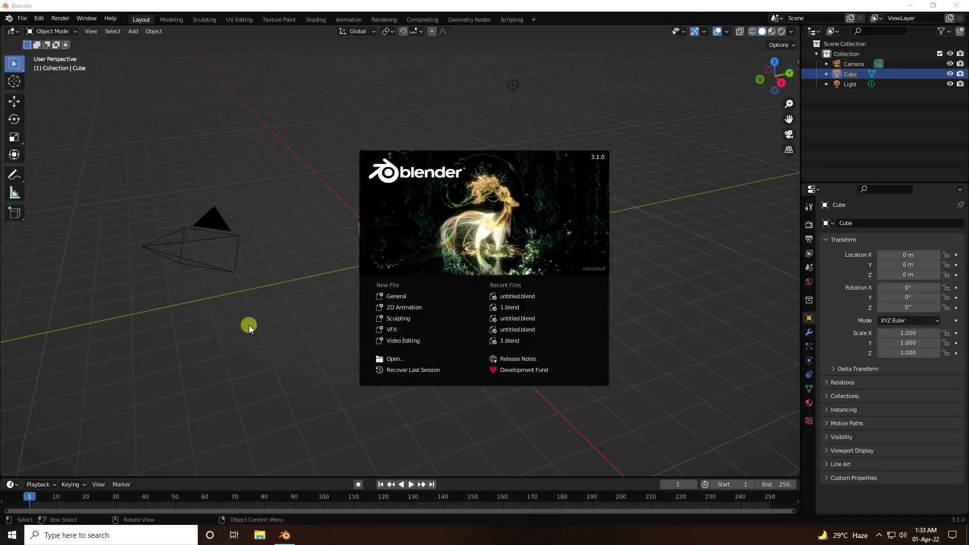
# Start a General file and delete the default camera, cube and light
pyautogui.click(404, 299)
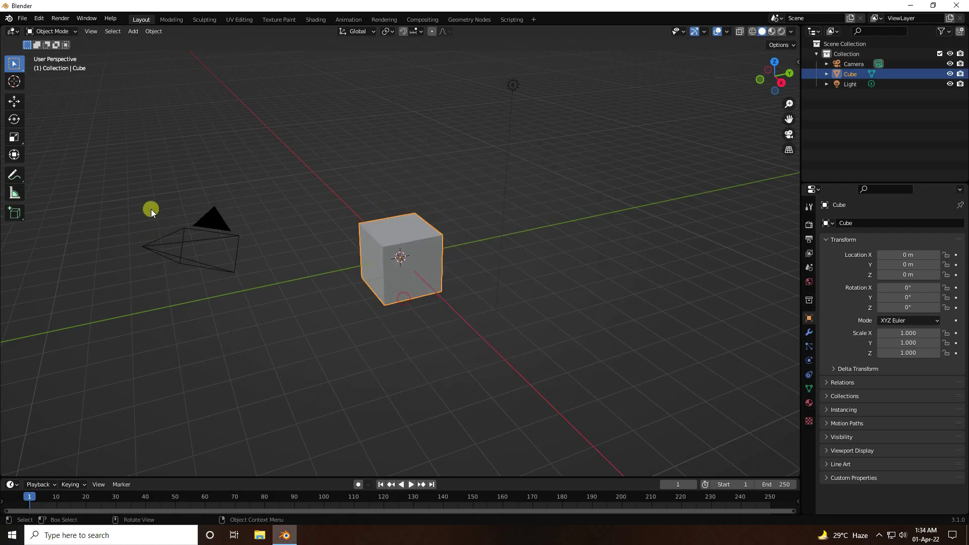
pyautogui.moveTo(123, 171); pyautogui.dragTo(670, 376)
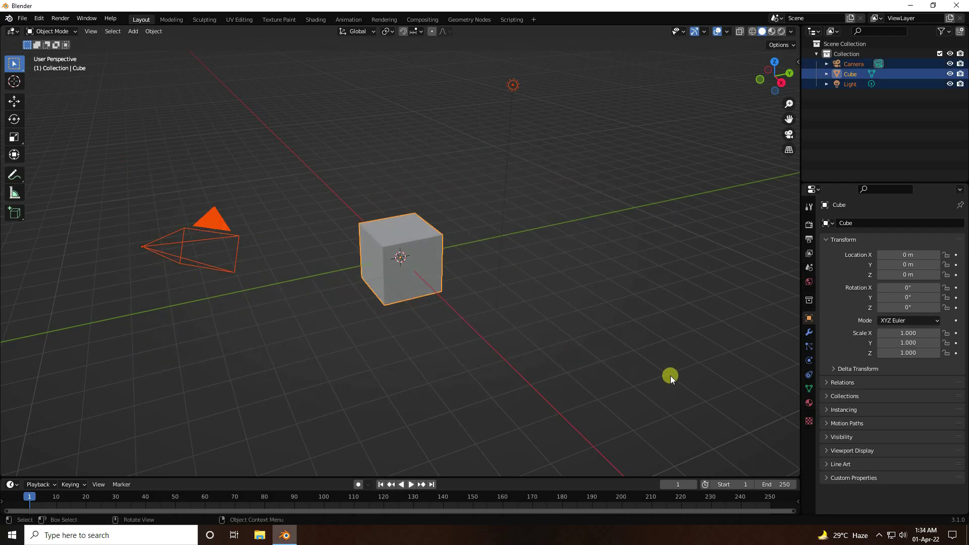
pyautogui.press('Delete')
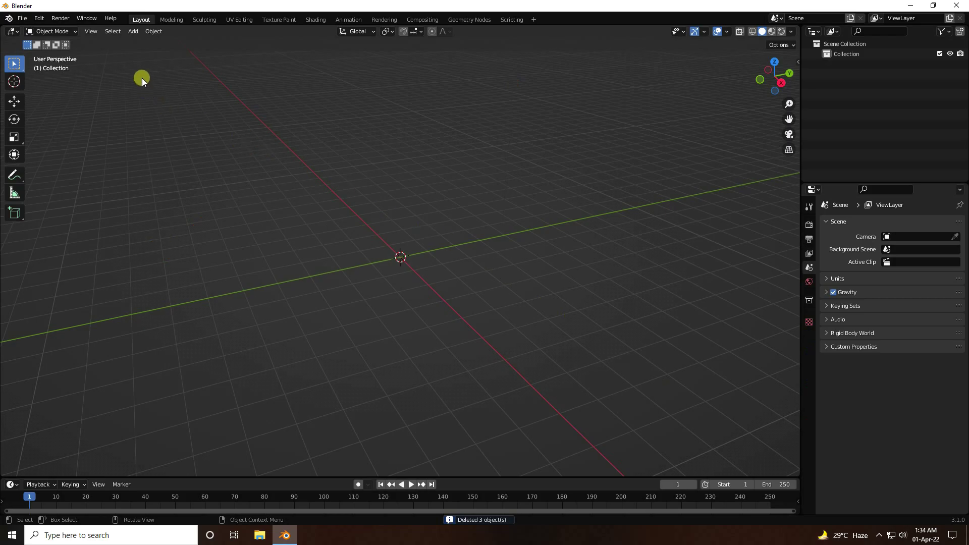
# Add an A.N.T. Landscape mesh from the Add > Mesh menu
pyautogui.click(132, 34)
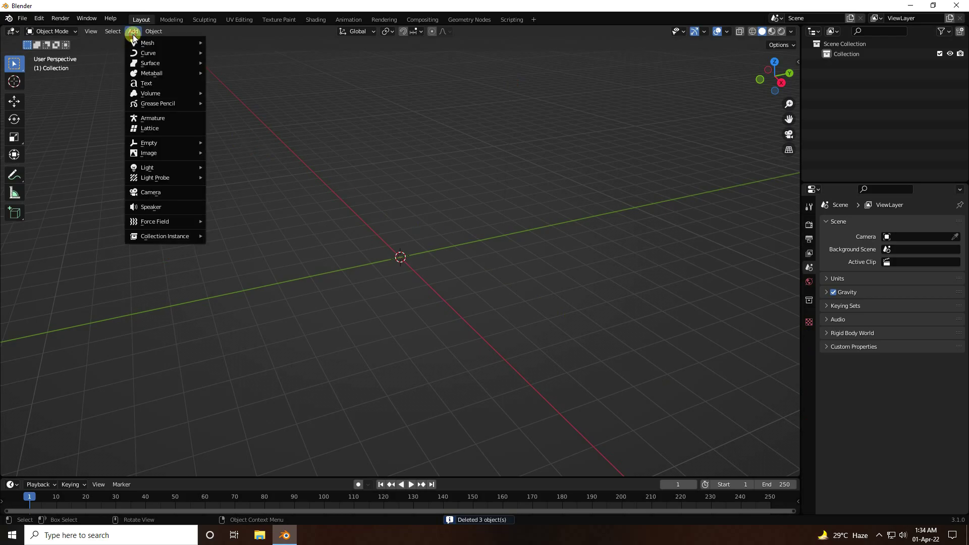
pyautogui.moveTo(136, 42)
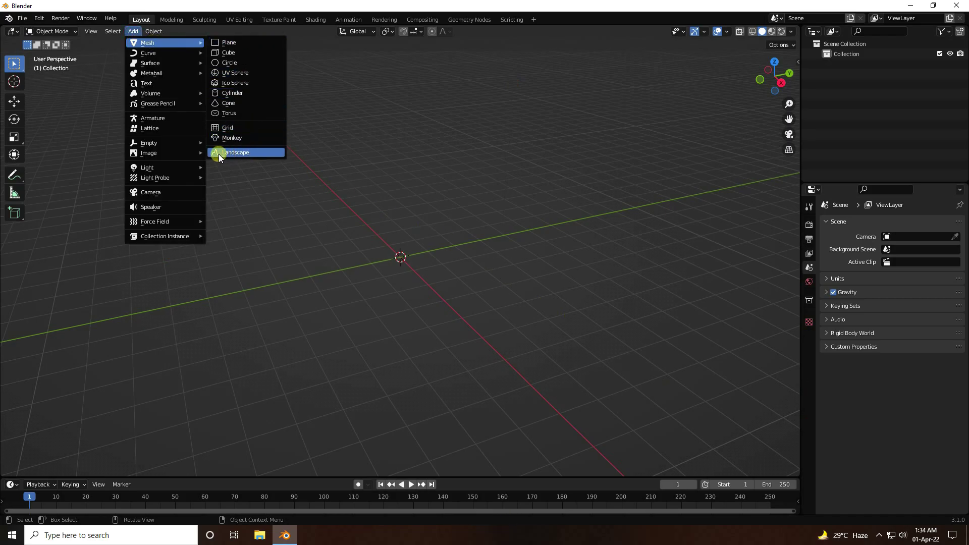
pyautogui.click(248, 152)
# Apply the lakes 2 terrain preset from Operator Presets, after trying the river preset
pyautogui.click(50, 467)
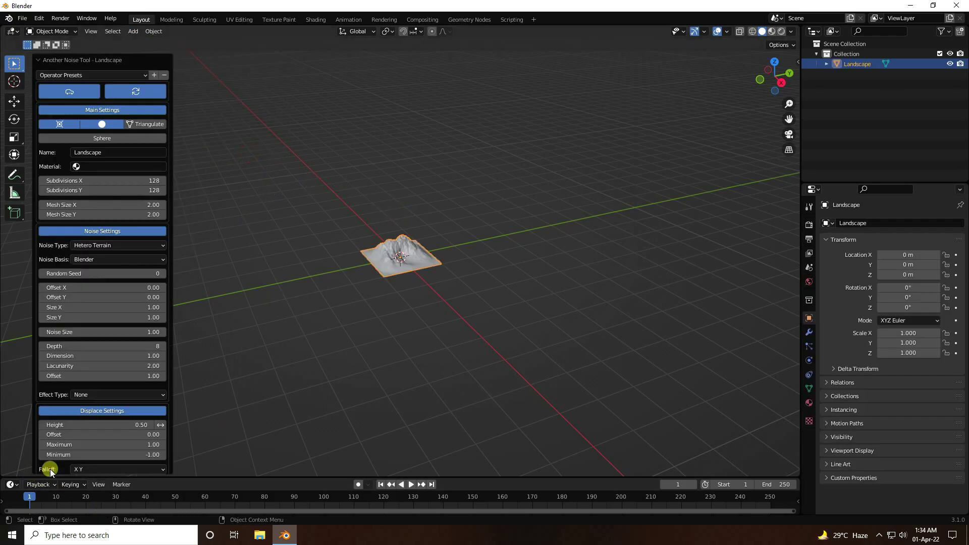
pyautogui.click(145, 74)
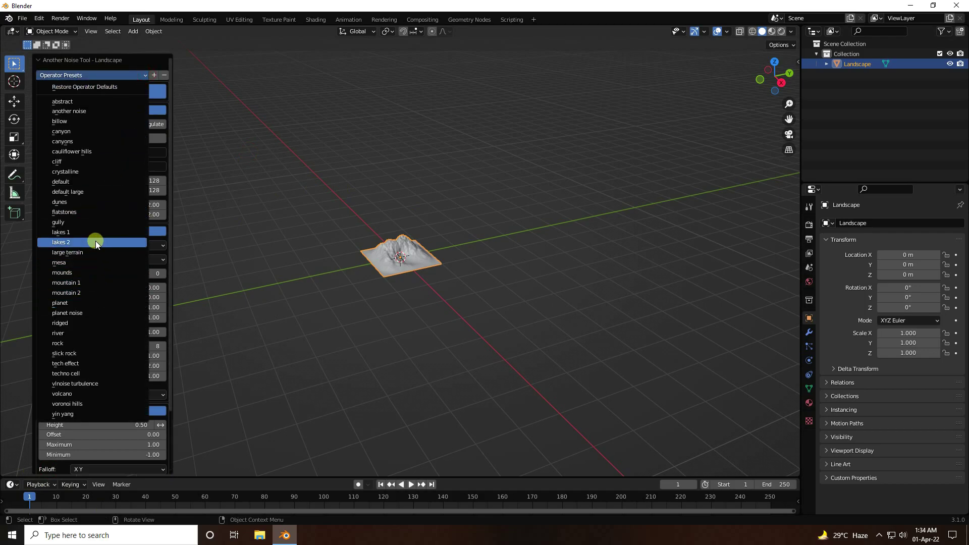
pyautogui.click(80, 332)
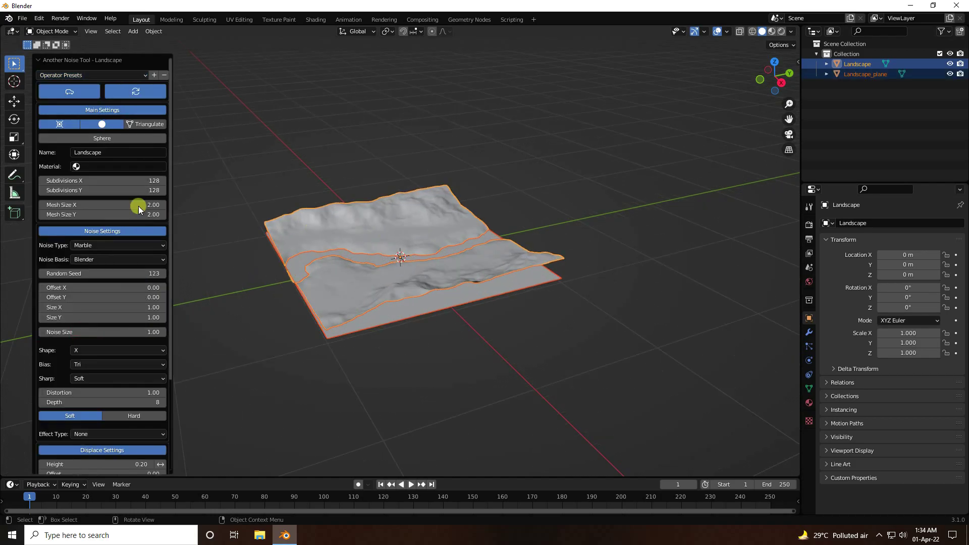
pyautogui.click(144, 74)
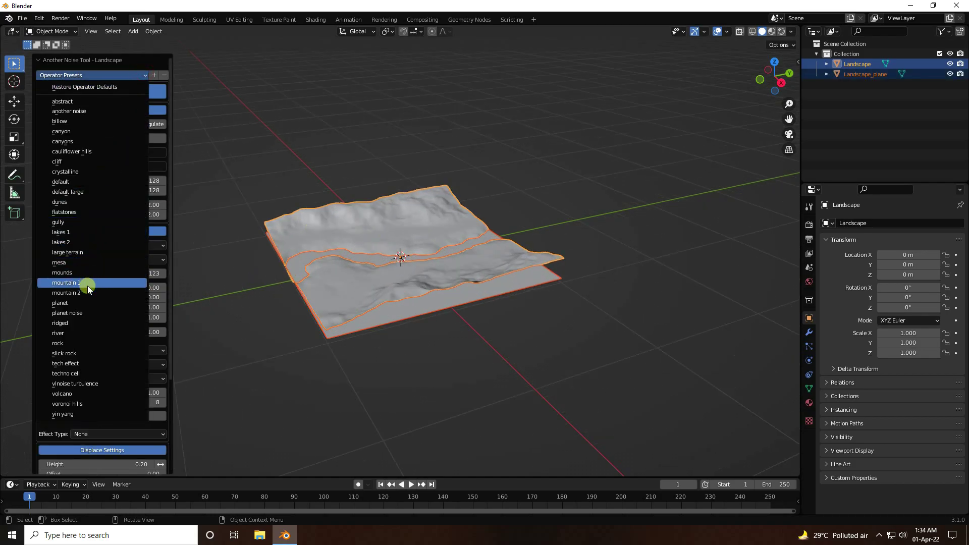
pyautogui.click(83, 243)
pyautogui.moveTo(190, 253); pyautogui.dragTo(389, 268, button='middle')
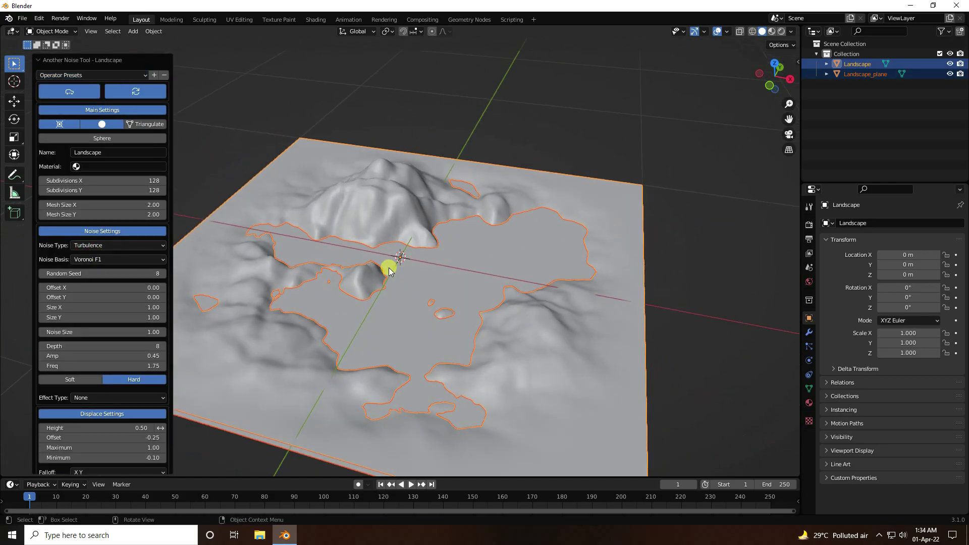
# Set the landscape's Subdivisions X and Y to 256
pyautogui.click(141, 181)
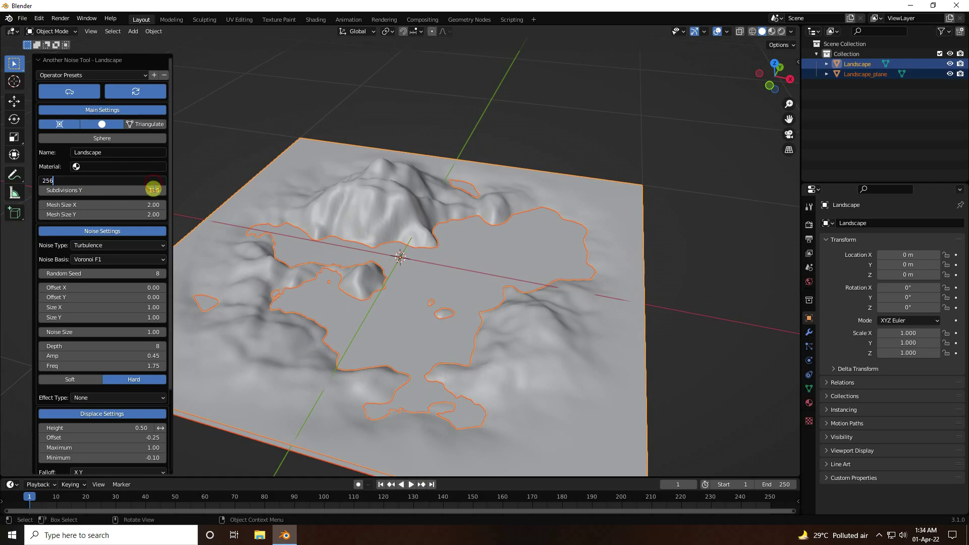
pyautogui.click(151, 191)
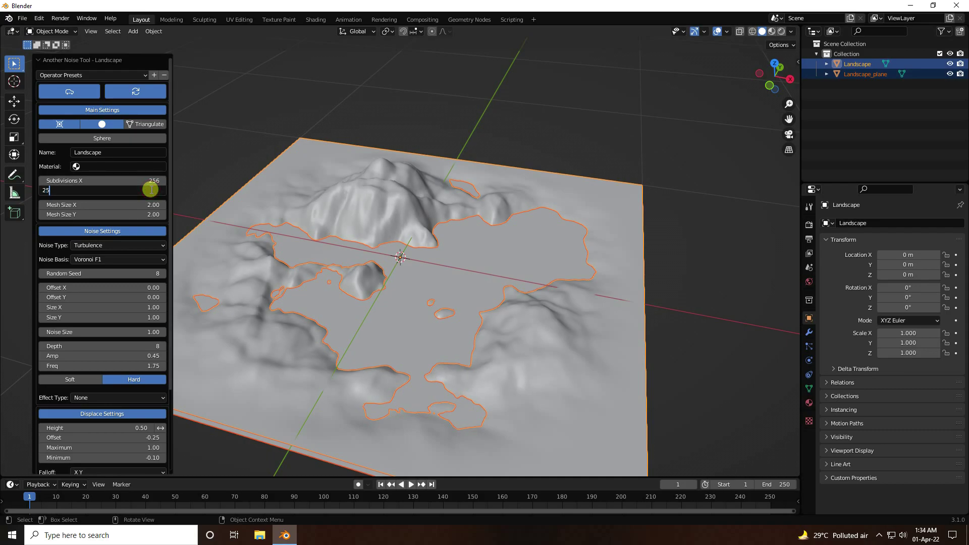
pyautogui.write('256')
pyautogui.press('Return')
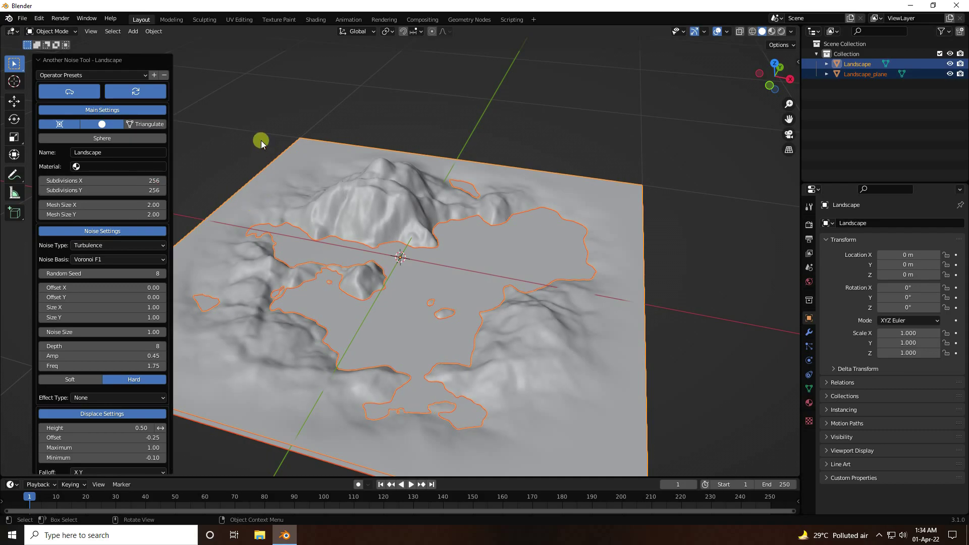
pyautogui.scroll(-3, 358, 270)
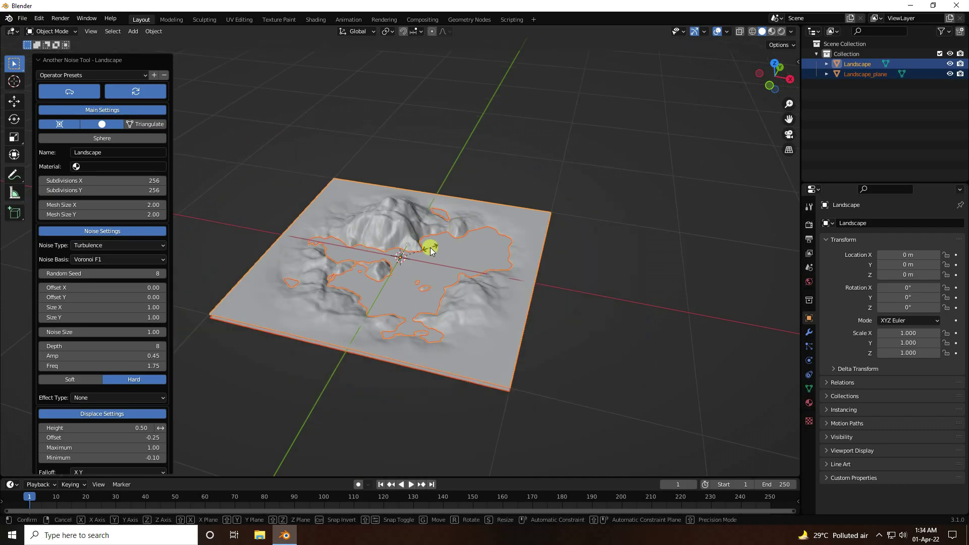
# Scale the landscape up uniformly to 5.946
pyautogui.press('s')
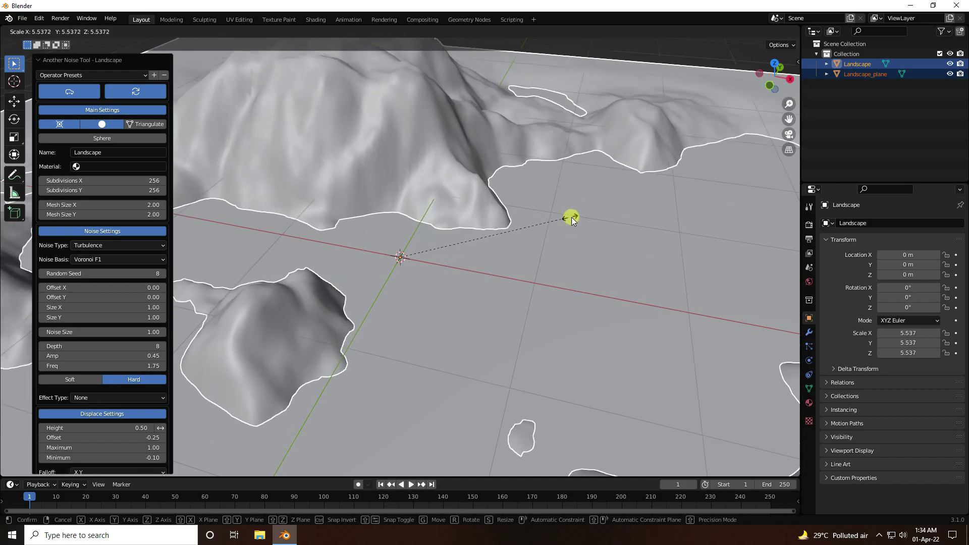
pyautogui.click(582, 217)
pyautogui.scroll(-4, 314, 260)
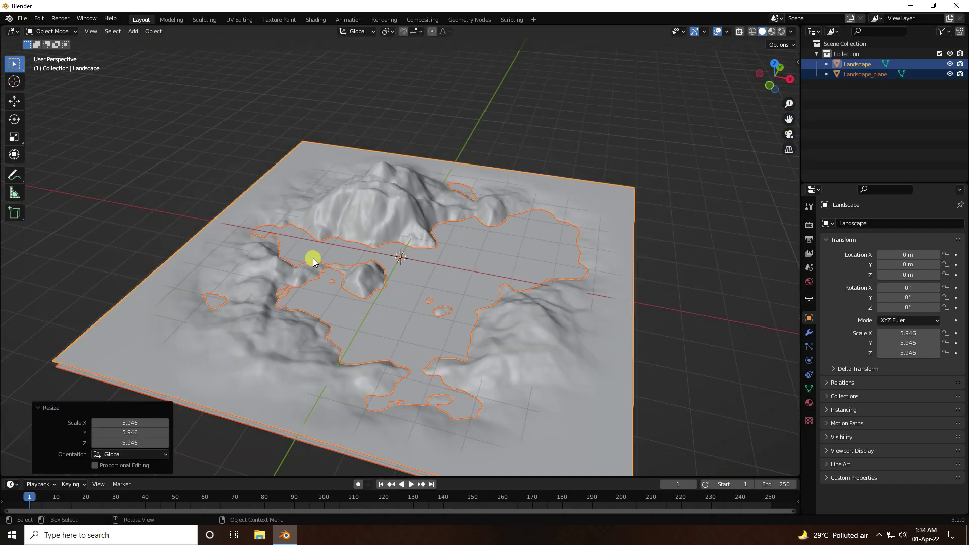
pyautogui.scroll(3, 313, 261)
pyautogui.moveTo(374, 261); pyautogui.dragTo(372, 232, button='middle')
pyautogui.click(131, 32)
pyautogui.moveTo(143, 41)
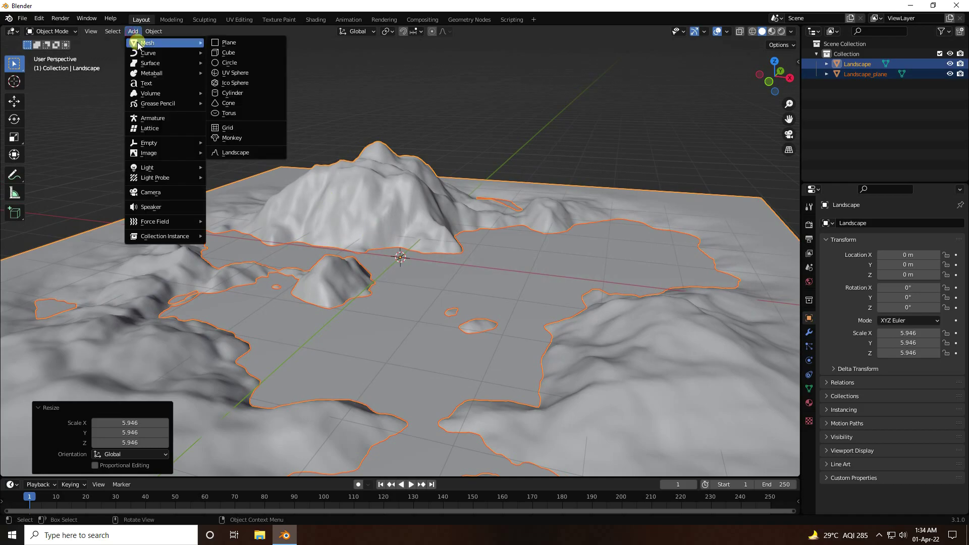
# Add a torus and give it a Subdivision Surface modifier
pyautogui.click(234, 113)
pyautogui.scroll(3, 437, 223)
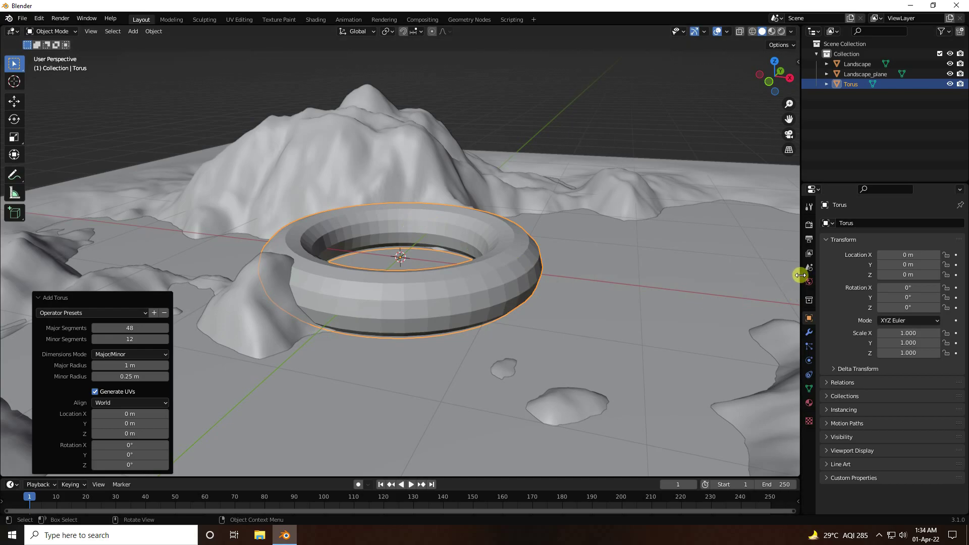
pyautogui.click(808, 332)
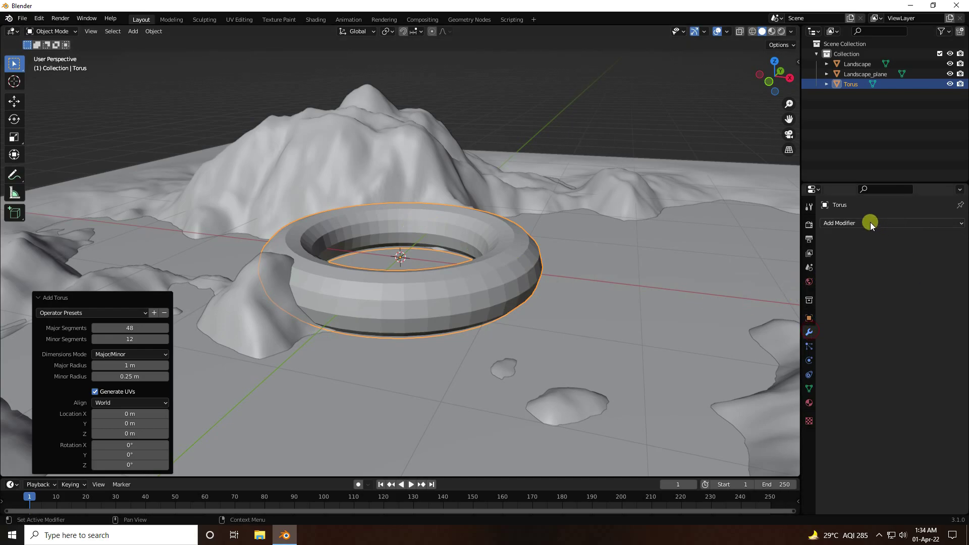
pyautogui.click(870, 222)
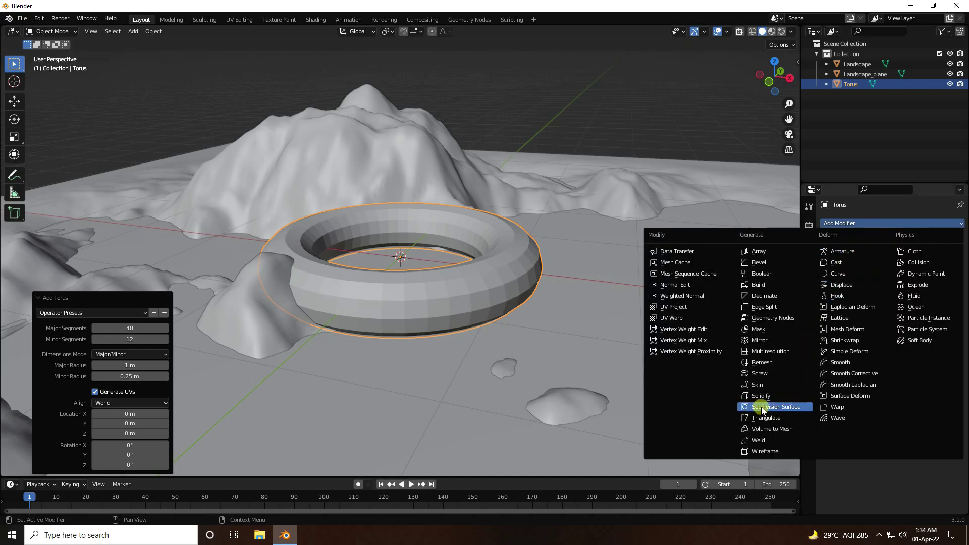
pyautogui.click(794, 407)
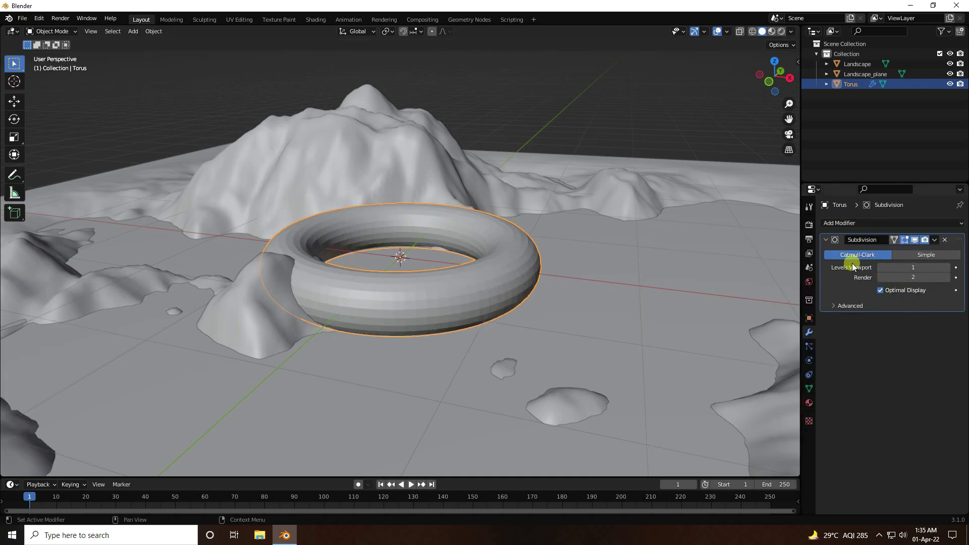
# Set the Subdivision Surface levels to 3 in the viewport and 5 for render
pyautogui.click(946, 268)
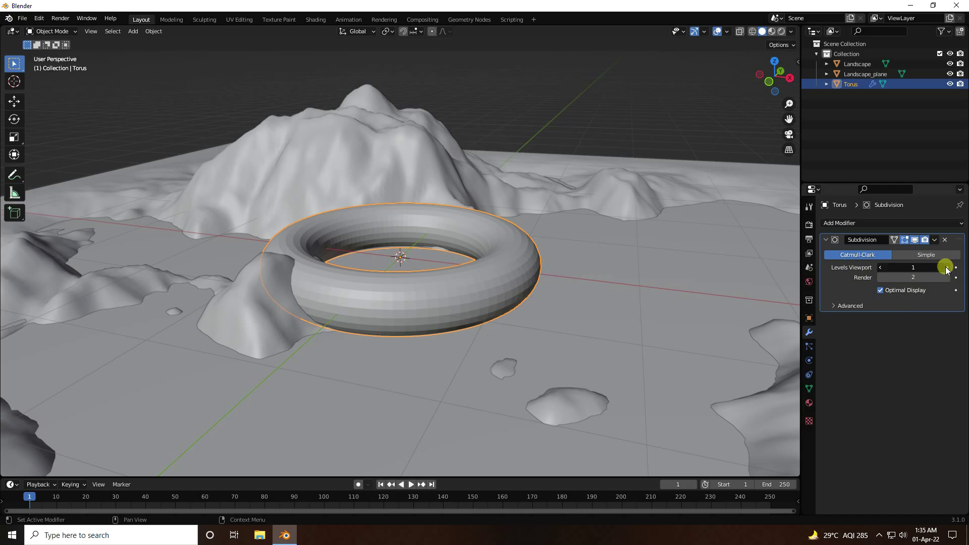
pyautogui.click(946, 268)
pyautogui.click(882, 268)
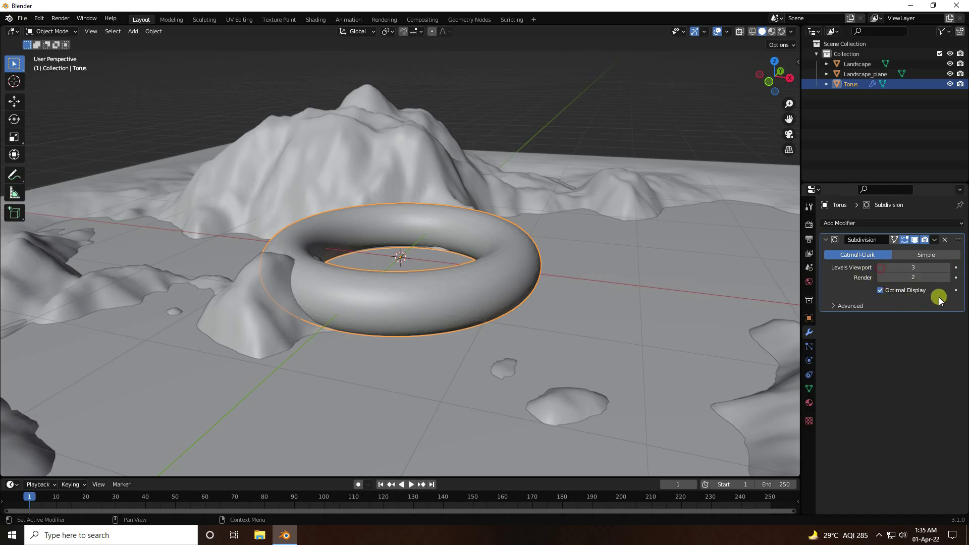
pyautogui.click(947, 277)
pyautogui.click(946, 277)
pyautogui.click(946, 278)
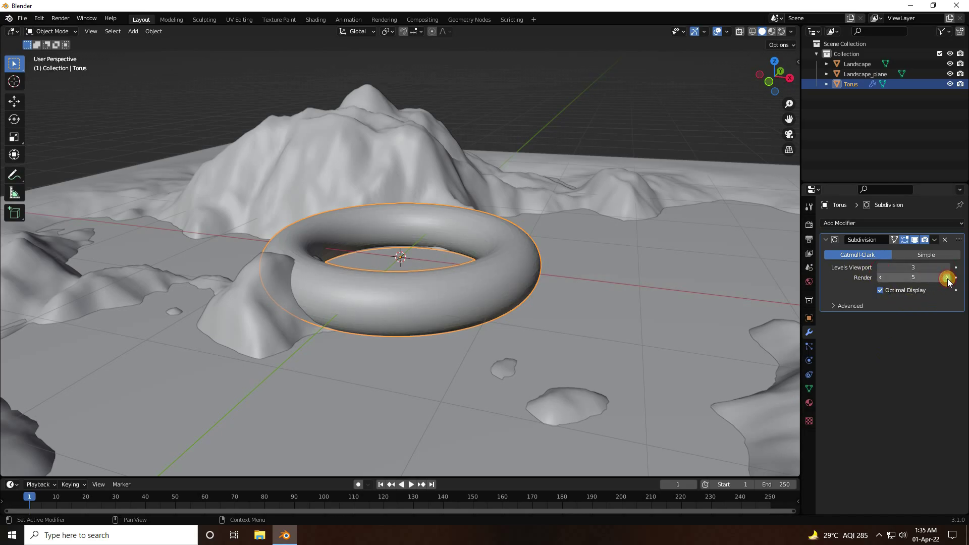
pyautogui.click(848, 222)
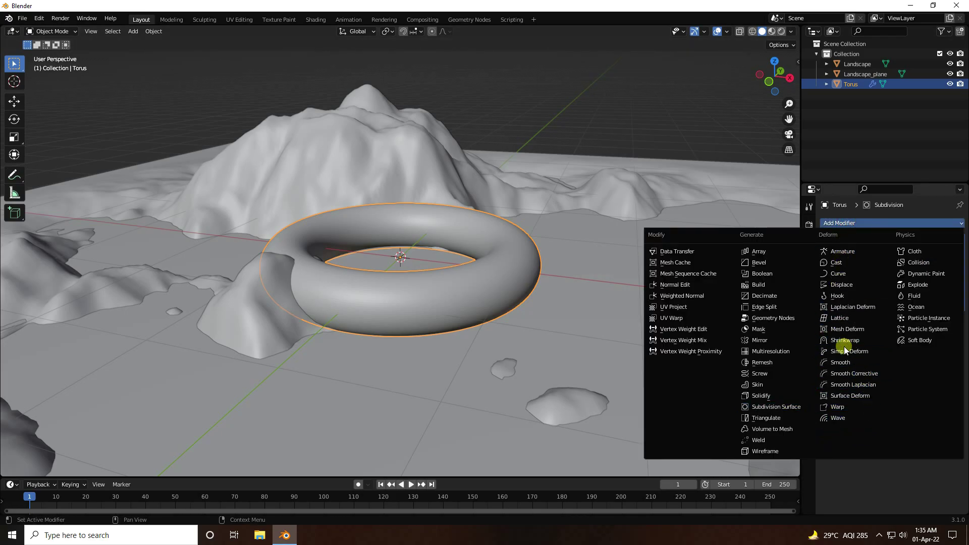
# Add two Simple Deform twists to the torus: 224° first, then 360° around Z
pyautogui.click(874, 355)
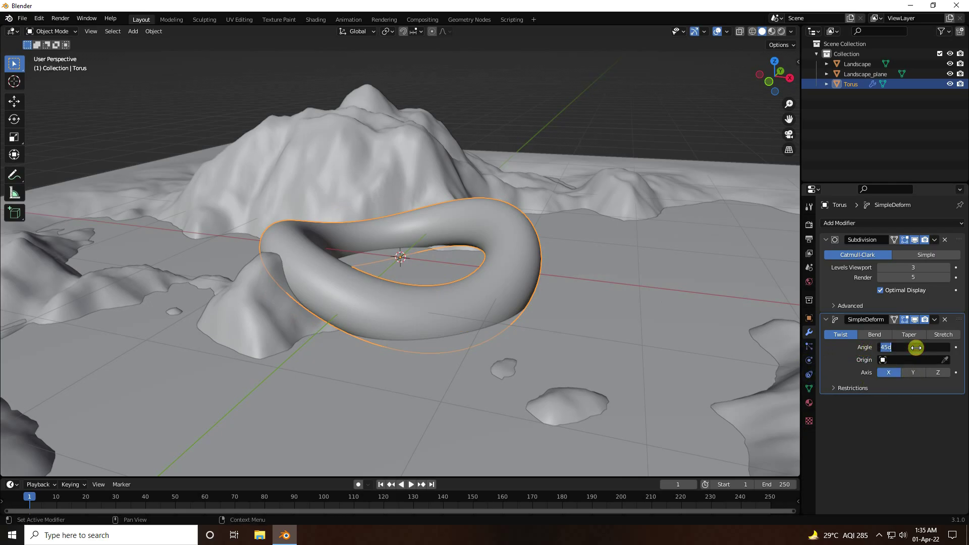
pyautogui.press('Return')
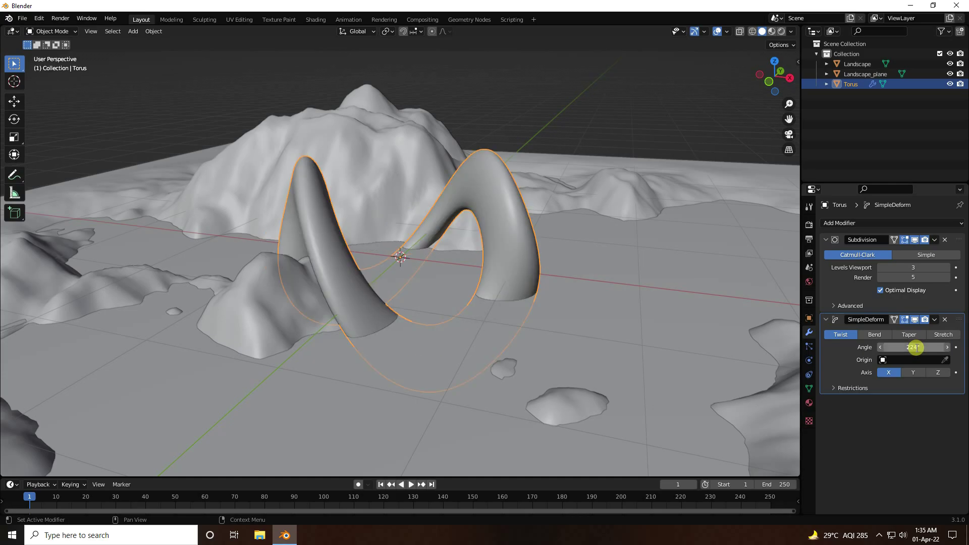
pyautogui.click(853, 223)
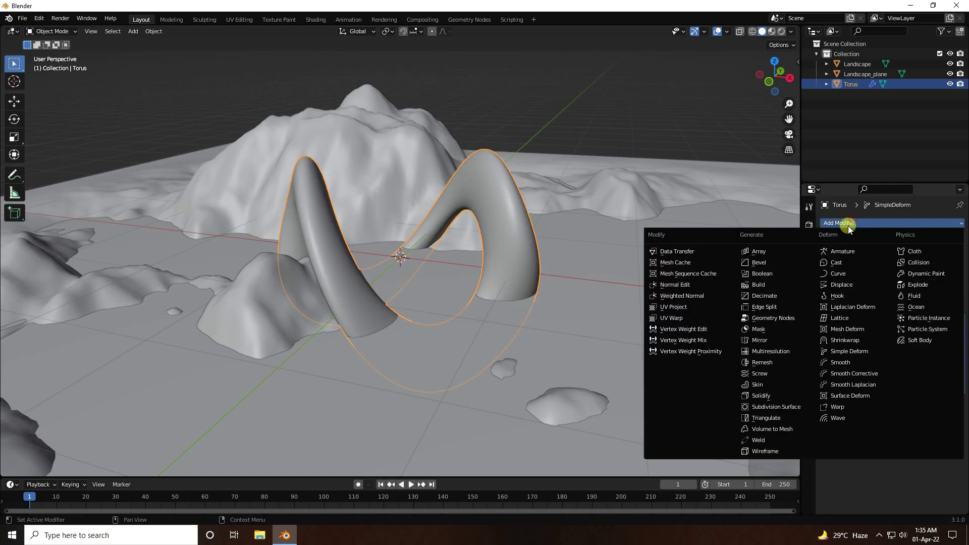
pyautogui.click(861, 352)
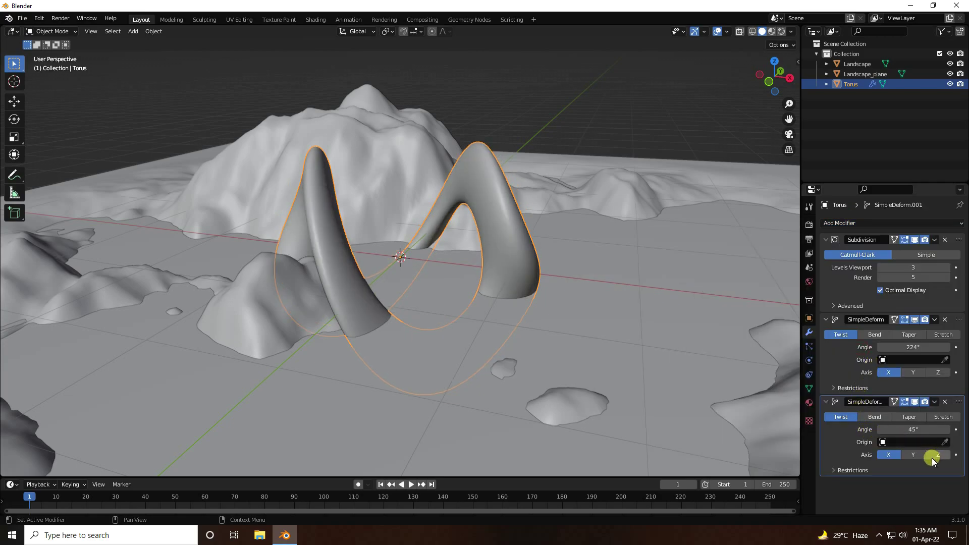
pyautogui.click(917, 430)
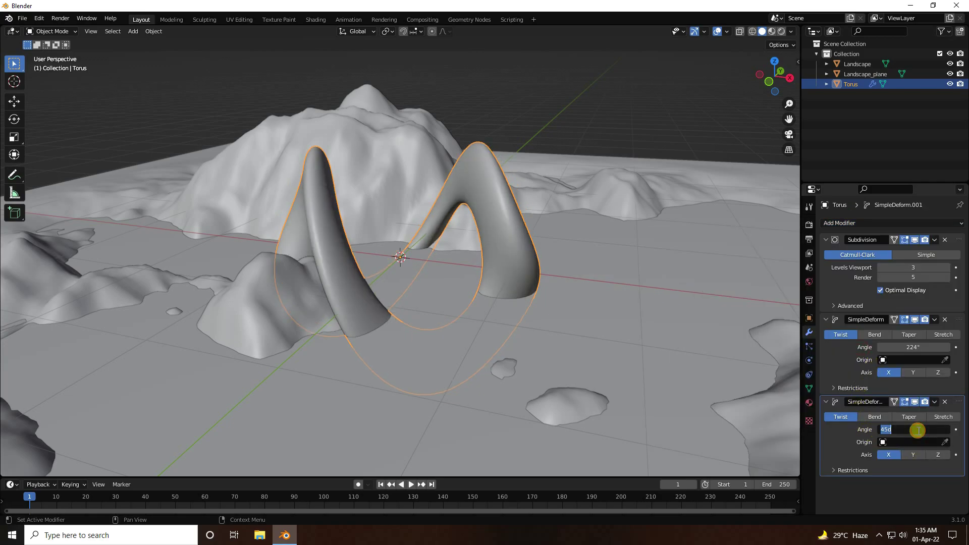
pyautogui.press('Return')
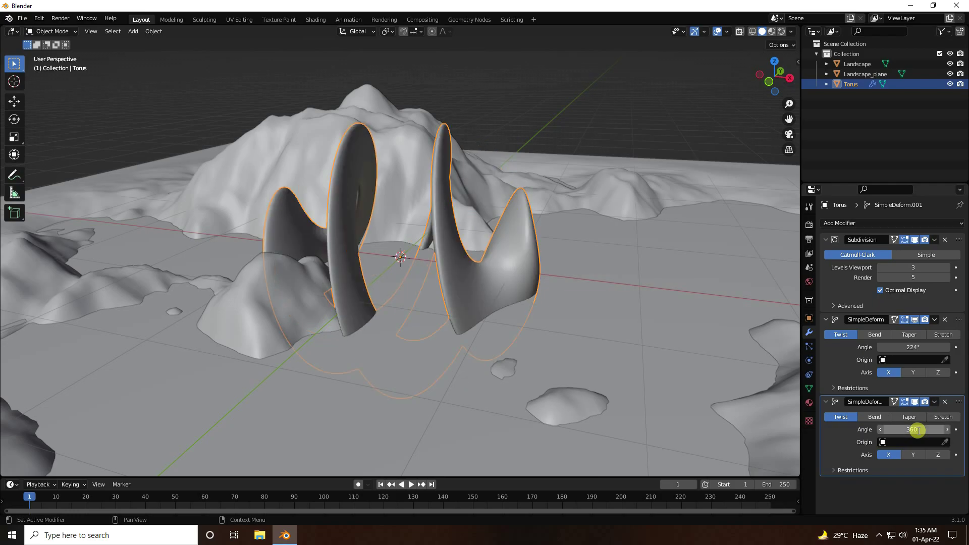
pyautogui.click(936, 455)
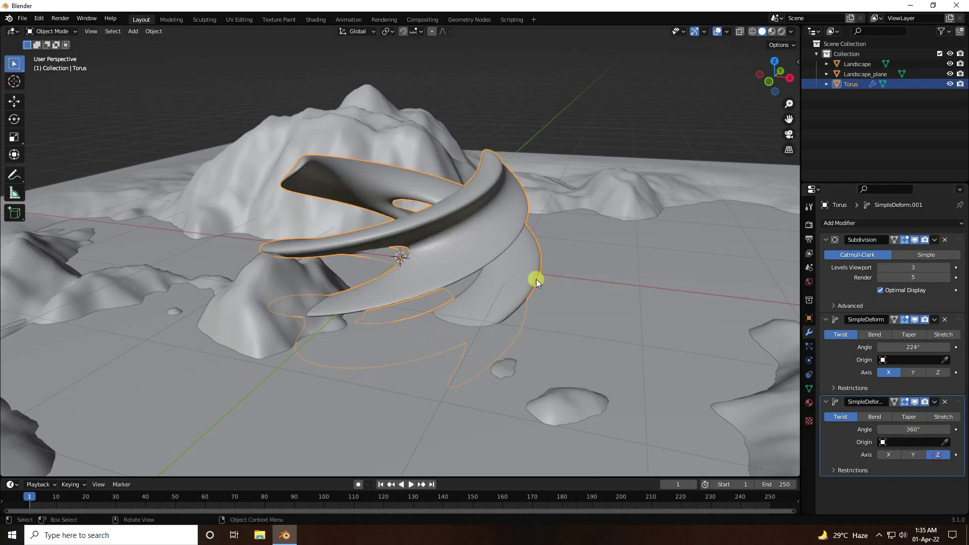
# Raise the torus about 0.72 m with the Move tool
pyautogui.click(12, 103)
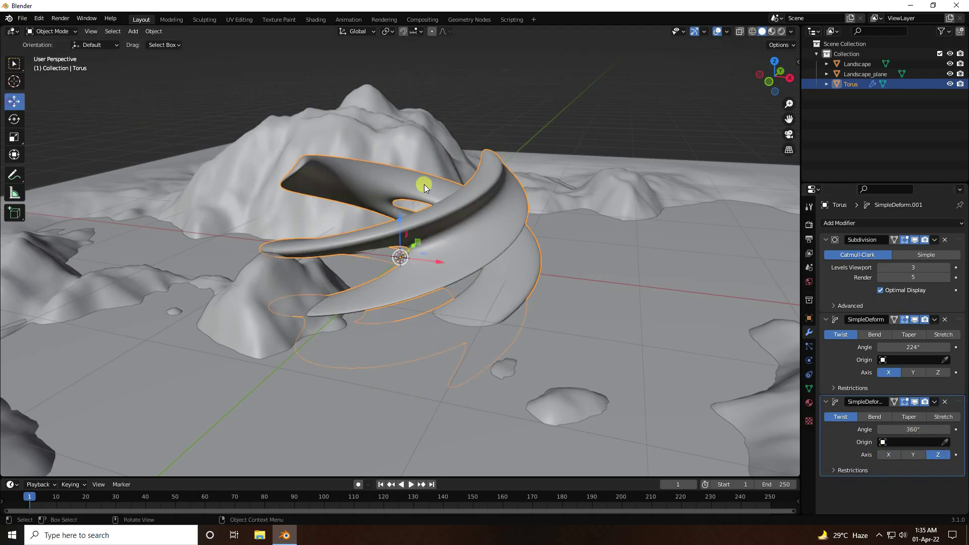
pyautogui.moveTo(404, 223); pyautogui.dragTo(402, 143)
pyautogui.moveTo(412, 228)
pyautogui.mouseDown(button='middle')
pyautogui.moveTo(407, 262)
pyautogui.moveTo(417, 257)
pyautogui.mouseUp(button='middle')
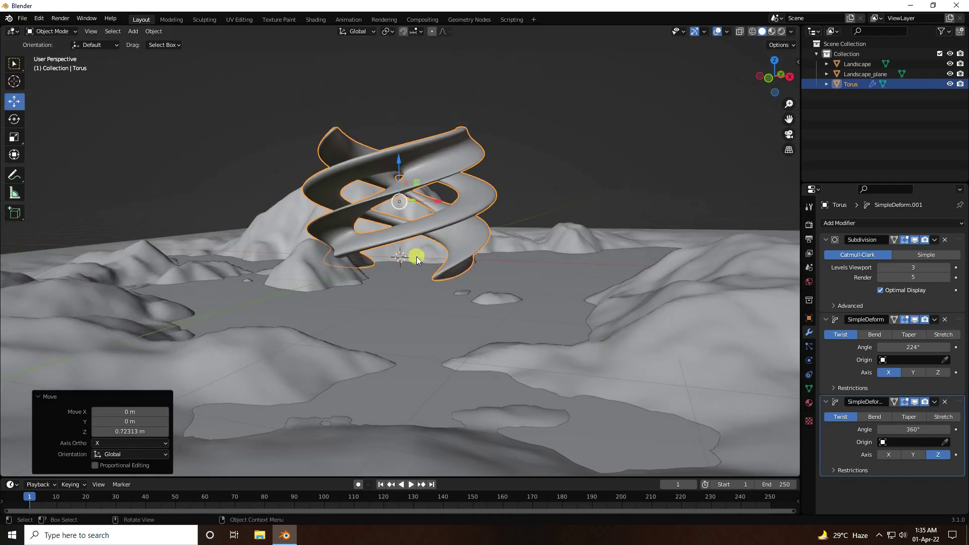
# Shift Landscape and Landscape_plane 0.6 m along X
pyautogui.click(861, 75)
pyautogui.keyDown('shift'); pyautogui.click(855, 65); pyautogui.keyUp('shift')
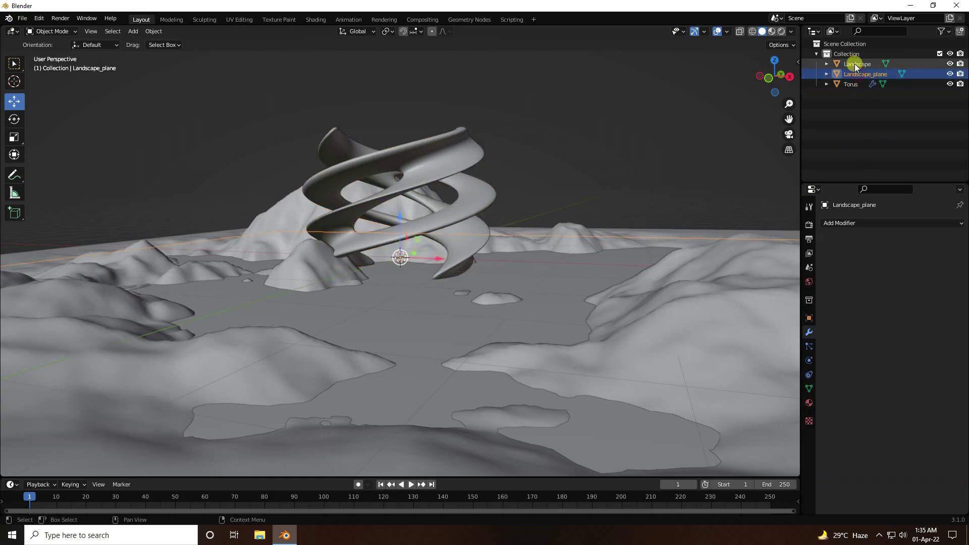
pyautogui.moveTo(439, 261); pyautogui.dragTo(390, 260)
# Lift the torus another 0.34 m and enlarge the timeline area
pyautogui.click(438, 166)
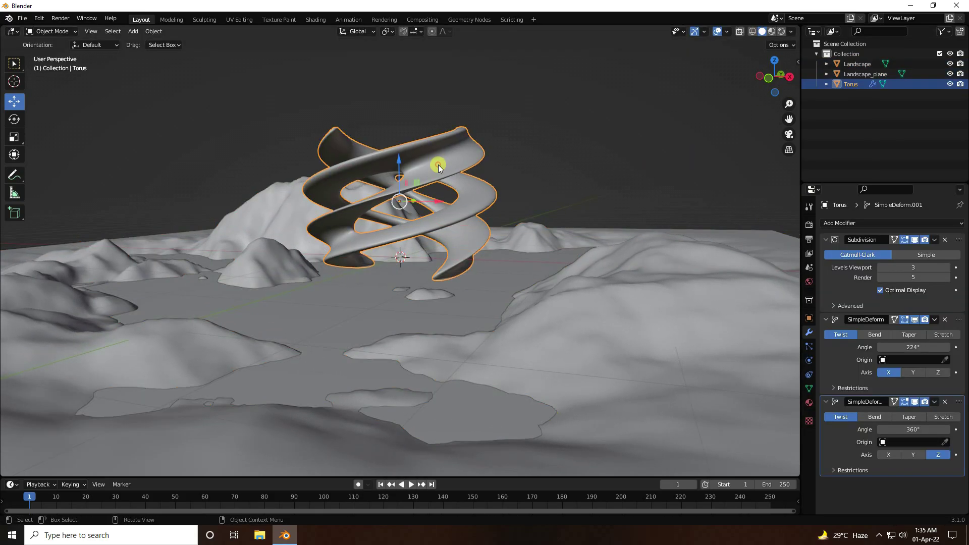
pyautogui.moveTo(400, 167); pyautogui.dragTo(397, 140)
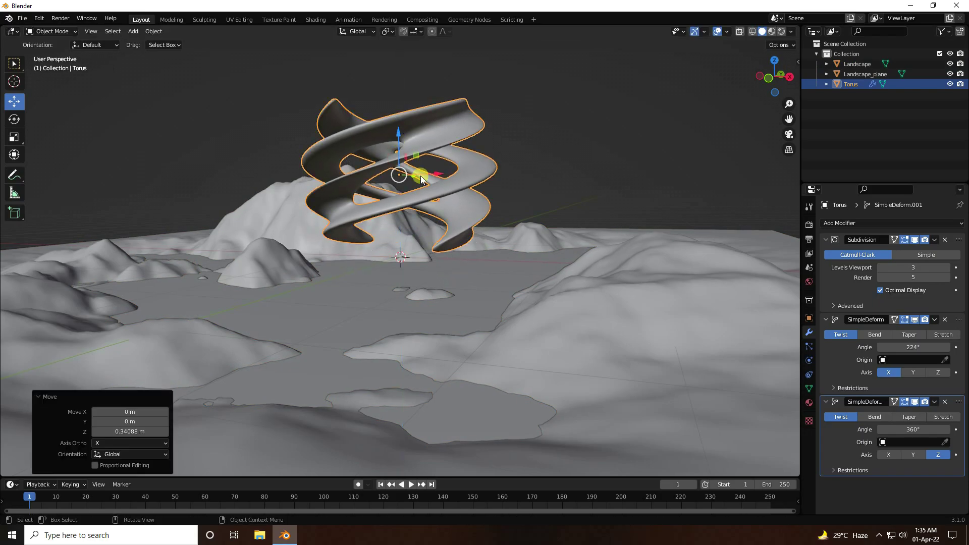
pyautogui.keyDown('shift'); pyautogui.moveTo(420, 175); pyautogui.dragTo(460, 250, button='middle'); pyautogui.keyUp('shift')
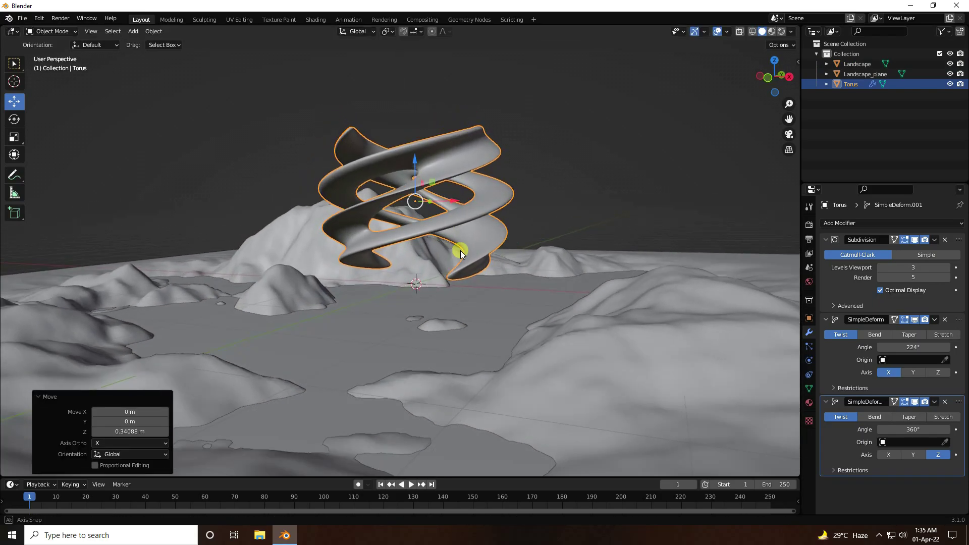
pyautogui.hotkey('alt', 'a')
pyautogui.click(410, 172)
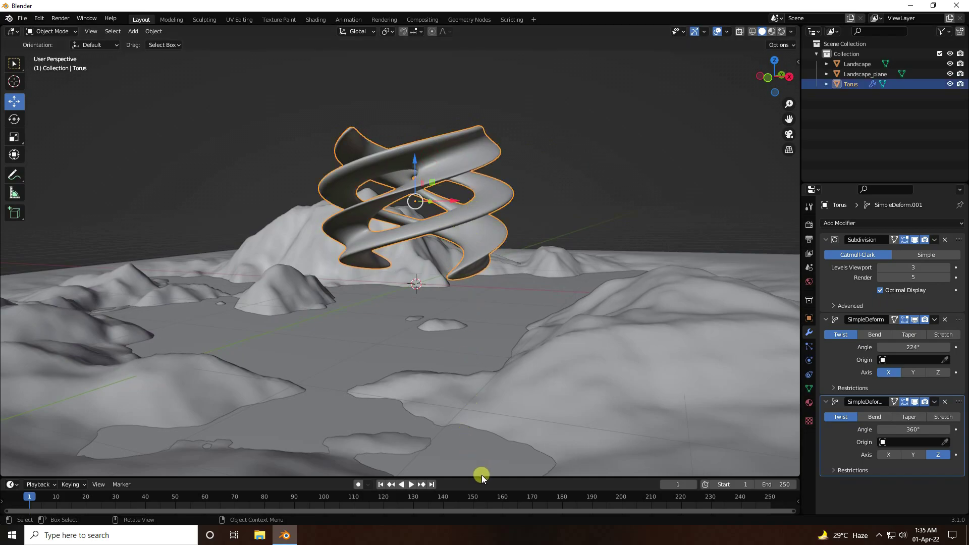
pyautogui.moveTo(480, 478); pyautogui.dragTo(485, 439)
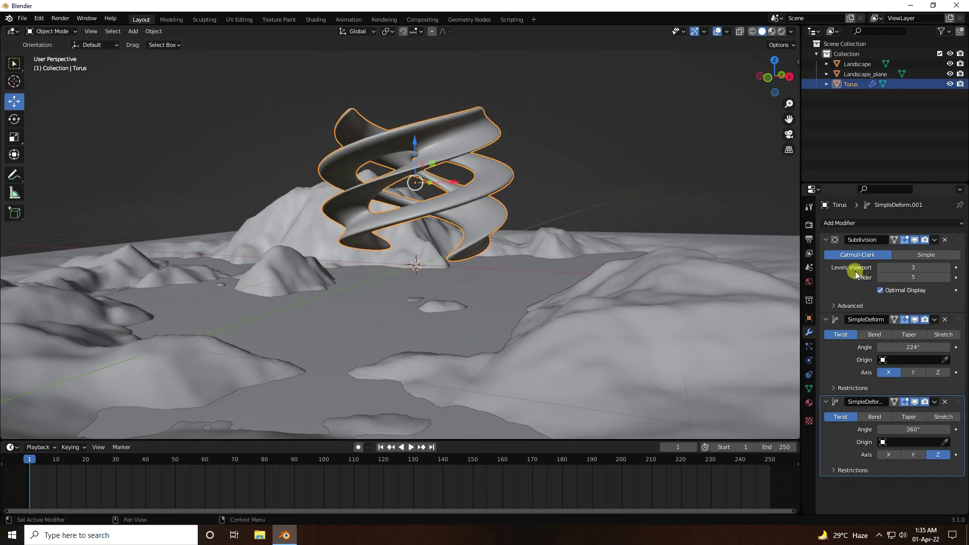
# Keyframe the torus's Z rotation at 0° on frame 1
pyautogui.click(809, 318)
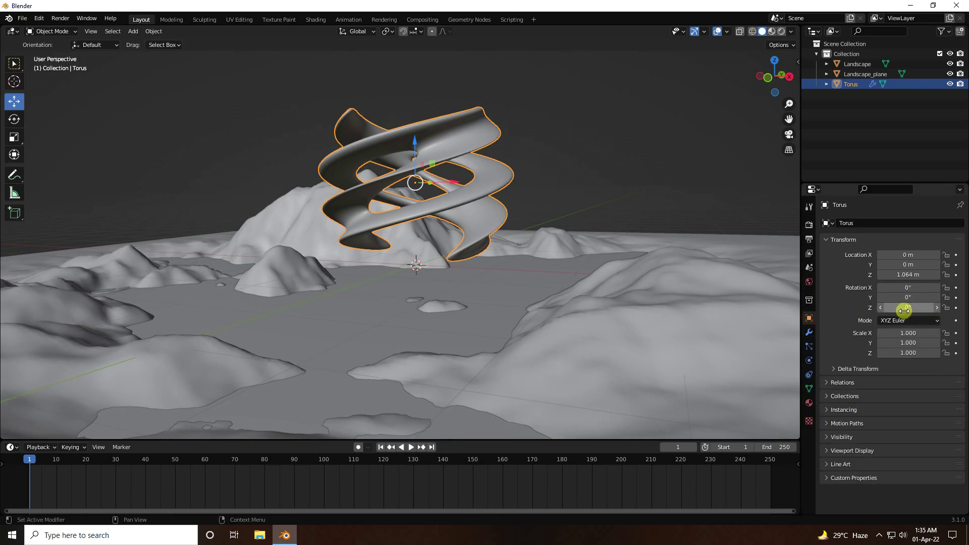
pyautogui.moveTo(902, 309); pyautogui.dragTo(707, 380)
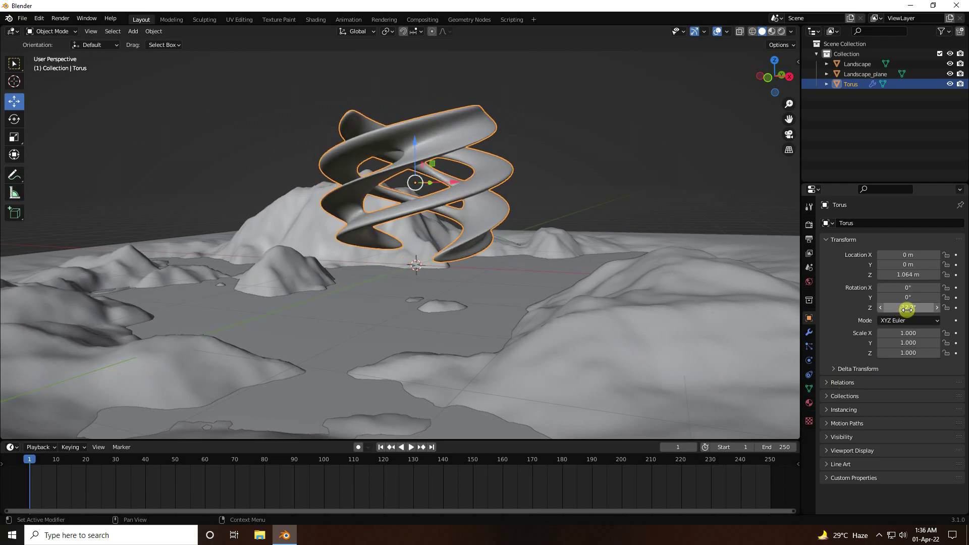
pyautogui.click(903, 308)
pyautogui.write('0')
pyautogui.press('Return')
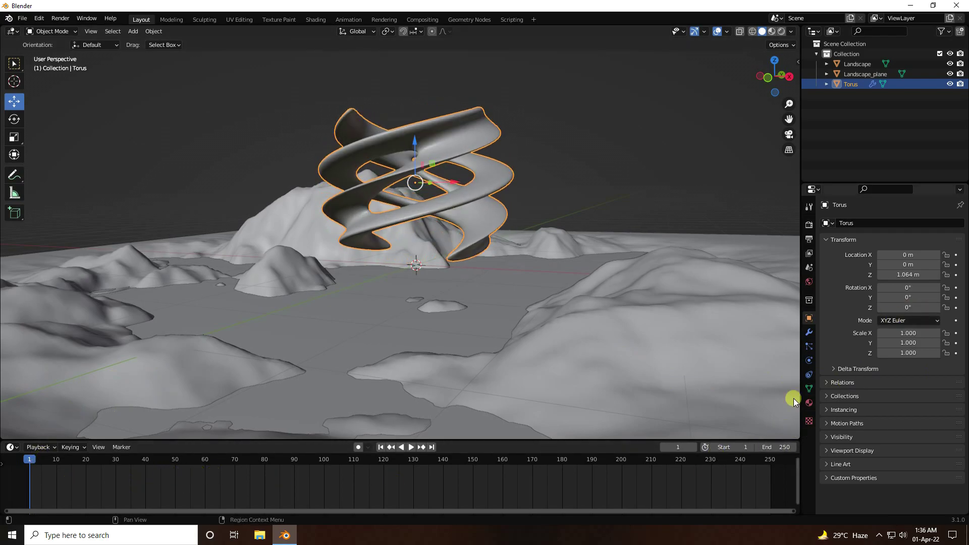
pyautogui.click(955, 308)
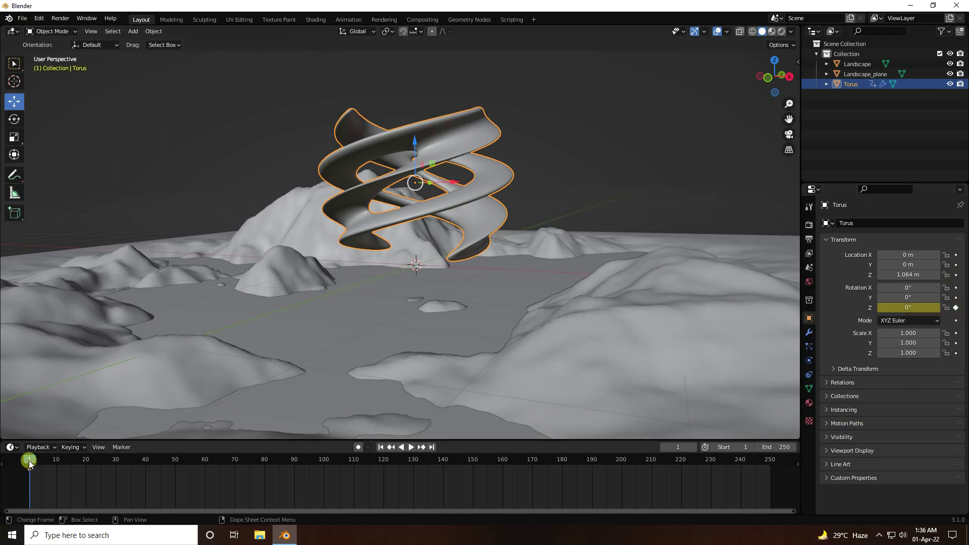
# Keyframe the Z rotation at 360° on frame 200
pyautogui.moveTo(29, 463); pyautogui.dragTo(621, 460)
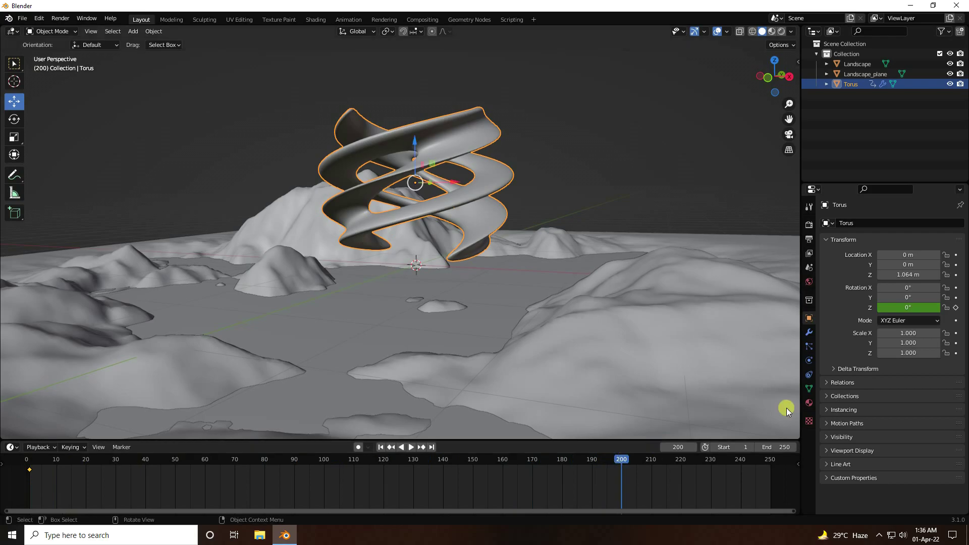
pyautogui.click(910, 308)
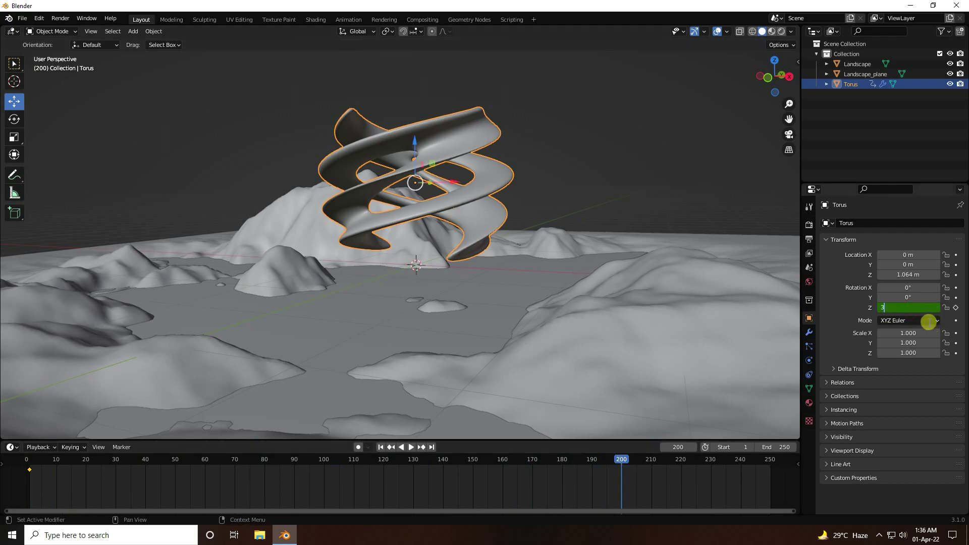
pyautogui.press('Return')
pyautogui.click(955, 308)
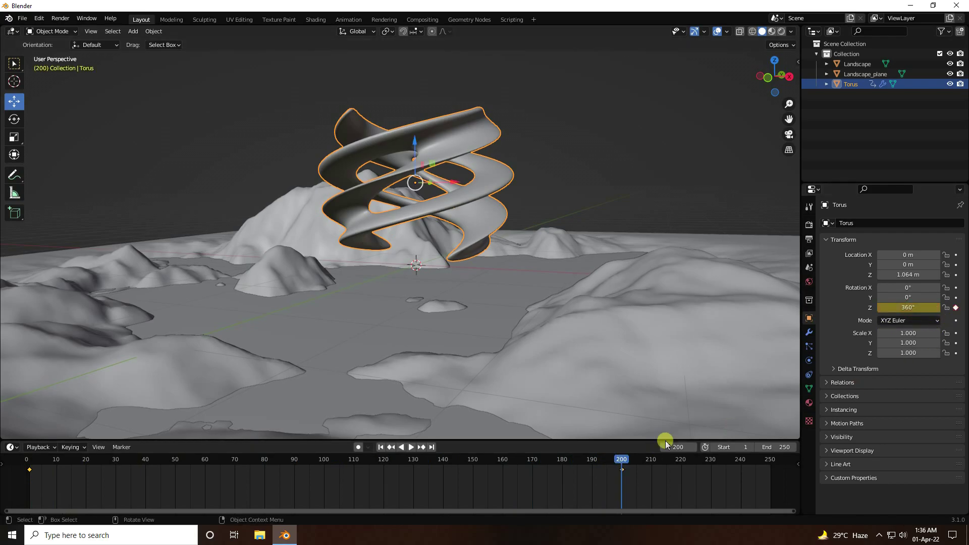
# Play back the animation to watch the torus spin, then stop it
pyautogui.moveTo(618, 459); pyautogui.dragTo(112, 488)
pyautogui.press('space')
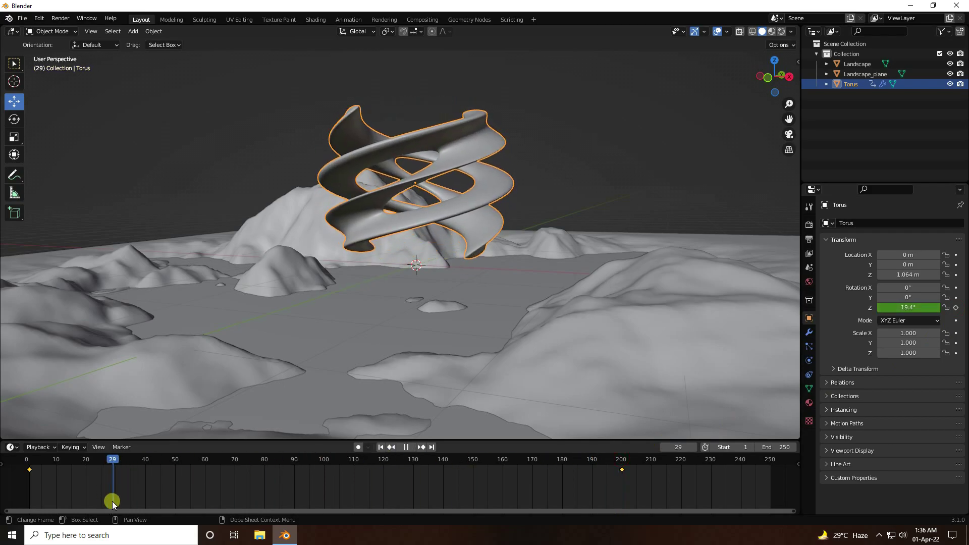
pyautogui.press('Escape')
pyautogui.click(412, 447)
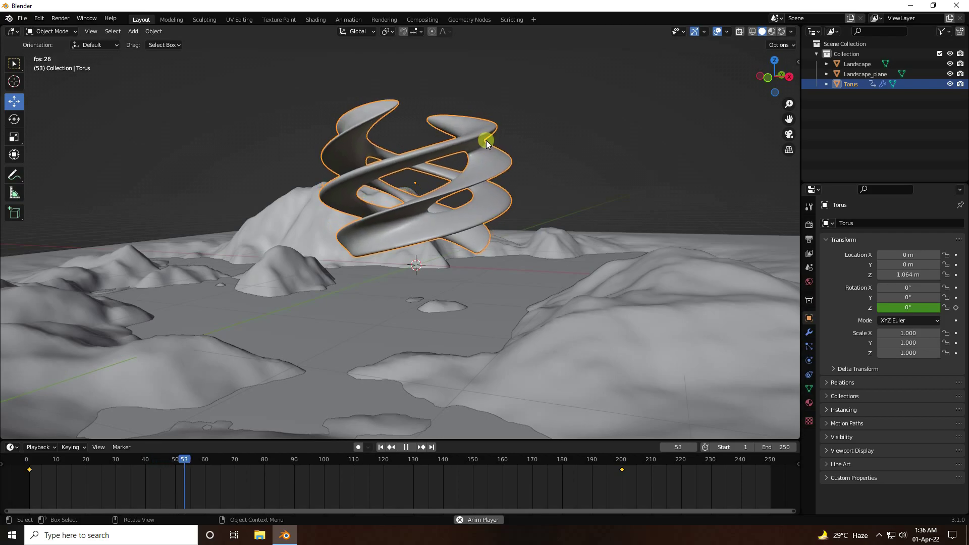
pyautogui.click(614, 117)
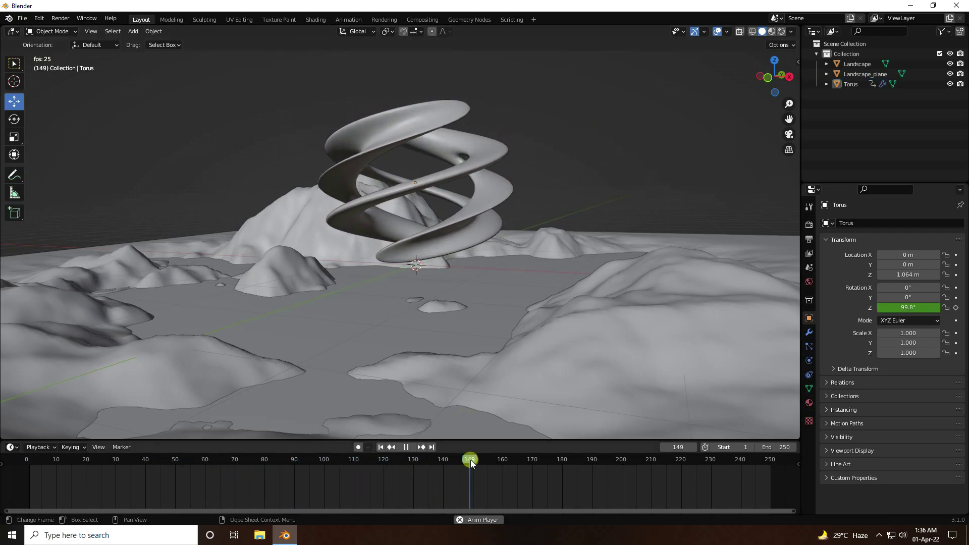
pyautogui.click(407, 447)
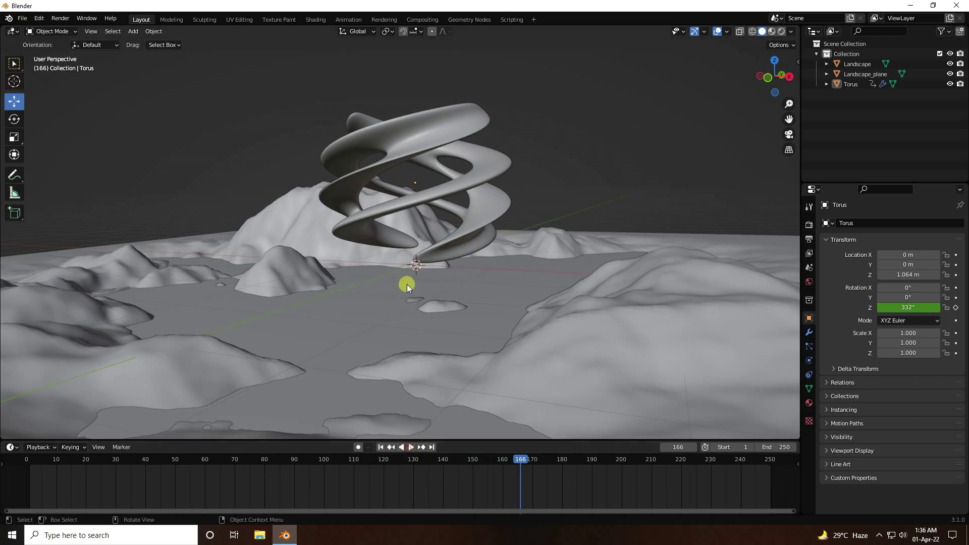
# Add a new torus mesh, Torus.001
pyautogui.click(134, 32)
pyautogui.moveTo(172, 39)
pyautogui.click(250, 112)
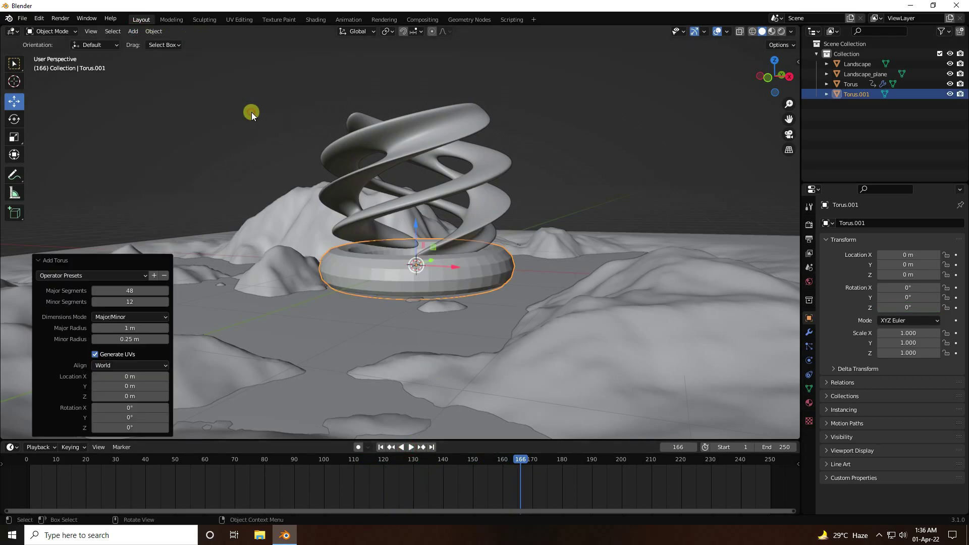
pyautogui.moveTo(433, 159); pyautogui.dragTo(441, 228, button='middle')
pyautogui.scroll(2, 440, 228)
# Set the new torus to 100 major and 50 minor segments
pyautogui.moveTo(126, 288); pyautogui.dragTo(153, 290)
pyautogui.click(124, 291)
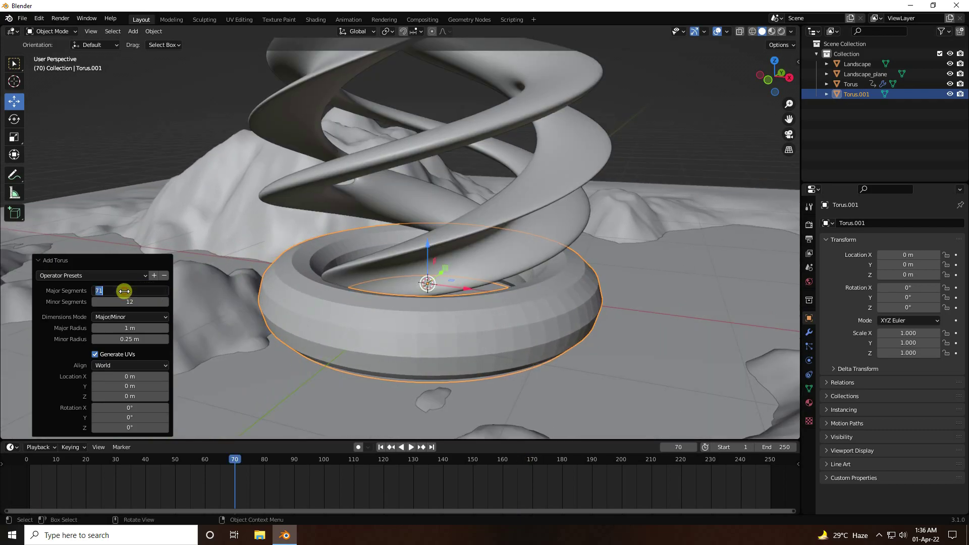
pyautogui.click(123, 303)
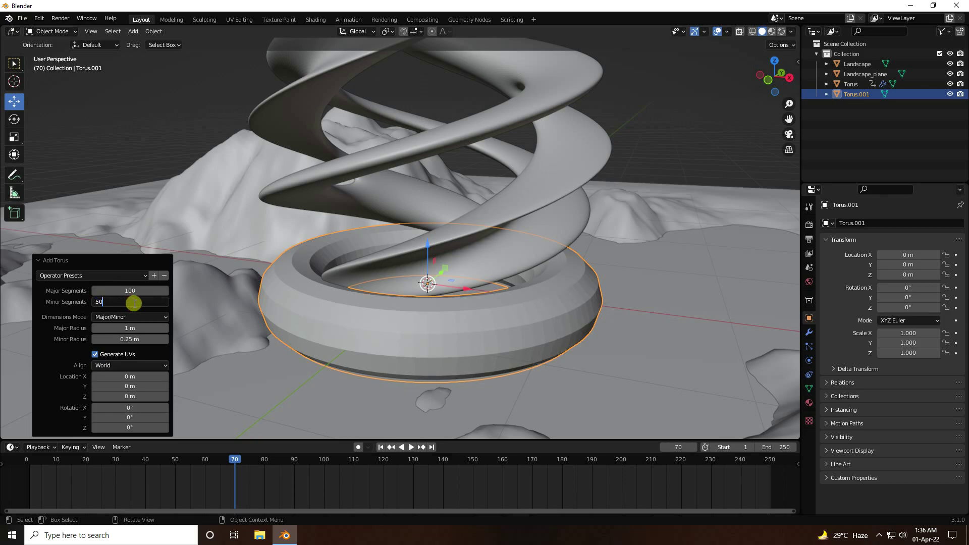
pyautogui.press('Return')
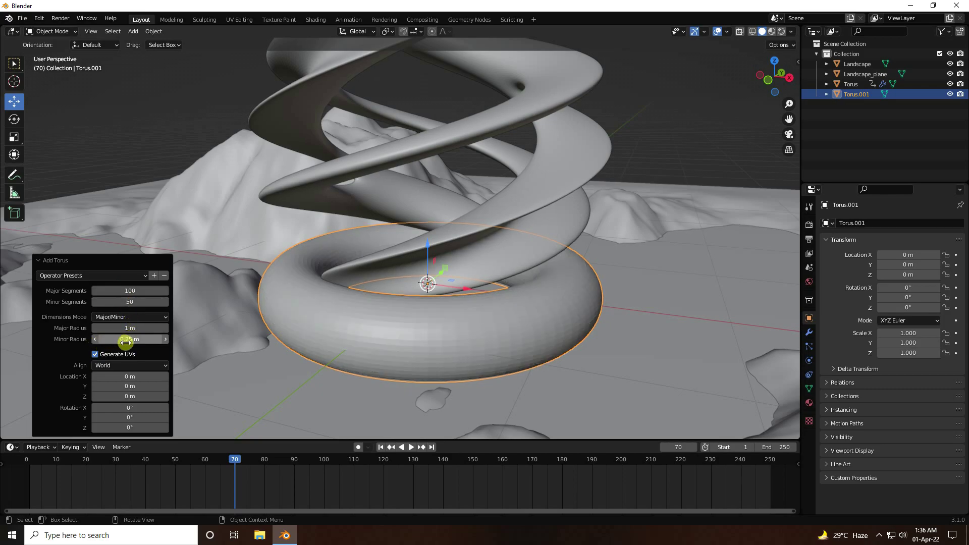
# Thin the ring's tube to a 0.005 m minor radius
pyautogui.moveTo(125, 342)
pyautogui.mouseDown()
pyautogui.moveTo(128, 325)
pyautogui.moveTo(136, 342)
pyautogui.moveTo(123, 328)
pyautogui.moveTo(153, 327)
pyautogui.moveTo(117, 339)
pyautogui.mouseUp()
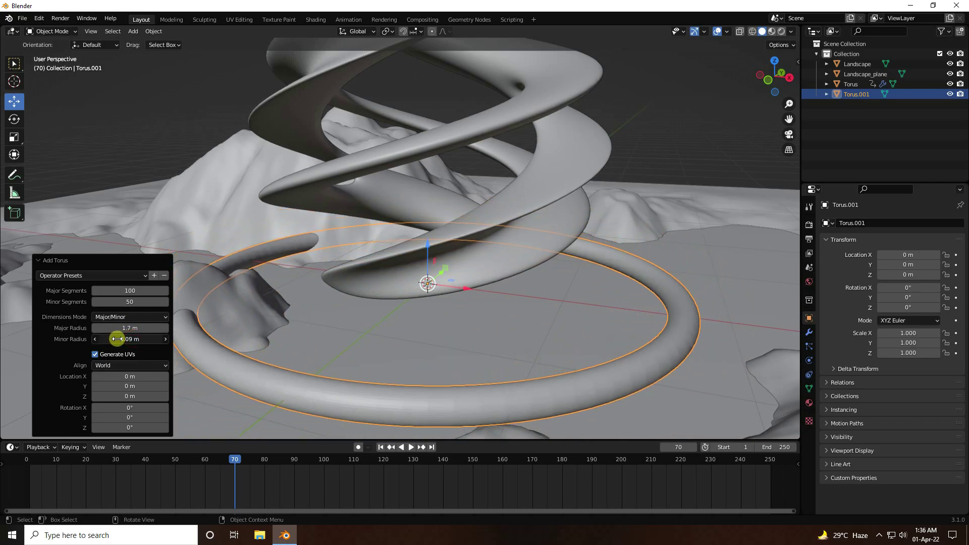
pyautogui.click(96, 339)
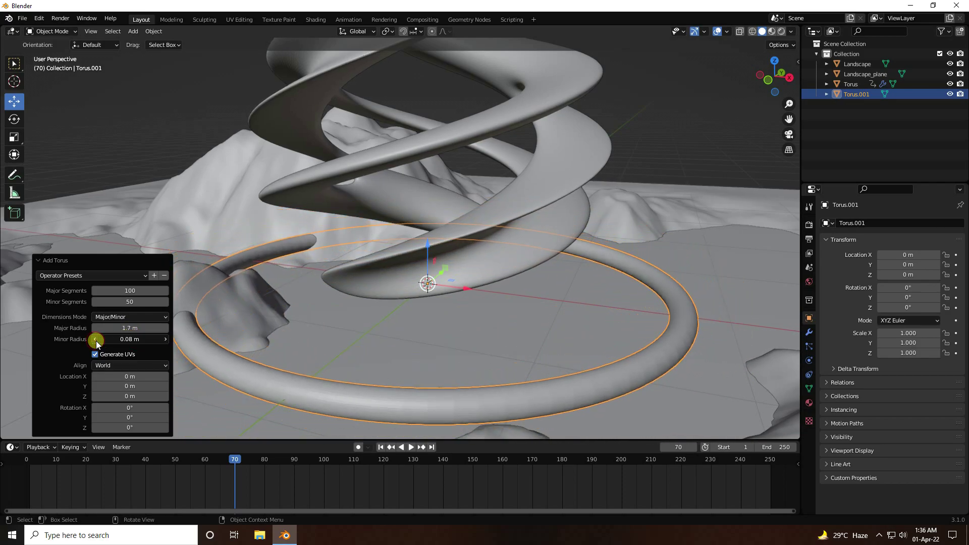
pyautogui.click(96, 339)
pyautogui.click(95, 339)
pyautogui.click(96, 339)
pyautogui.click(95, 340)
pyautogui.click(95, 339)
pyautogui.click(95, 339)
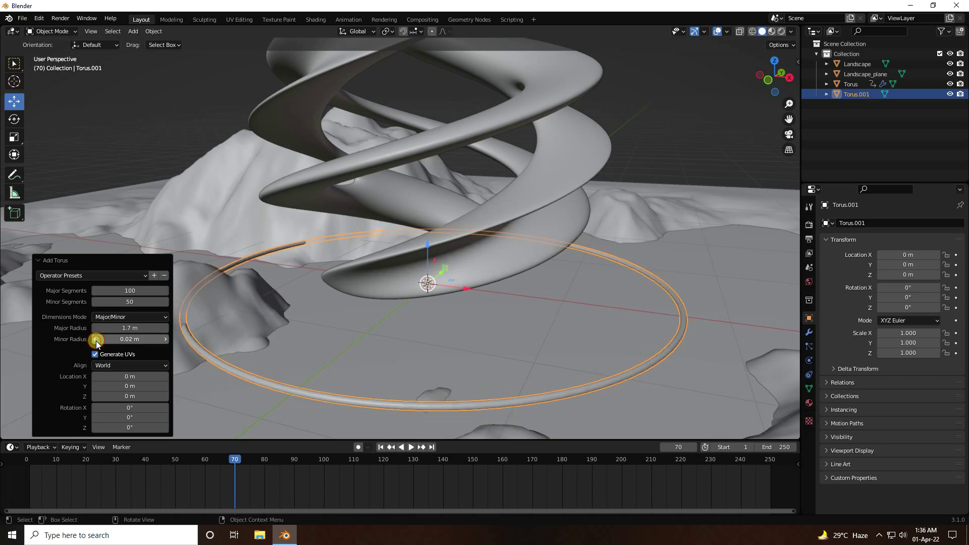
pyautogui.click(95, 339)
pyautogui.click(126, 339)
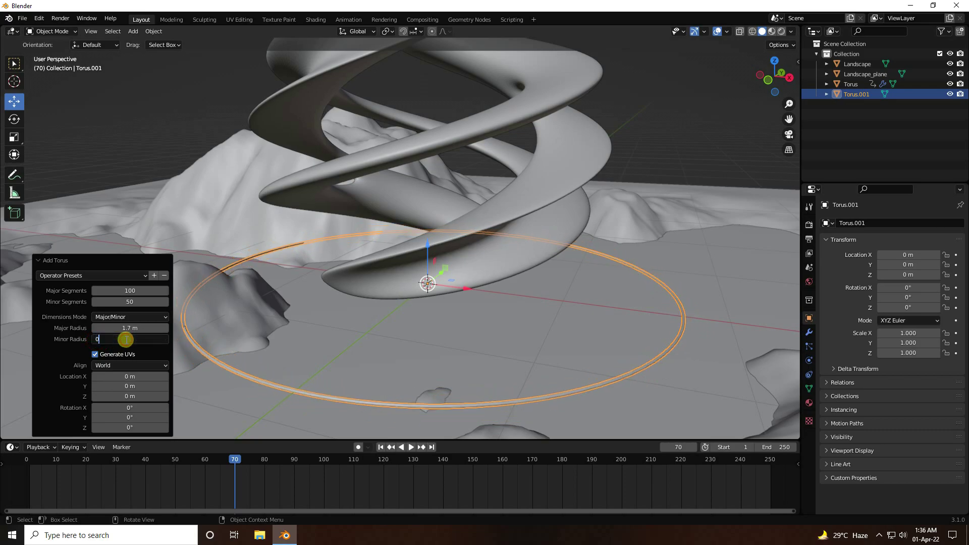
pyautogui.press('Return')
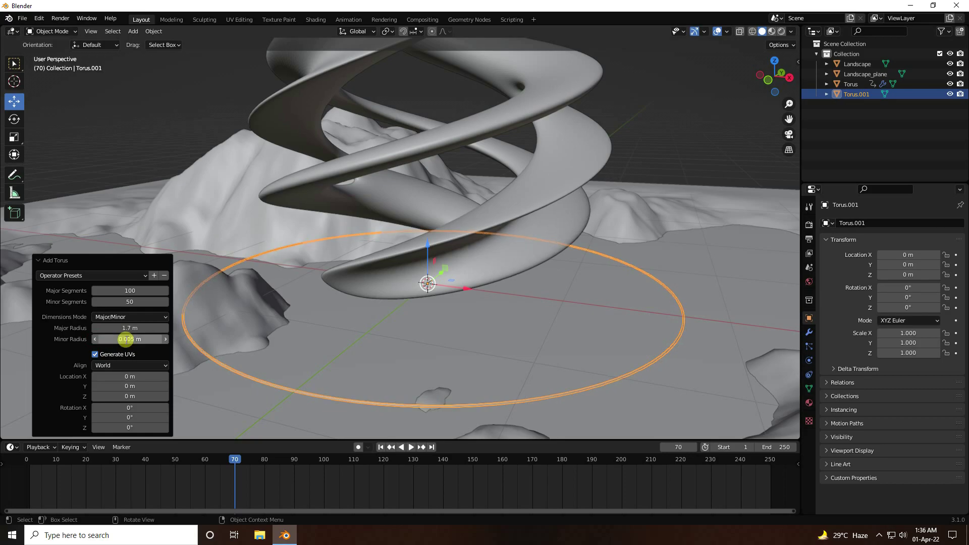
# Raise the thin ring about 1 m along Z
pyautogui.scroll(-5, 306, 249)
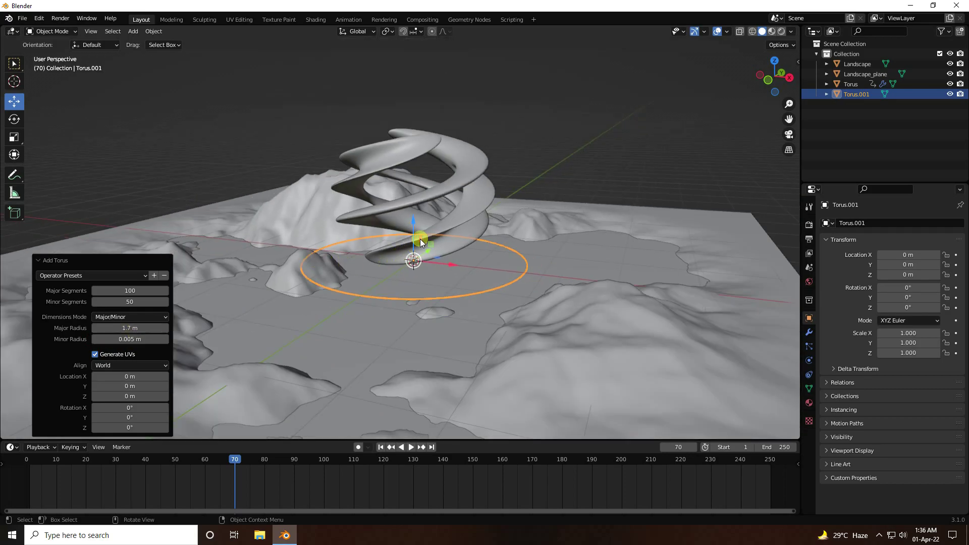
pyautogui.moveTo(420, 239); pyautogui.dragTo(422, 147)
pyautogui.click(470, 141)
pyautogui.moveTo(471, 140); pyautogui.dragTo(538, 171, button='middle')
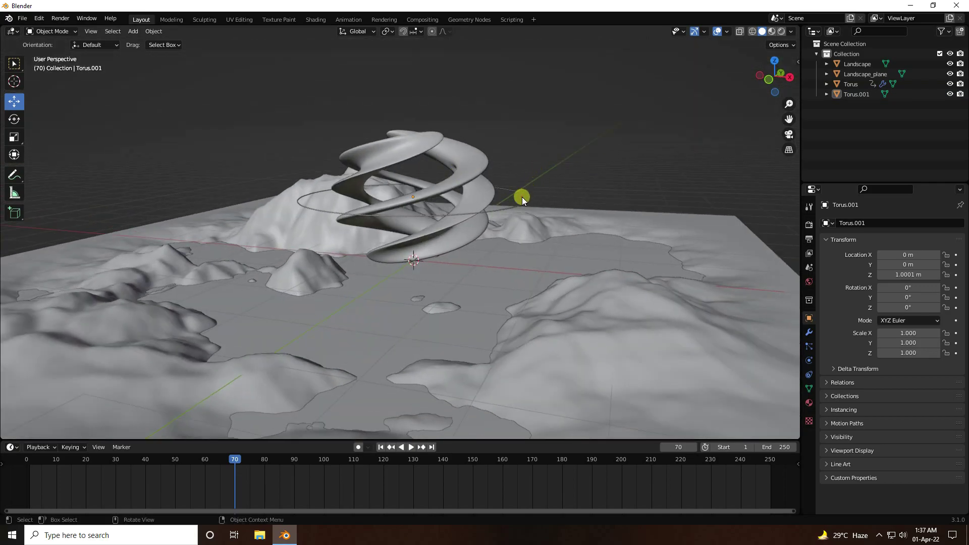
# Copy and paste the thin ring and scale the copy up into Torus.002
pyautogui.click(523, 197)
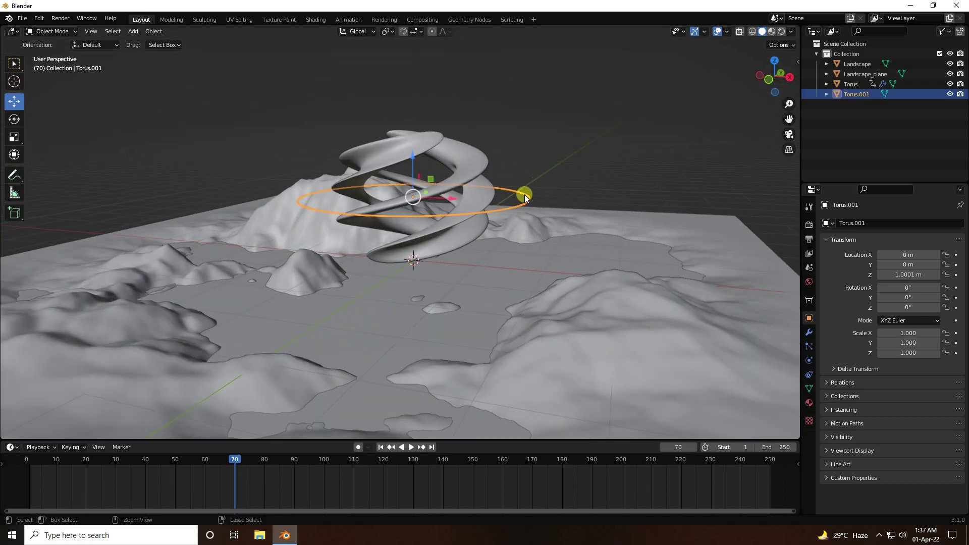
pyautogui.hotkey('ctrl', 'c')
pyautogui.hotkey('ctrl', 'v')
pyautogui.press('s')
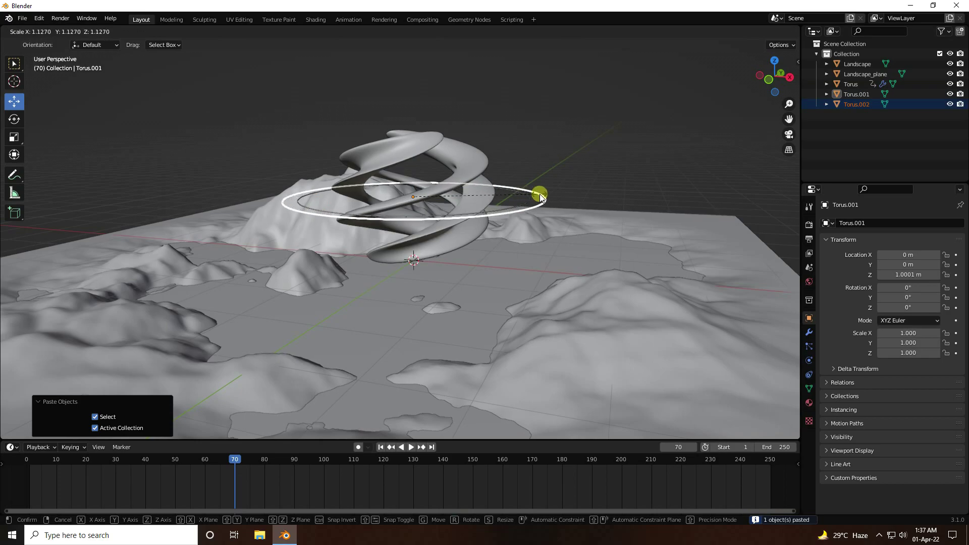
pyautogui.click(538, 196)
pyautogui.scroll(3, 534, 165)
pyautogui.moveTo(534, 165)
pyautogui.mouseDown(button='middle')
pyautogui.moveTo(531, 192)
pyautogui.moveTo(528, 171)
pyautogui.mouseUp(button='middle')
# Paste another ring copy and enlarge it further into Torus.003
pyautogui.click(670, 174)
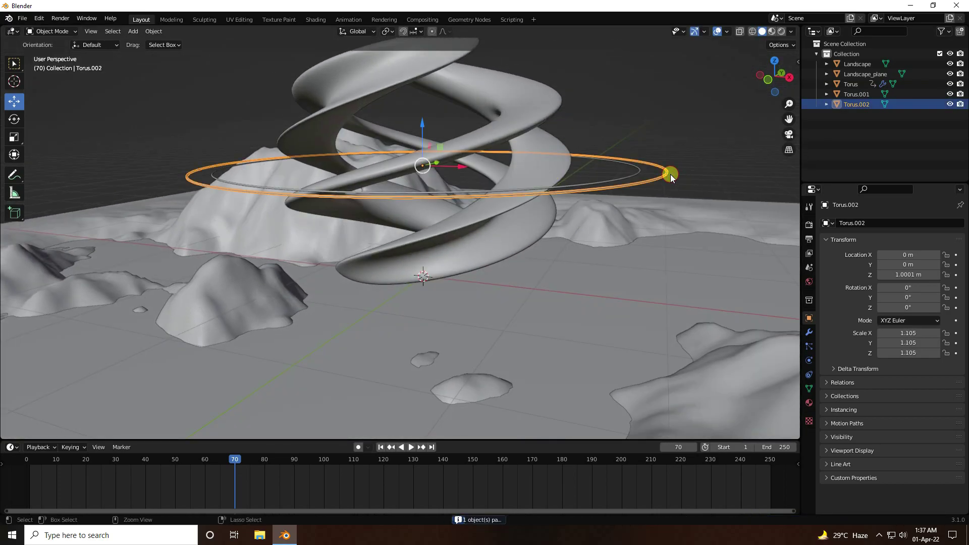
pyautogui.hotkey('ctrl', 'v')
pyautogui.press('s')
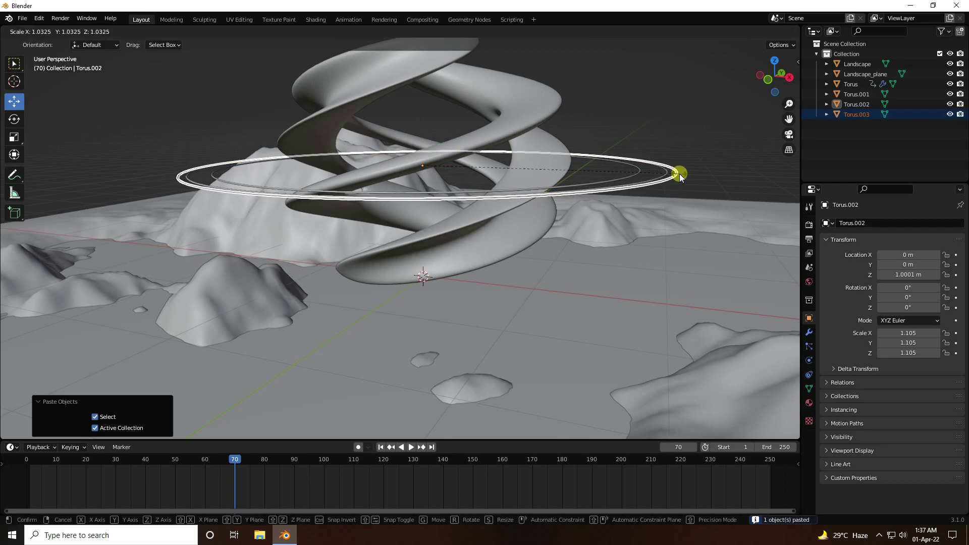
pyautogui.click(690, 174)
pyautogui.moveTo(683, 111)
pyautogui.mouseDown(button='middle')
pyautogui.moveTo(671, 135)
pyautogui.moveTo(671, 117)
pyautogui.mouseUp(button='middle')
# Select Torus.001–.003 and tilt them together to 15.9°, 9.88°, -40.2°
pyautogui.click(861, 94)
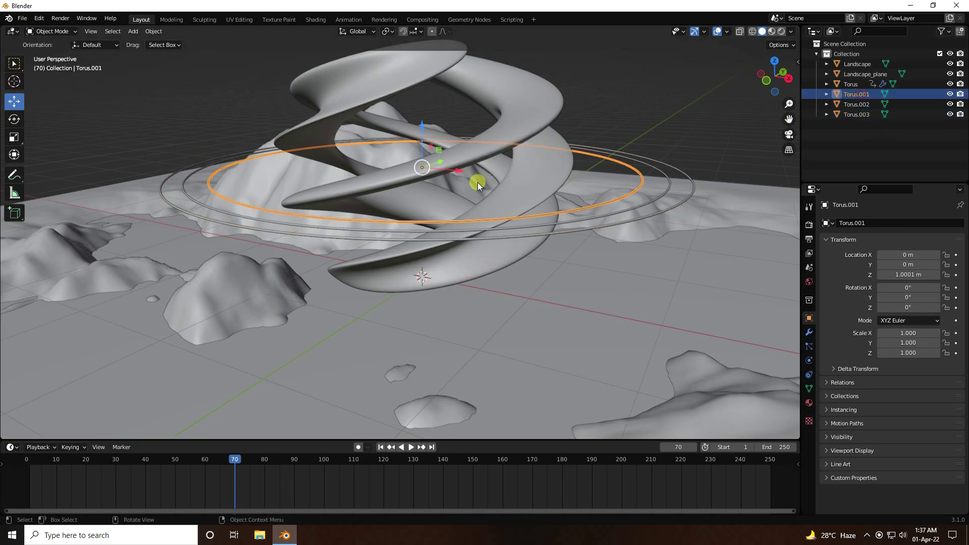
pyautogui.scroll(-2, 477, 183)
pyautogui.keyDown('shift'); pyautogui.click(852, 114); pyautogui.keyUp('shift')
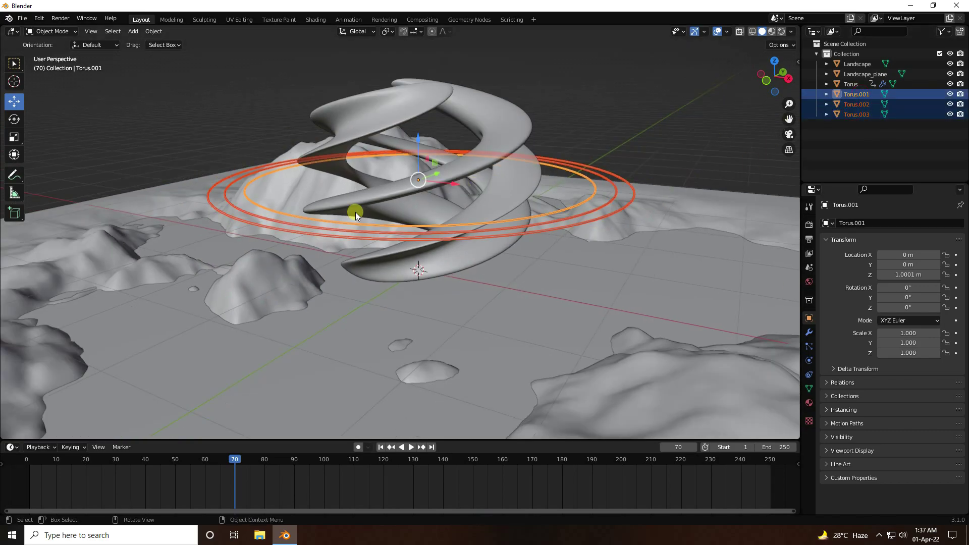
pyautogui.moveTo(354, 211); pyautogui.dragTo(361, 195, button='middle')
pyautogui.click(12, 124)
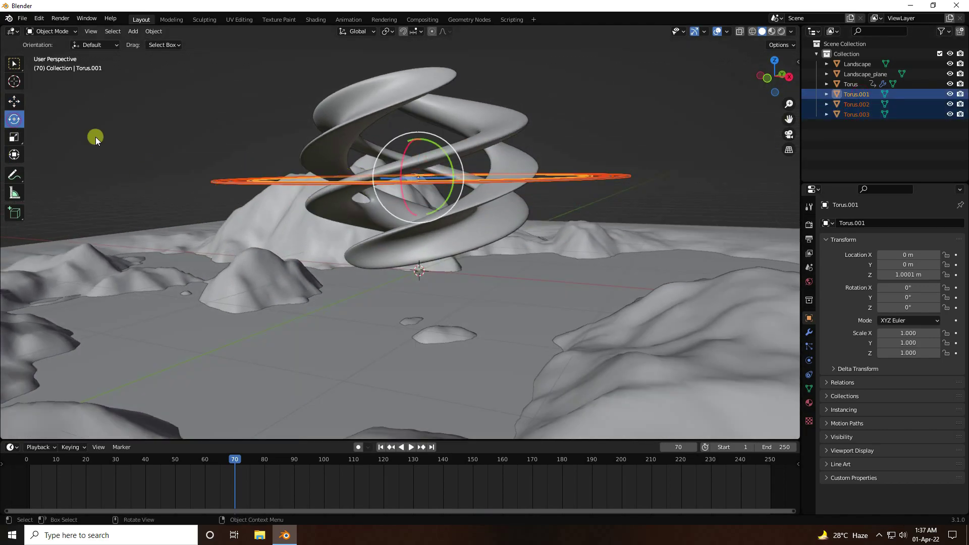
pyautogui.moveTo(383, 164); pyautogui.dragTo(352, 184)
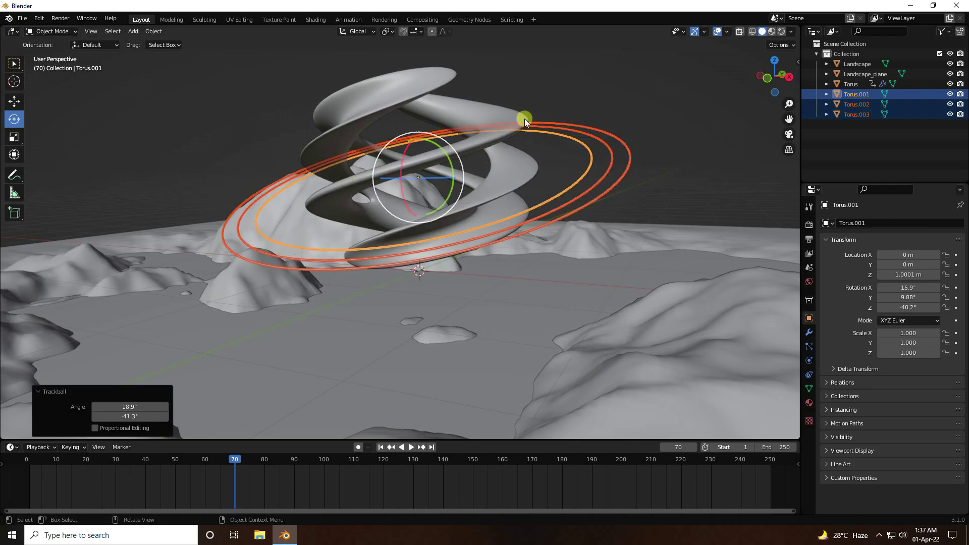
pyautogui.click(579, 92)
pyautogui.moveTo(290, 327); pyautogui.dragTo(429, 251, button='middle')
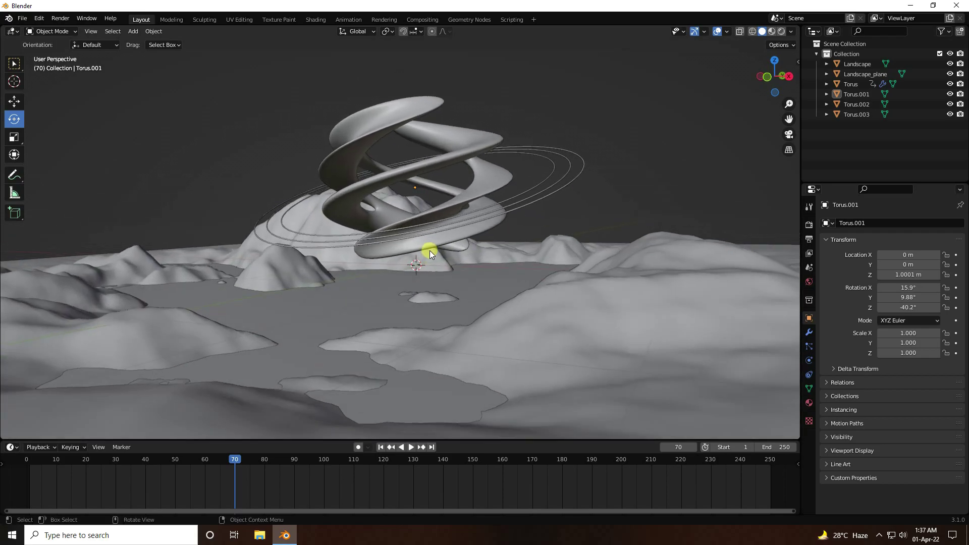
# Add a camera and enable Camera to View in the side panel's View tab
pyautogui.click(133, 31)
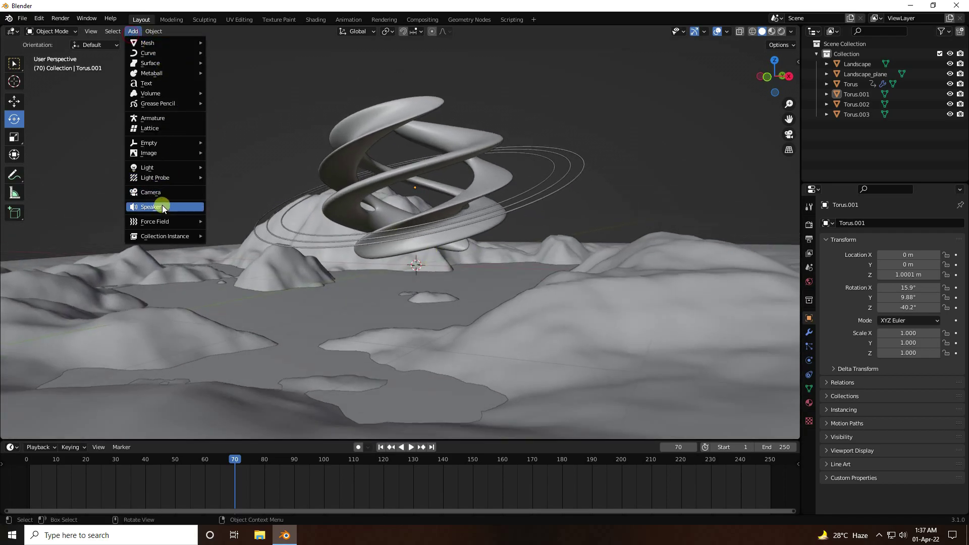
pyautogui.click(157, 192)
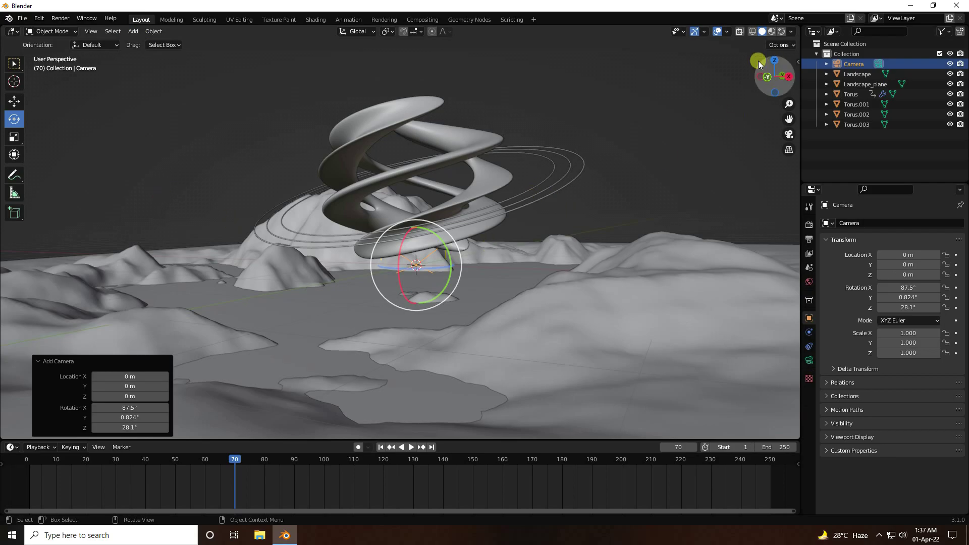
pyautogui.click(797, 61)
pyautogui.click(794, 108)
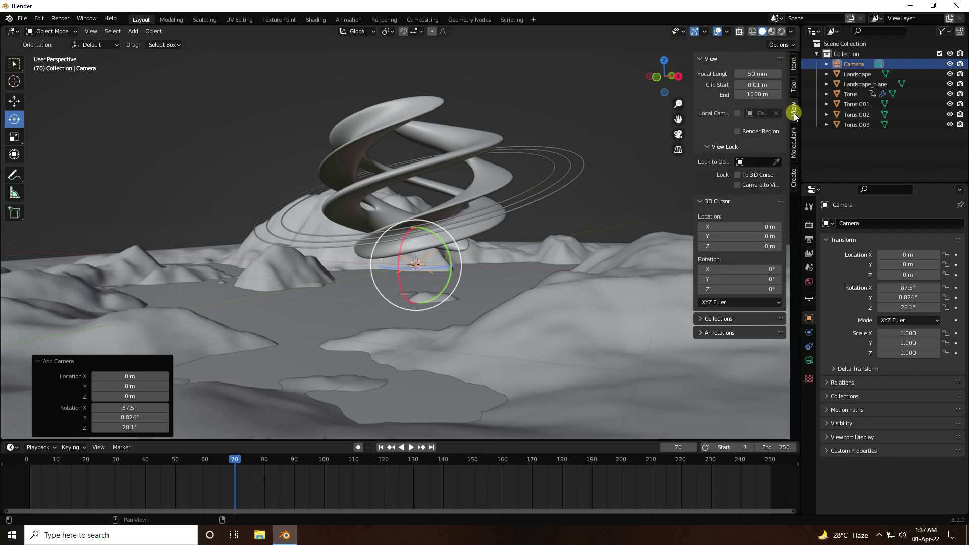
pyautogui.click(738, 186)
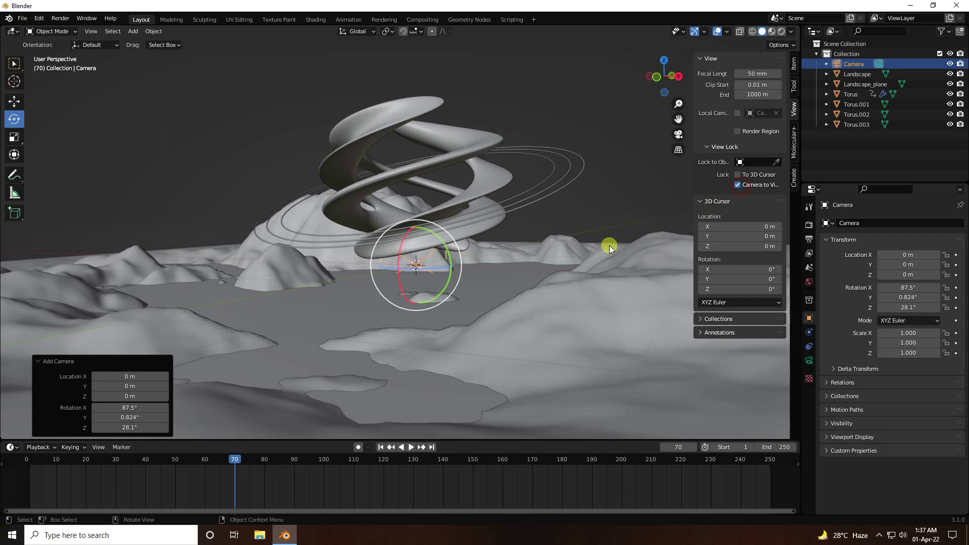
# Frame the torus, rings and landscape through the camera, then unlock Camera to View
pyautogui.press('KP_0')
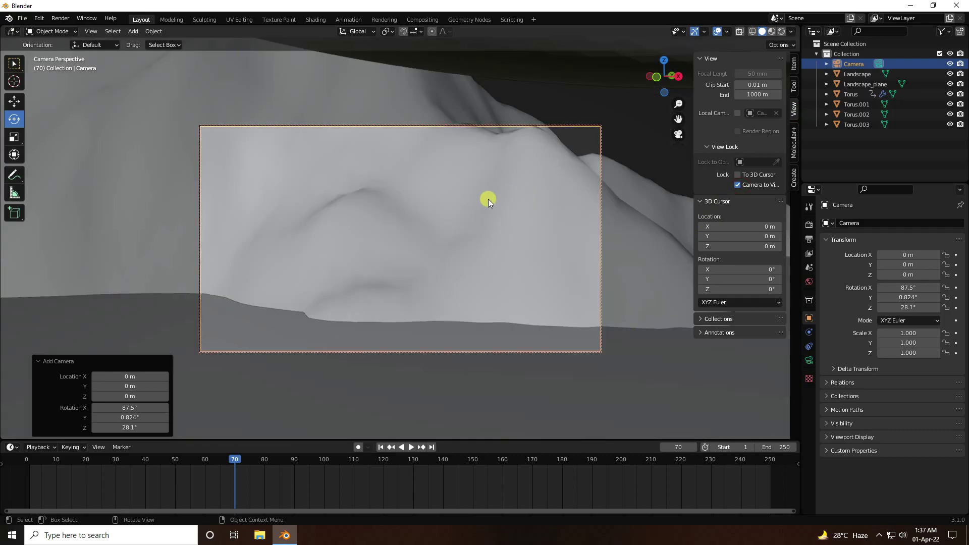
pyautogui.scroll(-10, 489, 199)
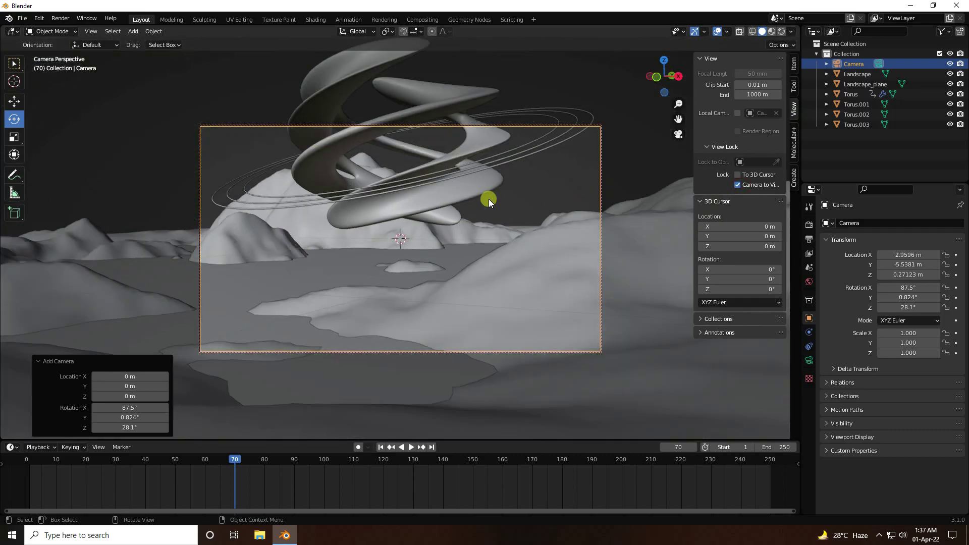
pyautogui.moveTo(489, 199); pyautogui.dragTo(487, 232, button='middle')
pyautogui.scroll(-2, 492, 235)
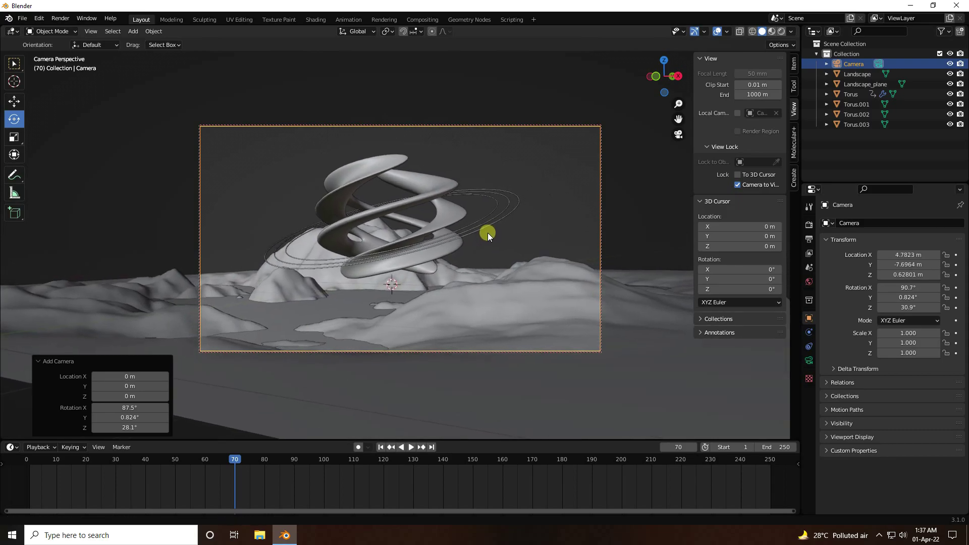
pyautogui.click(525, 170)
pyautogui.click(737, 184)
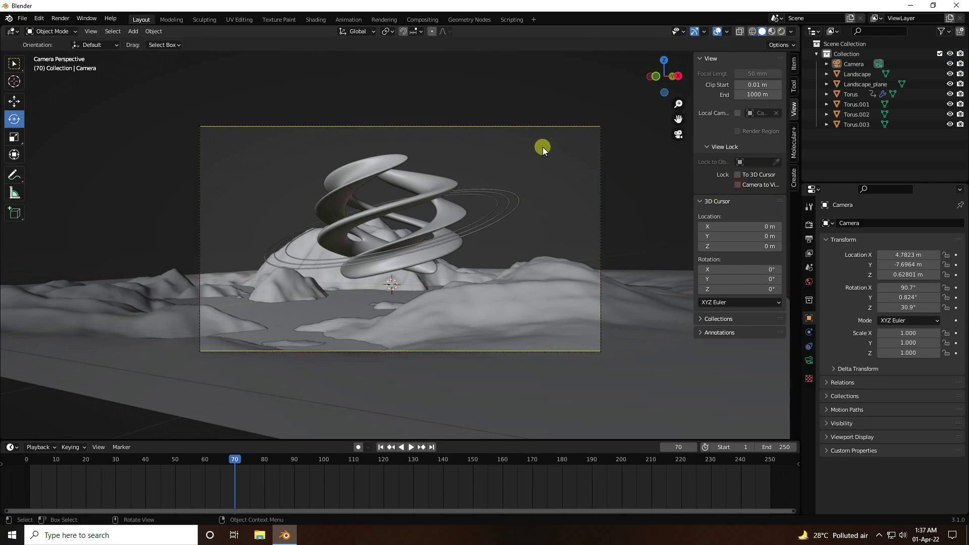
pyautogui.moveTo(543, 147); pyautogui.dragTo(521, 171, button='middle')
pyautogui.press('KP_0')
# Preview the animation from the first frame, then stop playback
pyautogui.click(392, 446)
pyautogui.click(422, 447)
pyautogui.click(411, 446)
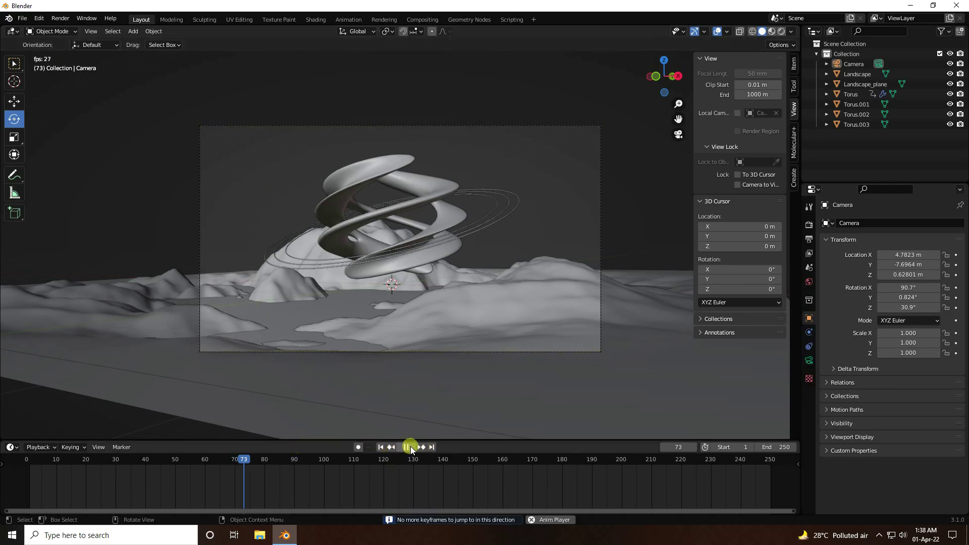
pyautogui.click(380, 447)
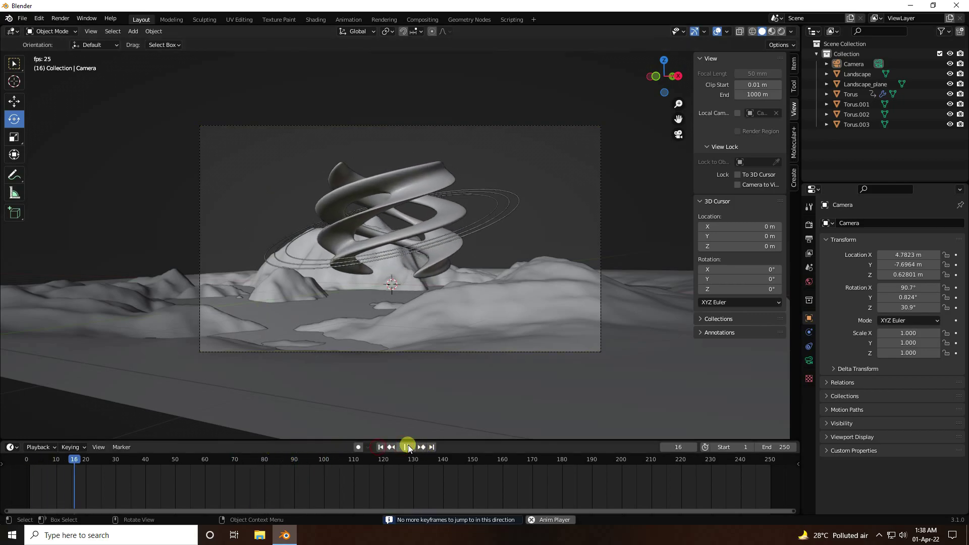
pyautogui.click(408, 447)
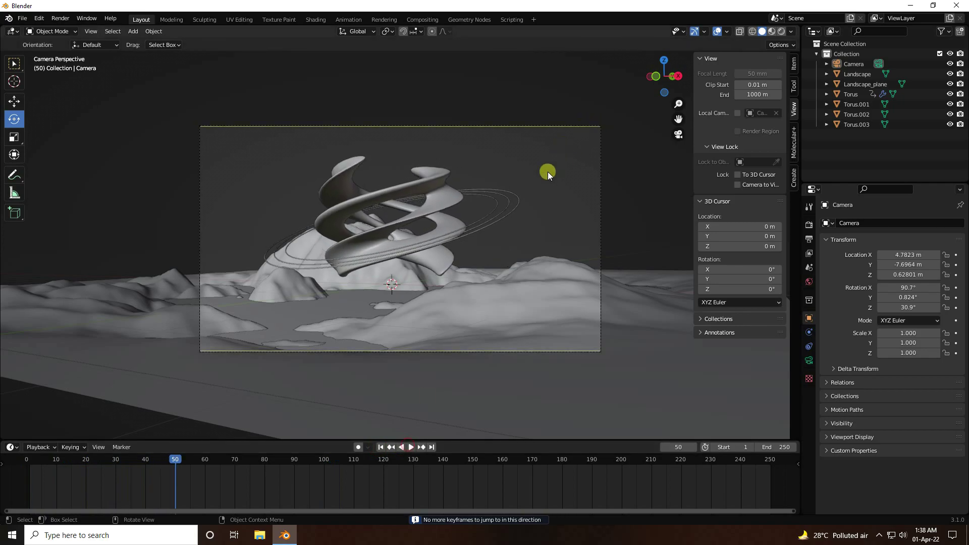
pyautogui.moveTo(320, 160); pyautogui.dragTo(333, 169, button='middle')
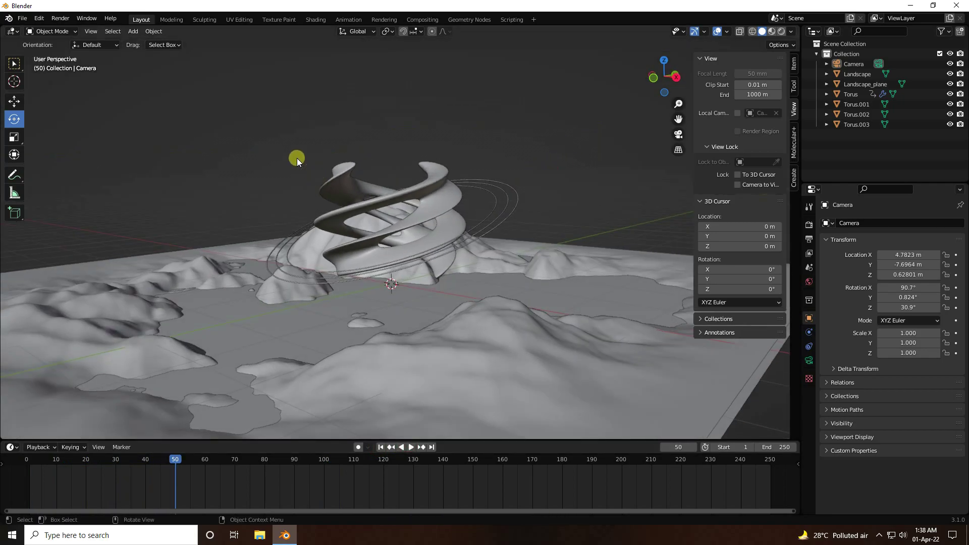
# Add a Landscape mesh, trying the mountain 2 preset before switching to Ridged MFractal
pyautogui.click(134, 32)
pyautogui.moveTo(153, 47)
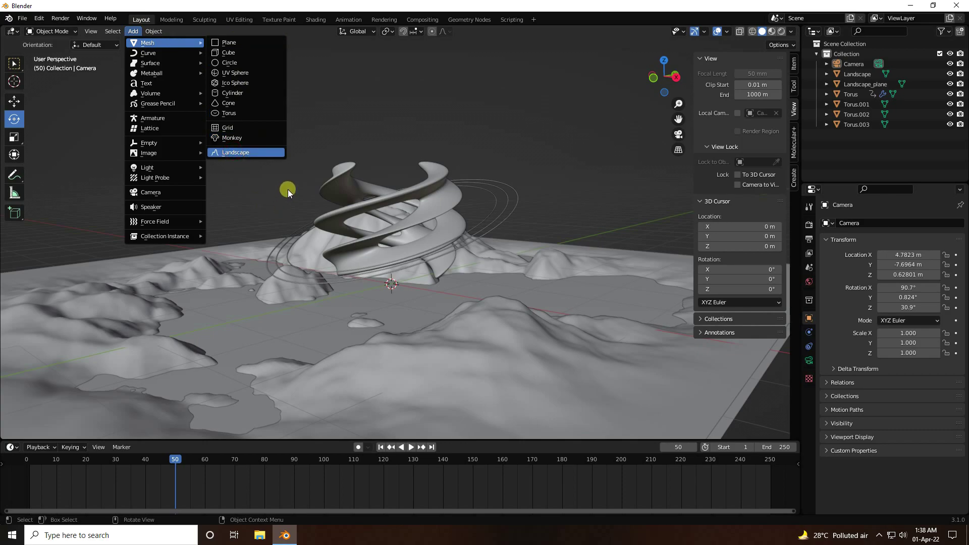
pyautogui.press('Return')
pyautogui.click(141, 75)
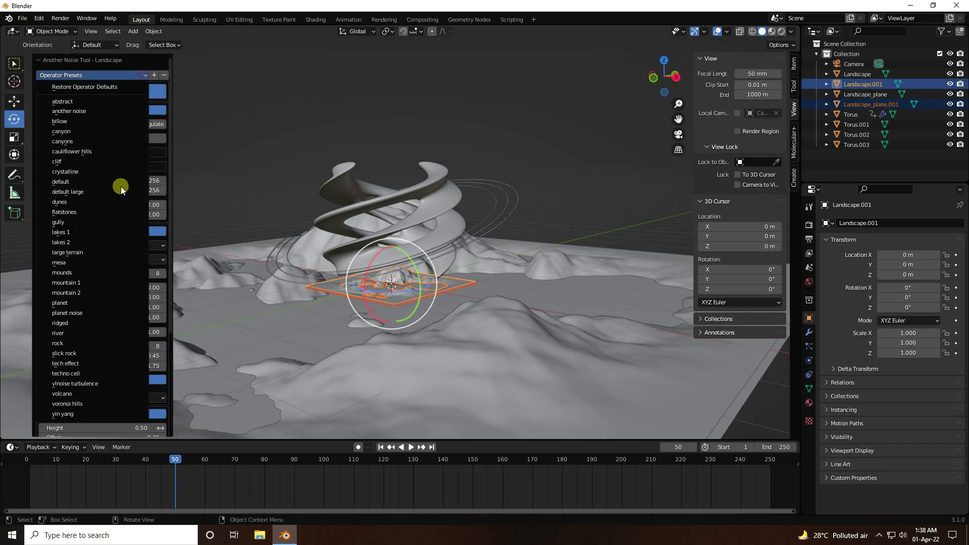
pyautogui.click(90, 293)
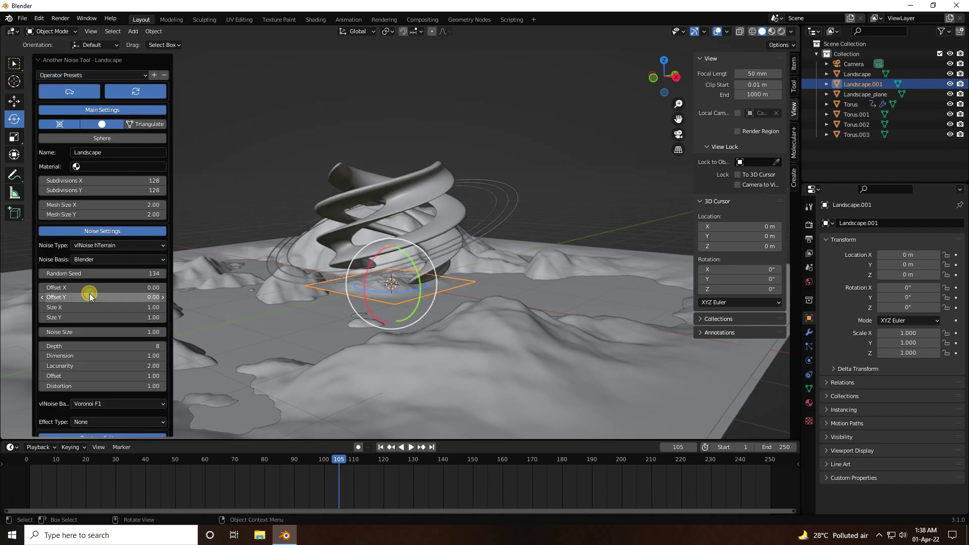
pyautogui.click(141, 76)
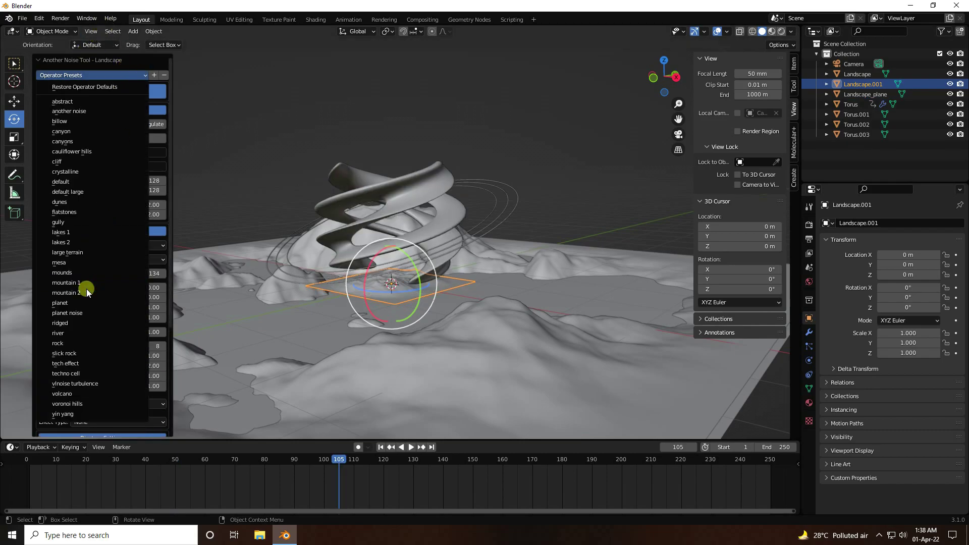
pyautogui.click(80, 279)
# Set the landscape's Subdivisions X and Y to 256 each
pyautogui.scroll(3, 328, 250)
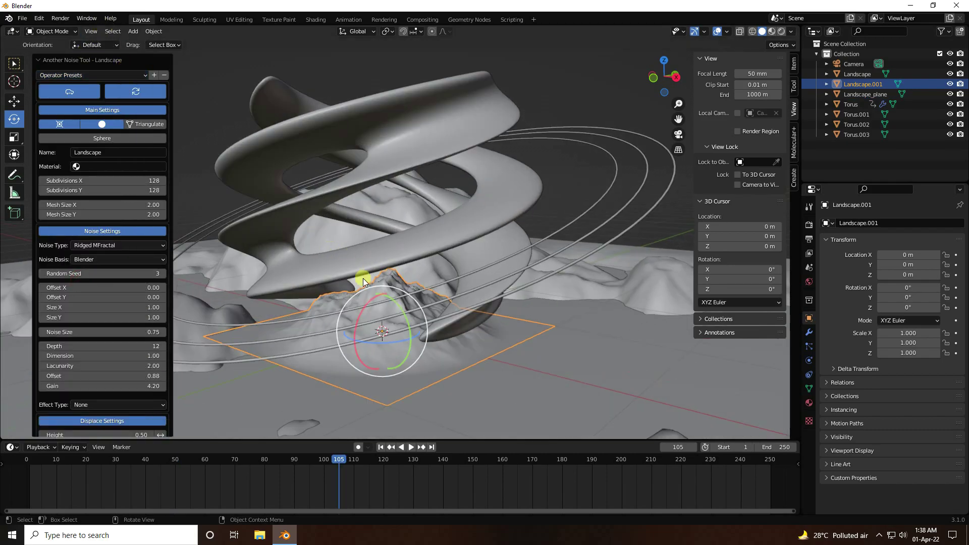
pyautogui.click(149, 179)
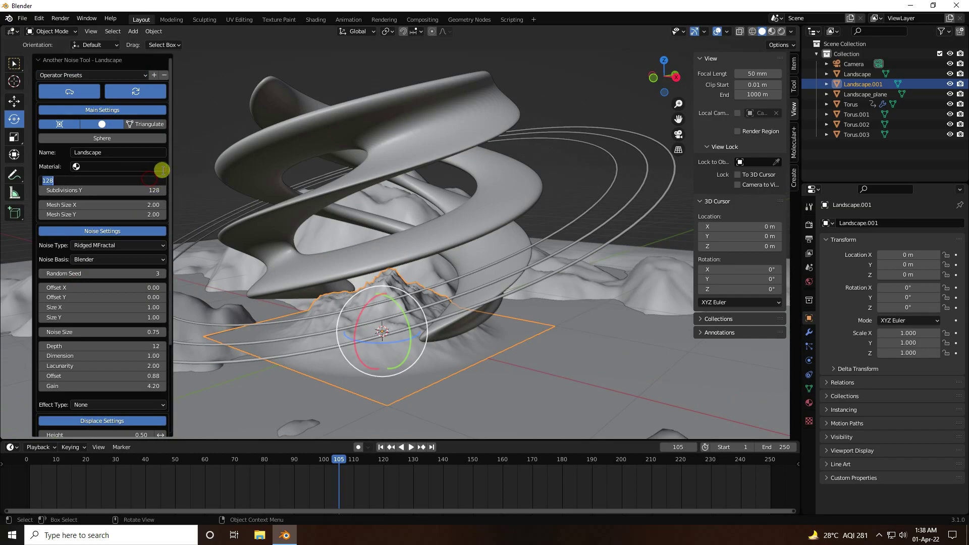
pyautogui.press('Tab')
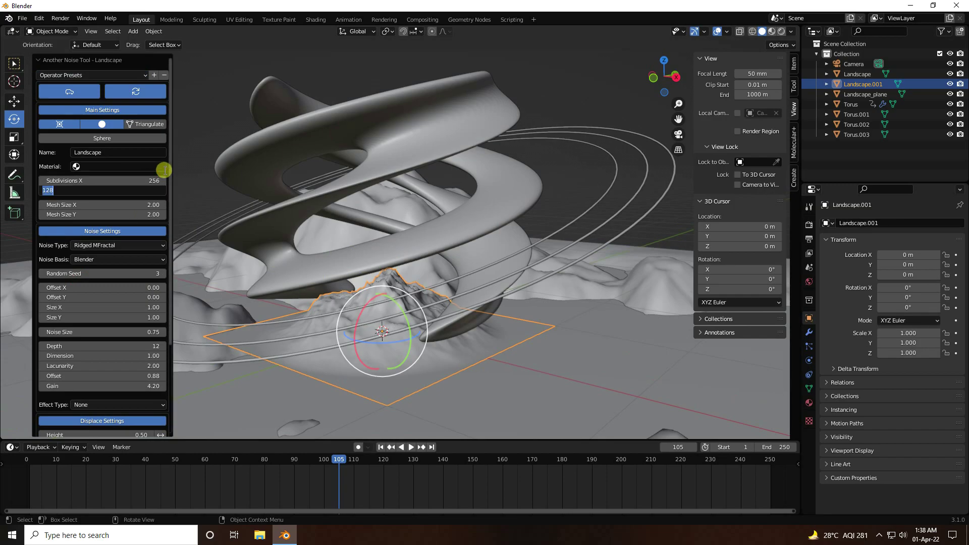
pyautogui.press('Return')
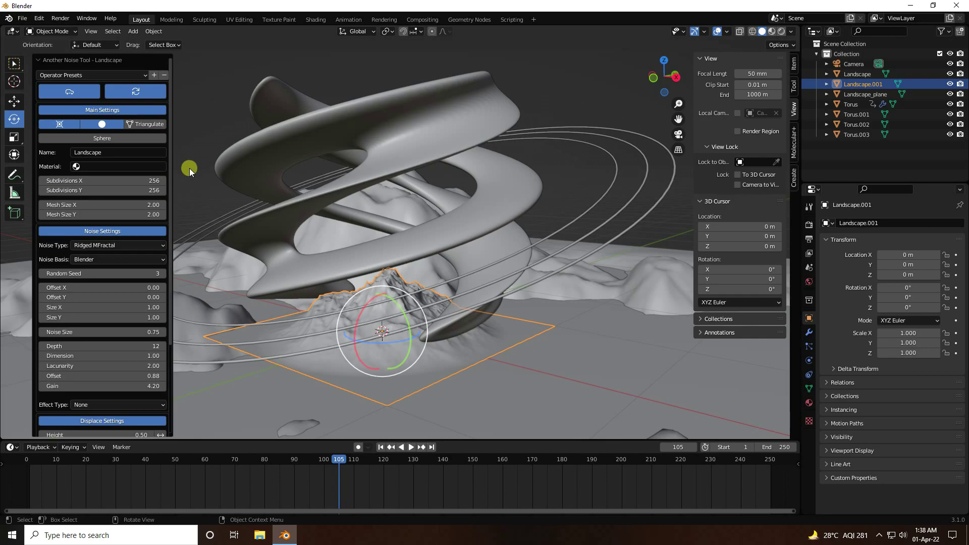
pyautogui.hotkey('shift', 'space')
# Scale the new landscape uniformly to about 3.731
pyautogui.press('g')
pyautogui.moveTo(378, 295); pyautogui.dragTo(384, 318, button='middle')
pyautogui.press('s')
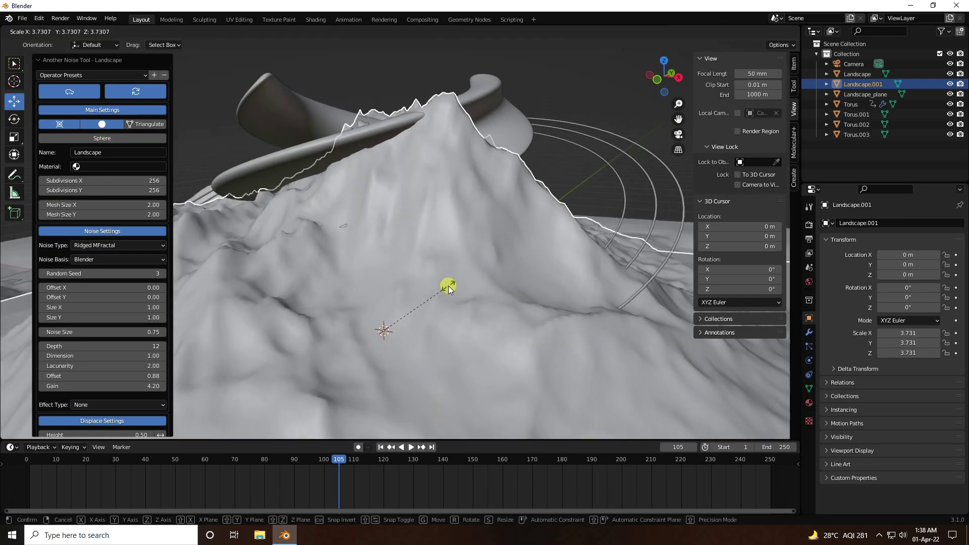
pyautogui.click(450, 284)
pyautogui.scroll(-5, 410, 276)
pyautogui.moveTo(409, 276); pyautogui.dragTo(449, 298, button='middle')
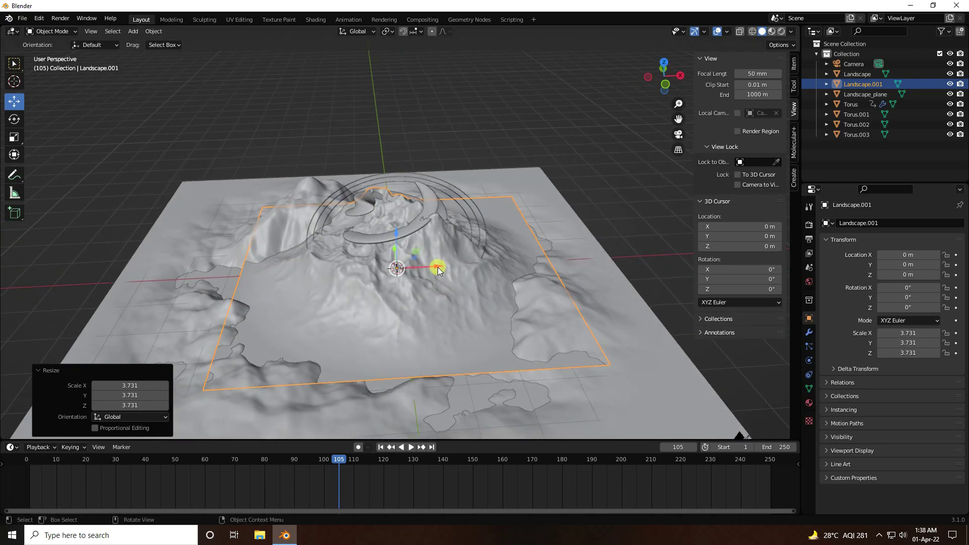
# Move Landscape.001 to -4.1236, 2.9872, -0.3626 m beside the torus
pyautogui.moveTo(437, 267); pyautogui.dragTo(270, 292)
pyautogui.moveTo(271, 293); pyautogui.dragTo(372, 281, button='middle')
pyautogui.moveTo(333, 376); pyautogui.dragTo(180, 339)
pyautogui.moveTo(179, 340); pyautogui.dragTo(346, 292, button='middle')
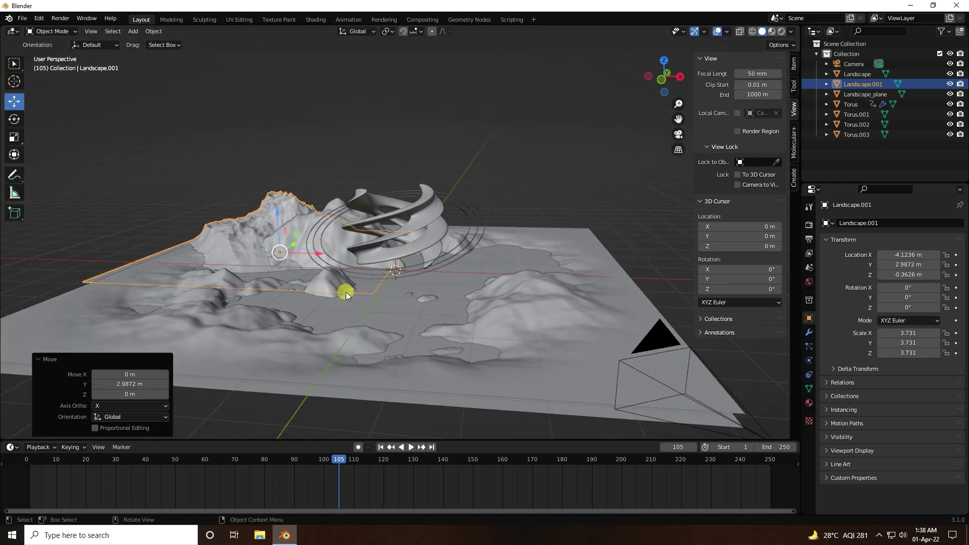
# Stretch Landscape.001 along Z to 6.081, then view through the camera
pyautogui.press('s')
pyautogui.press('x')
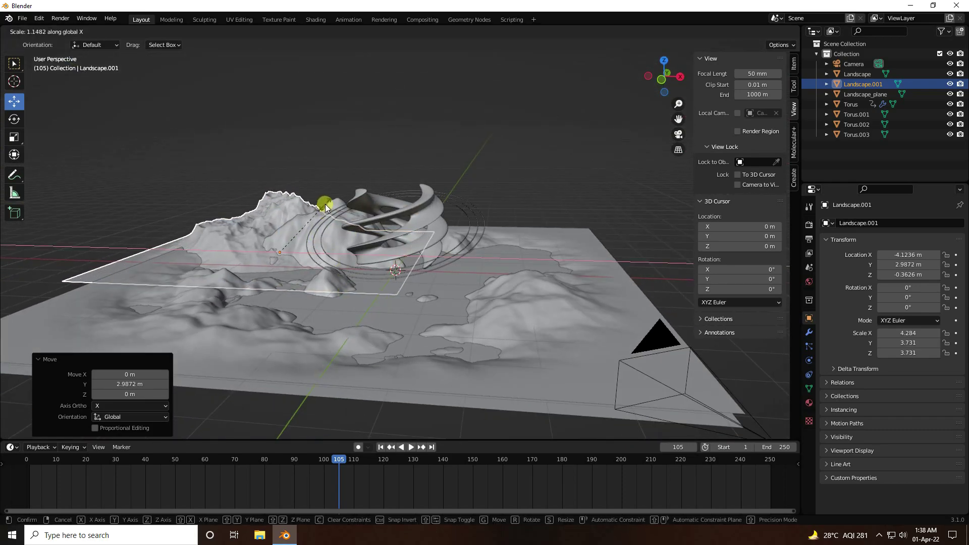
pyautogui.press('Escape')
pyautogui.press('s')
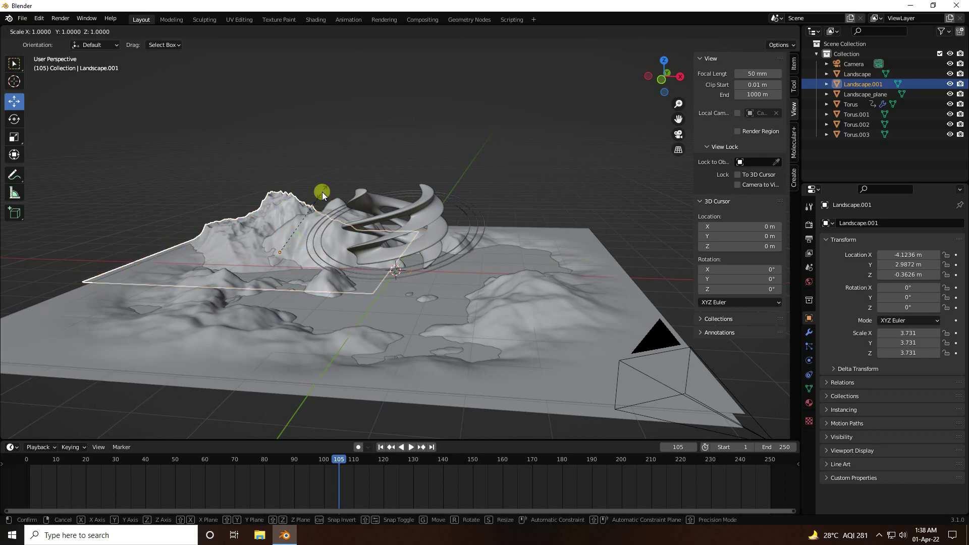
pyautogui.press('z')
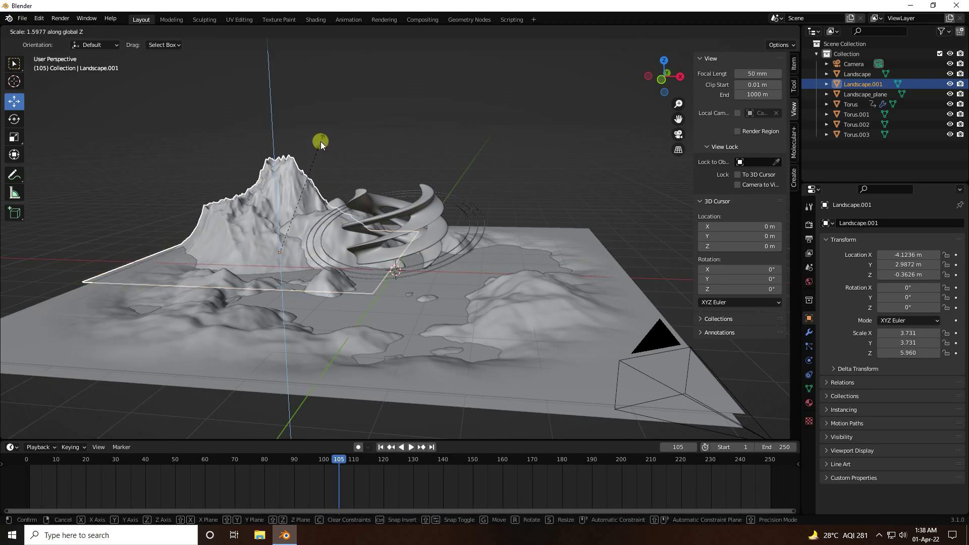
pyautogui.click(320, 139)
pyautogui.click(236, 191)
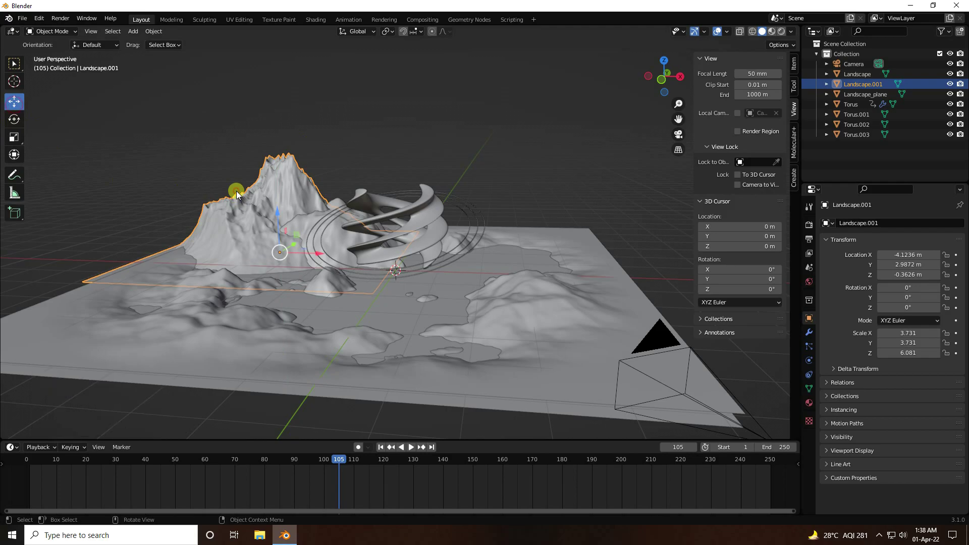
pyautogui.press('KP_0')
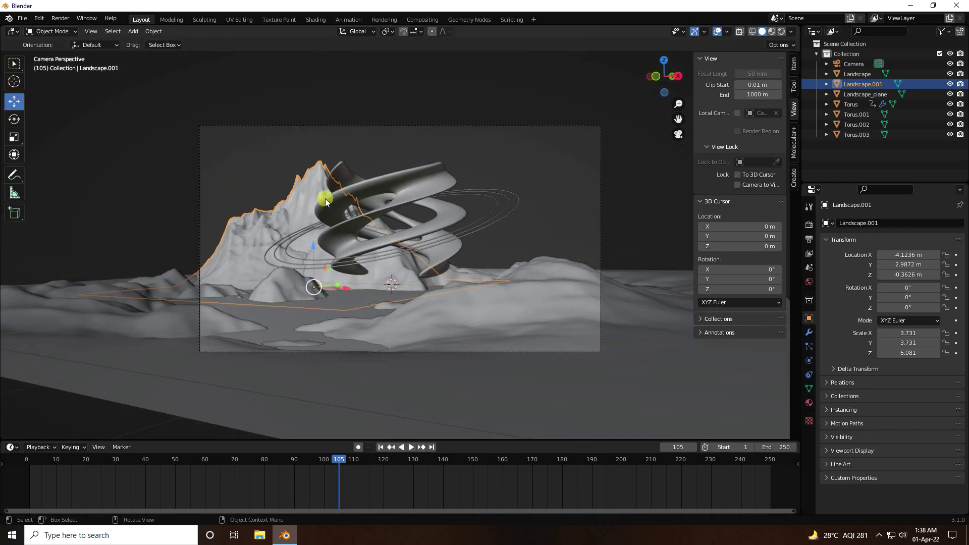
# Copy-paste the landscape as Landscape.002 and move it right along X and slightly along Y
pyautogui.hotkey('ctrl', 'c')
pyautogui.hotkey('ctrl', 'v')
pyautogui.press('g')
pyautogui.press('x')
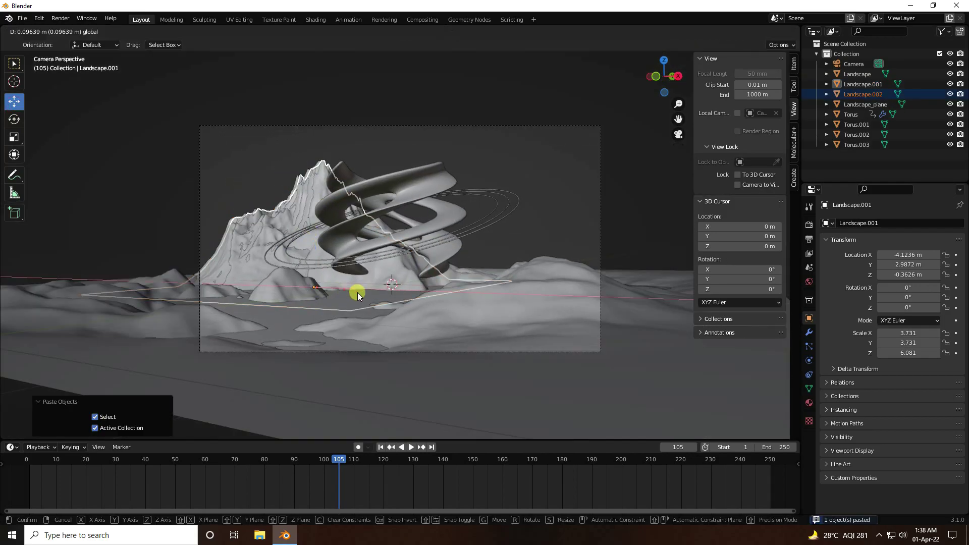
pyautogui.click(640, 329)
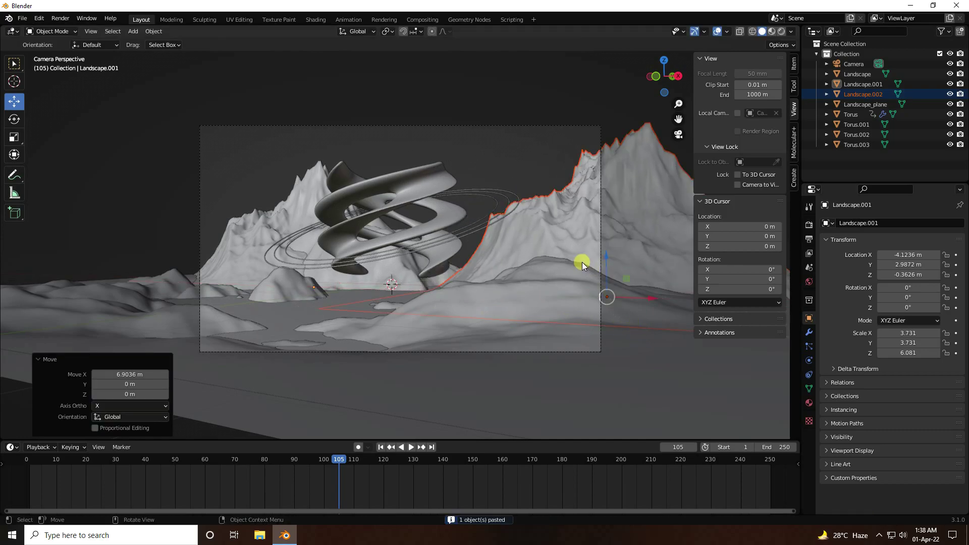
pyautogui.moveTo(582, 264); pyautogui.dragTo(513, 294, button='middle')
pyautogui.moveTo(676, 378); pyautogui.dragTo(725, 367)
# Rotate Landscape.002 122° around Z, deselect it, and return to frame 1
pyautogui.click(16, 125)
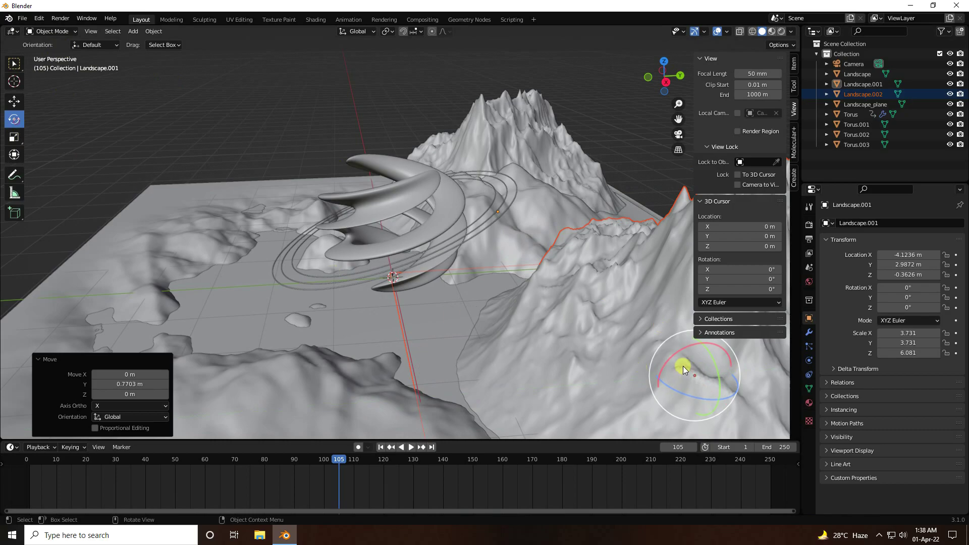
pyautogui.moveTo(660, 389); pyautogui.dragTo(727, 390)
pyautogui.moveTo(677, 339); pyautogui.dragTo(675, 342, button='middle')
pyautogui.press('KP_0')
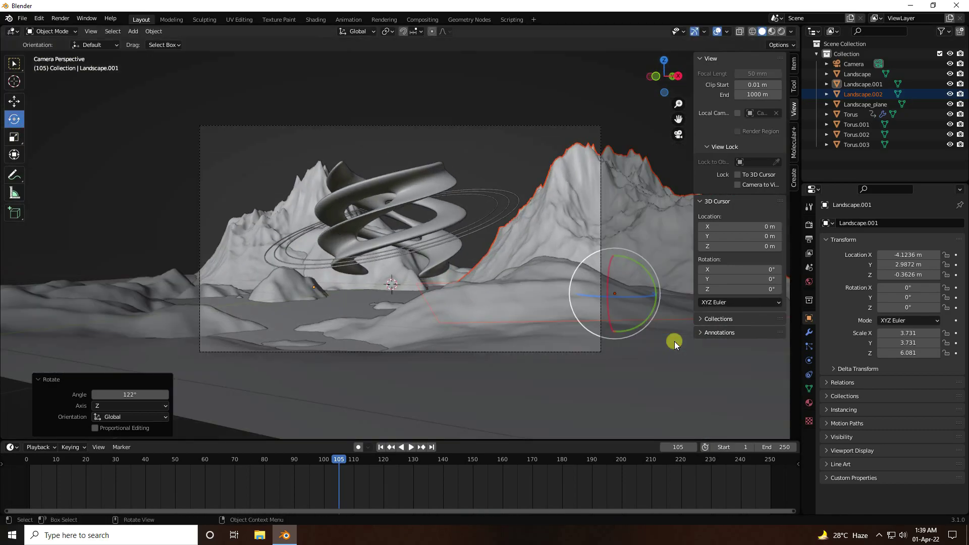
pyautogui.click(469, 160)
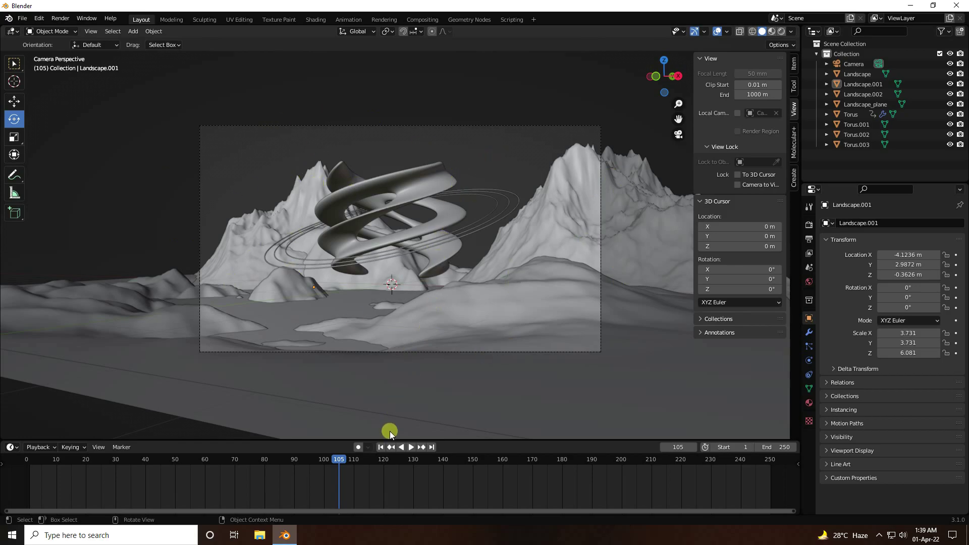
pyautogui.click(380, 447)
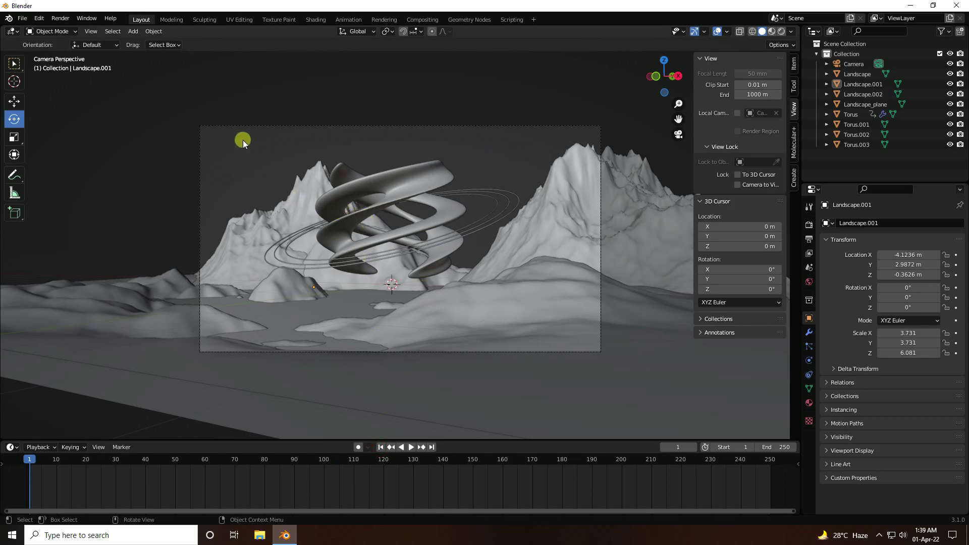
# In the Shading workspace, give the spiral torus new Material.001 and move Material Output right
pyautogui.click(315, 19)
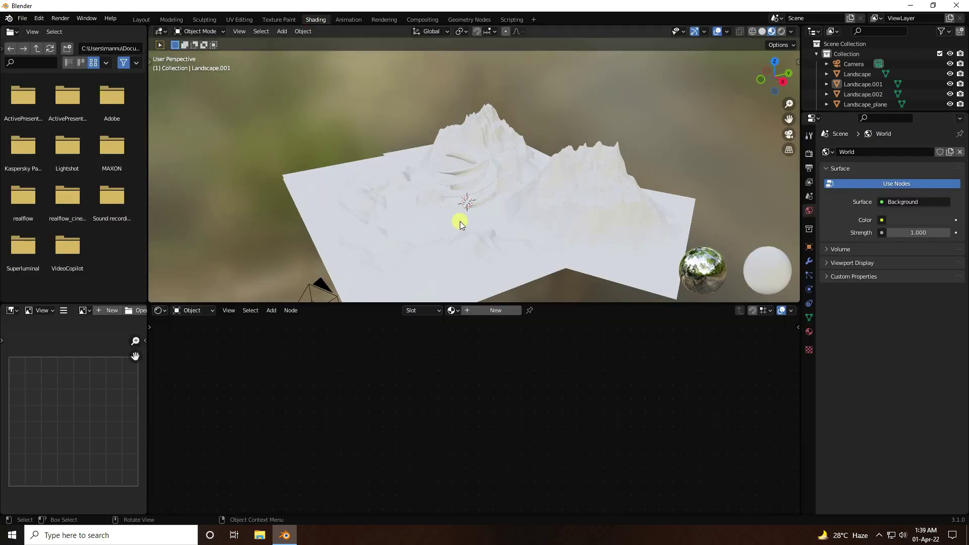
pyautogui.moveTo(459, 221); pyautogui.dragTo(490, 179, button='middle')
pyautogui.scroll(4, 493, 195)
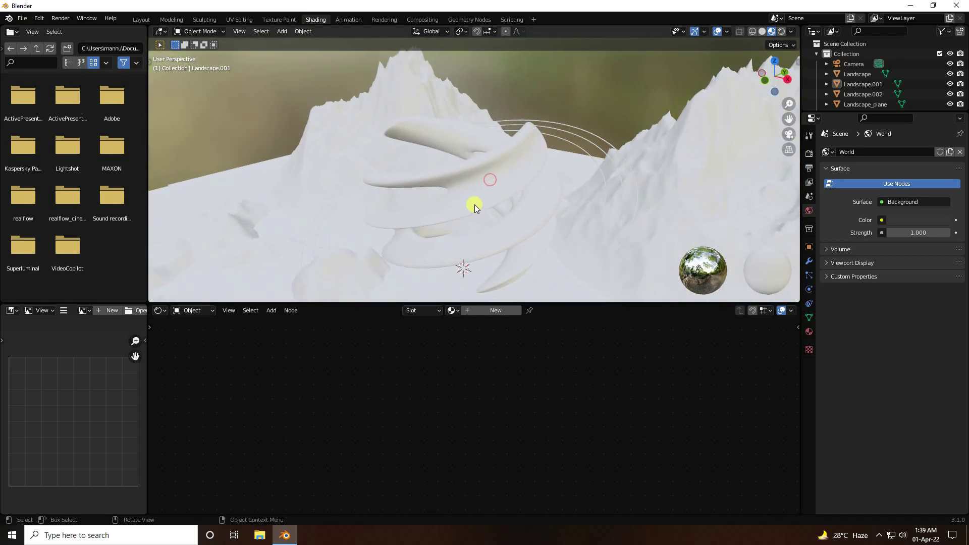
pyautogui.click(475, 172)
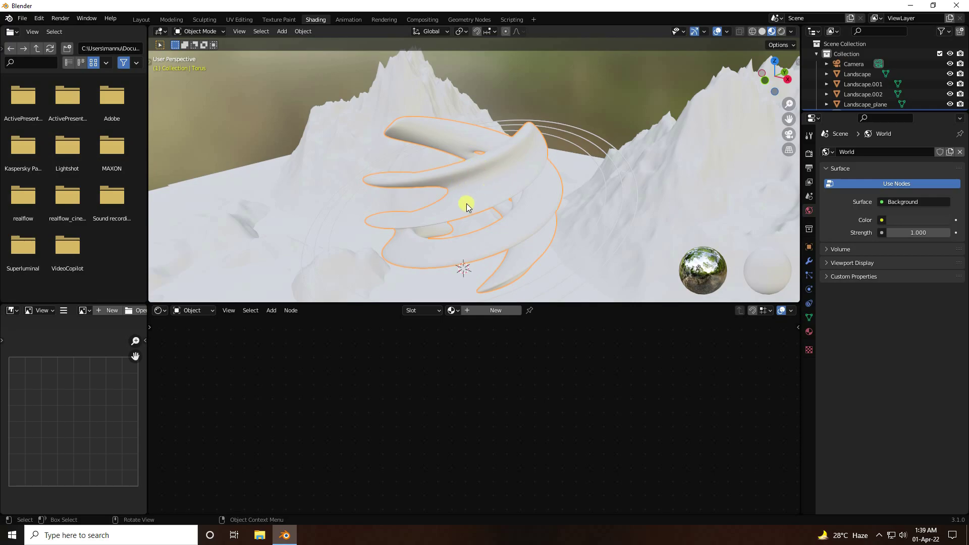
pyautogui.click(465, 312)
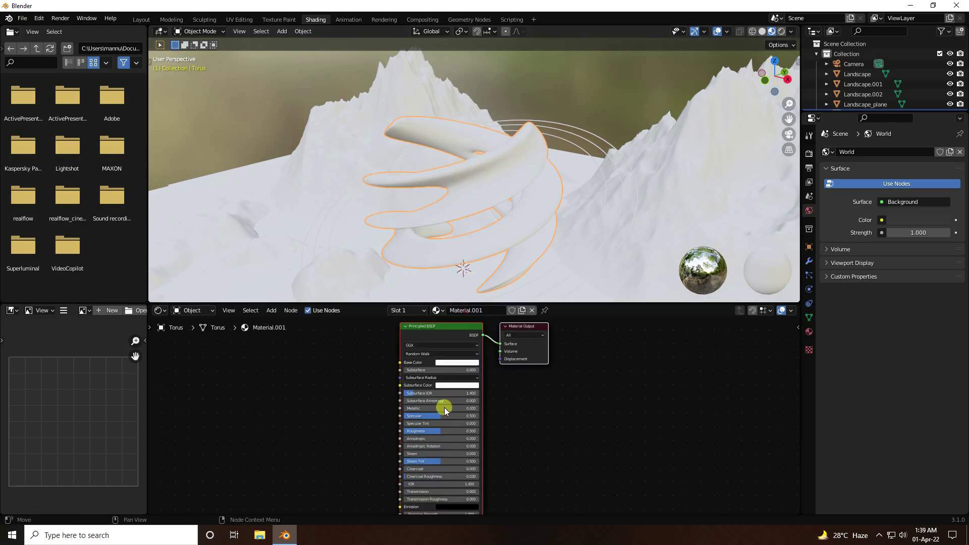
pyautogui.moveTo(364, 372); pyautogui.dragTo(380, 426, button='middle')
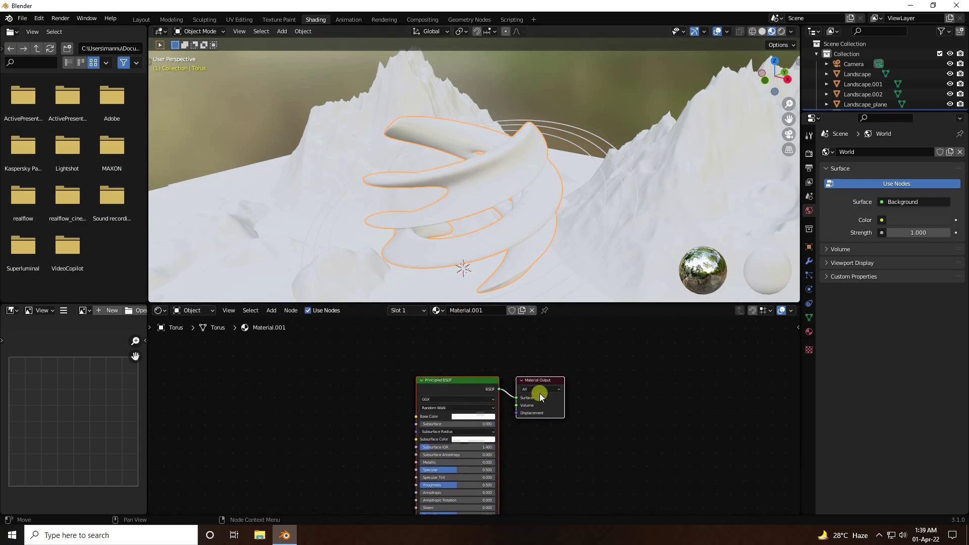
pyautogui.moveTo(547, 380); pyautogui.dragTo(603, 371)
# Drop a Mix Shader onto the BSDF–Output link, rewiring the BSDF into its second Shader input
pyautogui.click(292, 379)
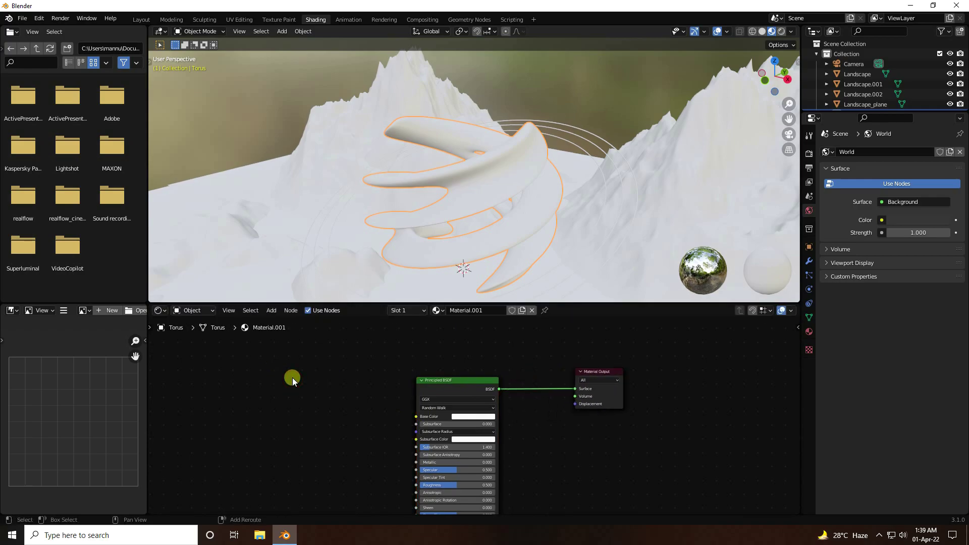
pyautogui.hotkey('shift', 'a')
pyautogui.write('m')
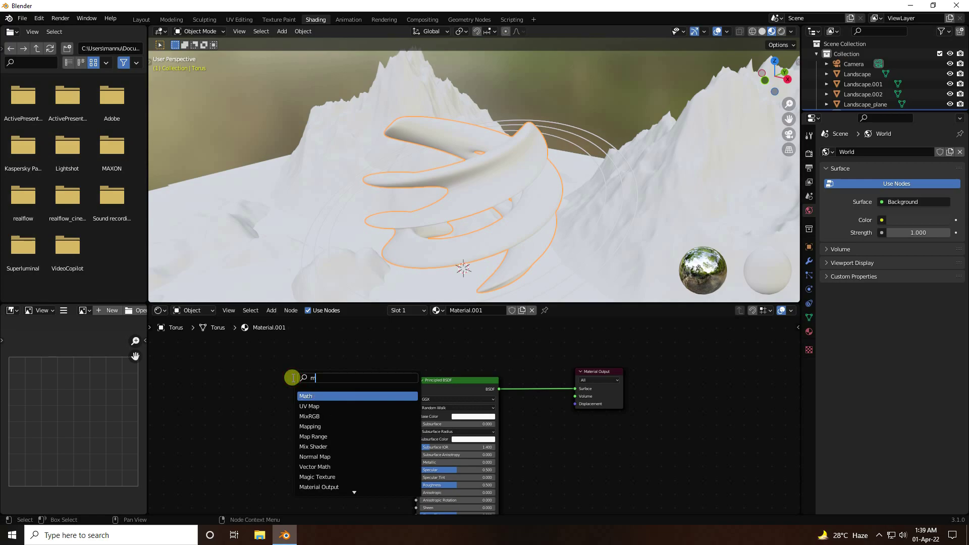
pyautogui.write('i')
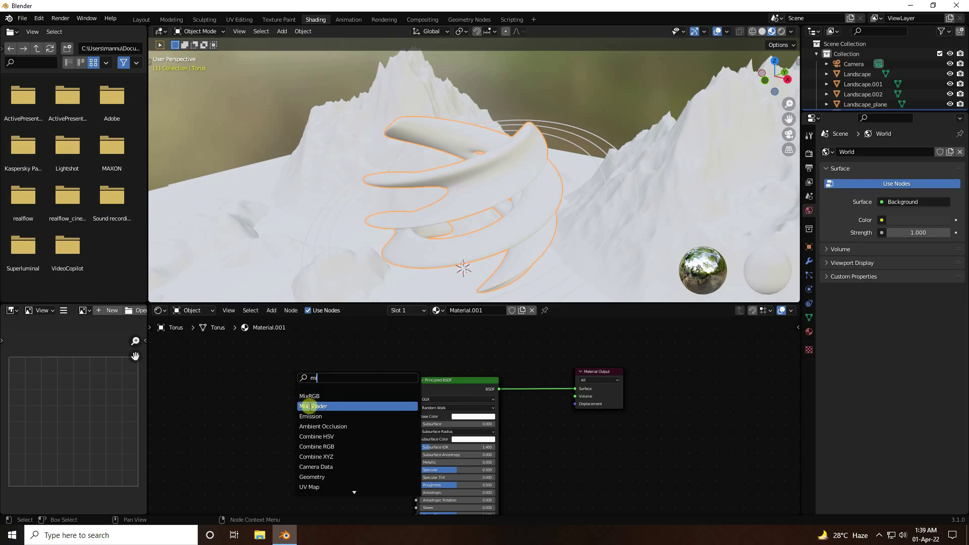
pyautogui.click(309, 406)
pyautogui.click(536, 401)
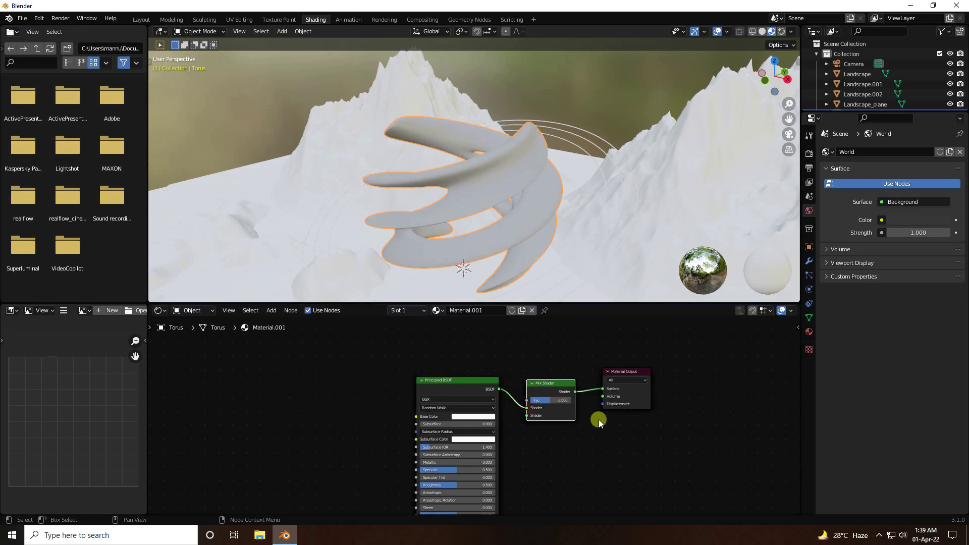
pyautogui.scroll(2, 622, 406)
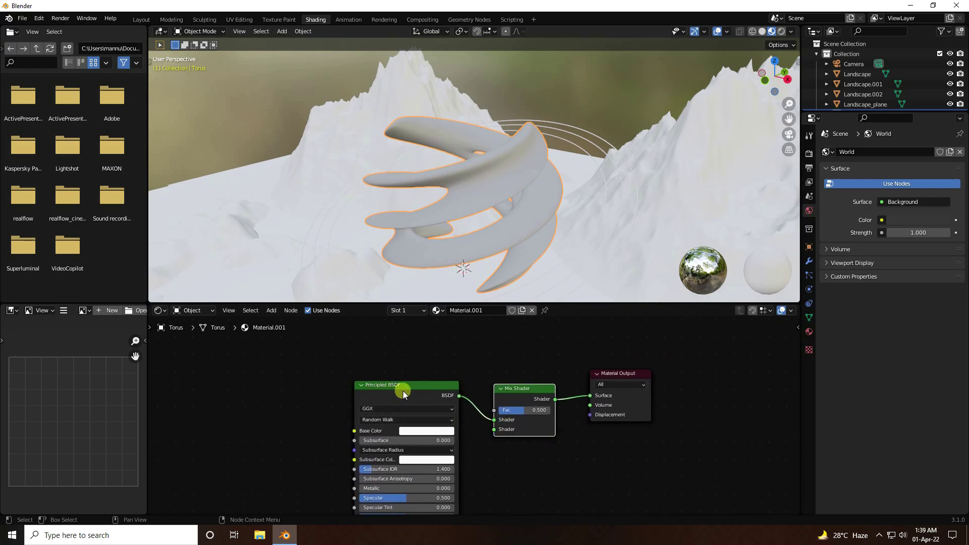
pyautogui.moveTo(494, 421)
pyautogui.mouseDown()
pyautogui.moveTo(476, 426)
pyautogui.moveTo(485, 435)
pyautogui.mouseUp()
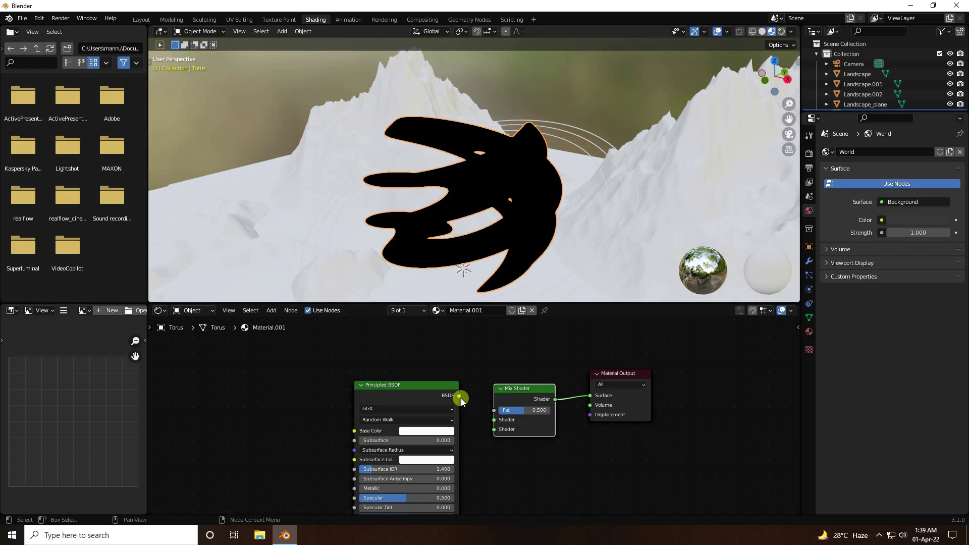
pyautogui.moveTo(460, 396); pyautogui.dragTo(493, 429)
pyautogui.click(471, 360)
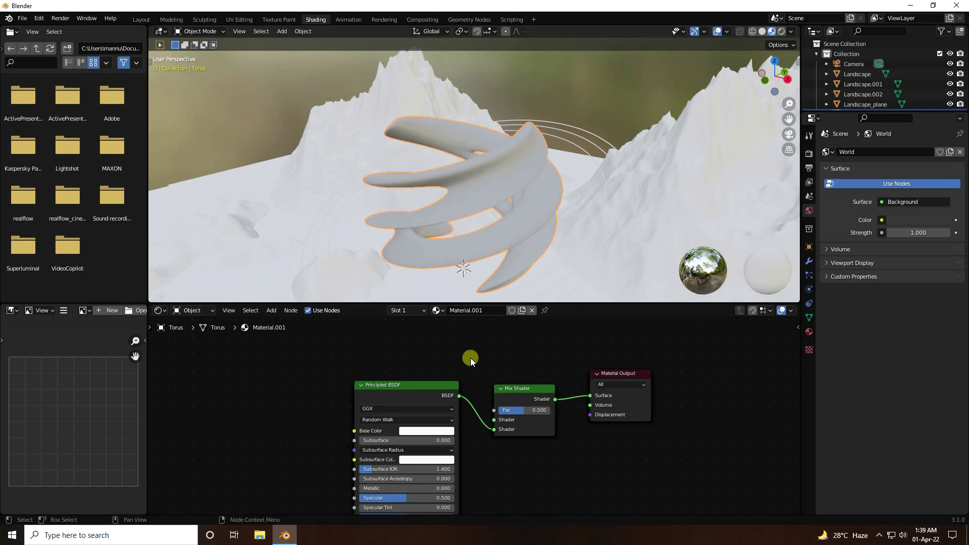
# Add an Emission node above the Principled BSDF, linked to the Mix Shader's first Shader input
pyautogui.hotkey('shift', 'a')
pyautogui.click(470, 358)
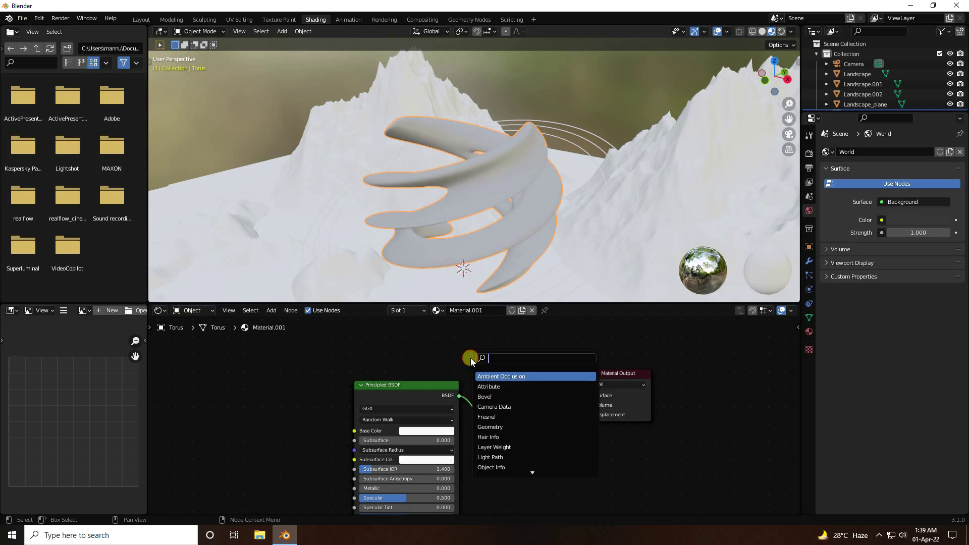
pyautogui.write('emi')
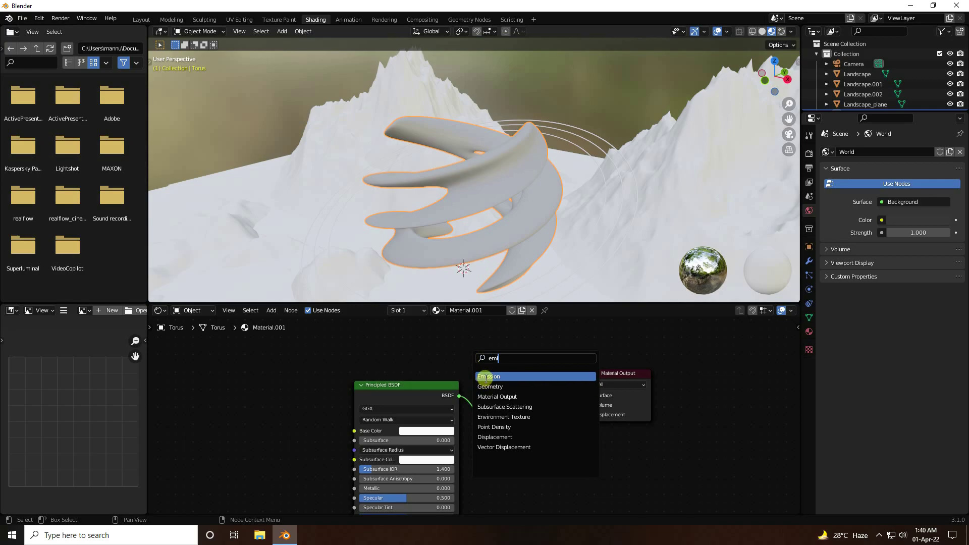
pyautogui.click(485, 375)
pyautogui.click(380, 352)
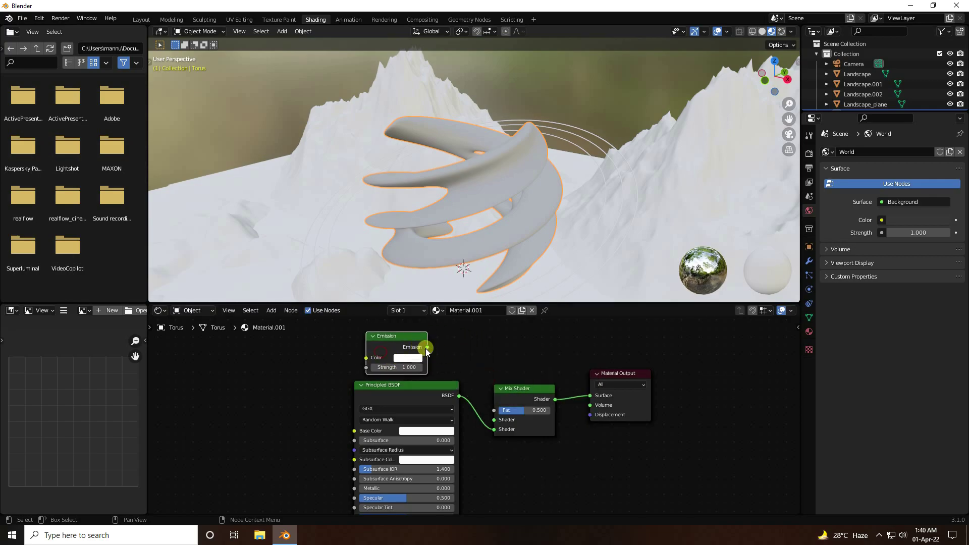
pyautogui.moveTo(427, 348); pyautogui.dragTo(494, 420)
pyautogui.moveTo(421, 387); pyautogui.dragTo(410, 398)
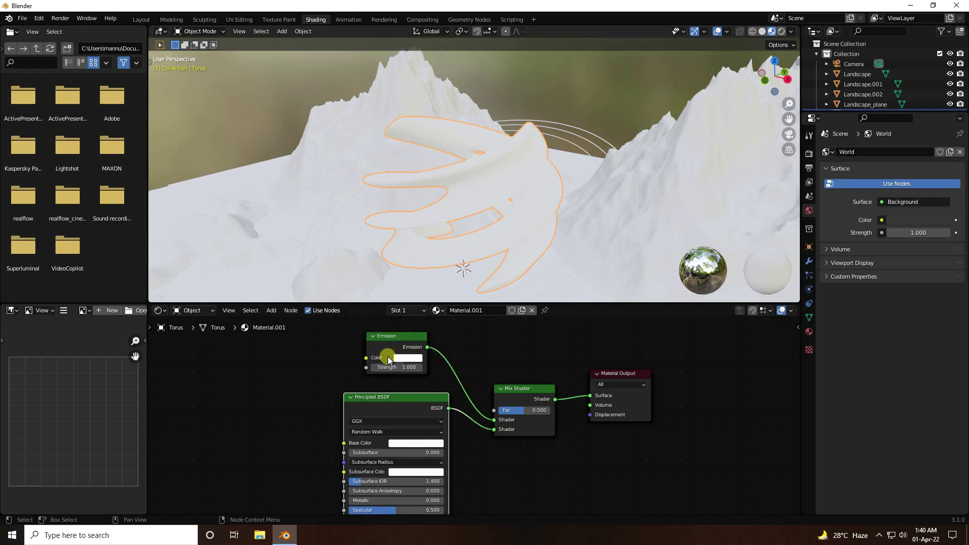
# Set the Emission colour to hue 0.024 with strength 40
pyautogui.click(403, 357)
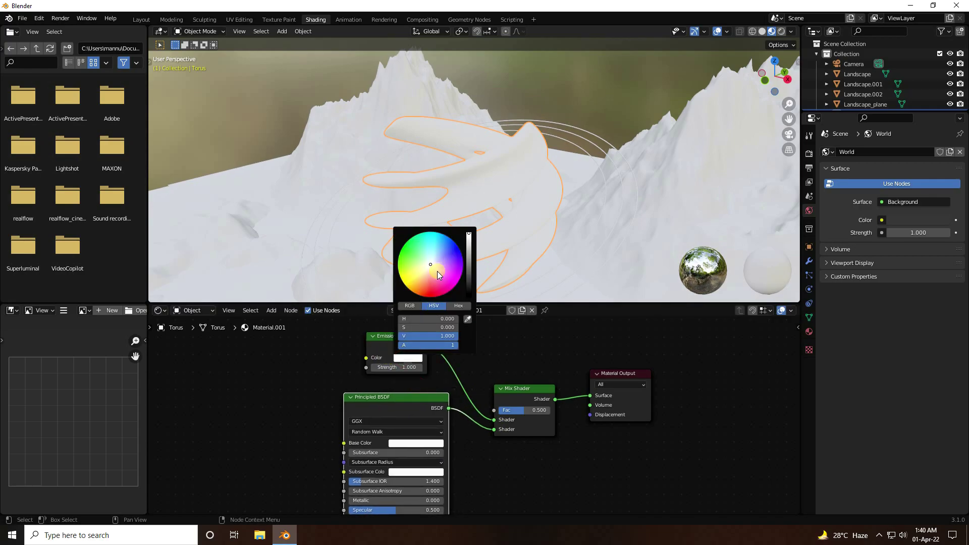
pyautogui.moveTo(437, 271); pyautogui.dragTo(420, 294)
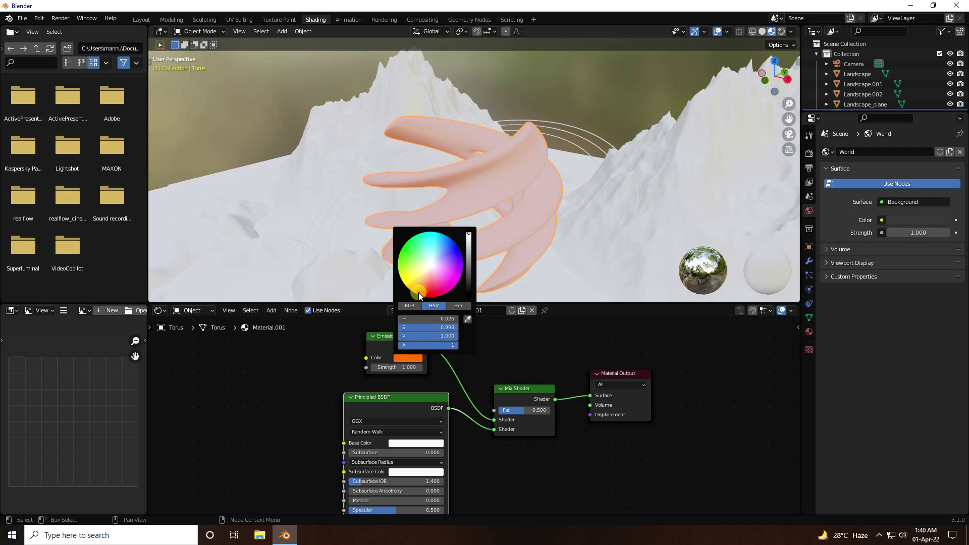
pyautogui.click(447, 320)
pyautogui.write('0.')
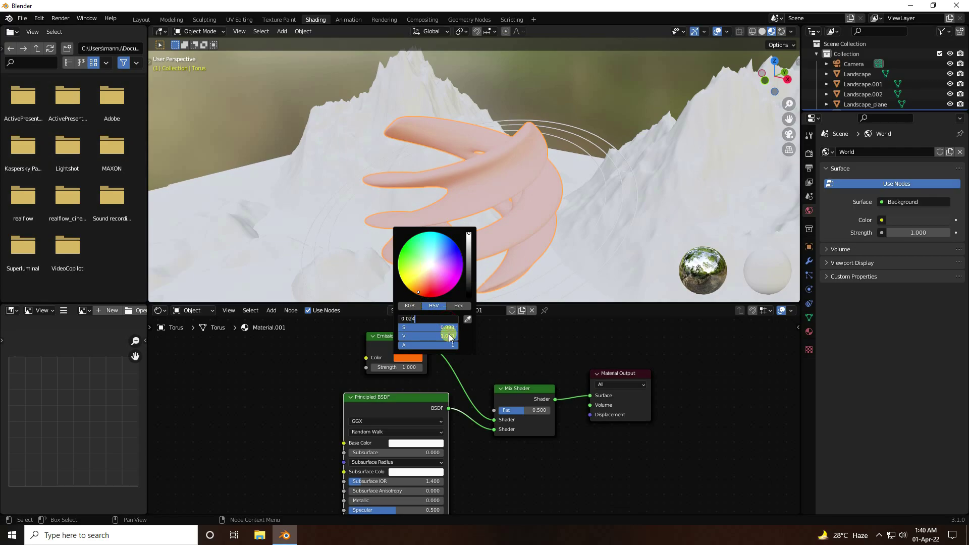
pyautogui.press('Return')
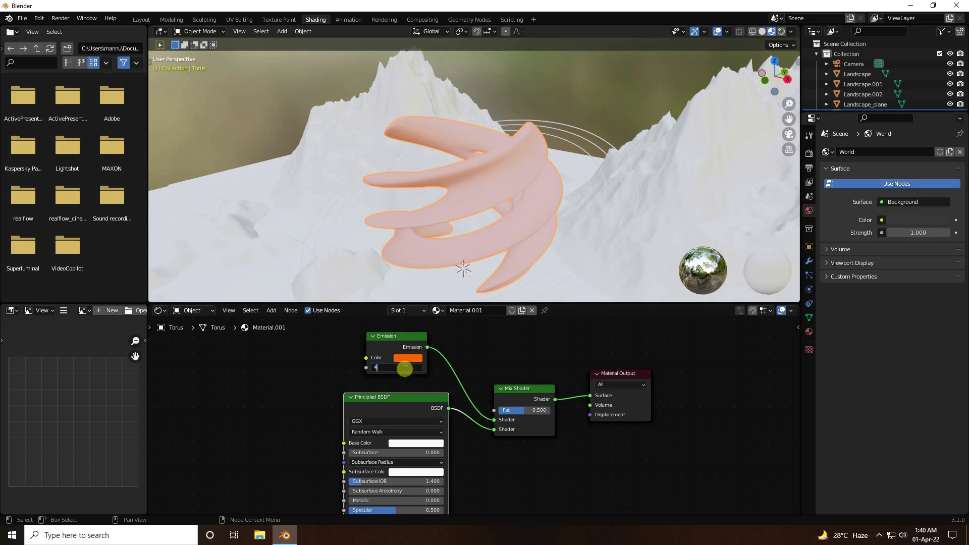
pyautogui.press('Return')
pyautogui.moveTo(458, 211)
pyautogui.mouseDown(button='middle')
pyautogui.moveTo(486, 202)
pyautogui.moveTo(478, 216)
pyautogui.moveTo(471, 203)
pyautogui.mouseUp(button='middle')
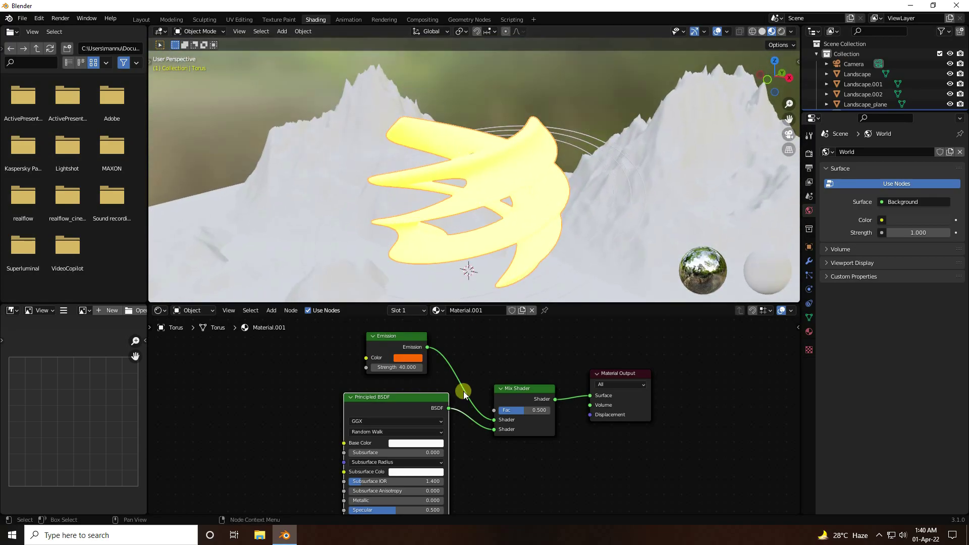
pyautogui.scroll(-1, 471, 379)
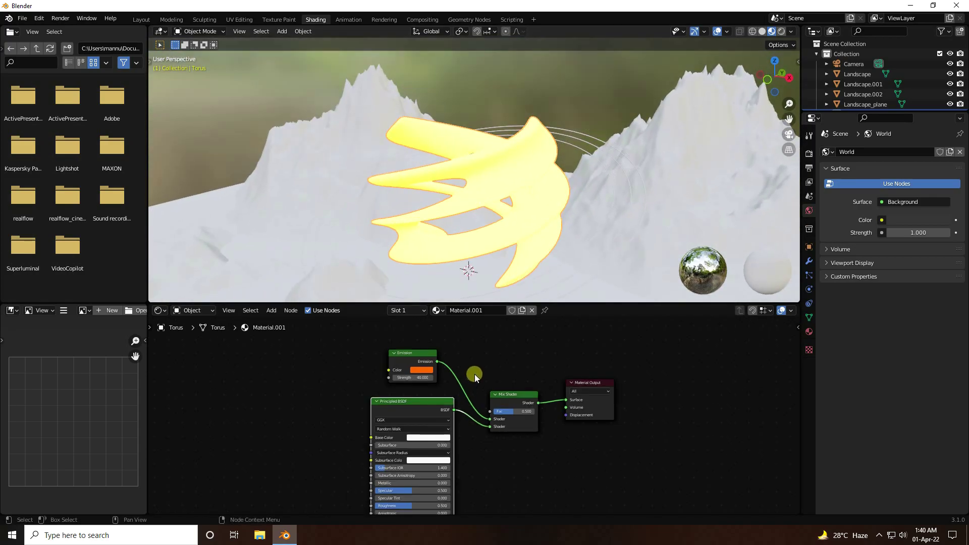
pyautogui.moveTo(474, 374); pyautogui.dragTo(474, 399, button='middle')
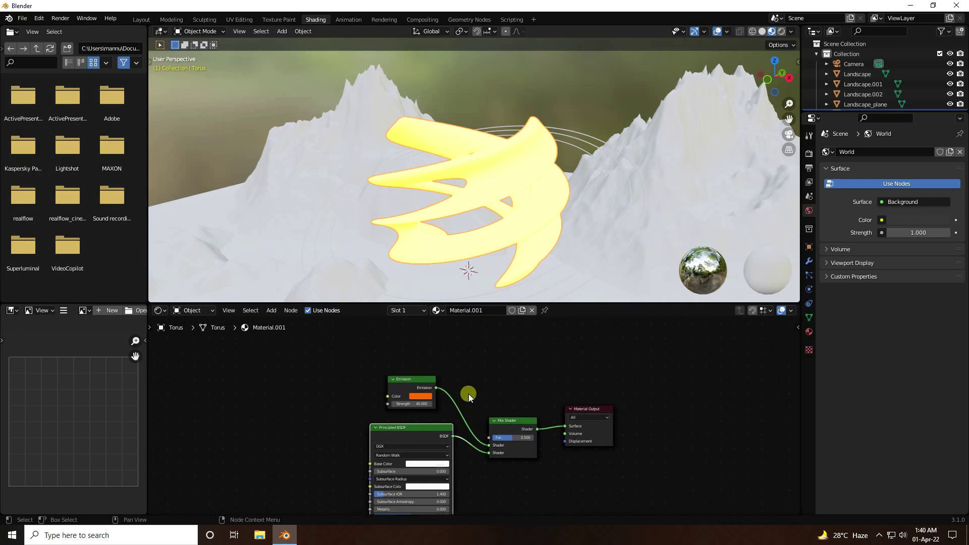
# Add a Displacement node above the Mix Shader, after undoing a stray Principled BSDF duplicate
pyautogui.hotkey('shift', 'd')
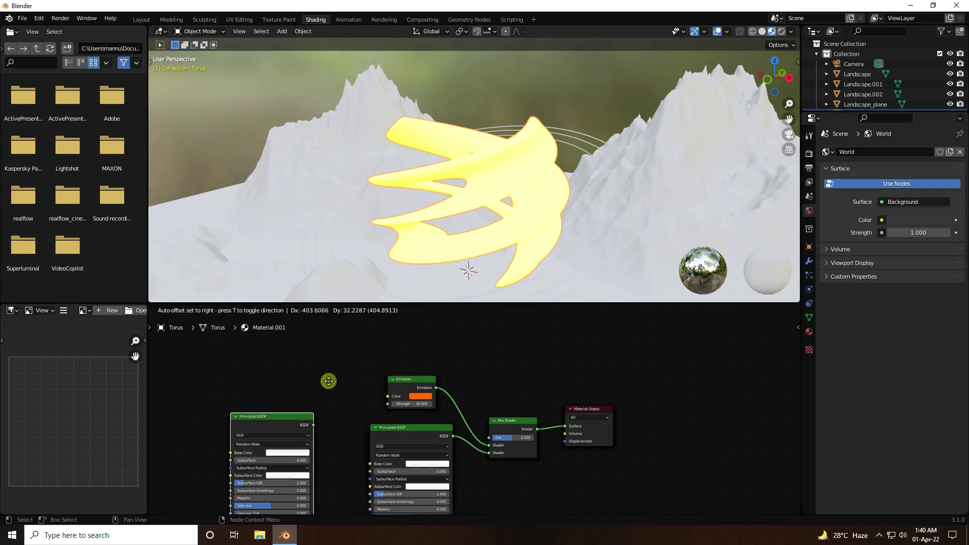
pyautogui.click(312, 361)
pyautogui.hotkey('ctrl', 'z')
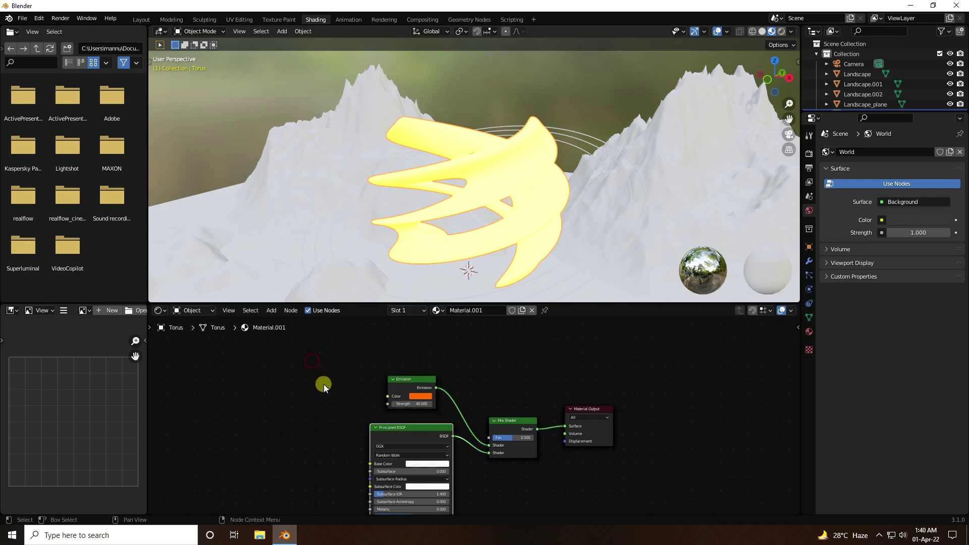
pyautogui.click(514, 371)
pyautogui.hotkey('shift', 'a')
pyautogui.click(514, 371)
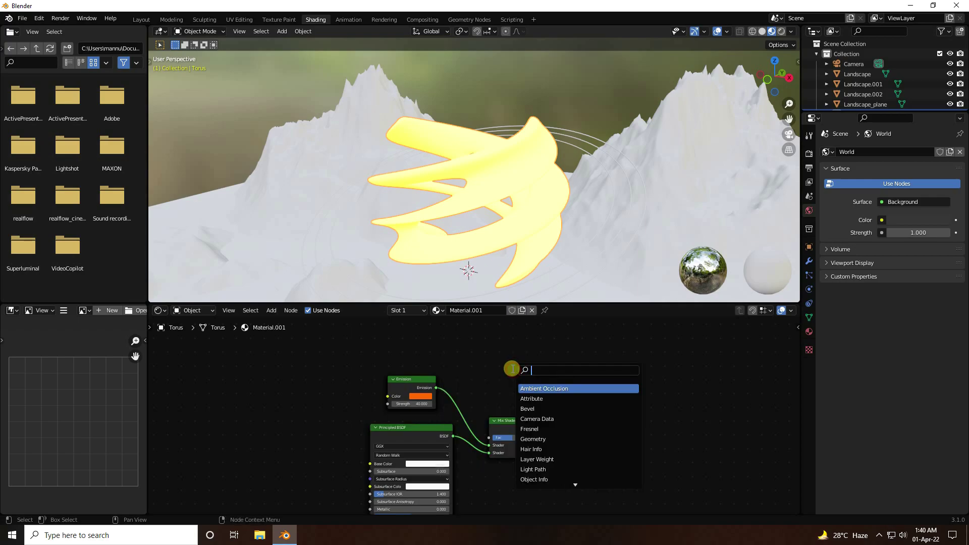
pyautogui.write('dis')
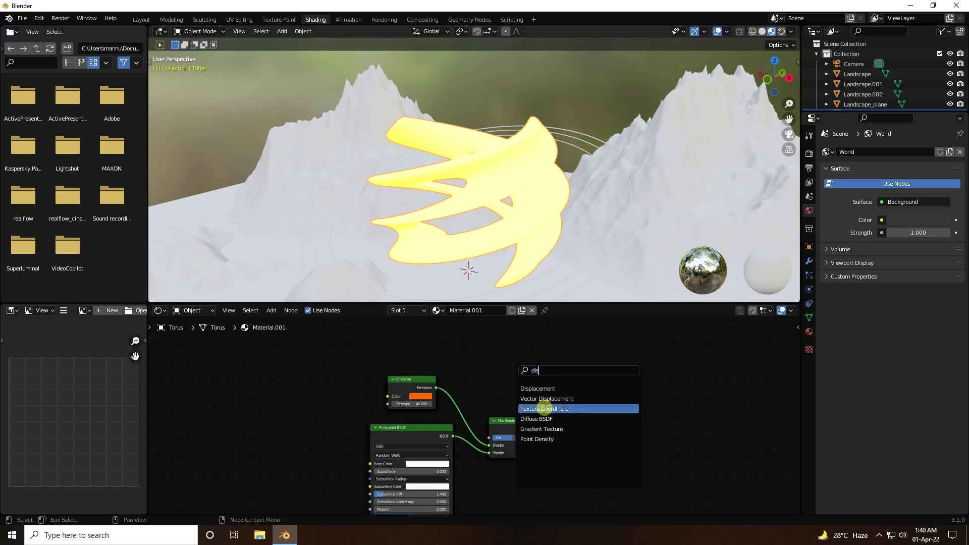
pyautogui.click(534, 388)
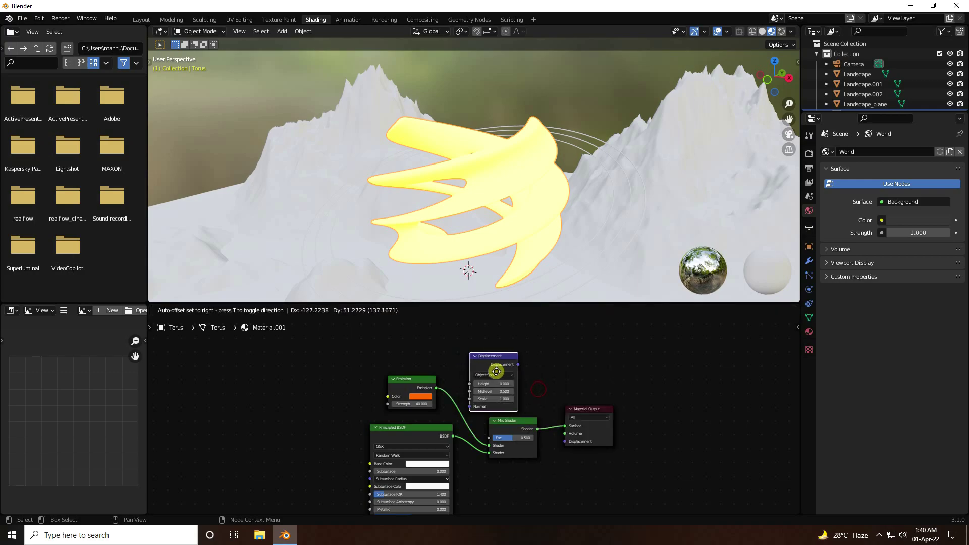
pyautogui.click(459, 339)
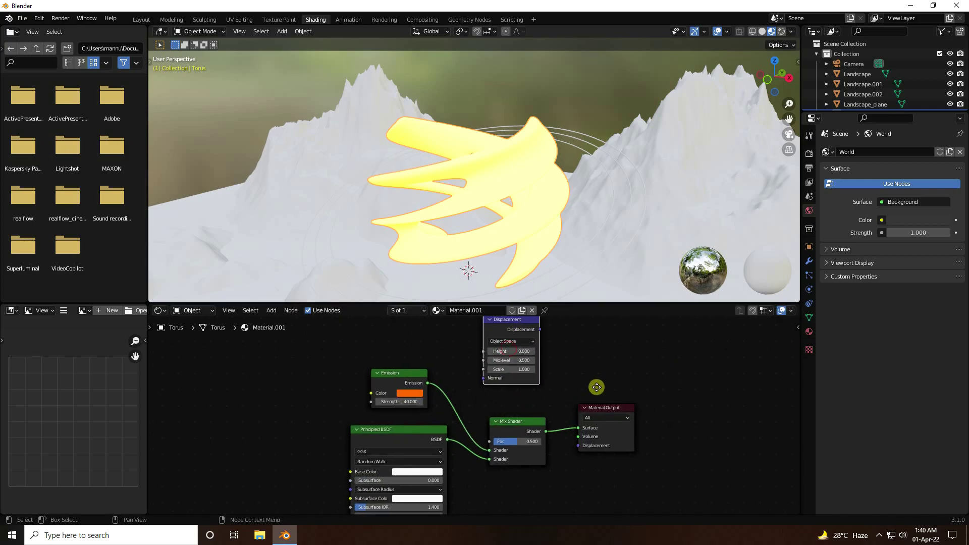
# Place the Displacement node beside Material Output, feeding its Displacement input
pyautogui.scroll(1, 548, 469)
pyautogui.moveTo(568, 415); pyautogui.dragTo(583, 404)
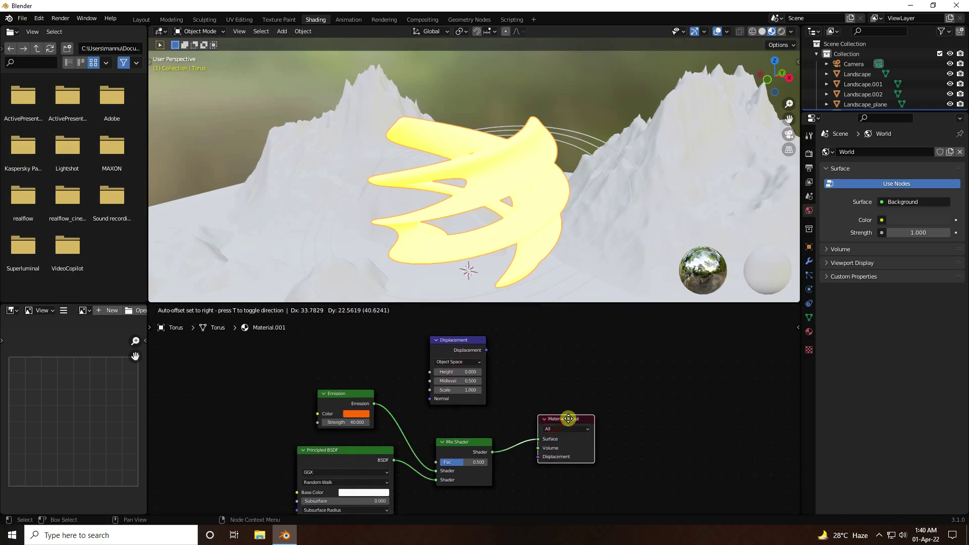
pyautogui.moveTo(447, 347)
pyautogui.mouseDown()
pyautogui.moveTo(437, 369)
pyautogui.moveTo(526, 435)
pyautogui.moveTo(538, 456)
pyautogui.mouseUp()
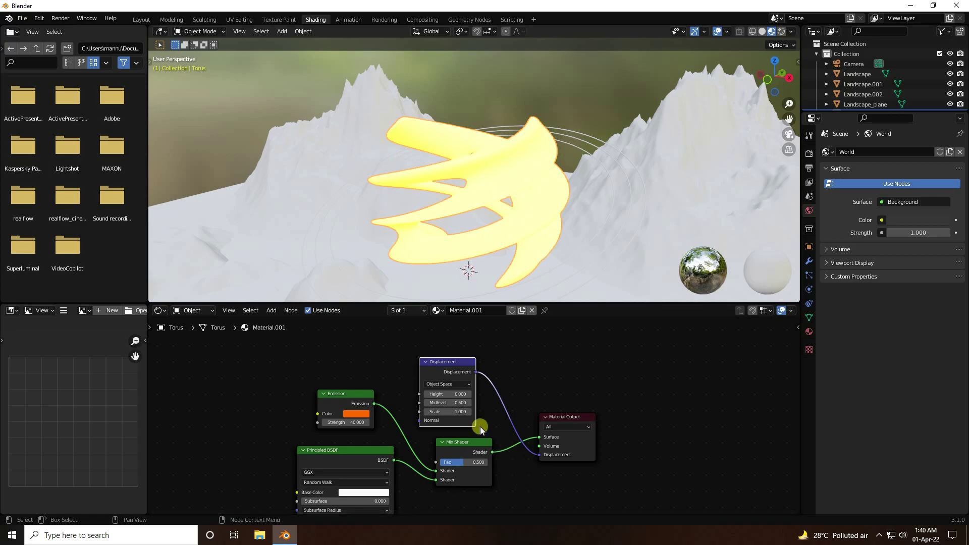
pyautogui.keyDown('ctrl'); pyautogui.hscroll(-3, 455, 403); pyautogui.keyUp('ctrl')
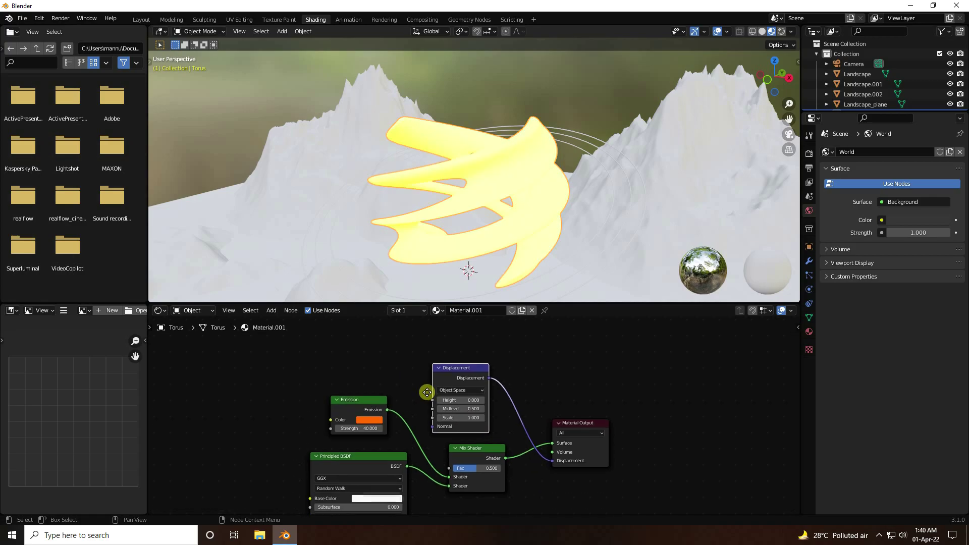
# Add a ColorRamp node and connect its Color output to the Mix Shader Fac
pyautogui.hotkey('shift', 'a')
pyautogui.click(337, 369)
pyautogui.write('color ramp')
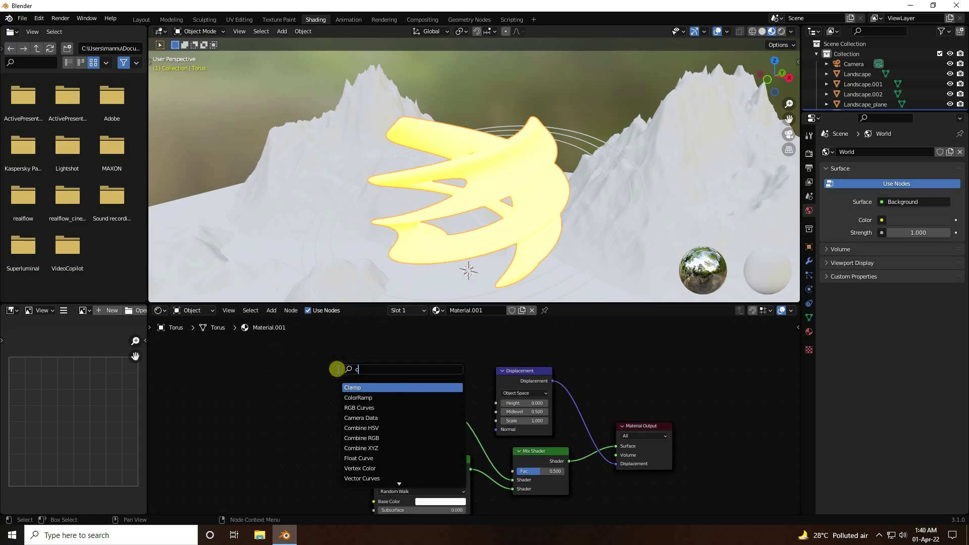
pyautogui.press('Return')
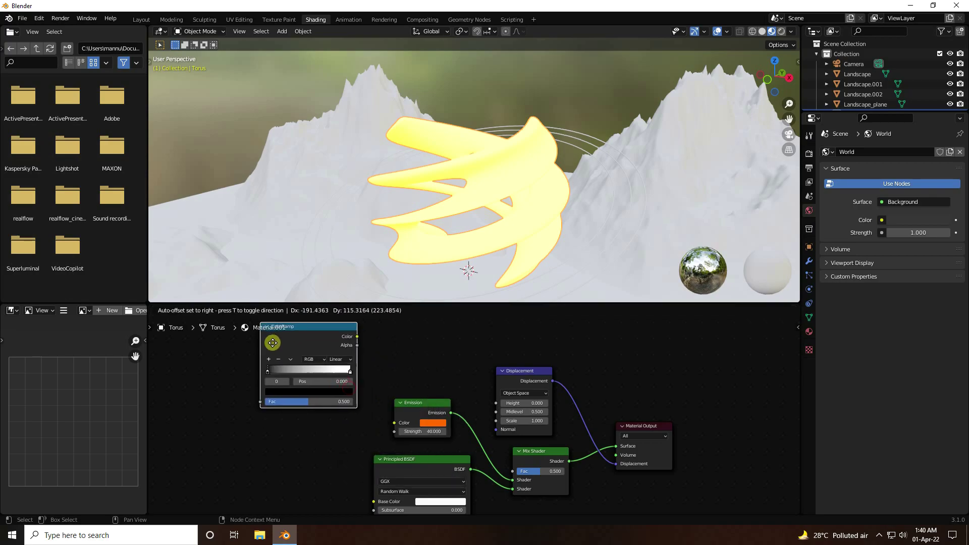
pyautogui.click(266, 359)
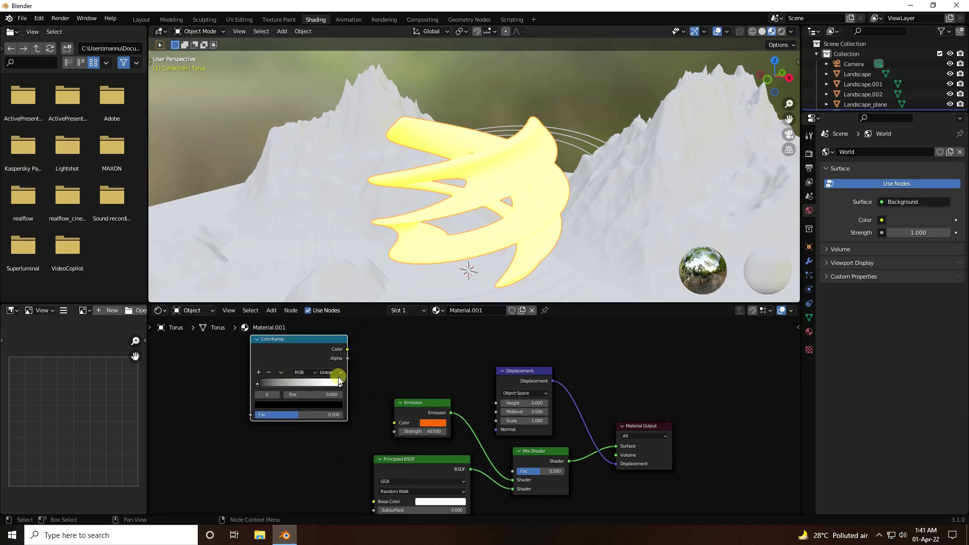
pyautogui.moveTo(308, 339); pyautogui.dragTo(499, 455)
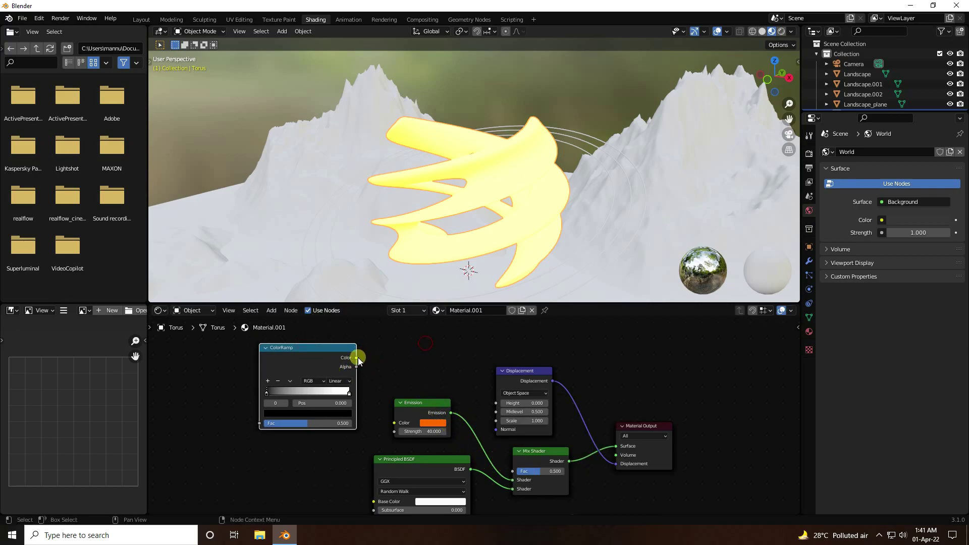
pyautogui.moveTo(356, 358); pyautogui.dragTo(507, 471)
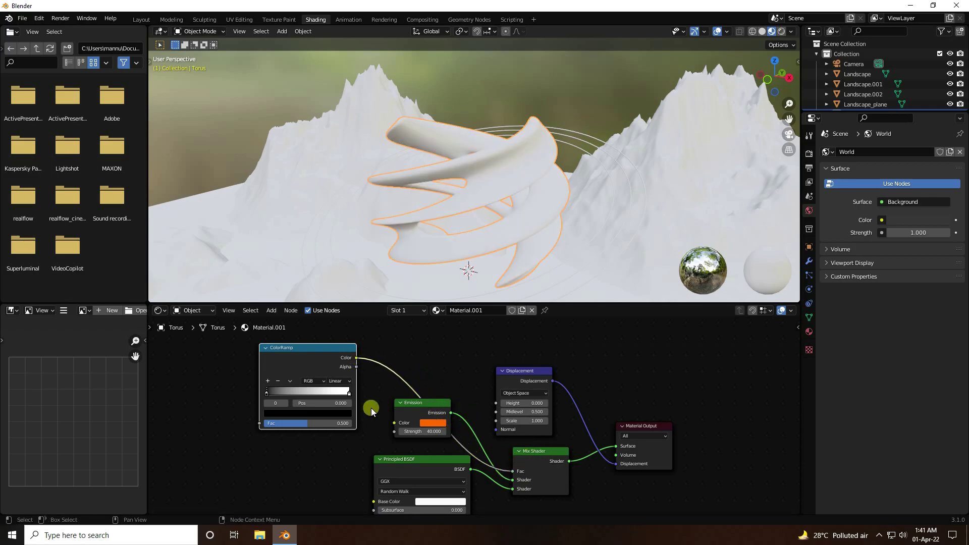
pyautogui.moveTo(412, 404); pyautogui.dragTo(312, 449)
pyautogui.moveTo(323, 368); pyautogui.dragTo(402, 417)
# Set the ColorRamp black stop position to 0.2 and white stop to 0.27
pyautogui.keyDown('shift'); pyautogui.scroll(-2, 540, 382); pyautogui.keyUp('shift')
pyautogui.scroll(1, 447, 346)
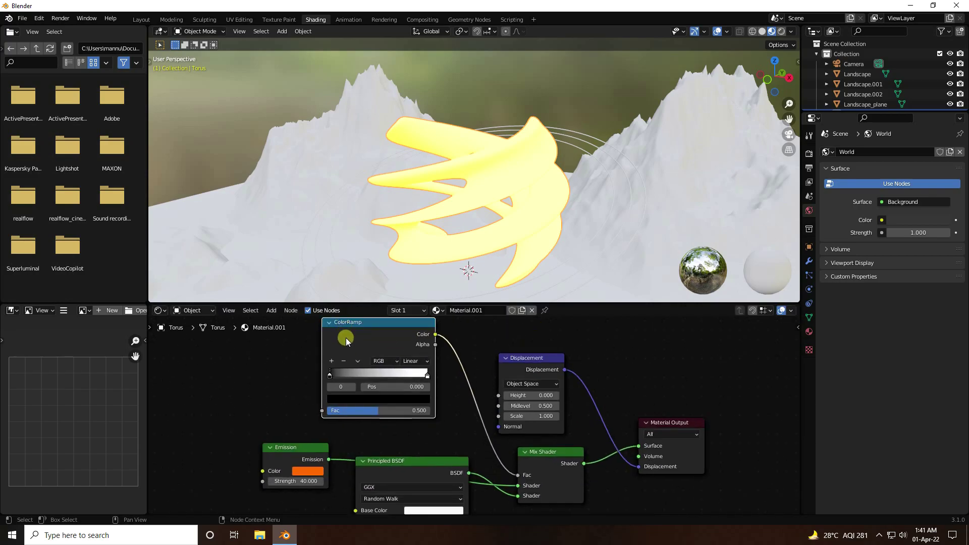
pyautogui.scroll(1, 329, 345)
pyautogui.keyDown('shift'); pyautogui.scroll(1, 329, 346); pyautogui.keyUp('shift')
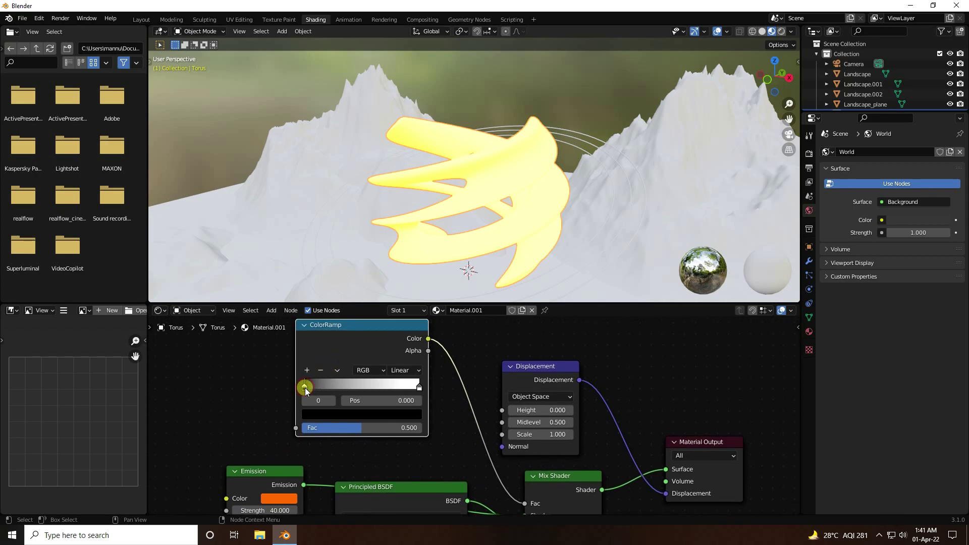
pyautogui.doubleClick(353, 401)
pyautogui.write('02')
pyautogui.press('Return')
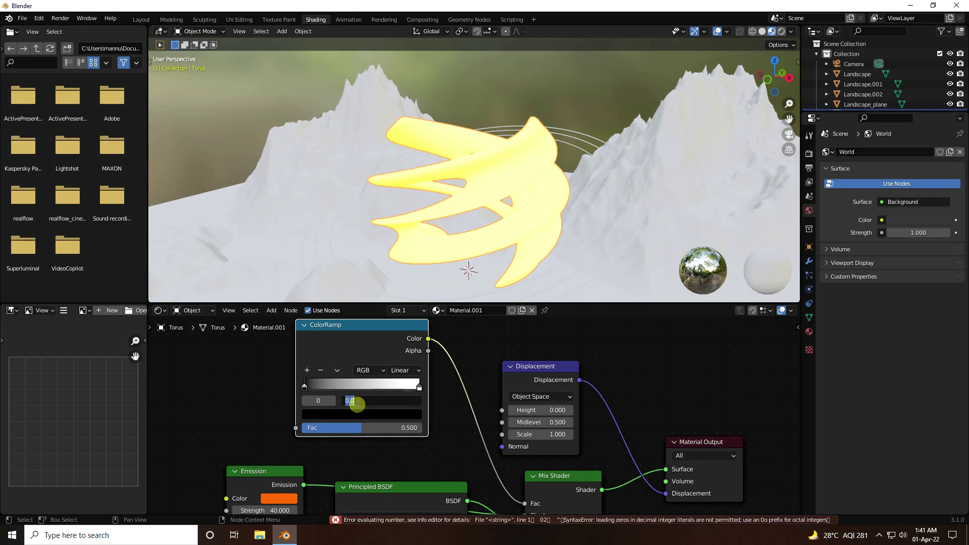
pyautogui.write('0.2')
pyautogui.press('Return')
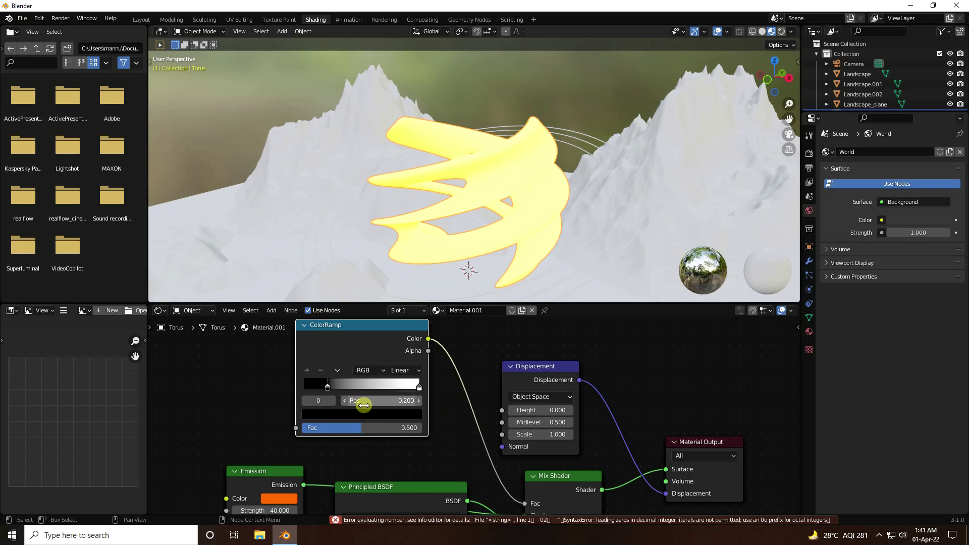
pyautogui.click(418, 388)
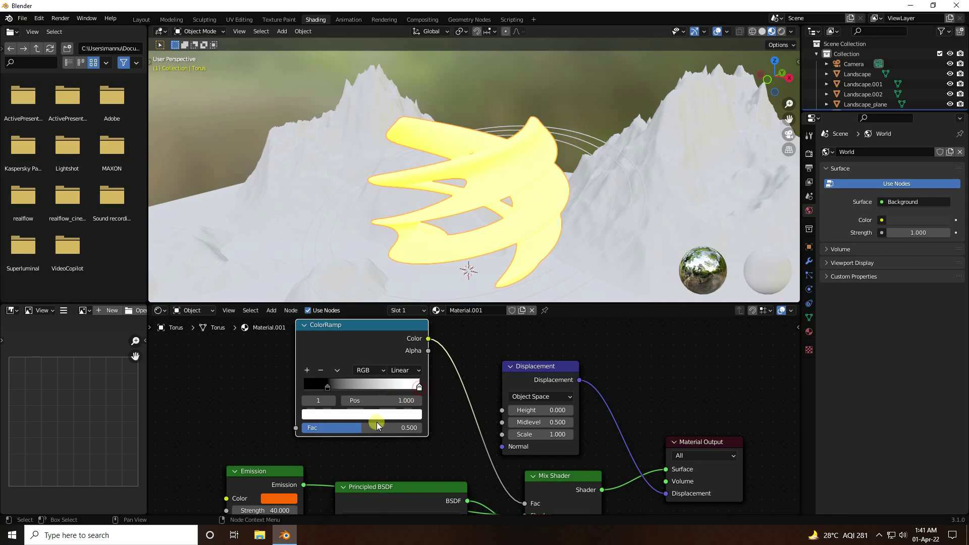
pyautogui.doubleClick(396, 401)
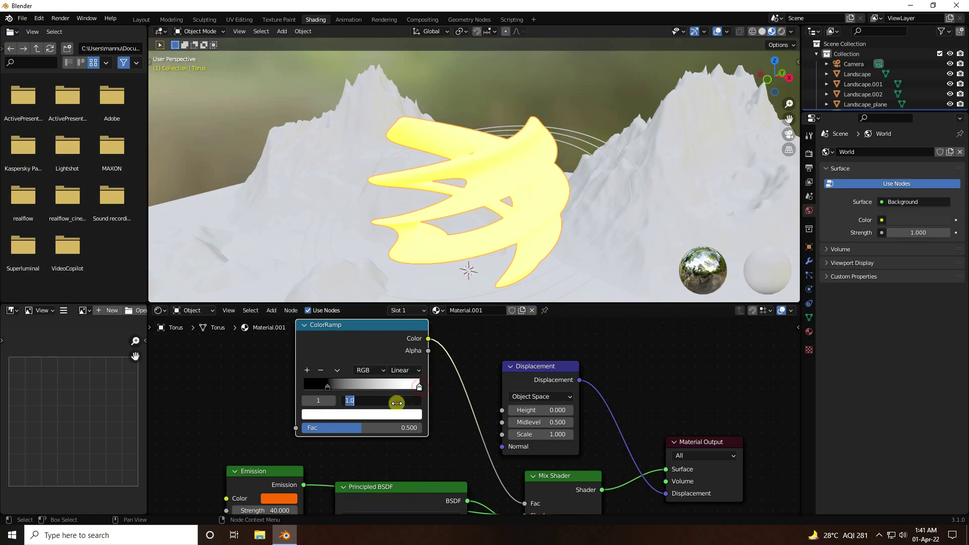
pyautogui.write('0.27')
pyautogui.press('Return')
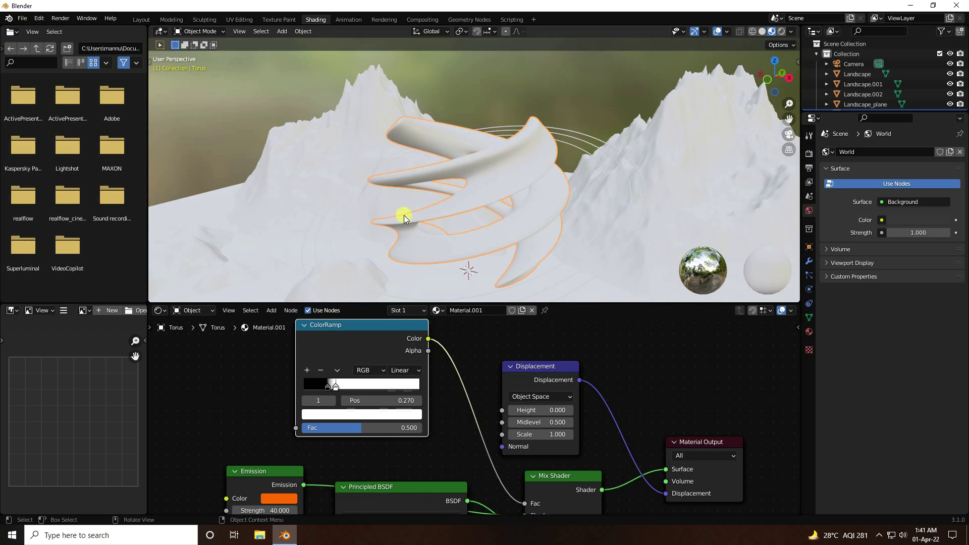
# Connect the ColorRamp Color output to the Displacement node's Height input
pyautogui.moveTo(370, 452); pyautogui.dragTo(359, 427, button='middle')
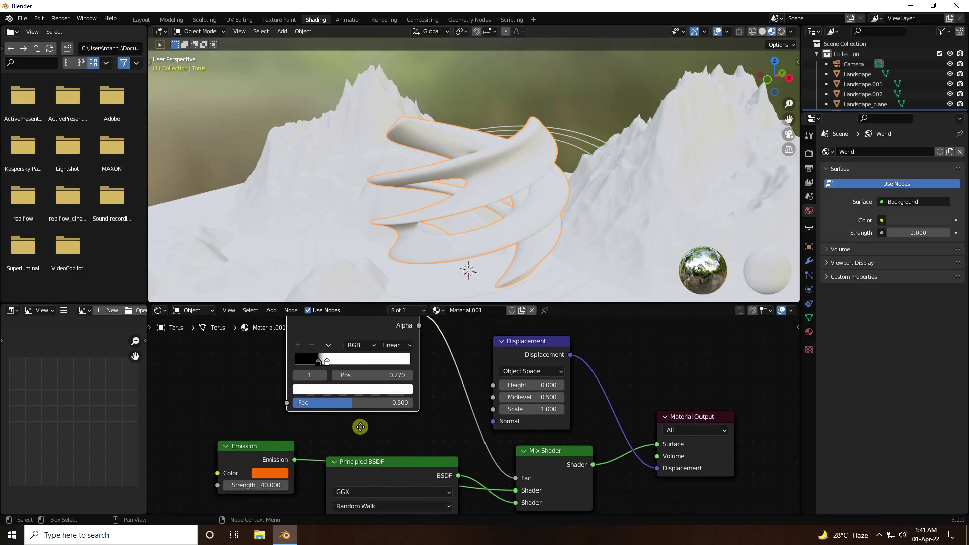
pyautogui.moveTo(440, 403); pyautogui.dragTo(413, 435, button='middle')
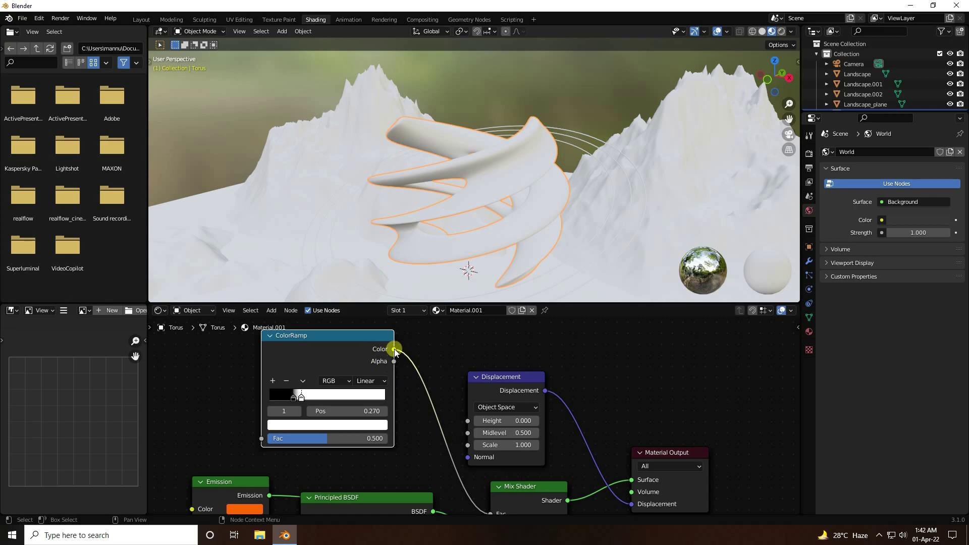
pyautogui.moveTo(394, 349); pyautogui.dragTo(468, 421)
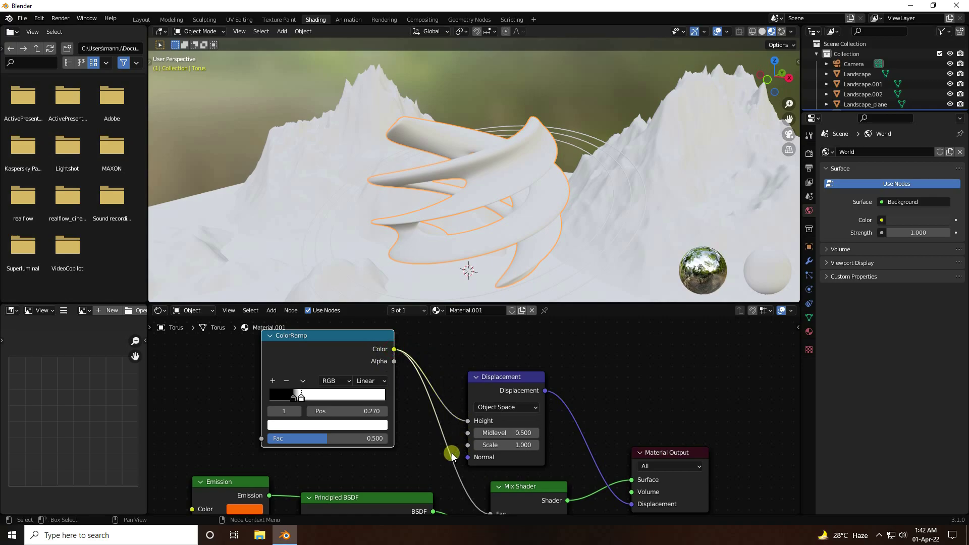
# Set the Displacement Midlevel to 0.600 and Scale to 0.100
pyautogui.click(514, 433)
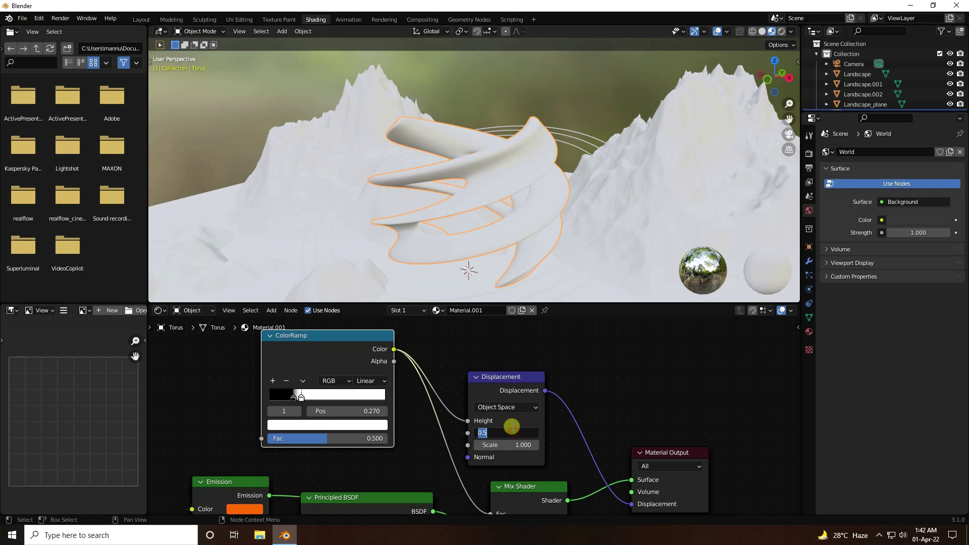
pyautogui.write('0')
pyautogui.press('Return')
pyautogui.click(514, 446)
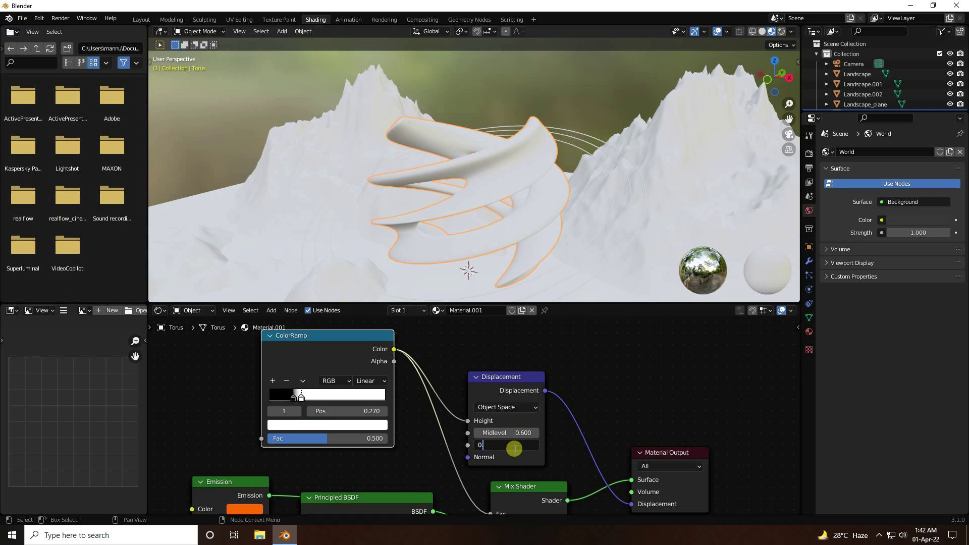
pyautogui.write('0.1')
pyautogui.press('Return')
pyautogui.scroll(-2, 479, 399)
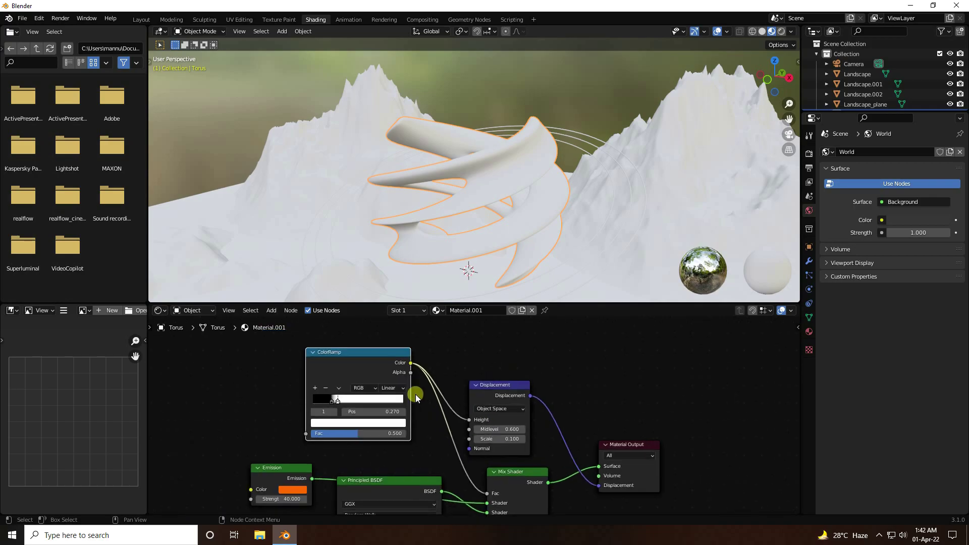
pyautogui.moveTo(419, 424); pyautogui.dragTo(477, 373, button='middle')
pyautogui.scroll(-2, 462, 393)
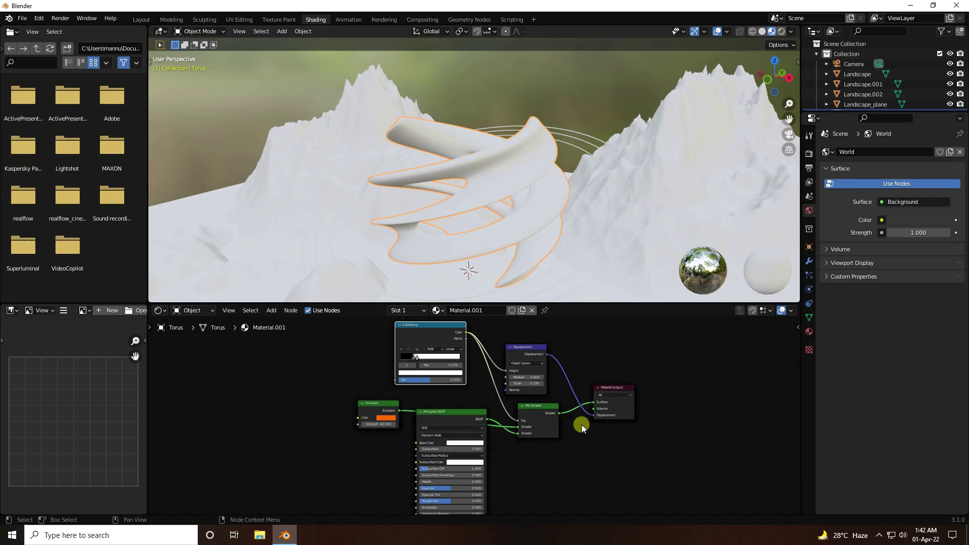
pyautogui.scroll(2, 360, 381)
pyautogui.moveTo(359, 381); pyautogui.dragTo(454, 404, button='middle')
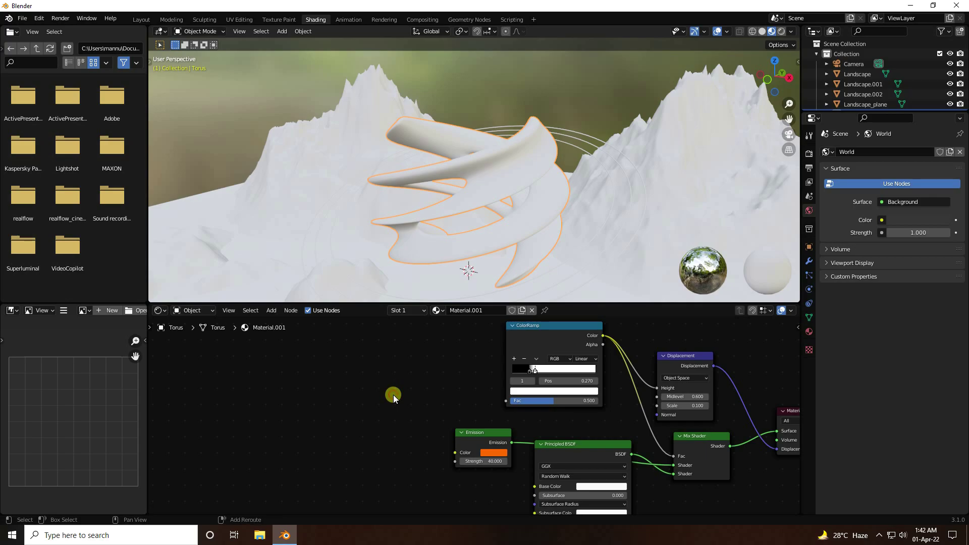
# Add a Voronoi Texture left of the ColorRamp and link its Color into the ColorRamp Fac
pyautogui.hotkey('shift', 'a')
pyautogui.click(392, 394)
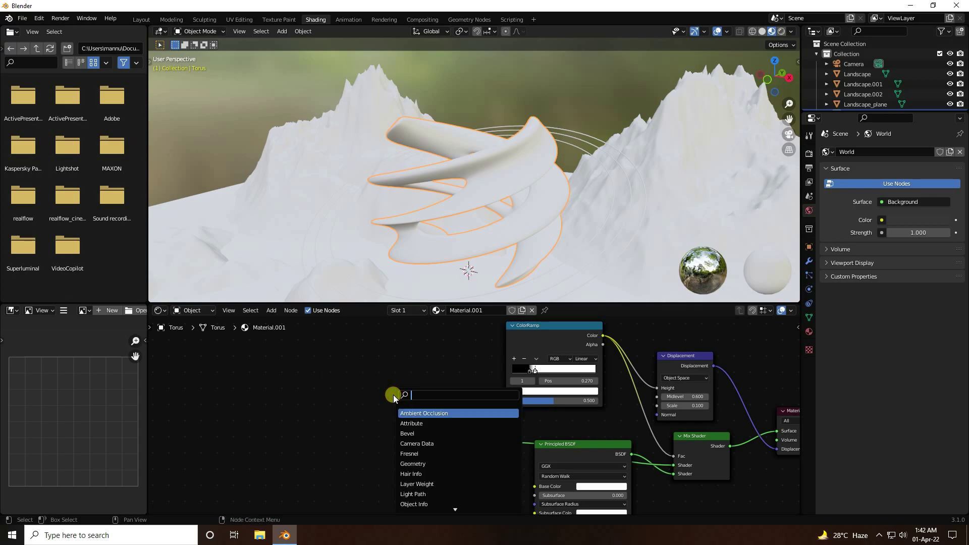
pyautogui.write('vo')
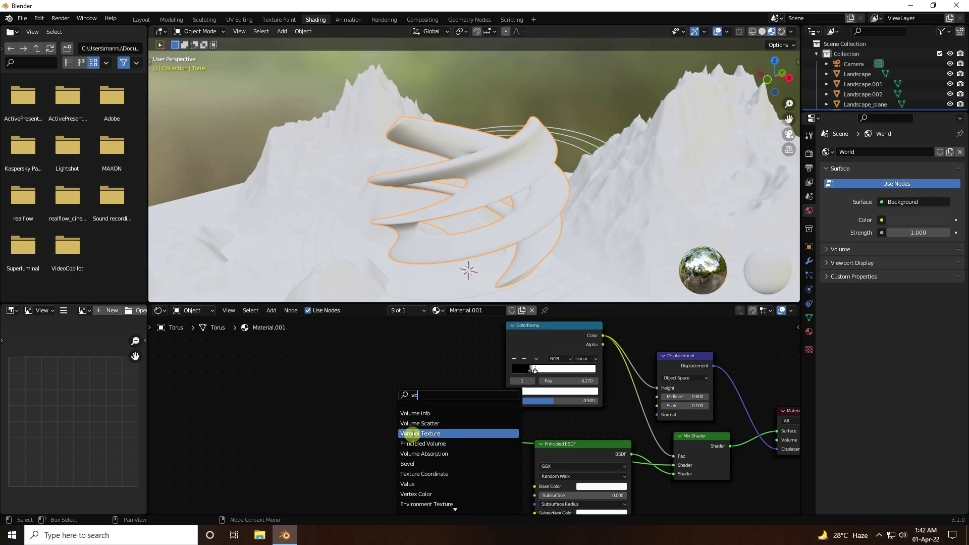
pyautogui.click(406, 433)
pyautogui.click(349, 389)
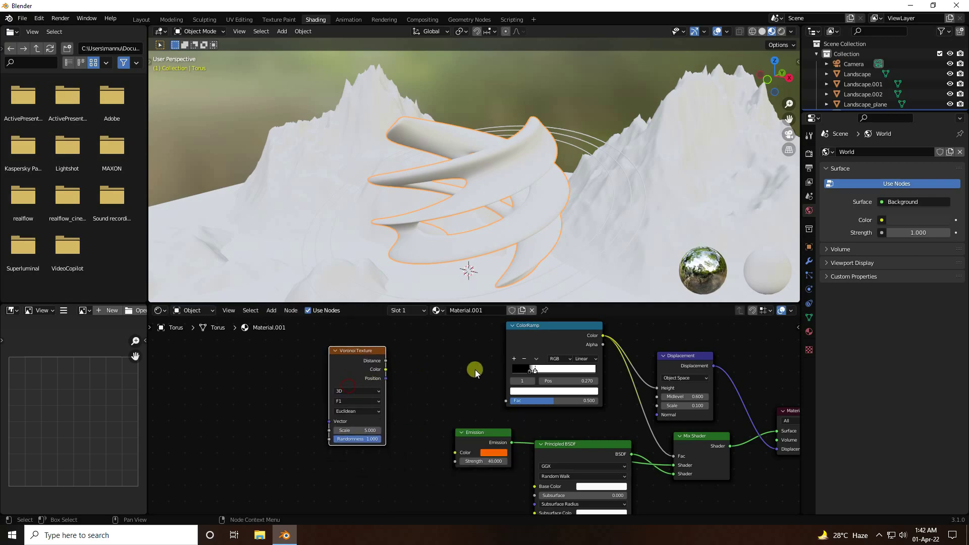
pyautogui.moveTo(387, 363); pyautogui.dragTo(413, 354)
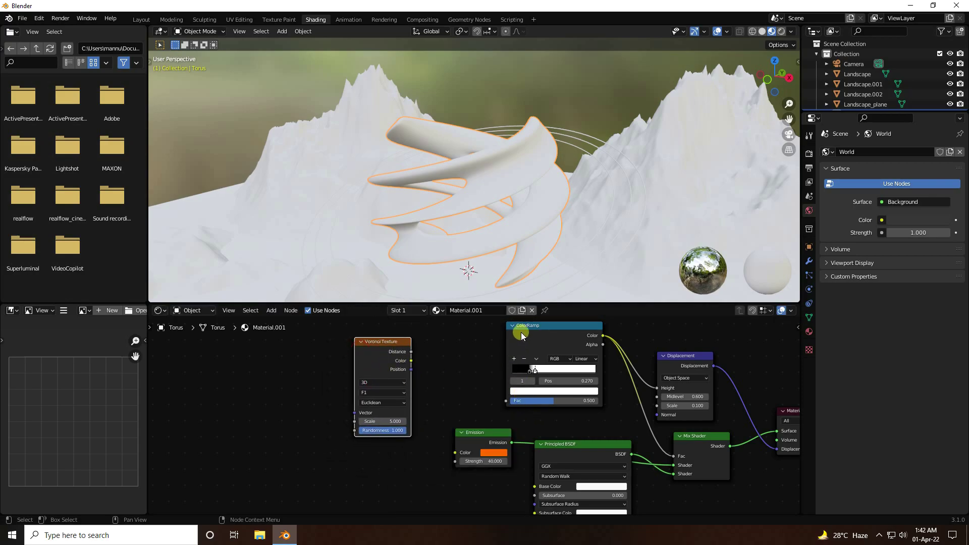
pyautogui.moveTo(520, 332); pyautogui.dragTo(481, 340)
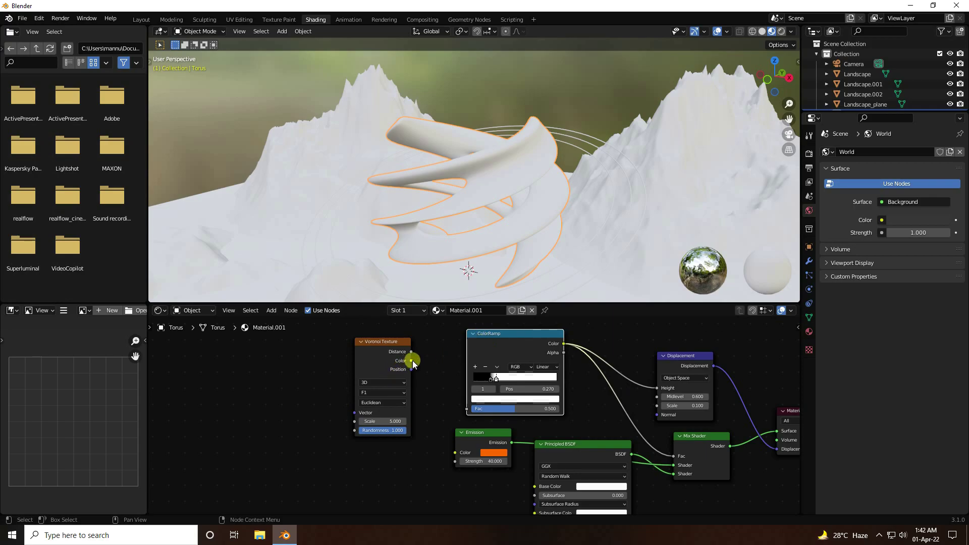
pyautogui.moveTo(411, 360); pyautogui.dragTo(467, 409)
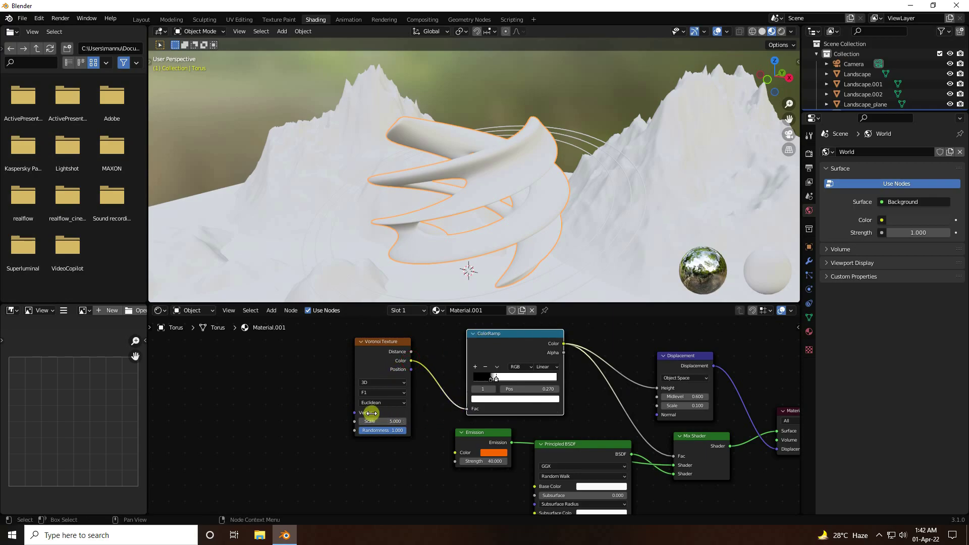
# Add a Wave Texture node and connect its Color output to the Voronoi Texture's Vector
pyautogui.hotkey('shift', 'a')
pyautogui.click(291, 362)
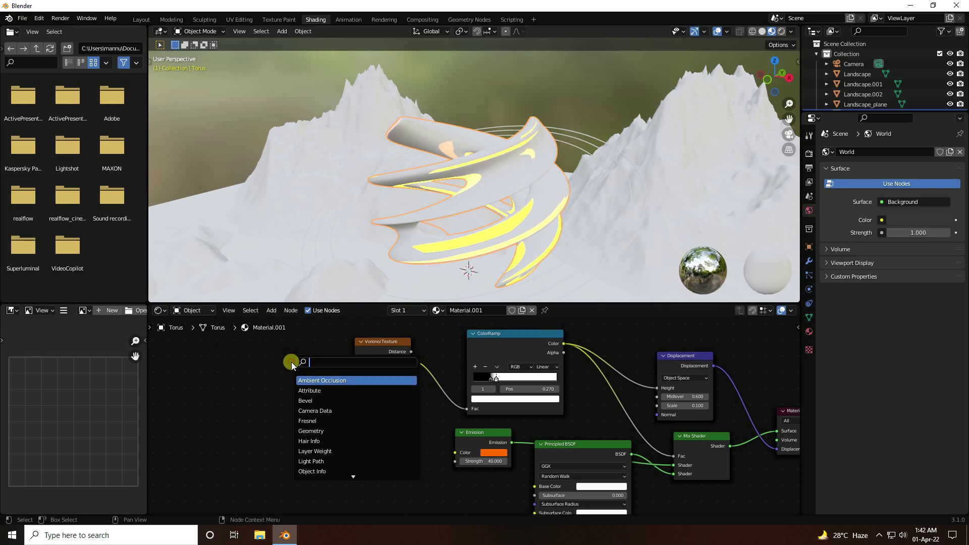
pyautogui.write('wa')
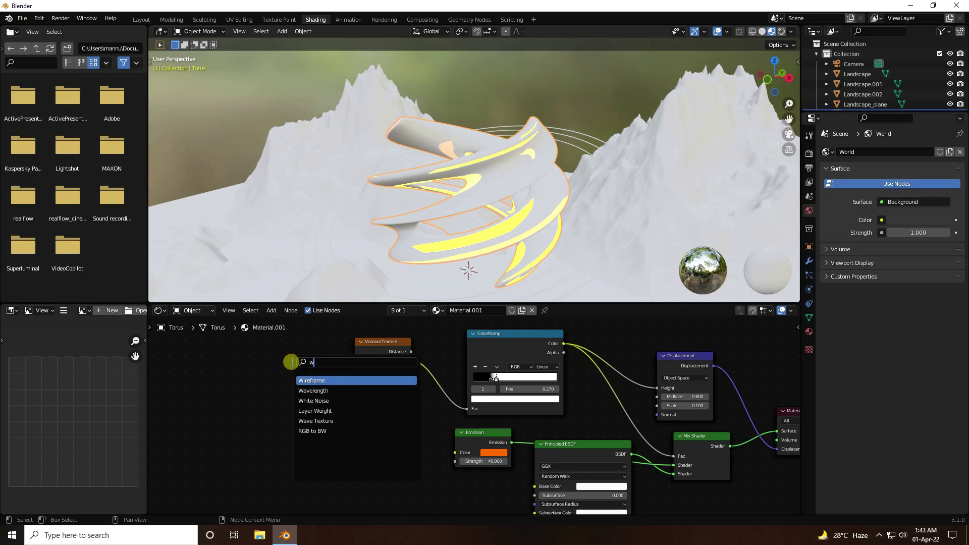
pyautogui.click(313, 391)
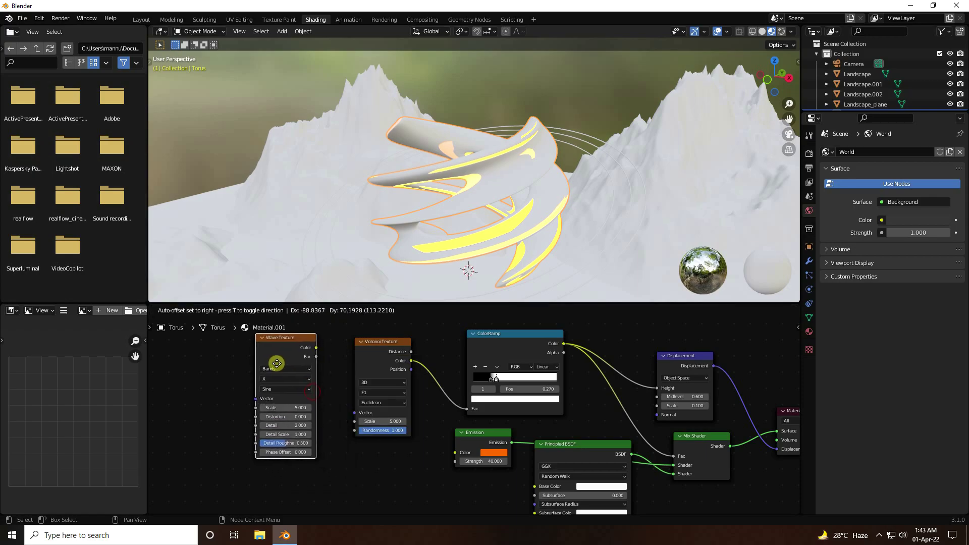
pyautogui.click(276, 366)
pyautogui.moveTo(317, 351); pyautogui.dragTo(354, 412)
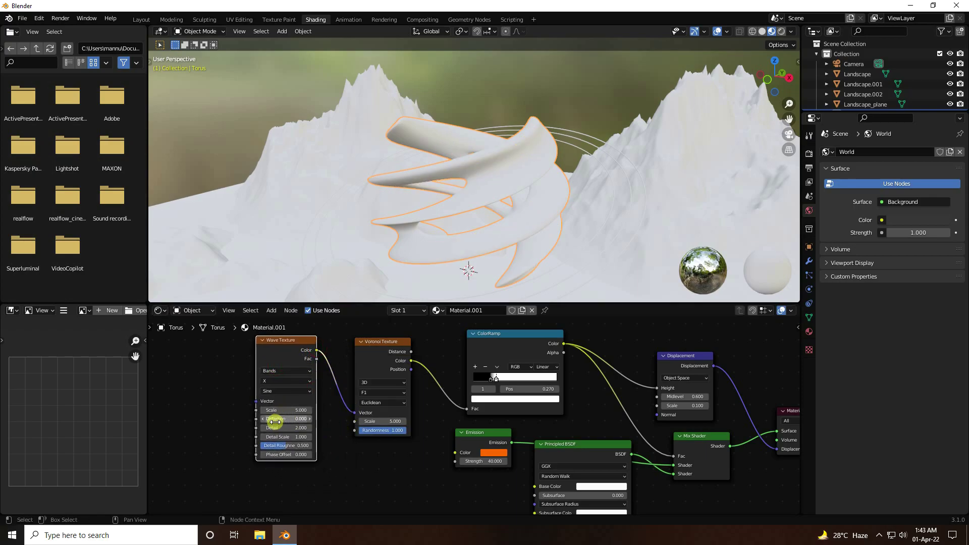
# Set the Wave Texture band direction to Y
pyautogui.click(277, 380)
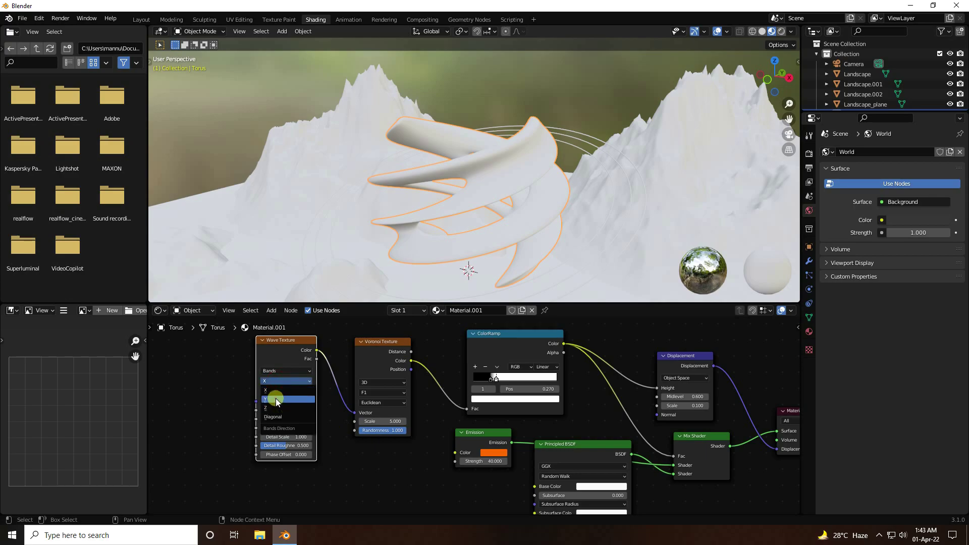
pyautogui.click(276, 398)
pyautogui.moveTo(372, 448); pyautogui.dragTo(439, 462, button='middle')
pyautogui.click(340, 355)
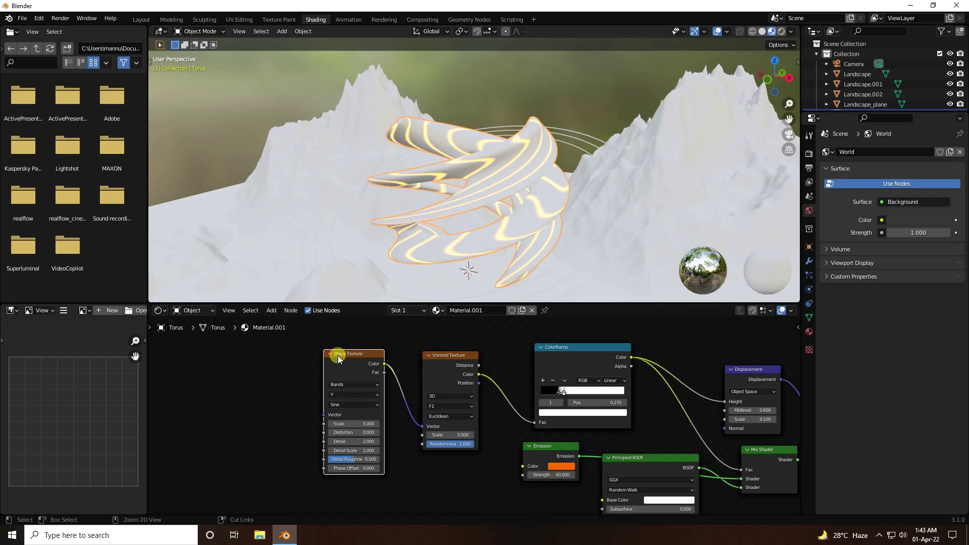
pyautogui.click(232, 387)
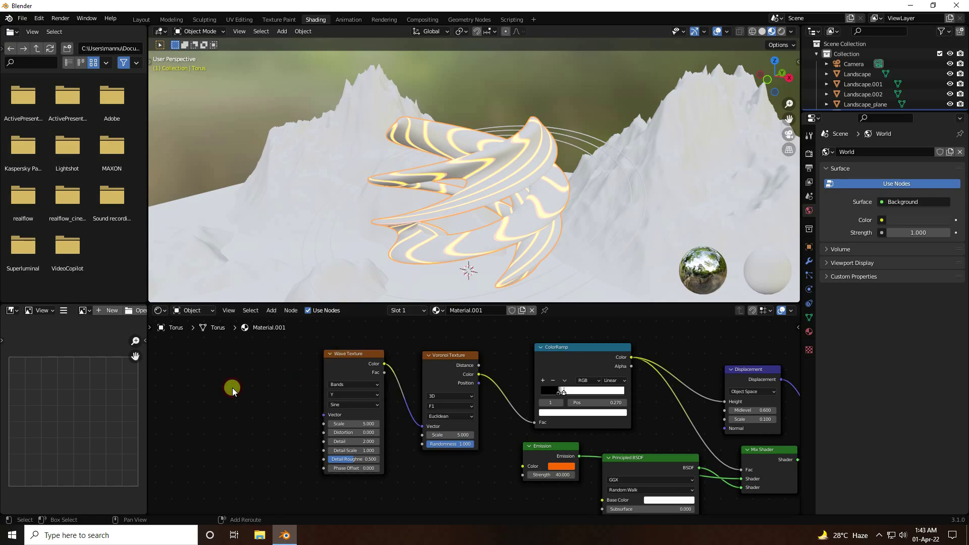
# Add a Mapping node left of the Wave Texture and link its Vector into the Wave Texture's Vector
pyautogui.hotkey('shift', 'a')
pyautogui.click(232, 387)
pyautogui.write('m')
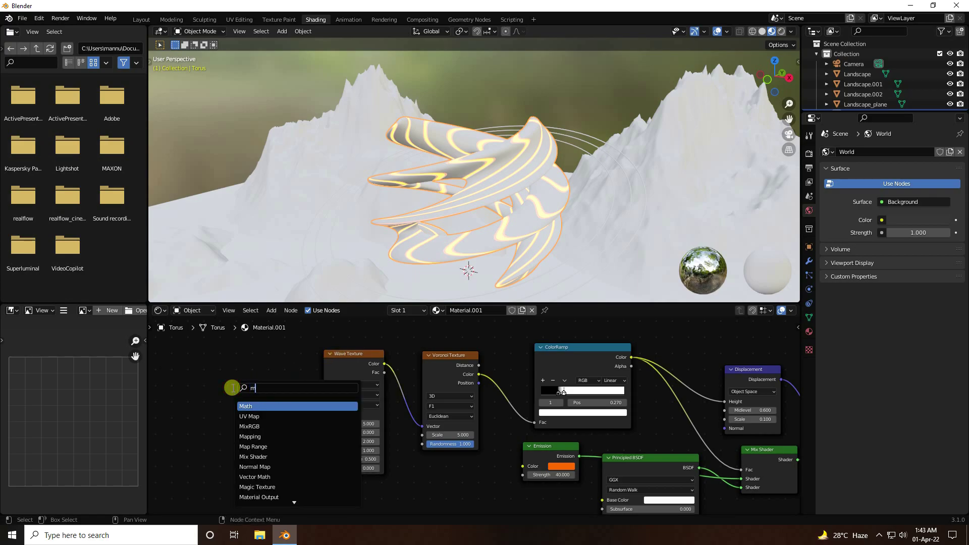
pyautogui.write('app')
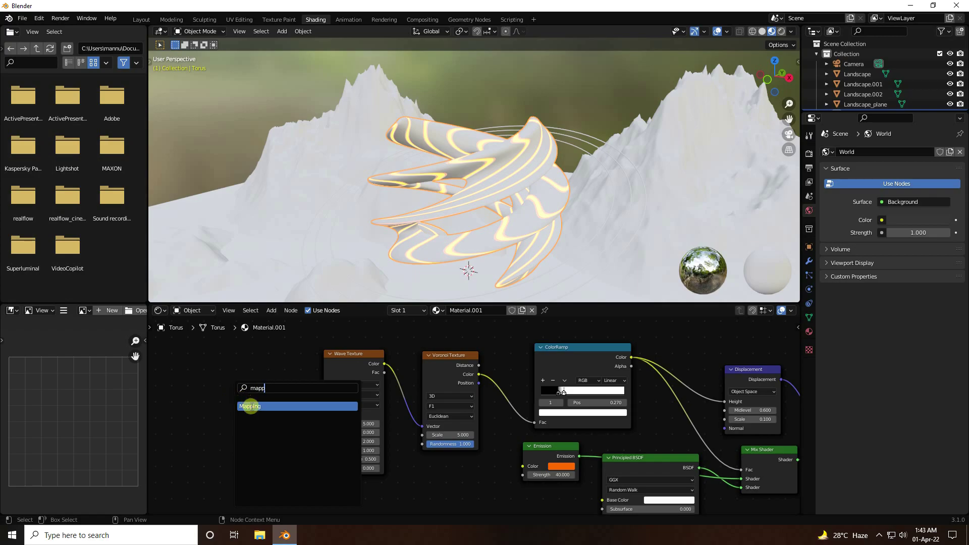
pyautogui.click(251, 406)
pyautogui.click(263, 378)
pyautogui.moveTo(280, 357); pyautogui.dragTo(323, 415)
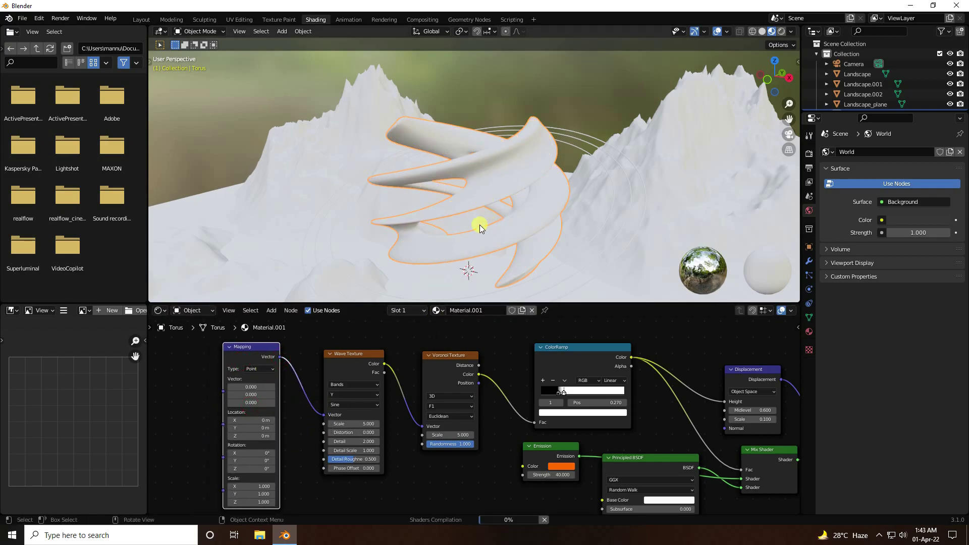
pyautogui.moveTo(352, 429); pyautogui.dragTo(448, 438, button='middle')
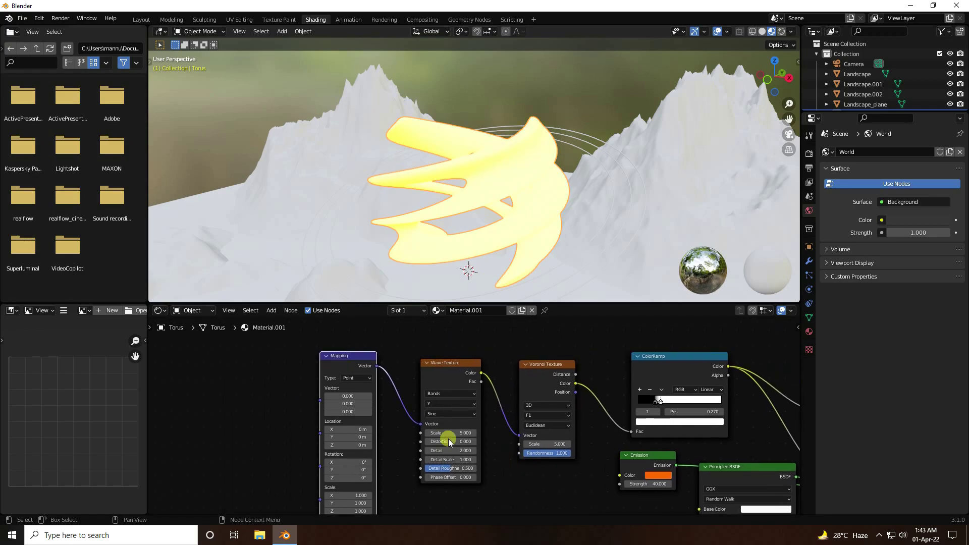
# Search the add-node menu for 'texture c' to find Texture Coordinate
pyautogui.hotkey('shift', 'a')
pyautogui.click(234, 375)
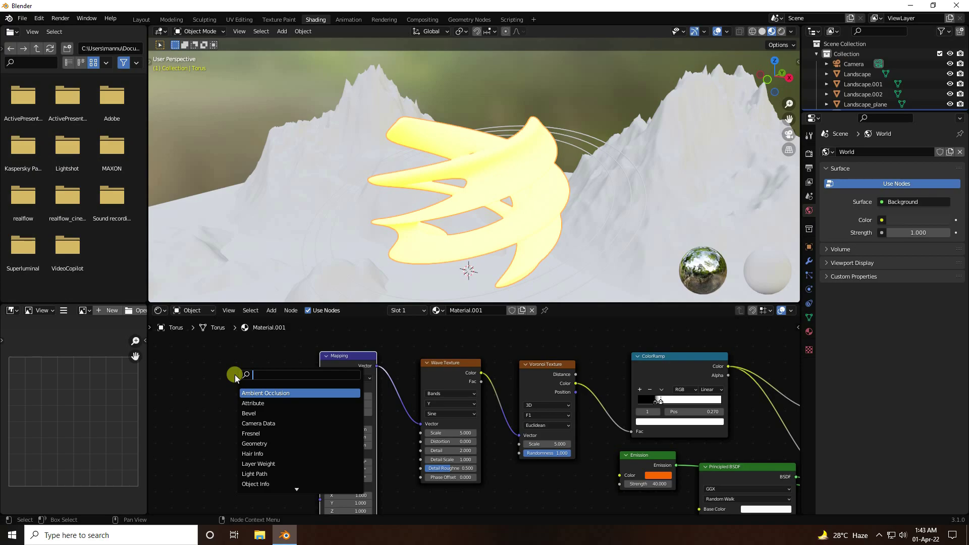
pyautogui.write('textu')
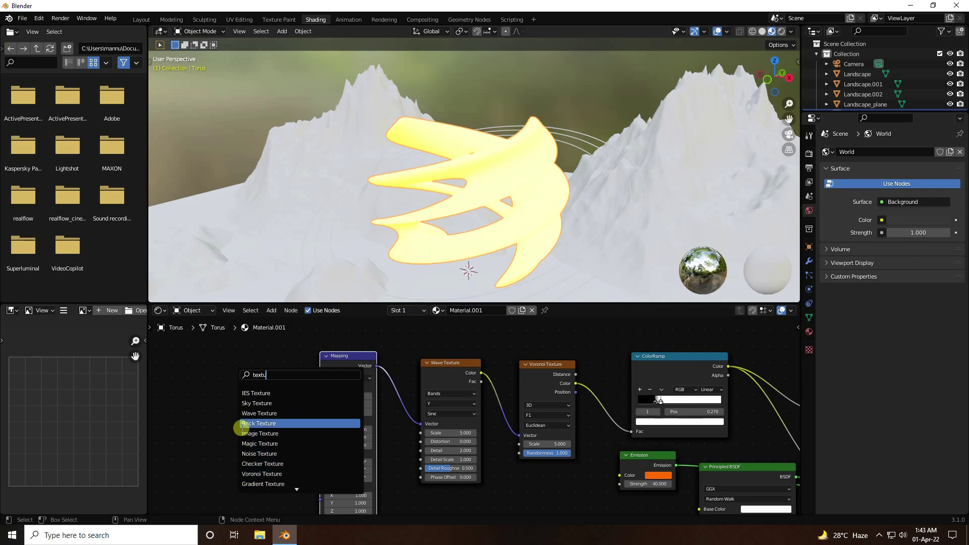
pyautogui.write('re c')
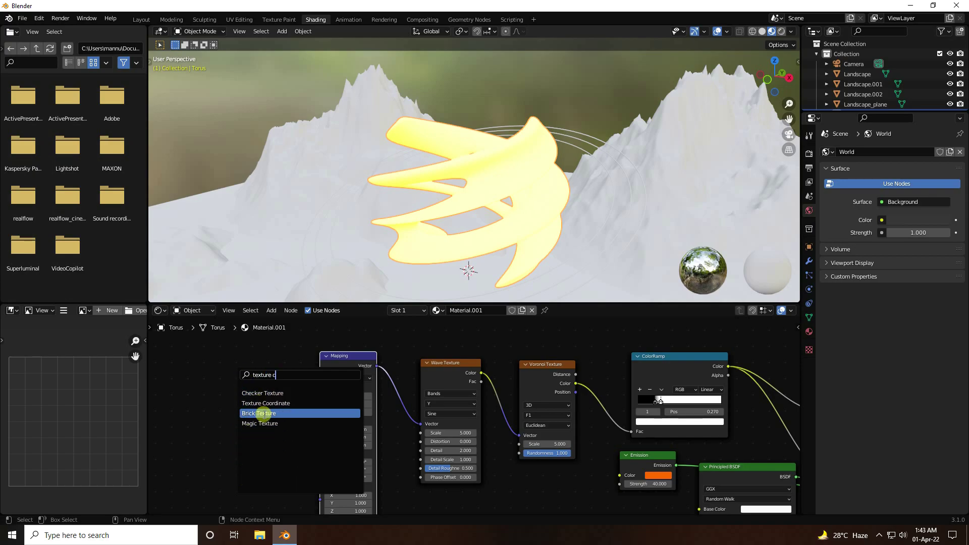
# Place a Texture Coordinate node left of Mapping and feed its UV output into Mapping's Vector
pyautogui.click(257, 403)
pyautogui.click(231, 392)
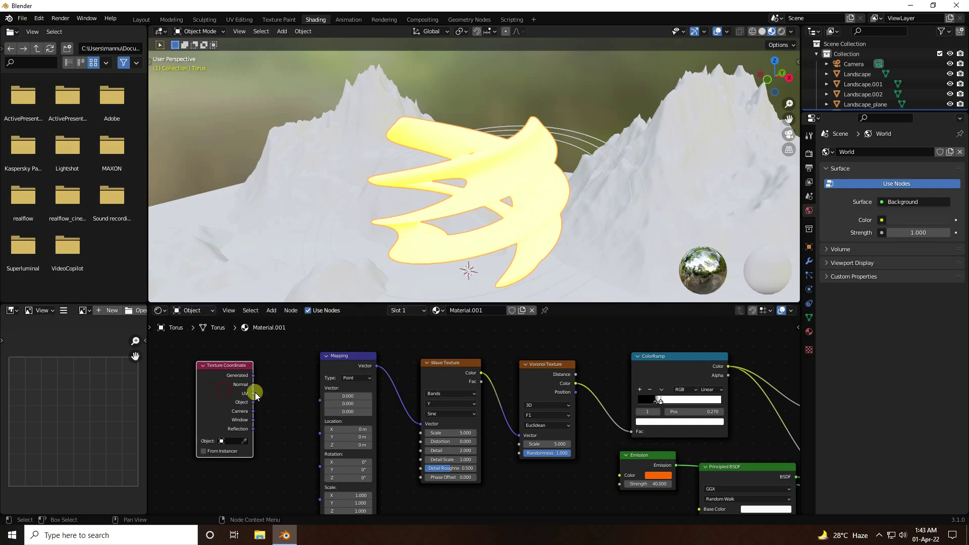
pyautogui.moveTo(254, 393); pyautogui.dragTo(319, 401)
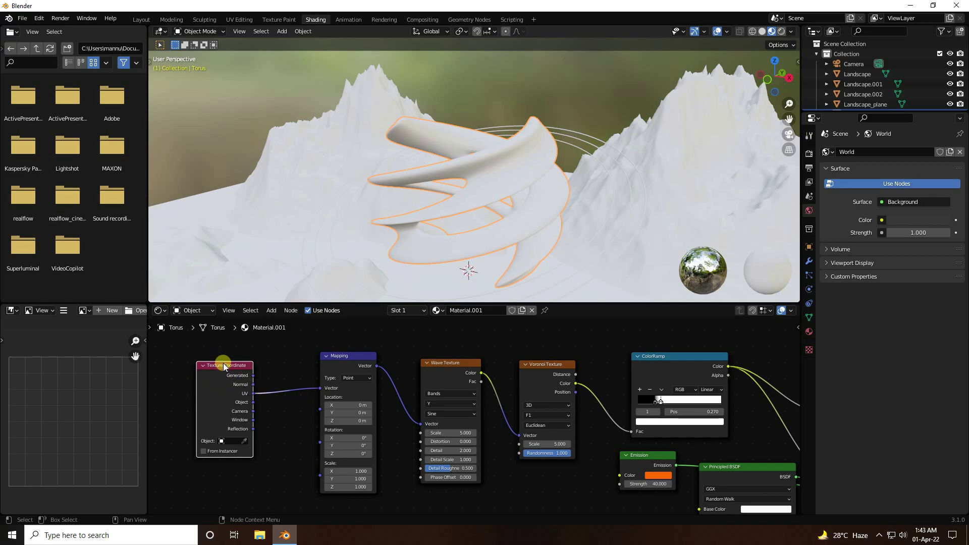
pyautogui.moveTo(223, 367); pyautogui.dragTo(261, 369)
pyautogui.click(422, 166)
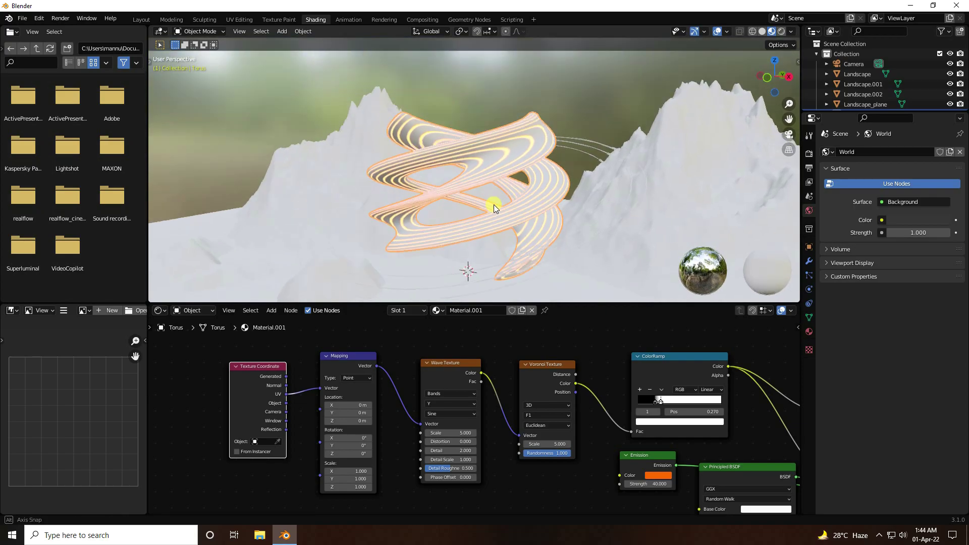
pyautogui.scroll(3, 496, 160)
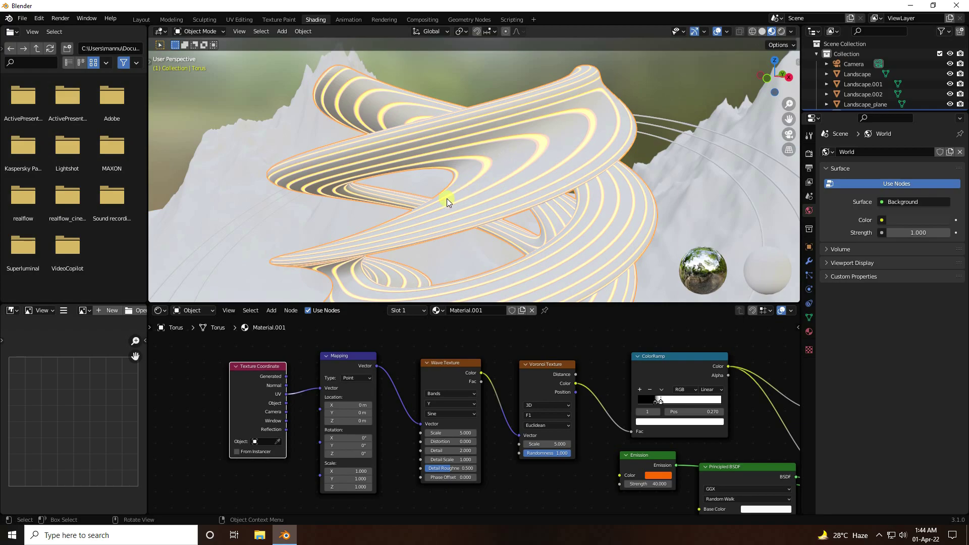
pyautogui.scroll(2, 479, 175)
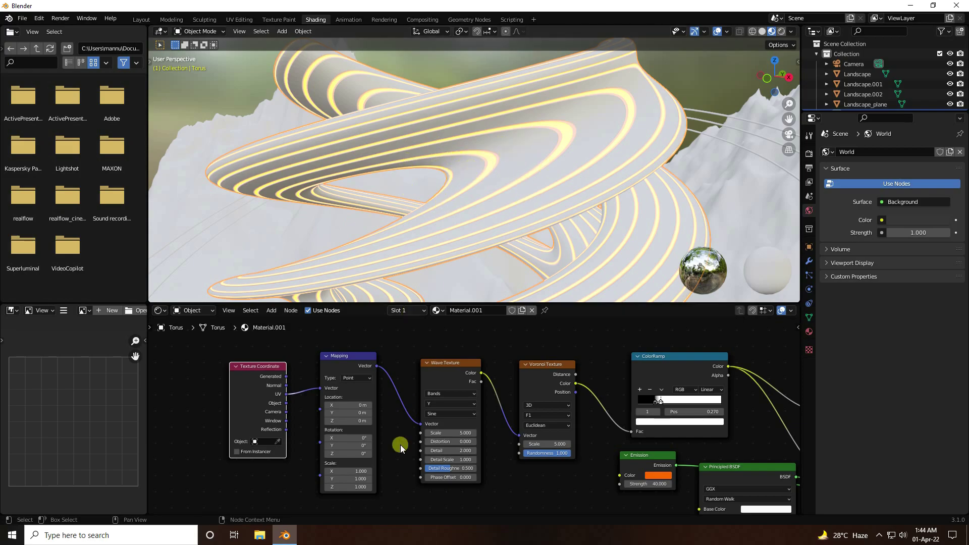
# Add a ColorRamp below the Emission node and link its Color to the Principled BSDF Base Color
pyautogui.moveTo(401, 444); pyautogui.dragTo(323, 367, button='middle')
pyautogui.scroll(-2, 471, 415)
pyautogui.scroll(2, 472, 415)
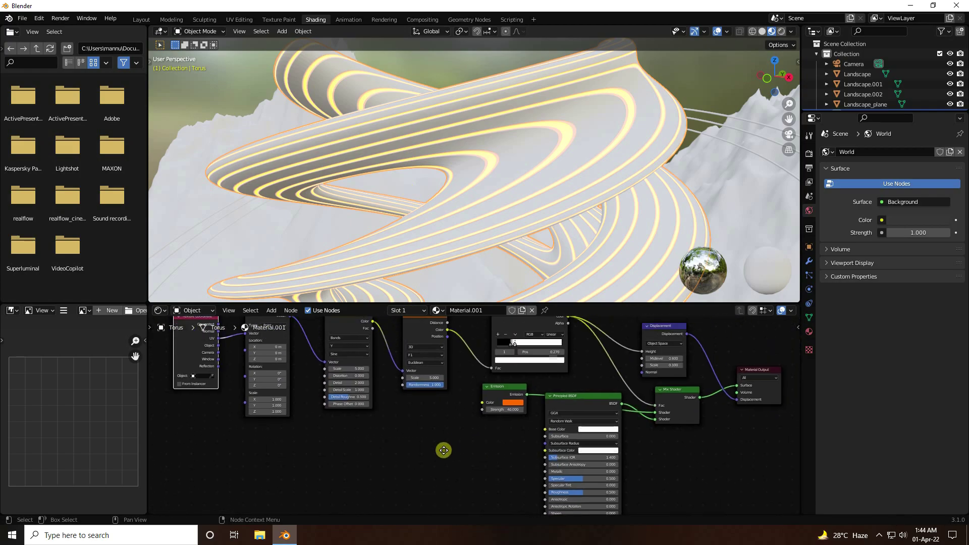
pyautogui.hotkey('shift', 'a')
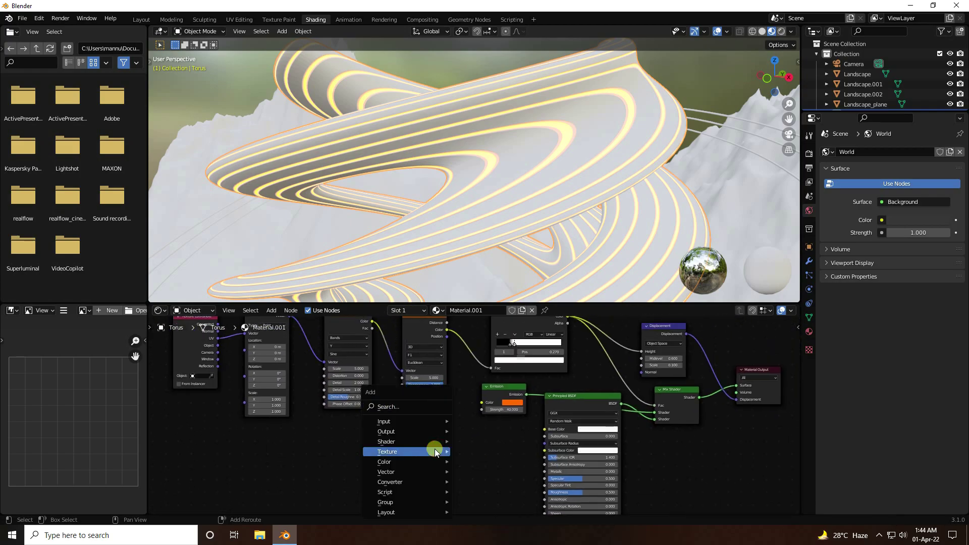
pyautogui.click(402, 406)
pyautogui.write('co')
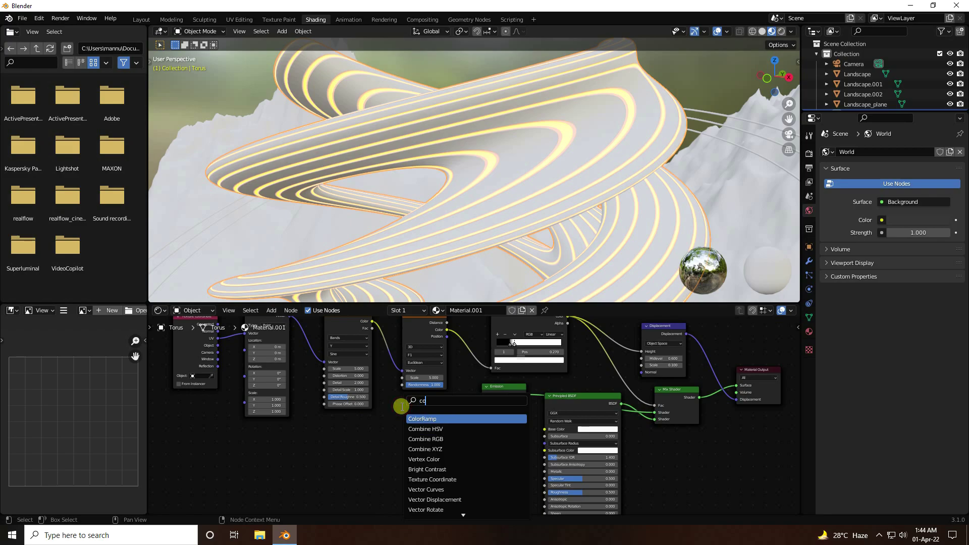
pyautogui.click(421, 427)
pyautogui.click(397, 443)
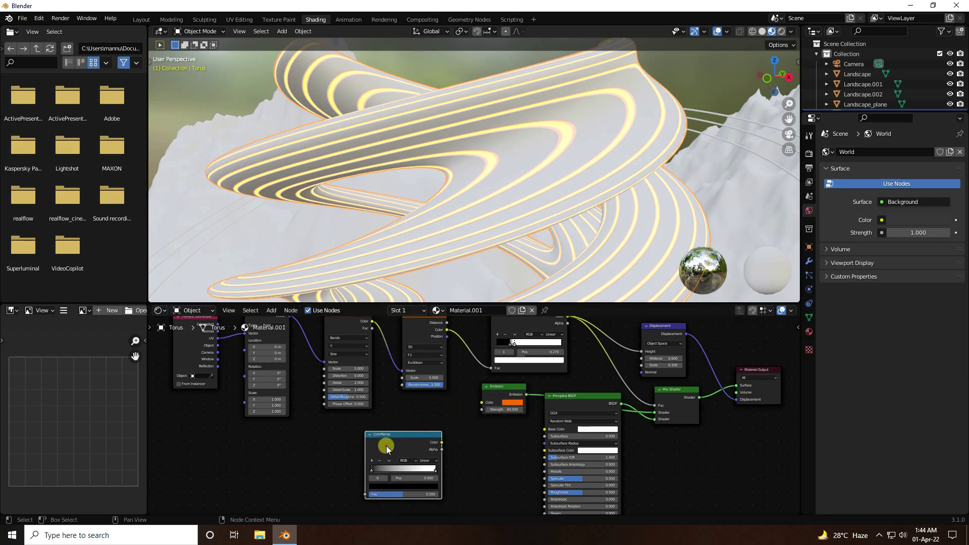
pyautogui.moveTo(486, 437); pyautogui.dragTo(441, 353, button='middle')
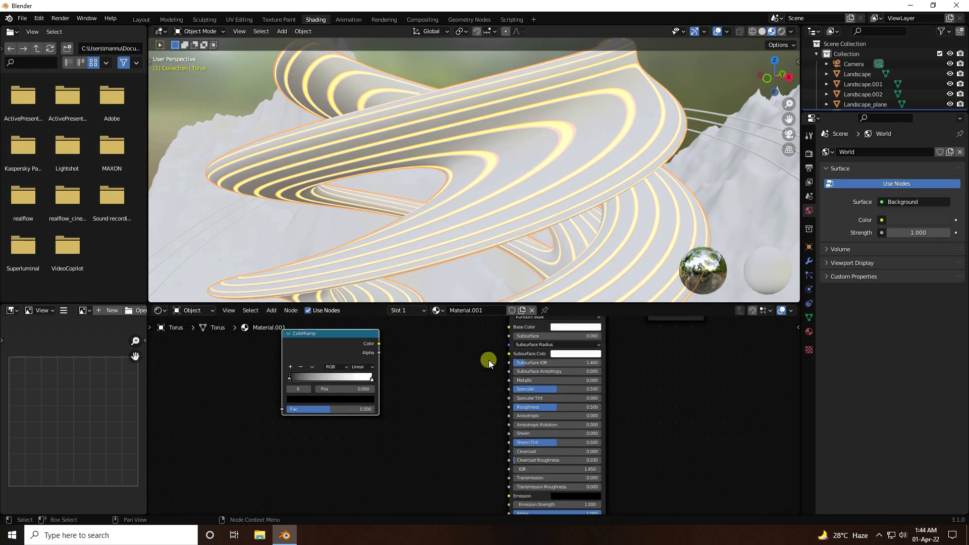
pyautogui.scroll(2, 488, 359)
pyautogui.moveTo(339, 380); pyautogui.dragTo(507, 370)
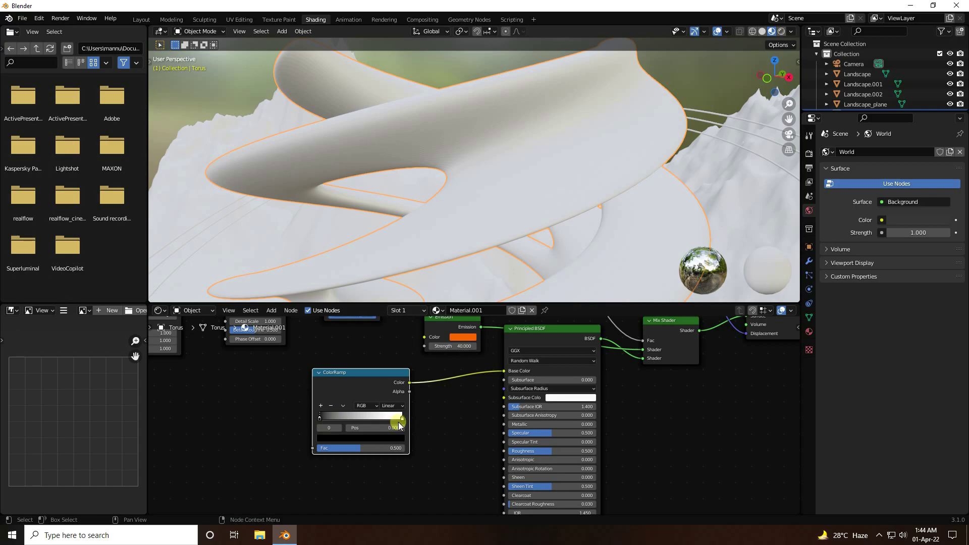
# Move the left ramp stop to 0.114 and make it a fully saturated, bright magenta-pink
pyautogui.moveTo(318, 419); pyautogui.dragTo(329, 419)
pyautogui.click(348, 438)
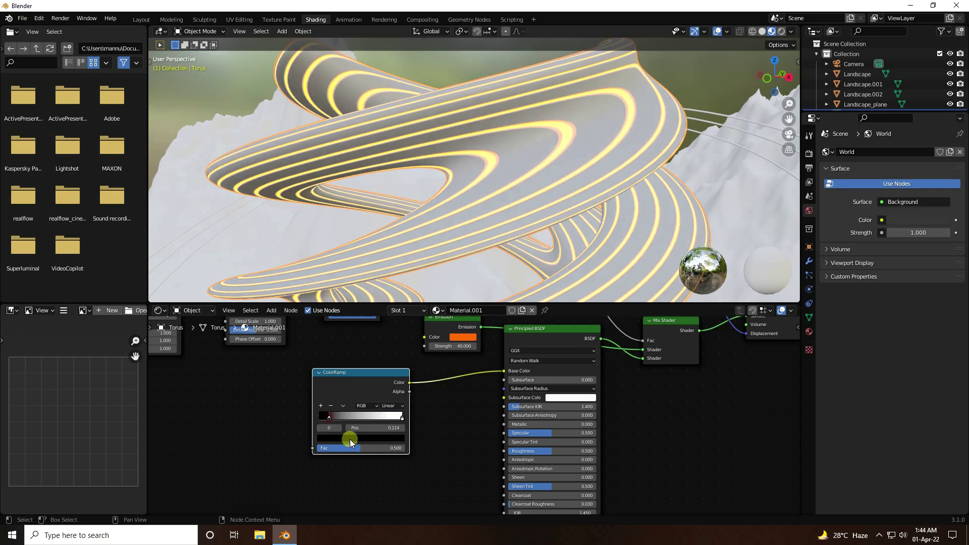
pyautogui.click(348, 389)
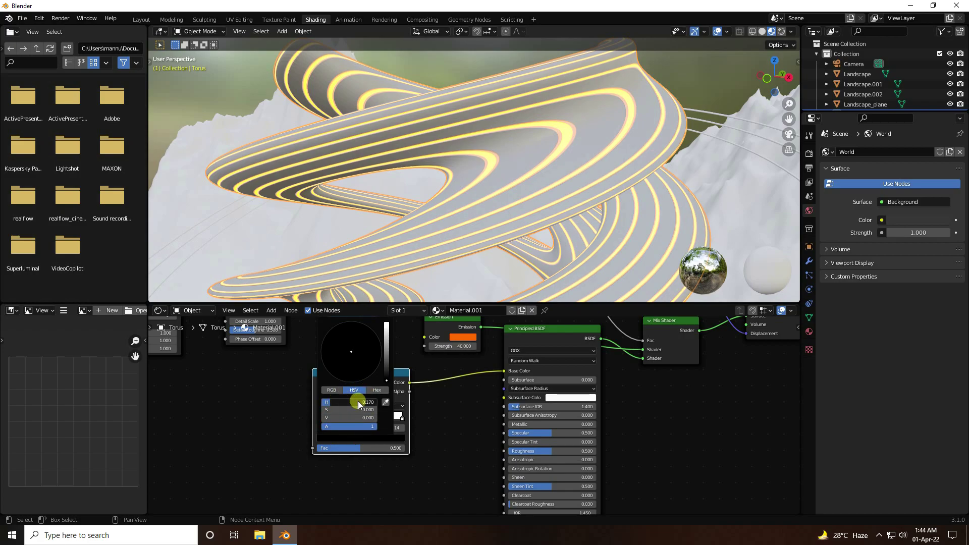
pyautogui.moveTo(358, 401); pyautogui.dragTo(379, 403)
pyautogui.doubleClick(325, 409)
pyautogui.write('1.0')
pyautogui.moveTo(338, 416); pyautogui.dragTo(376, 417)
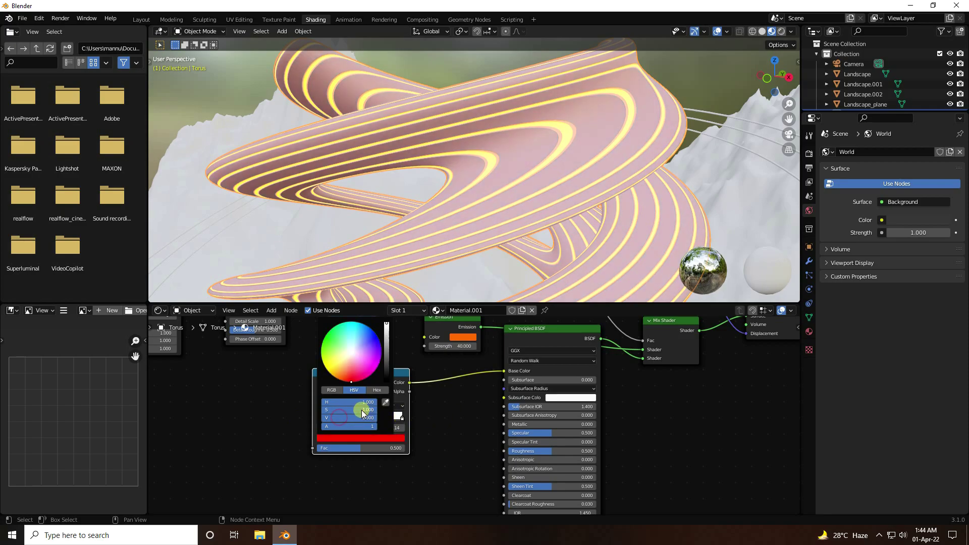
pyautogui.moveTo(365, 380); pyautogui.dragTo(375, 377)
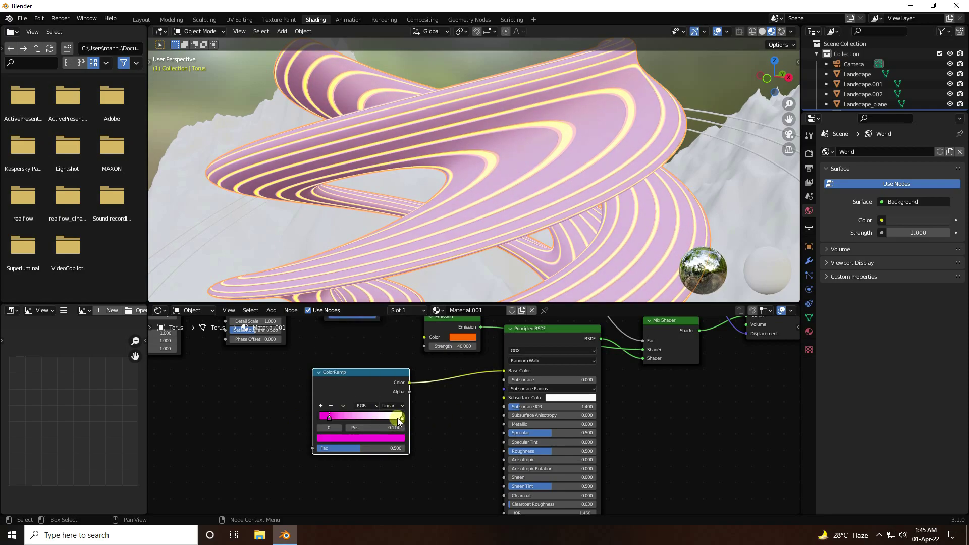
# Colour the right ramp stop magenta and slide the left stop toward the ramp's start
pyautogui.click(401, 418)
pyautogui.click(377, 438)
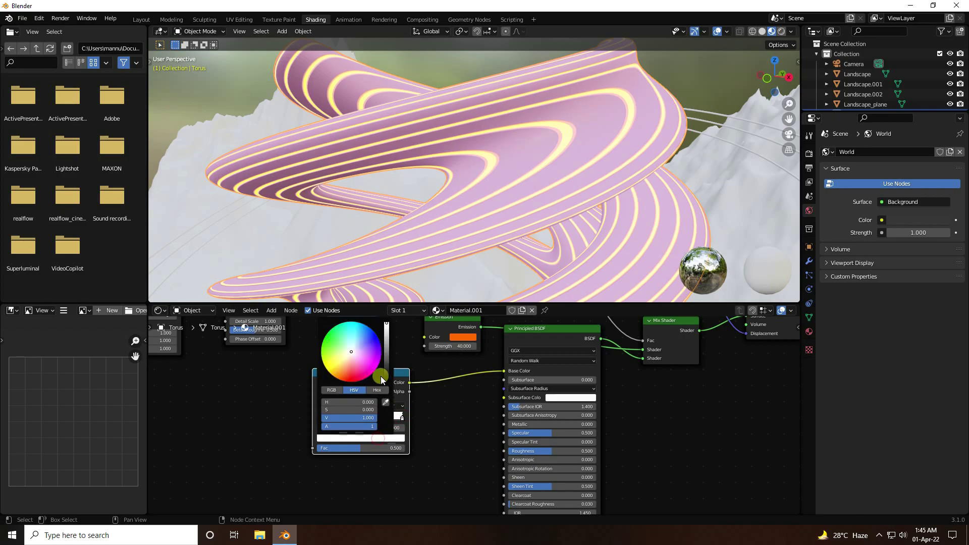
pyautogui.moveTo(353, 353); pyautogui.dragTo(371, 369)
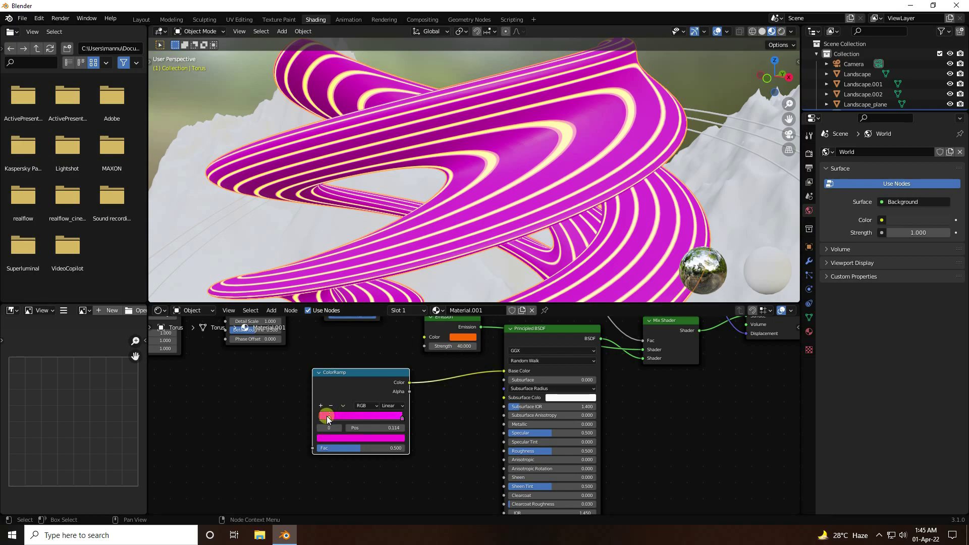
pyautogui.moveTo(327, 417); pyautogui.dragTo(321, 417)
# Add a middle ramp stop at 0.380 and colour it red-pink
pyautogui.click(321, 407)
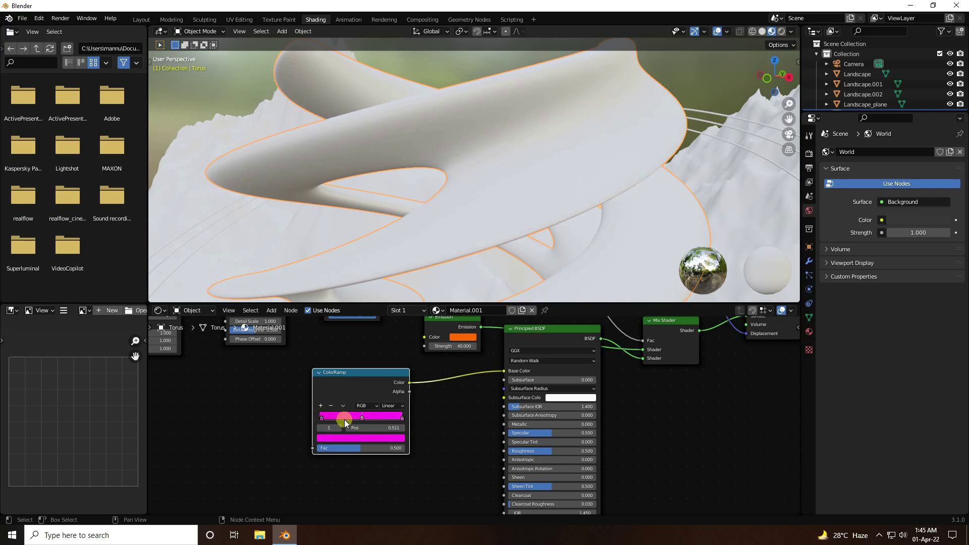
pyautogui.moveTo(351, 411)
pyautogui.mouseDown()
pyautogui.moveTo(359, 422)
pyautogui.moveTo(351, 421)
pyautogui.mouseUp()
pyautogui.press('g')
pyautogui.click(361, 420)
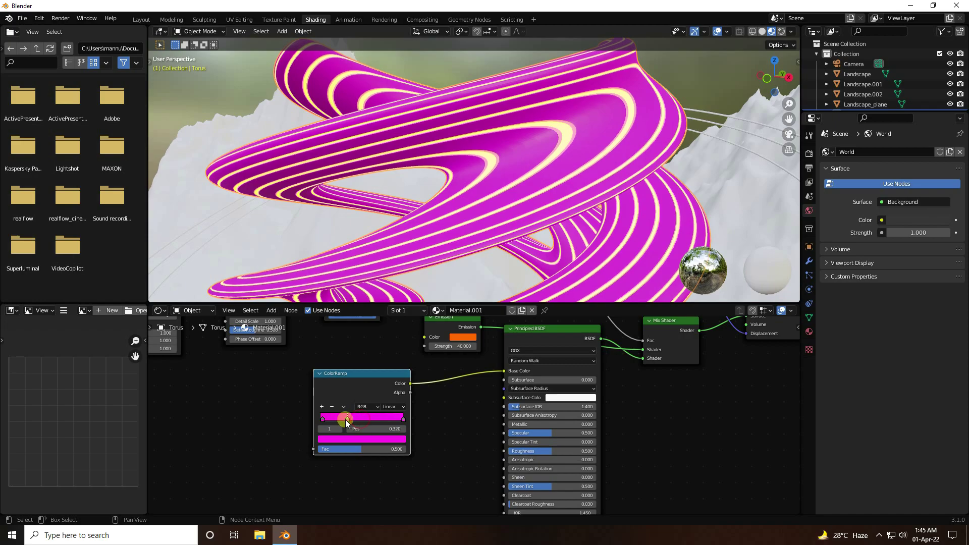
pyautogui.click(356, 439)
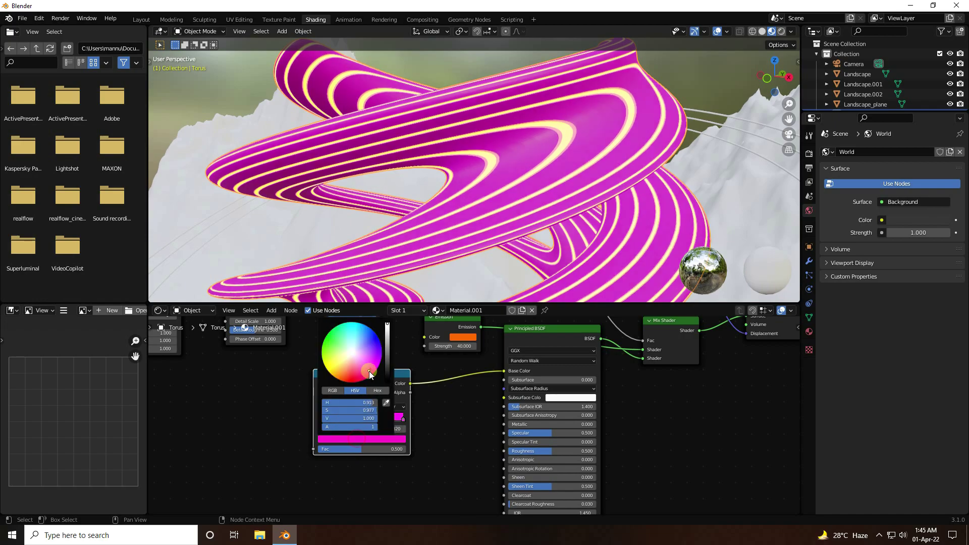
pyautogui.moveTo(368, 371); pyautogui.dragTo(352, 386)
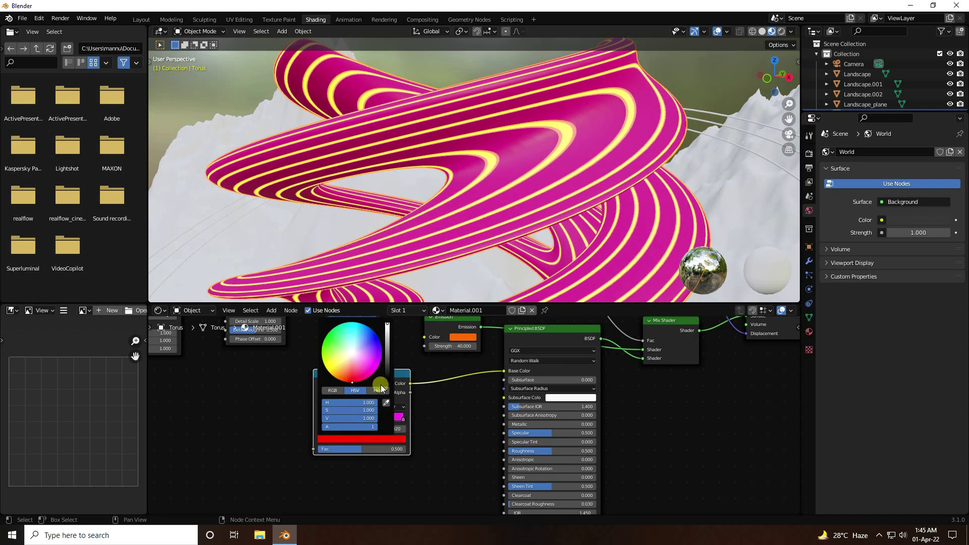
pyautogui.click(333, 417)
# Add a third stop near the ramp's middle and colour it magenta
pyautogui.keyDown('ctrl'); pyautogui.moveTo(335, 417); pyautogui.dragTo(364, 422); pyautogui.keyUp('ctrl')
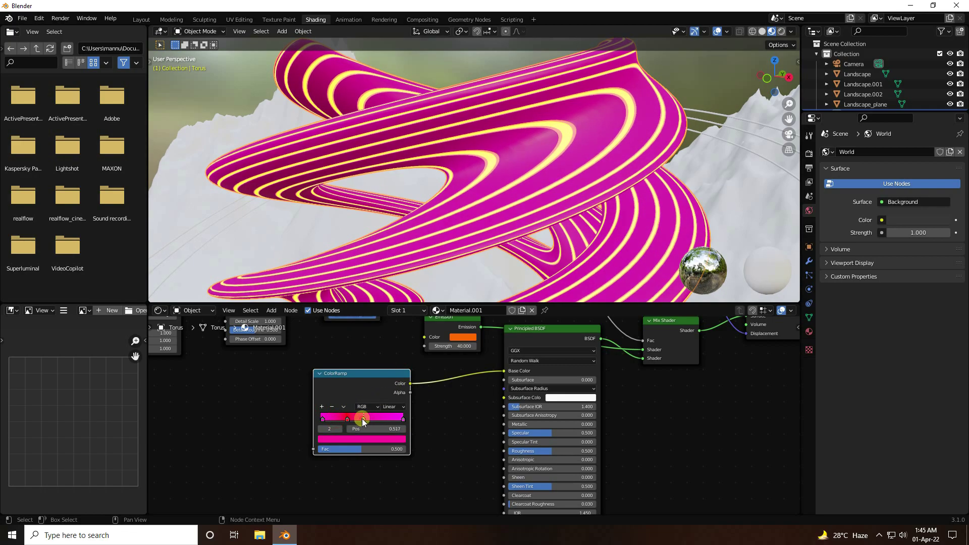
pyautogui.click(361, 439)
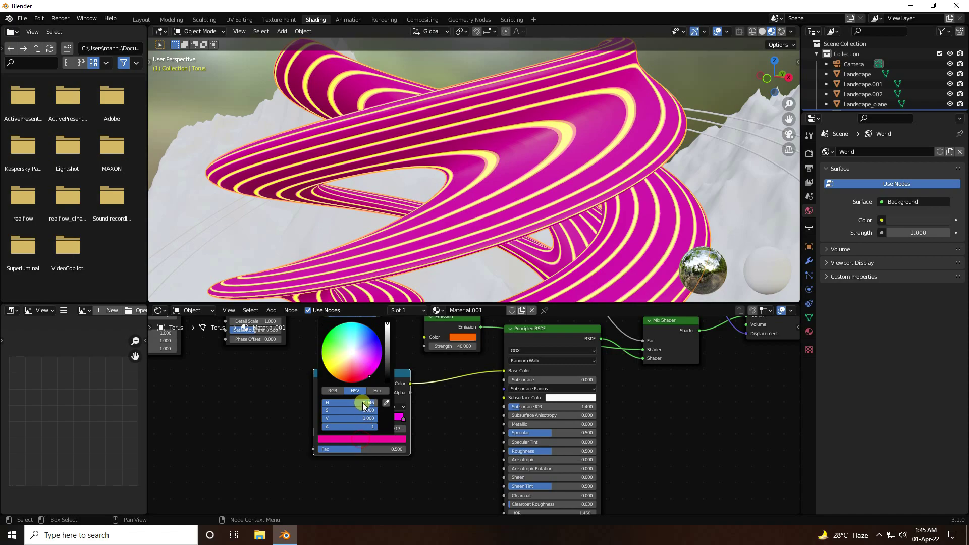
pyautogui.moveTo(365, 402); pyautogui.dragTo(287, 404)
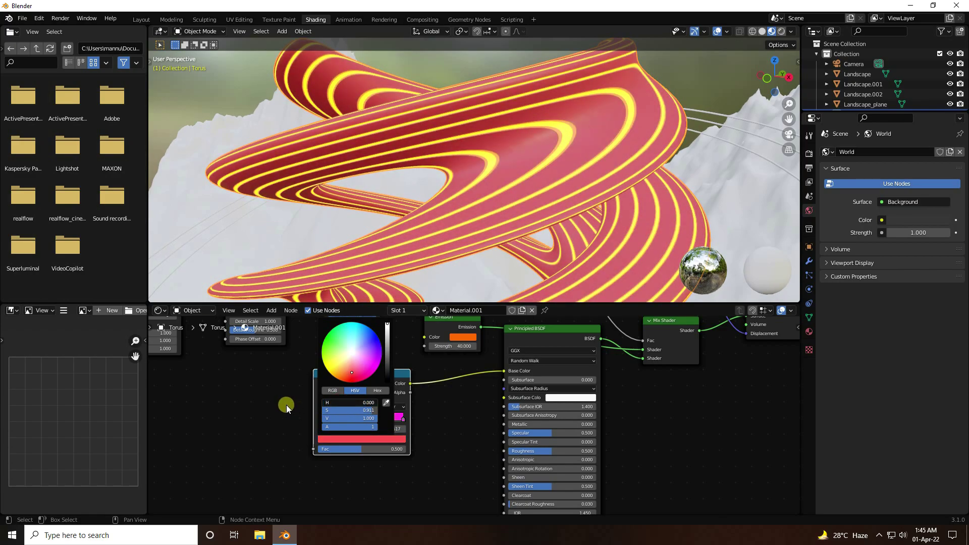
pyautogui.moveTo(356, 377); pyautogui.dragTo(365, 373)
pyautogui.click(398, 463)
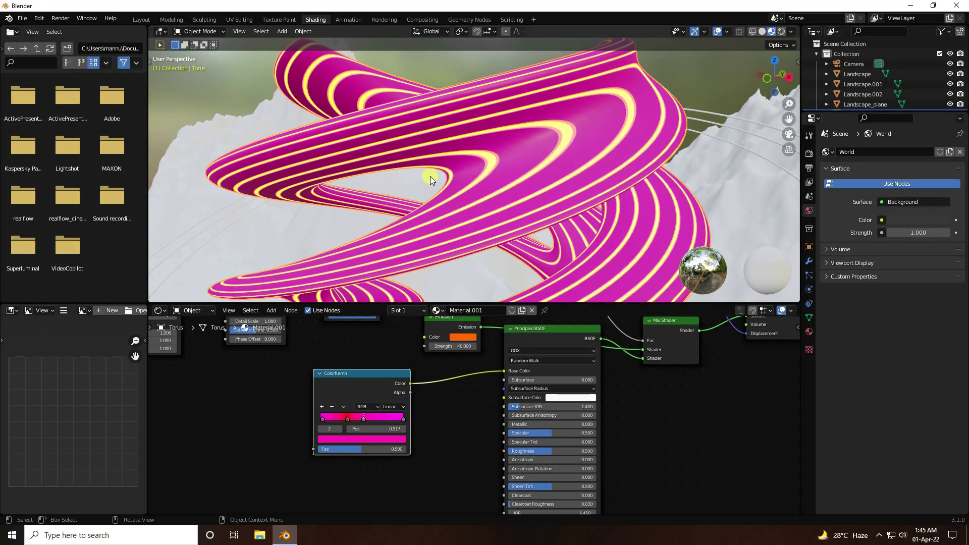
pyautogui.moveTo(446, 200)
pyautogui.mouseDown(button='middle')
pyautogui.moveTo(498, 223)
pyautogui.moveTo(540, 201)
pyautogui.moveTo(493, 179)
pyautogui.moveTo(461, 196)
pyautogui.mouseUp(button='middle')
pyautogui.scroll(-5, 460, 196)
# Pan the node graph and briefly preview the torus in rendered shading
pyautogui.scroll(4, 483, 180)
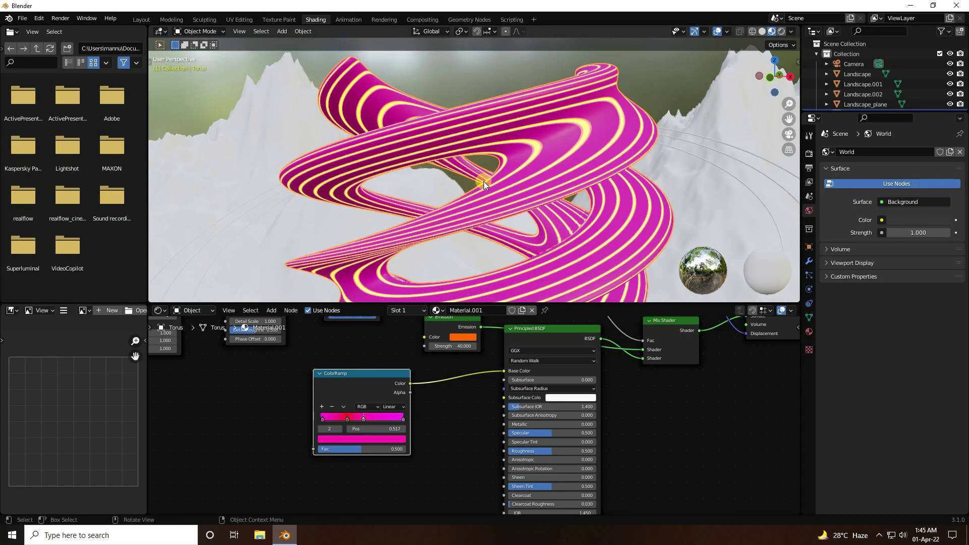
pyautogui.moveTo(461, 437); pyautogui.dragTo(318, 506, button='middle')
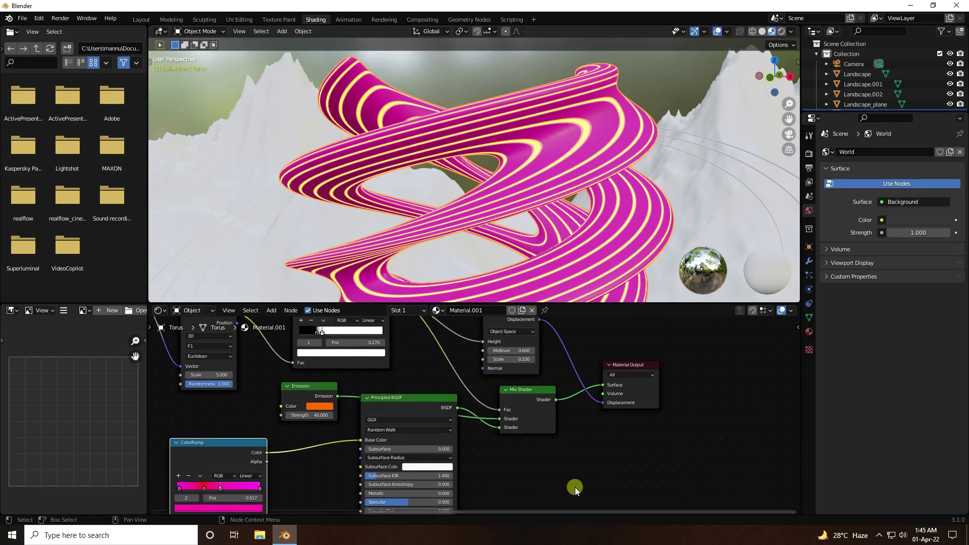
pyautogui.moveTo(584, 444); pyautogui.dragTo(612, 476, button='middle')
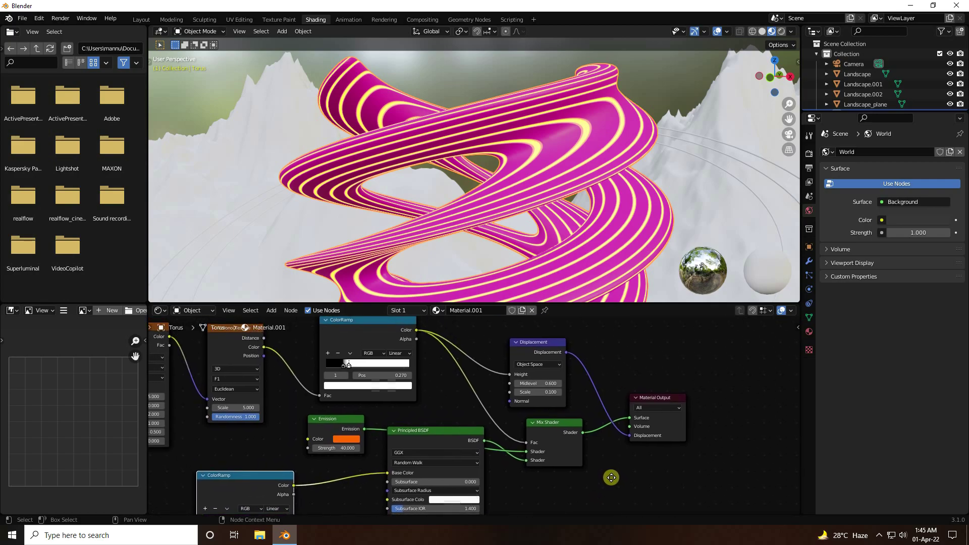
pyautogui.click(781, 31)
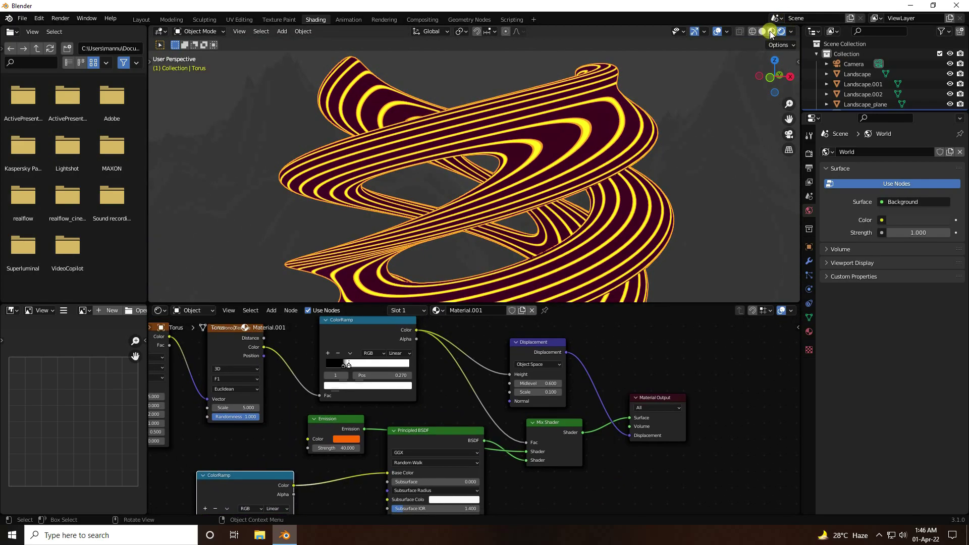
pyautogui.click(771, 32)
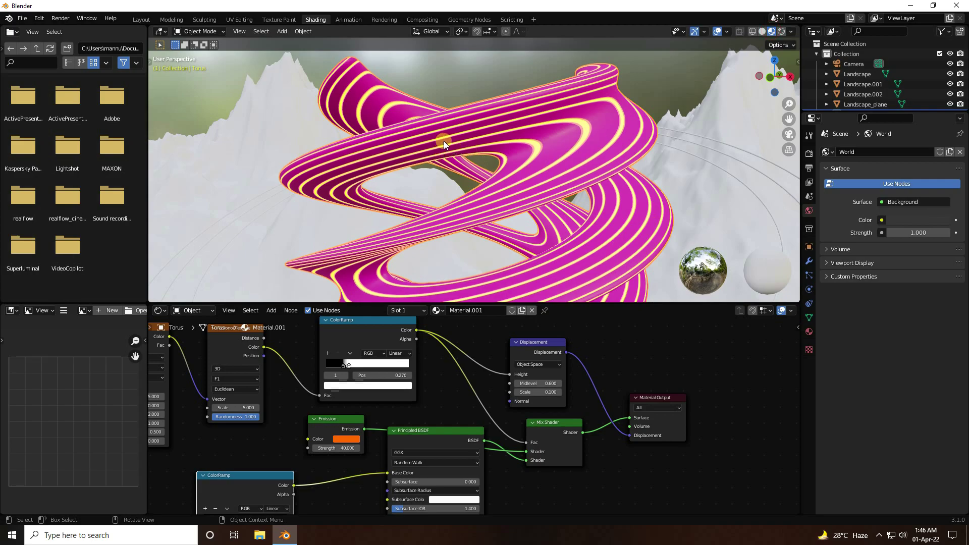
# Set the render engine to Cycles with the GPU Compute device
pyautogui.click(809, 153)
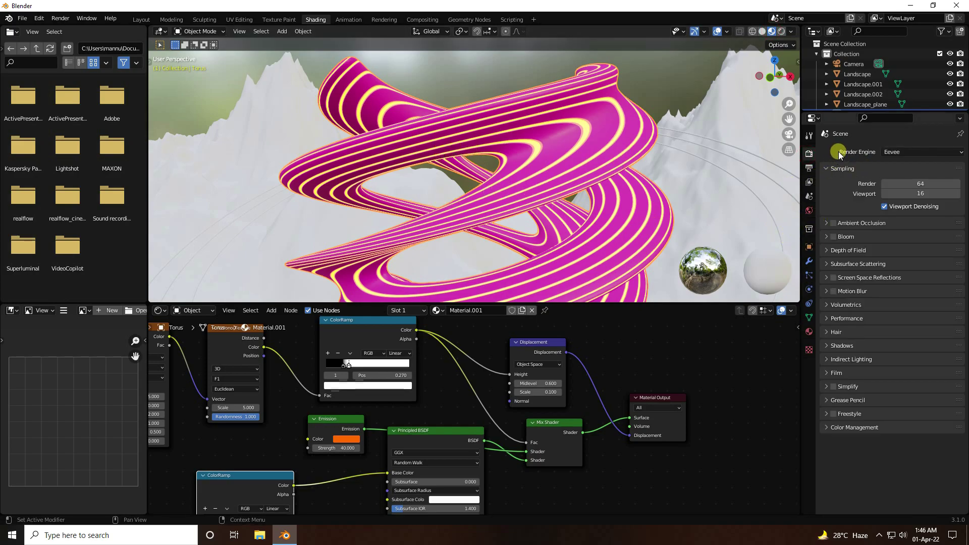
pyautogui.click(906, 152)
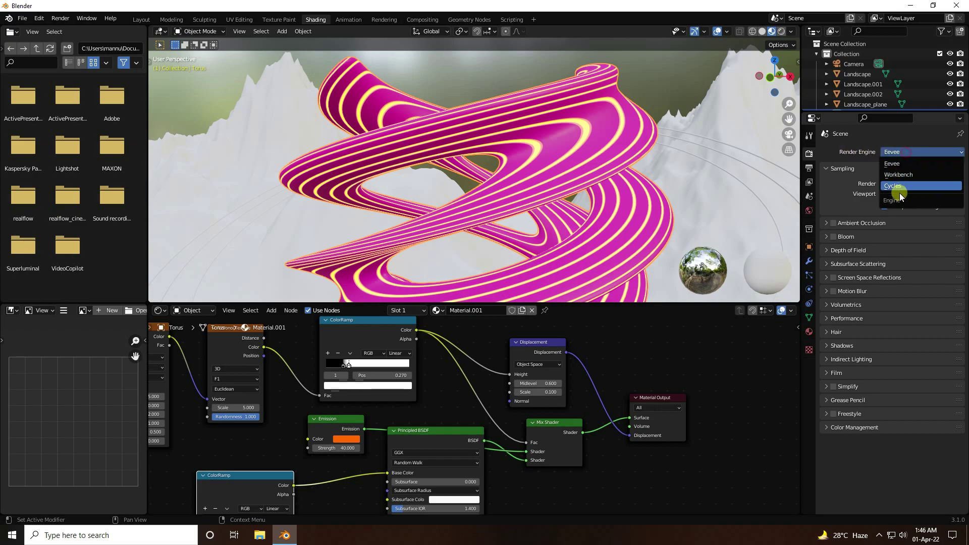
pyautogui.click(898, 189)
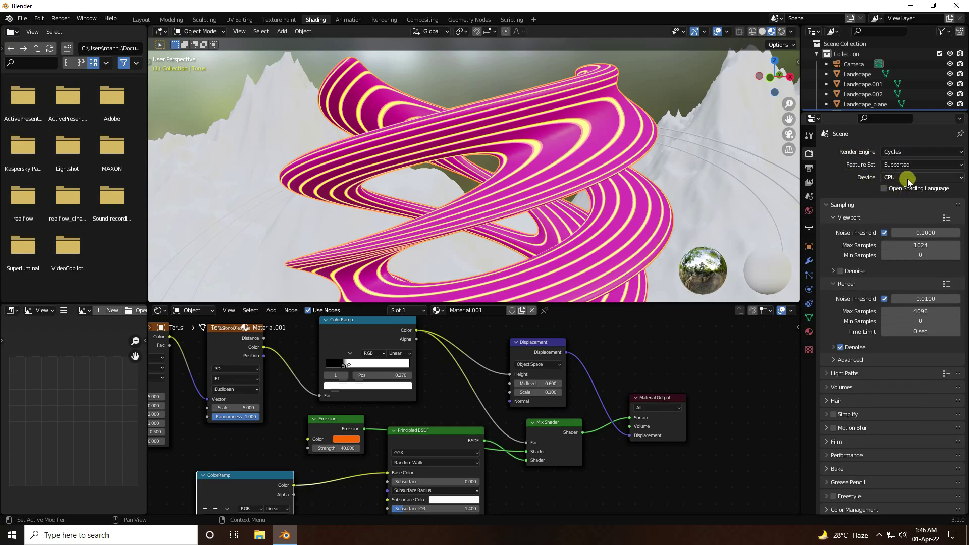
pyautogui.click(908, 177)
pyautogui.click(908, 201)
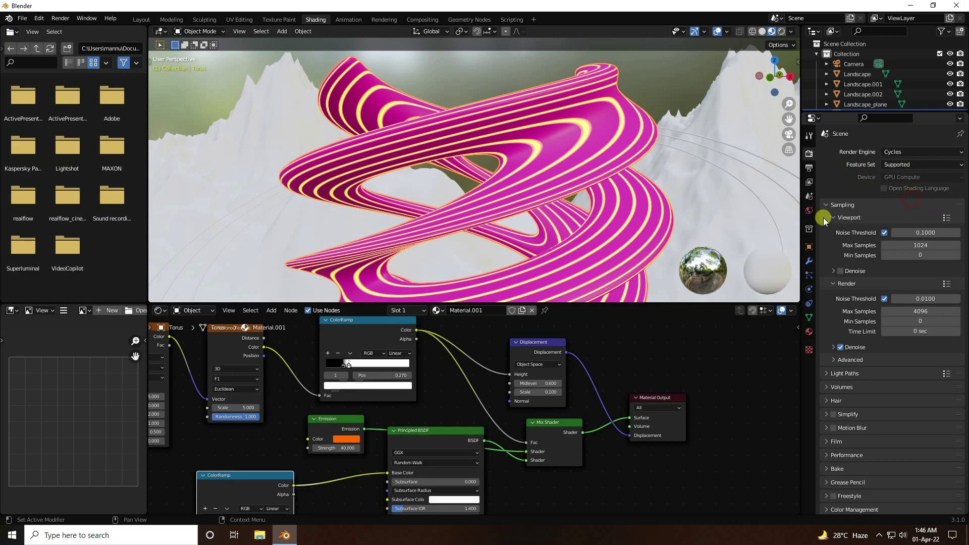
# Set the material's displacement method to Displacement and Bump
pyautogui.click(809, 334)
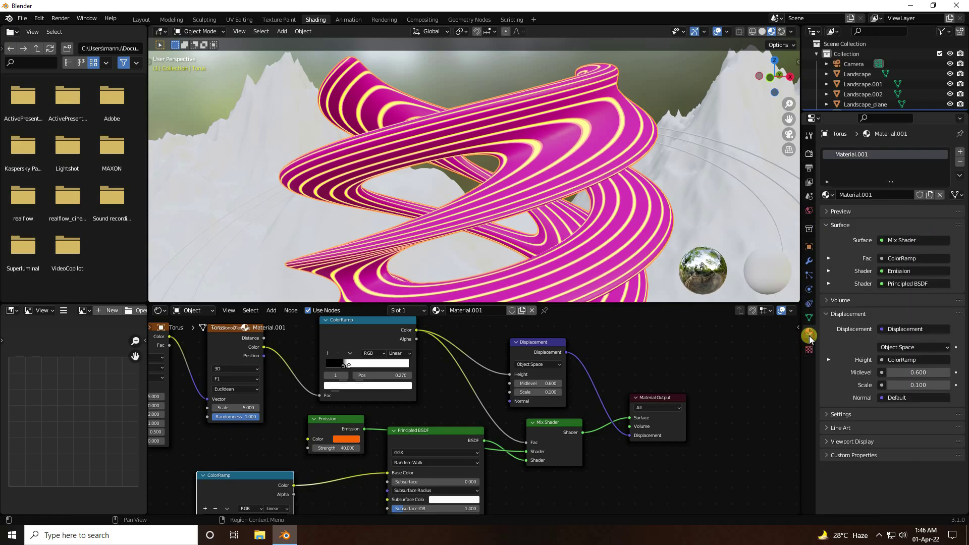
pyautogui.click(828, 414)
pyautogui.scroll(-3, 831, 357)
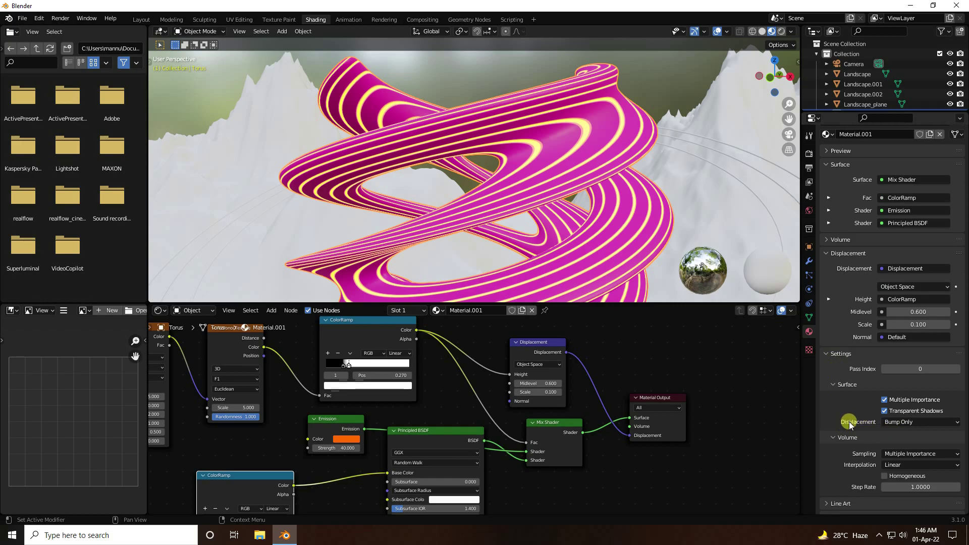
pyautogui.click(881, 423)
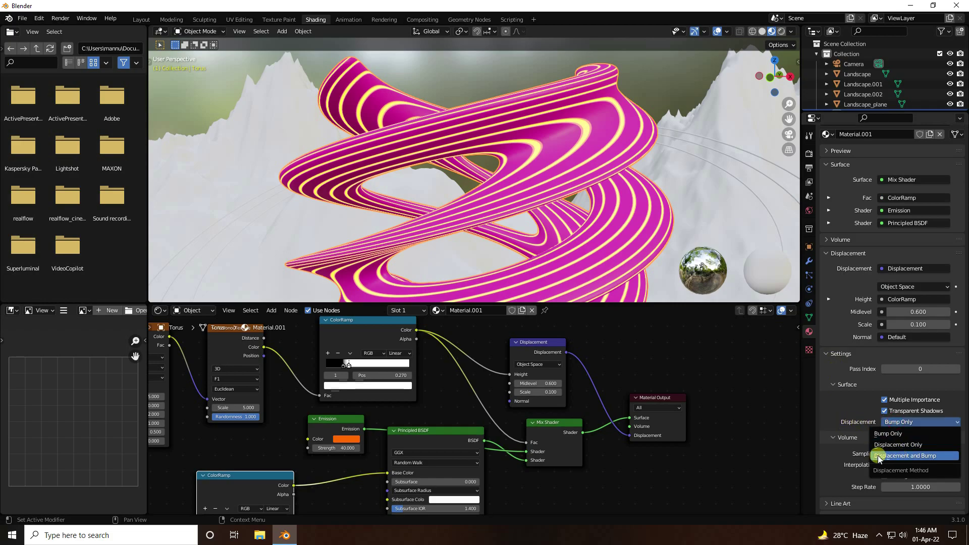
pyautogui.click(923, 456)
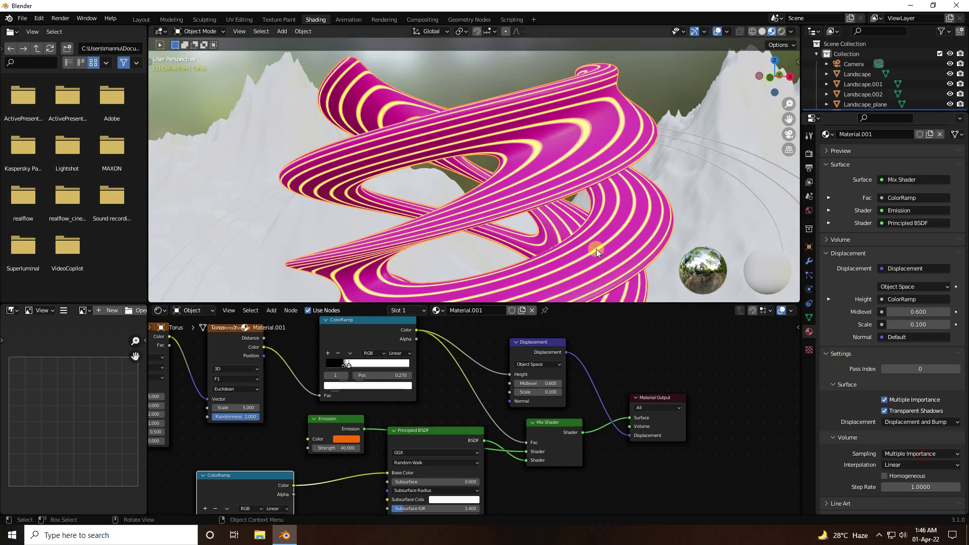
pyautogui.click(22, 18)
# Save the scene to the Desktop as tuto.blend and switch the viewport to Rendered shading
pyautogui.click(41, 89)
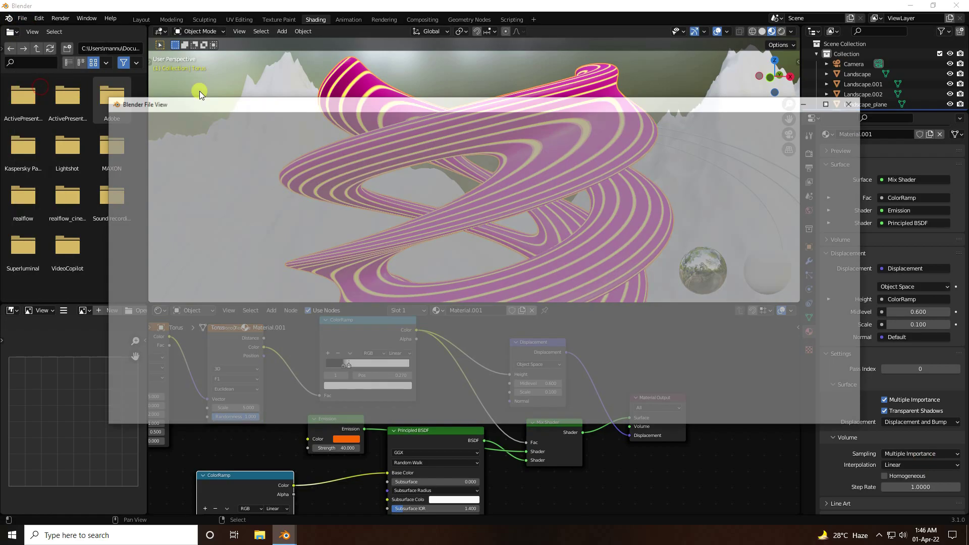
pyautogui.click(141, 227)
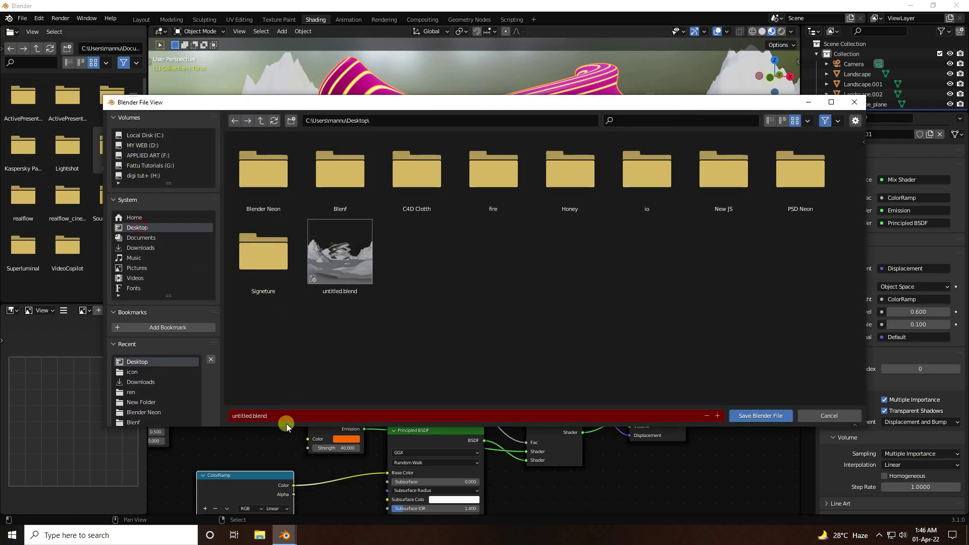
pyautogui.write('tut')
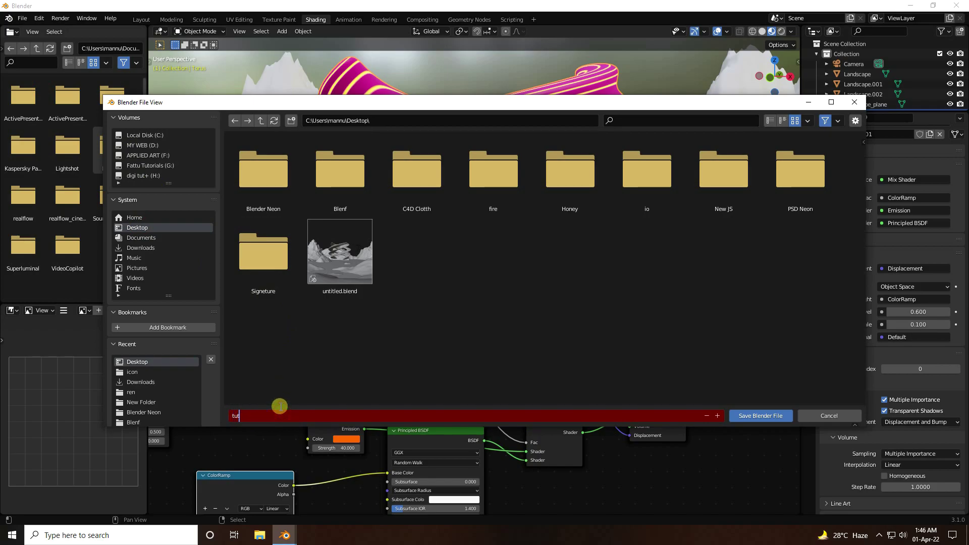
pyautogui.write('o')
pyautogui.click(761, 416)
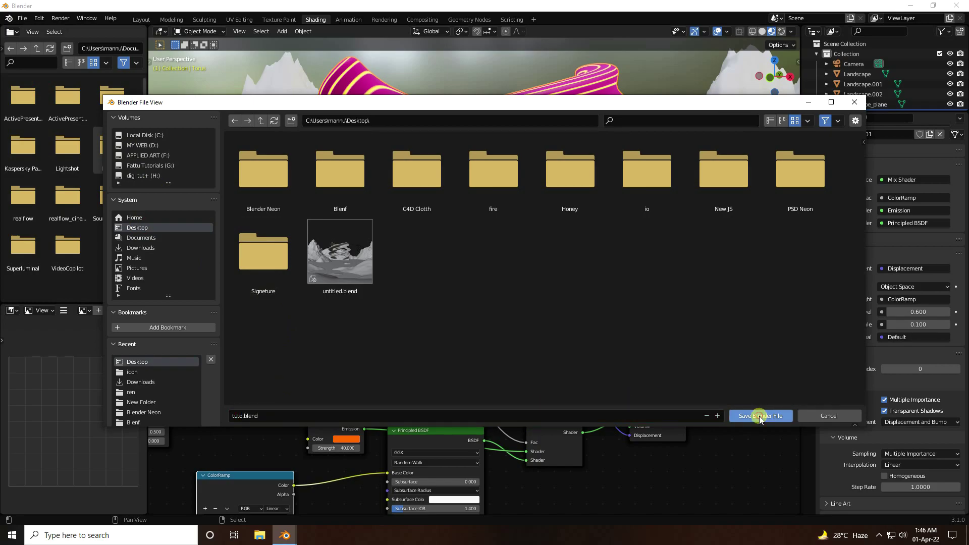
pyautogui.click(761, 416)
pyautogui.click(781, 31)
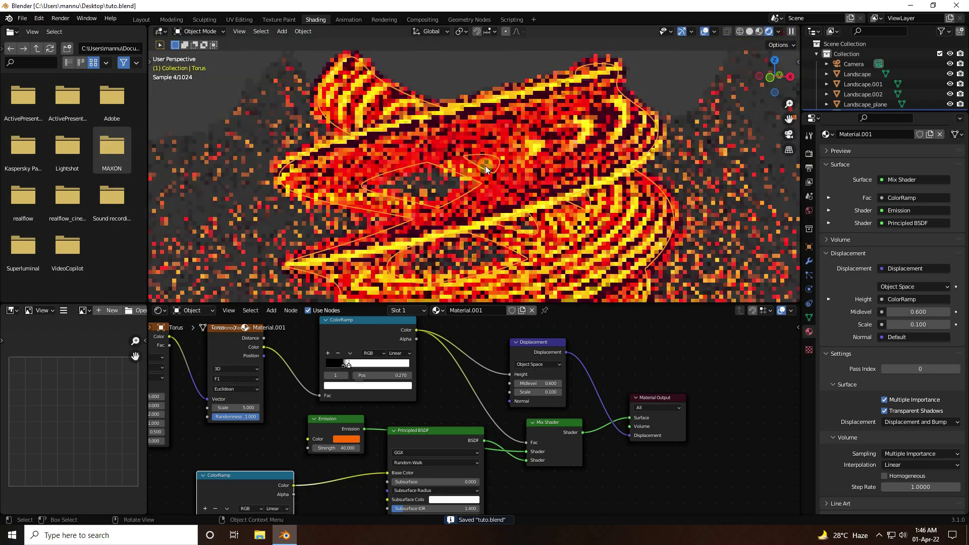
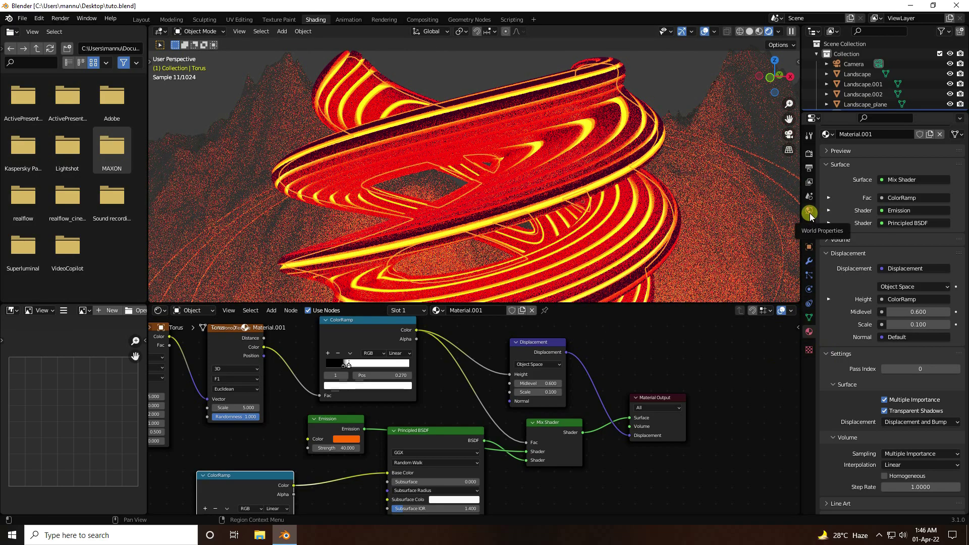
# Set the World Color's Value to 0 so the background turns black
pyautogui.click(760, 32)
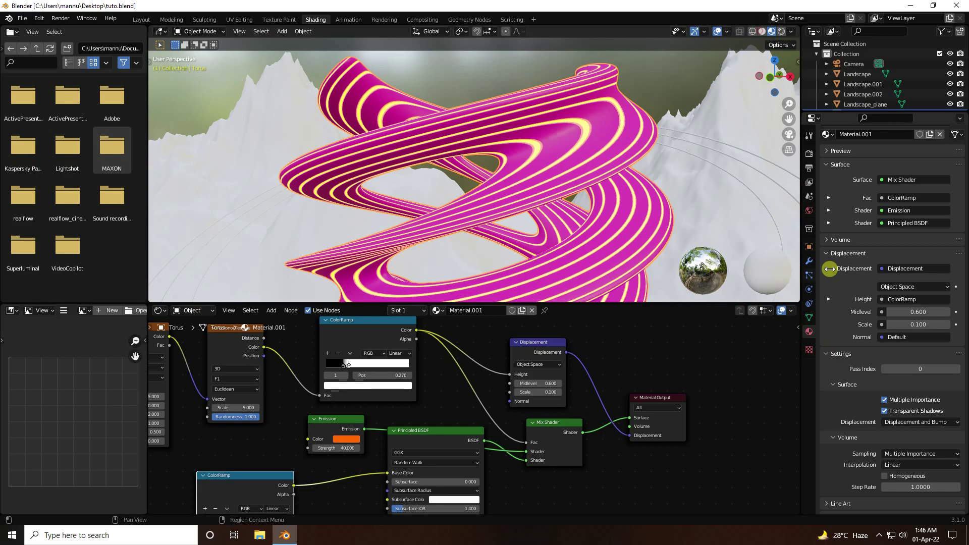
pyautogui.click(809, 209)
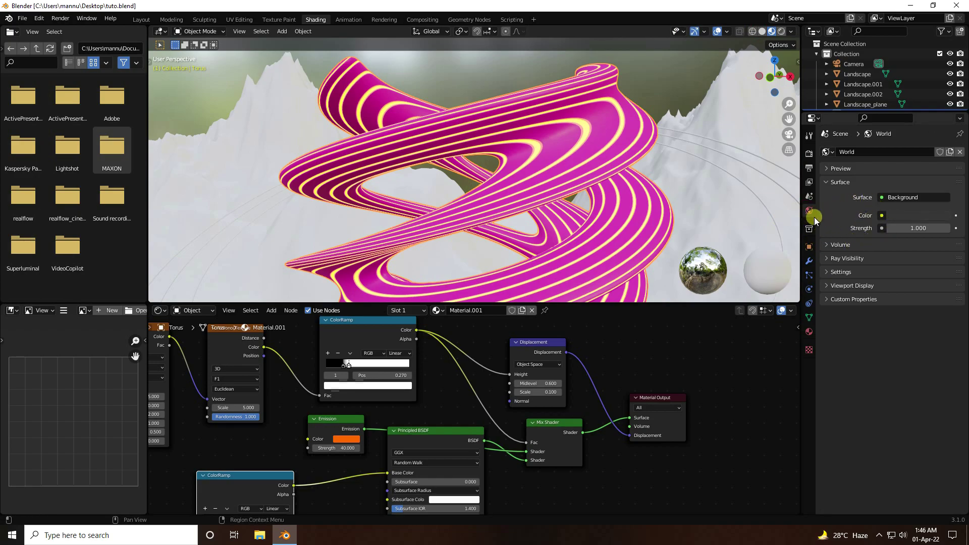
pyautogui.click(910, 215)
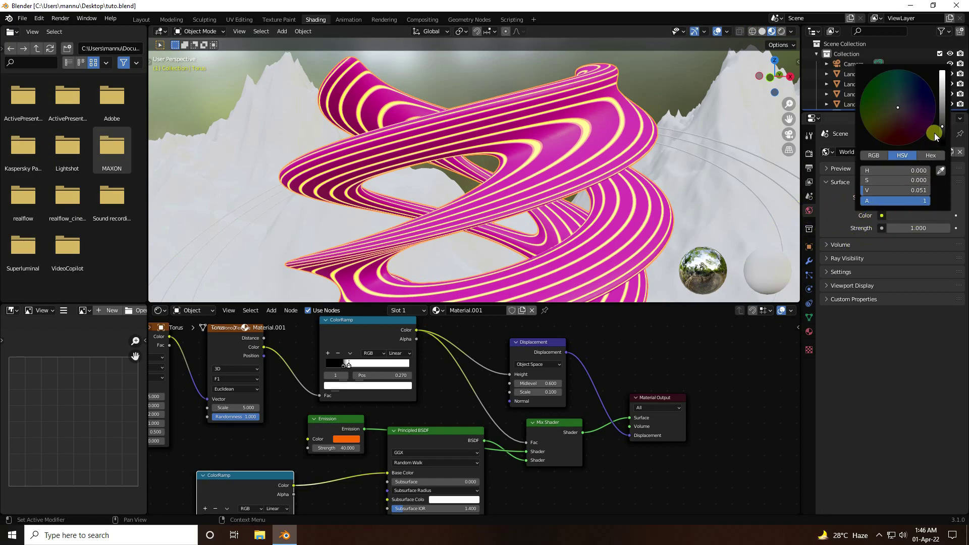
pyautogui.moveTo(941, 130); pyautogui.dragTo(941, 144)
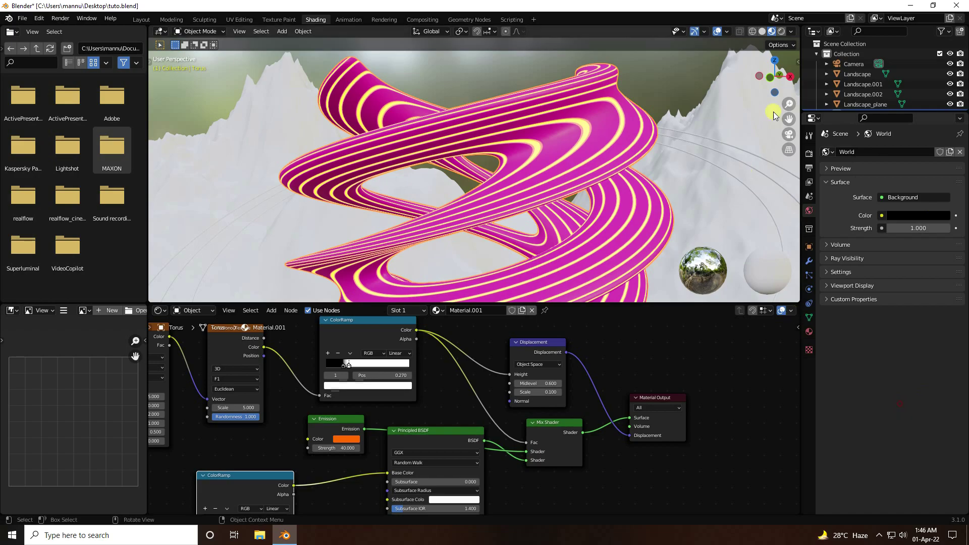
# Check the glowing torus in Rendered camera view, then return to Material Preview
pyautogui.click(783, 32)
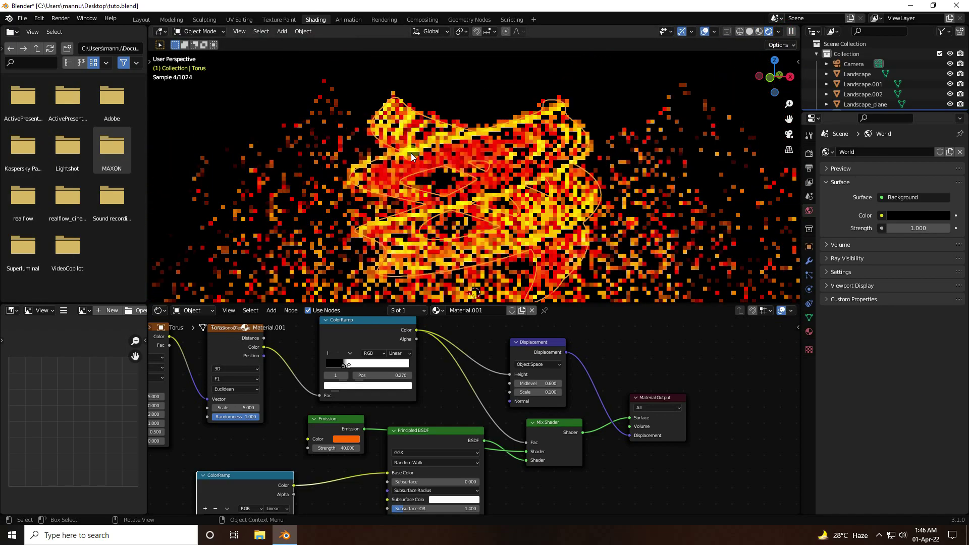
pyautogui.press('KP_0')
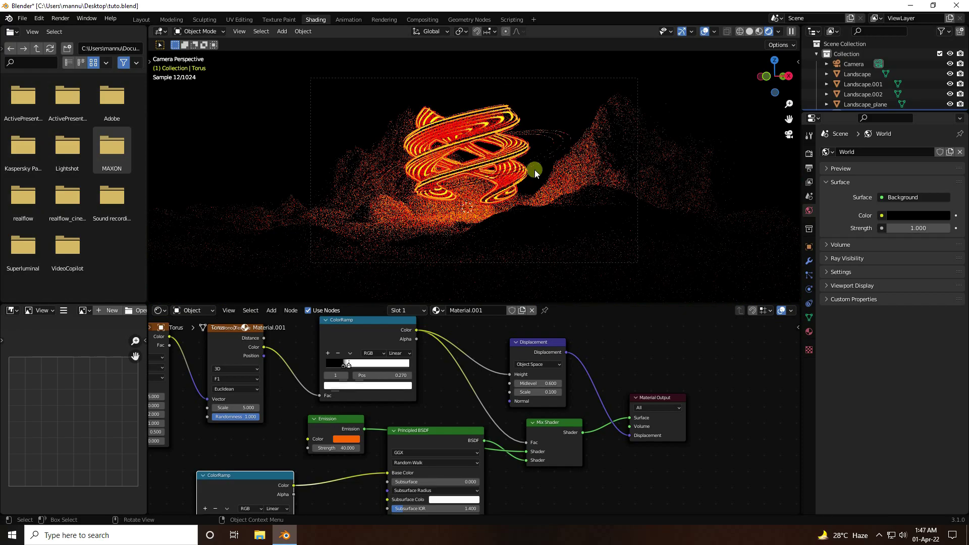
pyautogui.moveTo(468, 177); pyautogui.dragTo(443, 216, button='middle')
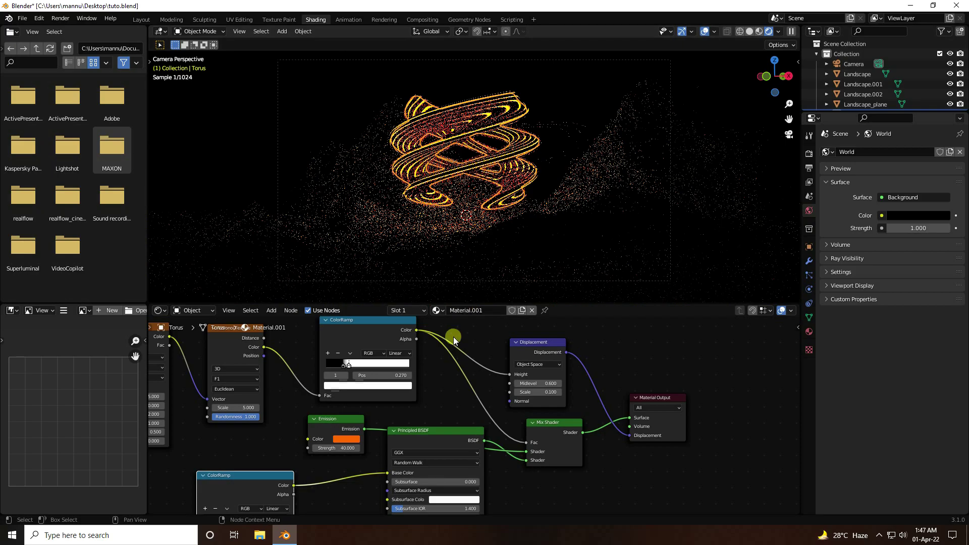
pyautogui.moveTo(556, 306); pyautogui.dragTo(550, 385)
pyautogui.click(759, 31)
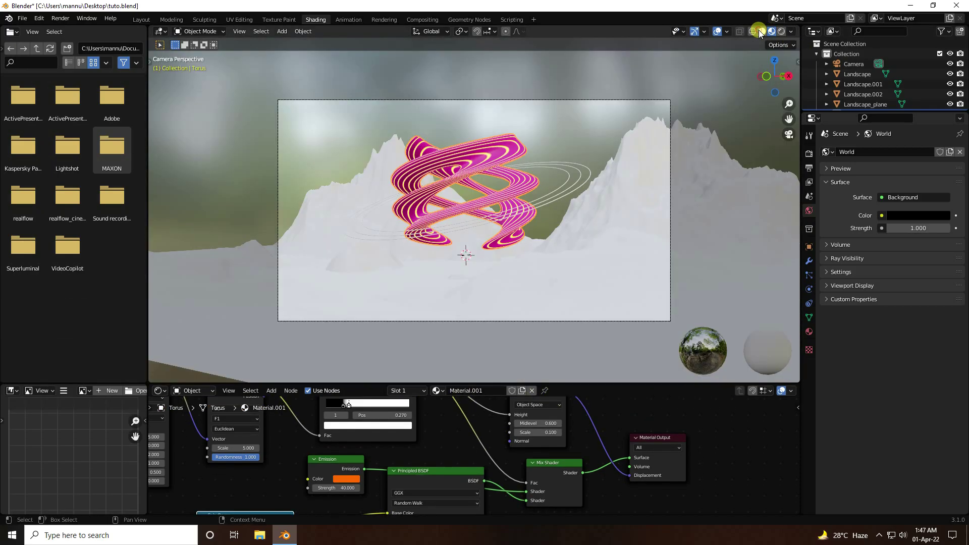
pyautogui.moveTo(598, 167); pyautogui.dragTo(558, 173, button='middle')
# Give ring Torus.001 a new magenta Emission material with strength 20
pyautogui.scroll(2, 558, 173)
pyautogui.click(613, 132)
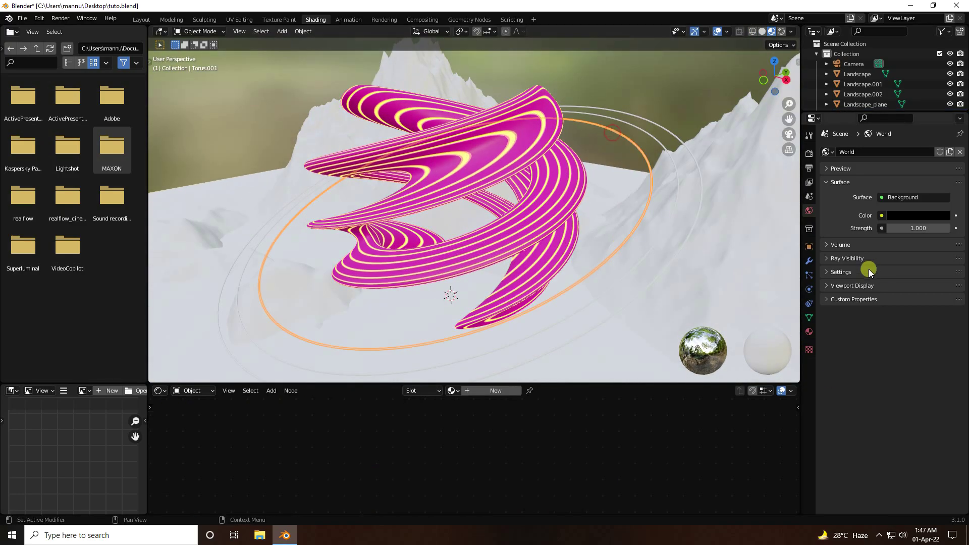
pyautogui.click(487, 390)
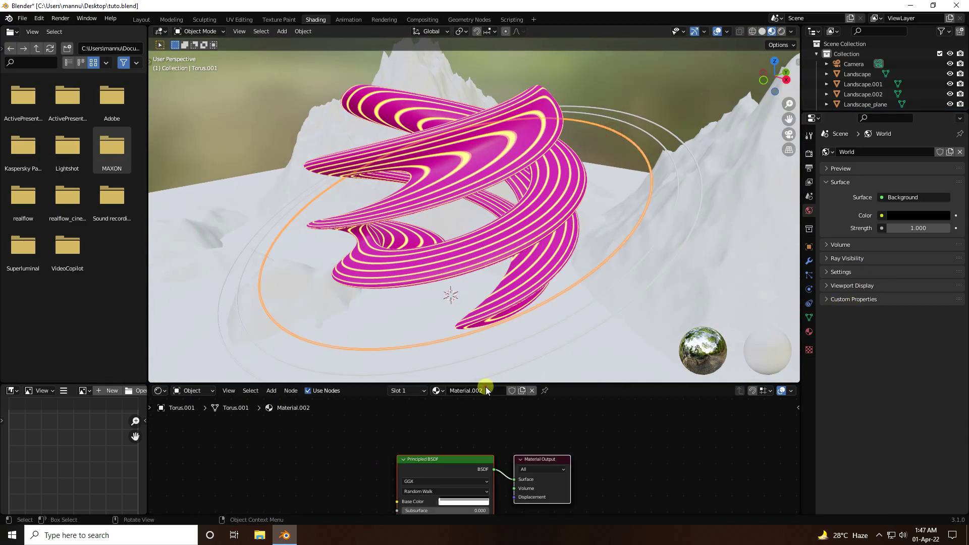
pyautogui.click(808, 333)
pyautogui.click(891, 241)
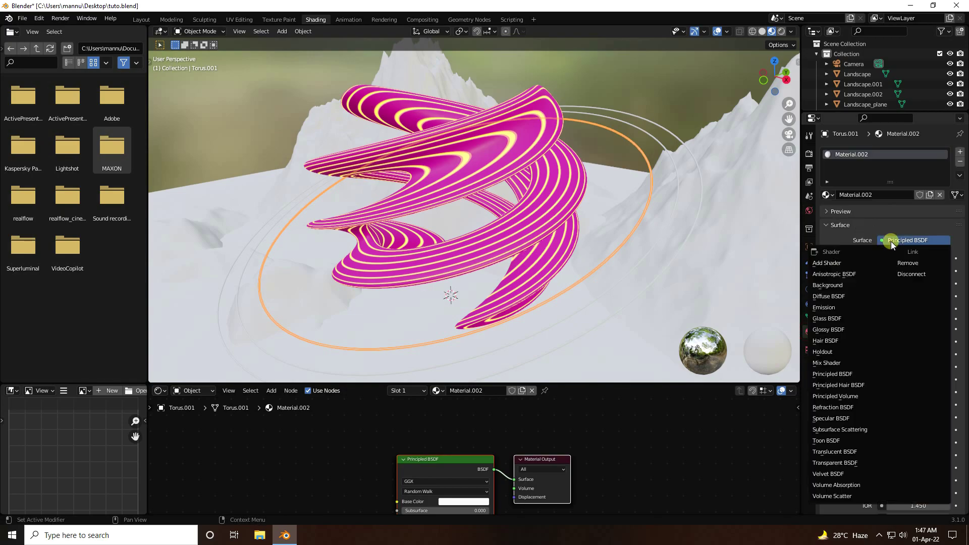
pyautogui.click(834, 306)
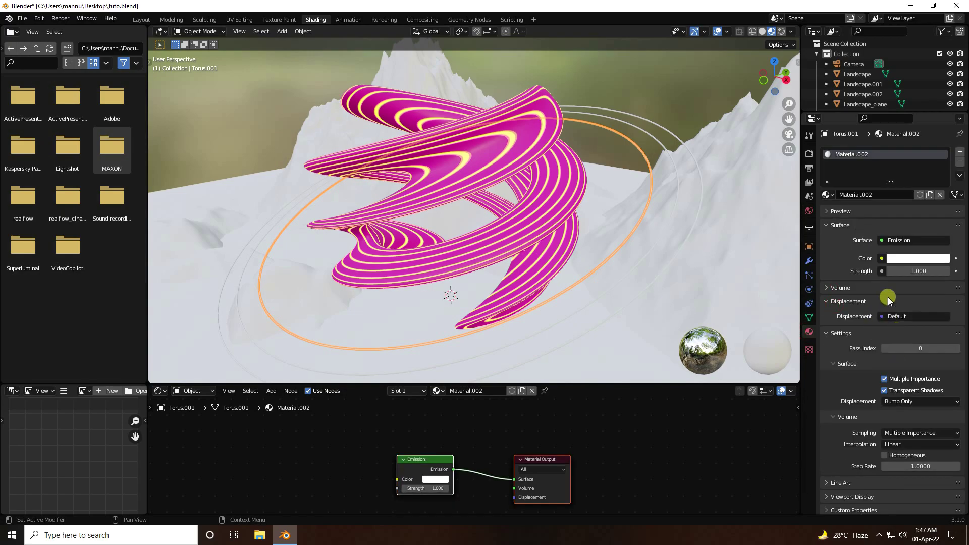
pyautogui.click(891, 259)
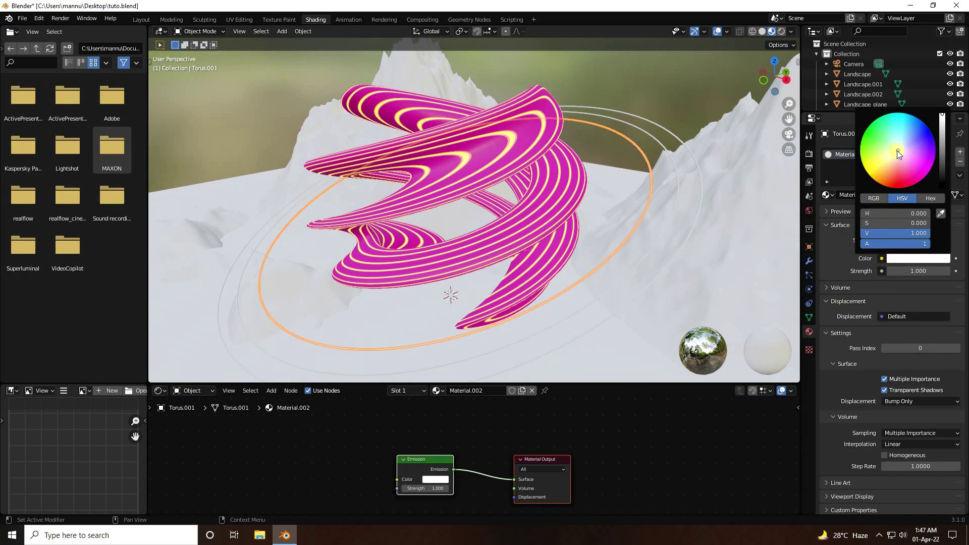
pyautogui.moveTo(897, 151); pyautogui.dragTo(922, 179)
pyautogui.click(916, 295)
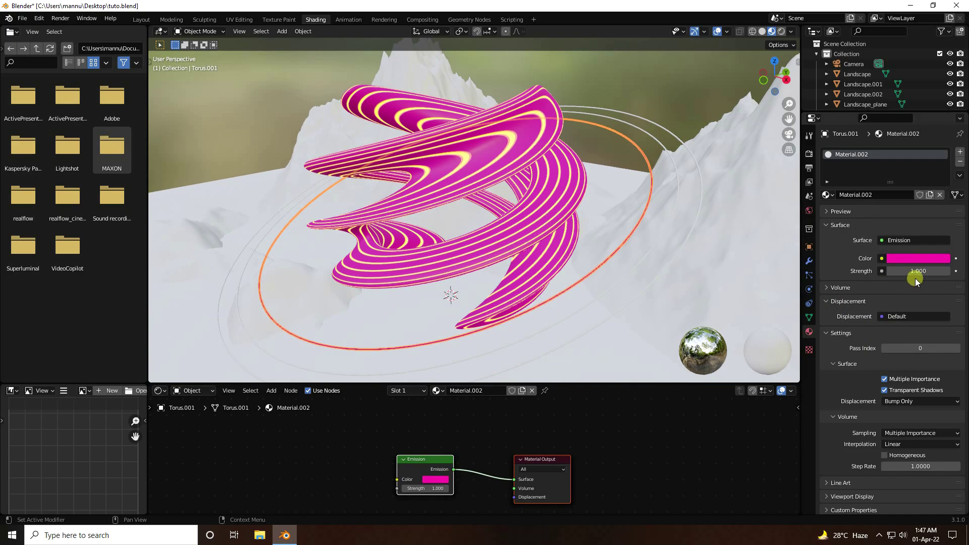
pyautogui.click(918, 272)
pyautogui.write('20')
pyautogui.press('Return')
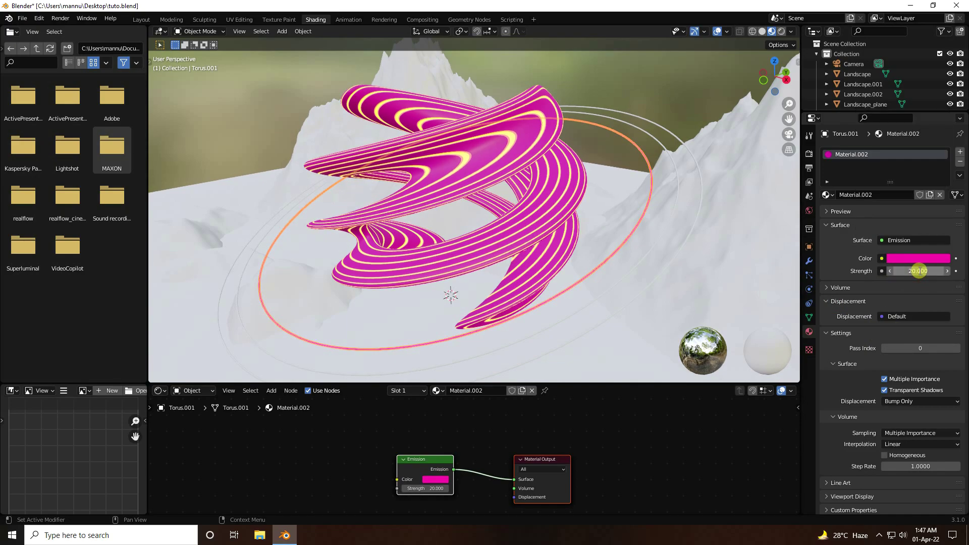
# Give ring Torus.002 a new cyan Emission material with strength 20
pyautogui.click(651, 135)
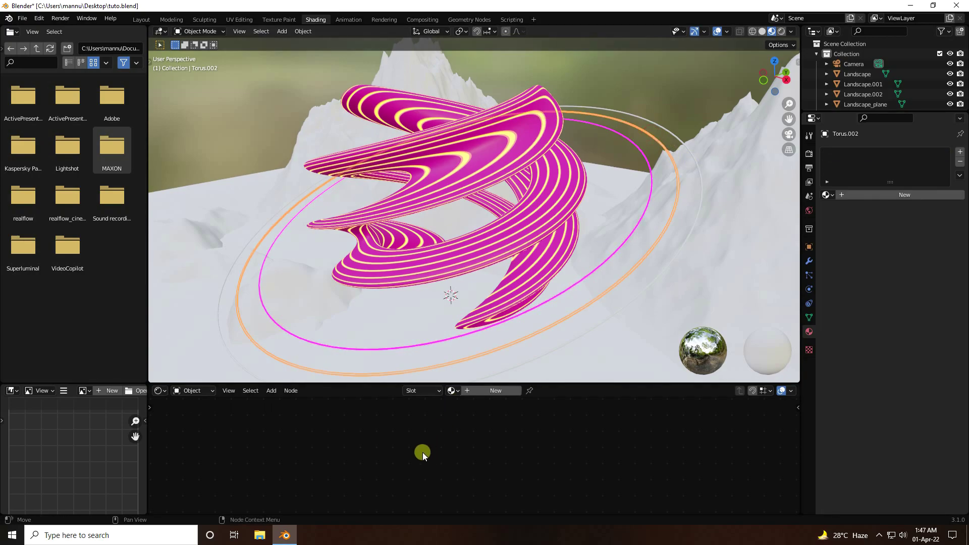
pyautogui.click(470, 390)
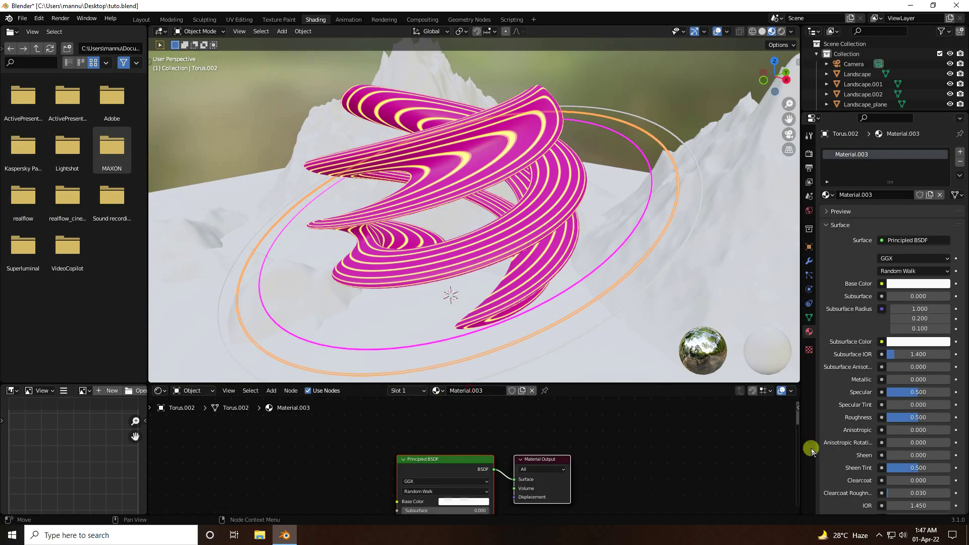
pyautogui.click(891, 242)
pyautogui.click(829, 311)
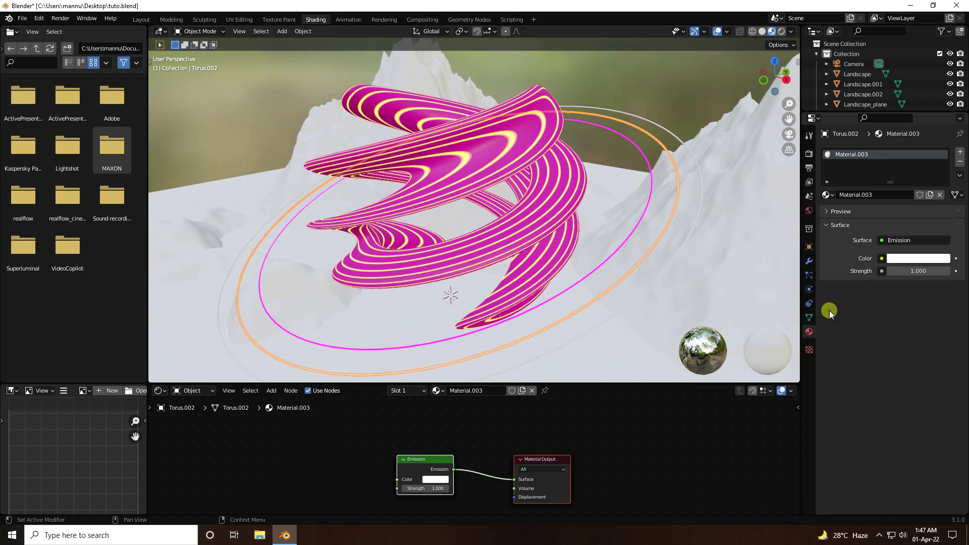
pyautogui.click(914, 271)
pyautogui.write('20')
pyautogui.press('Return')
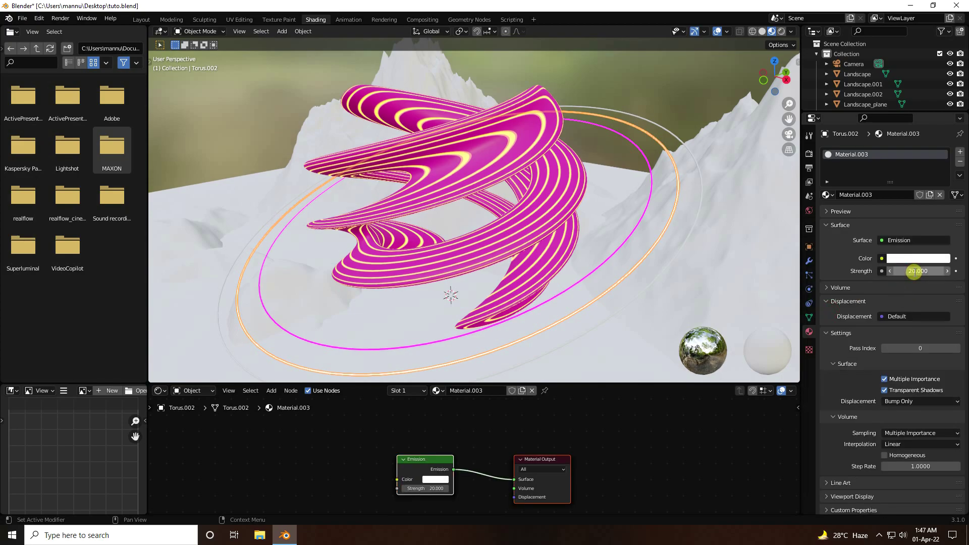
pyautogui.click(920, 258)
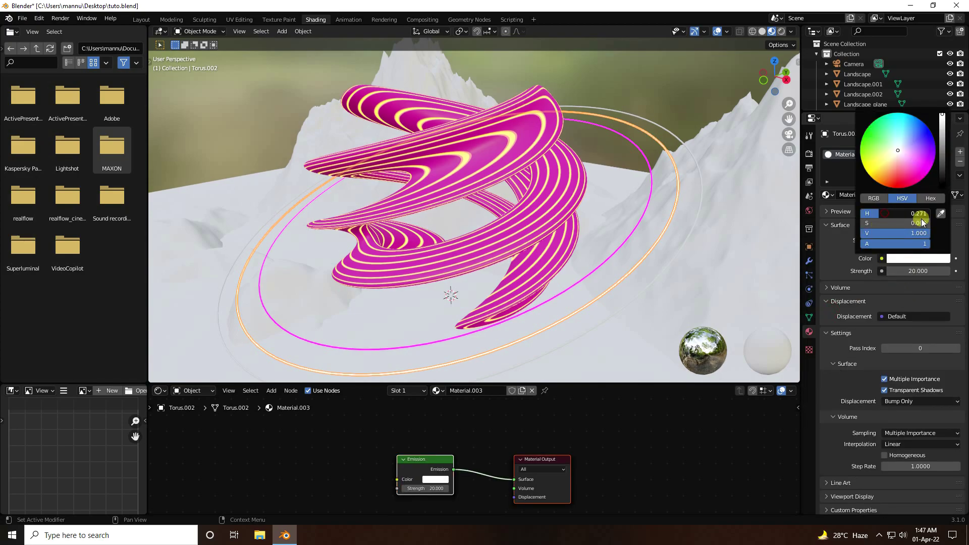
pyautogui.moveTo(921, 219)
pyautogui.mouseDown()
pyautogui.moveTo(958, 221)
pyautogui.moveTo(925, 223)
pyautogui.moveTo(933, 235)
pyautogui.mouseUp()
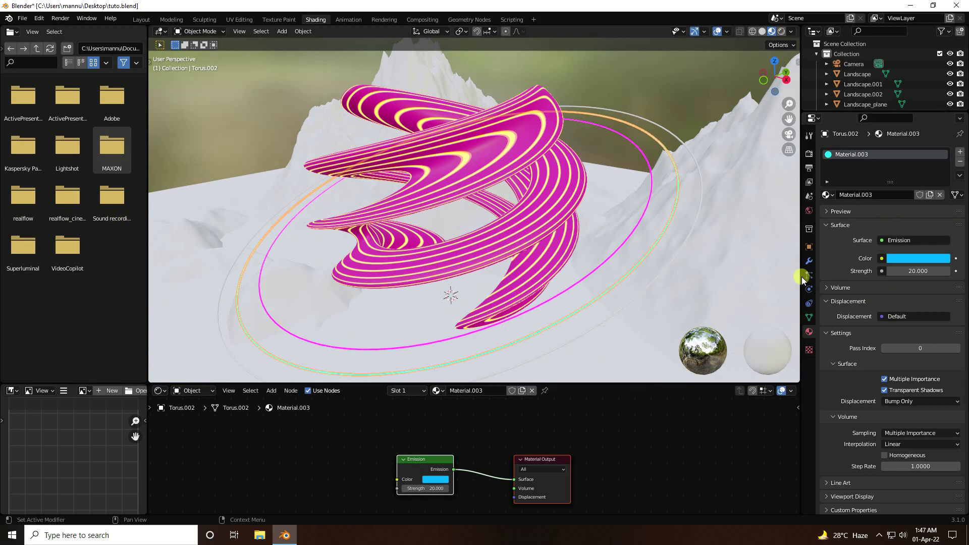
# Give the outer ring Torus.003 an orange Emission material at strength 20, then view the glow
pyautogui.click(668, 132)
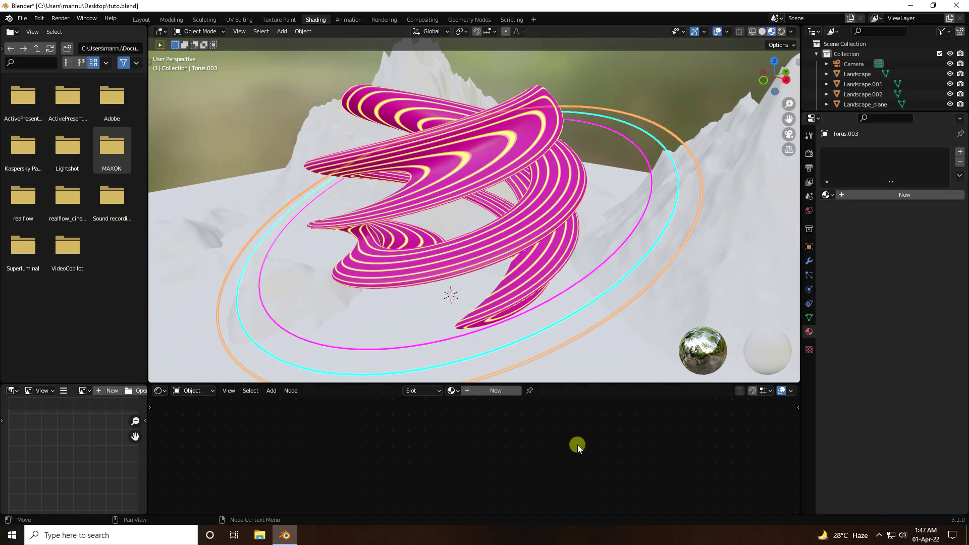
pyautogui.click(468, 392)
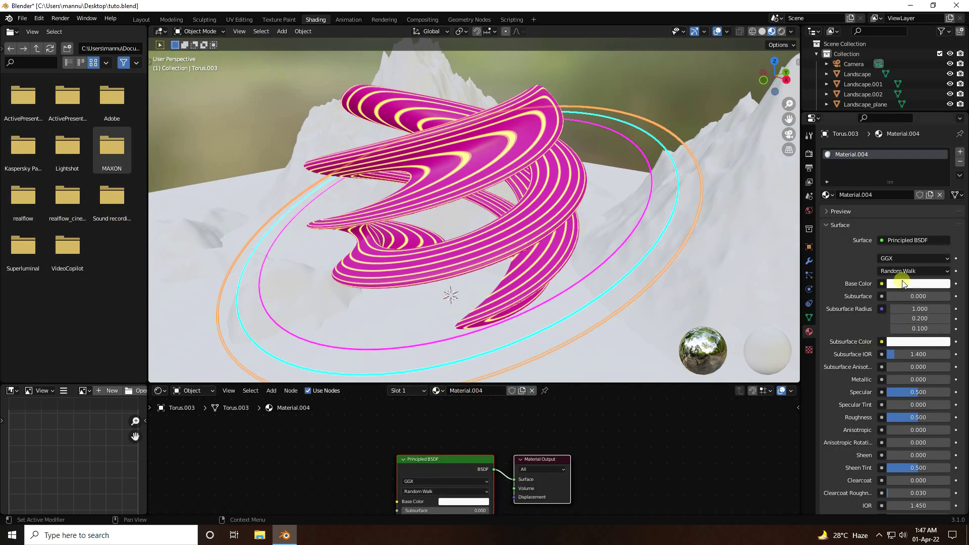
pyautogui.click(879, 242)
pyautogui.click(830, 307)
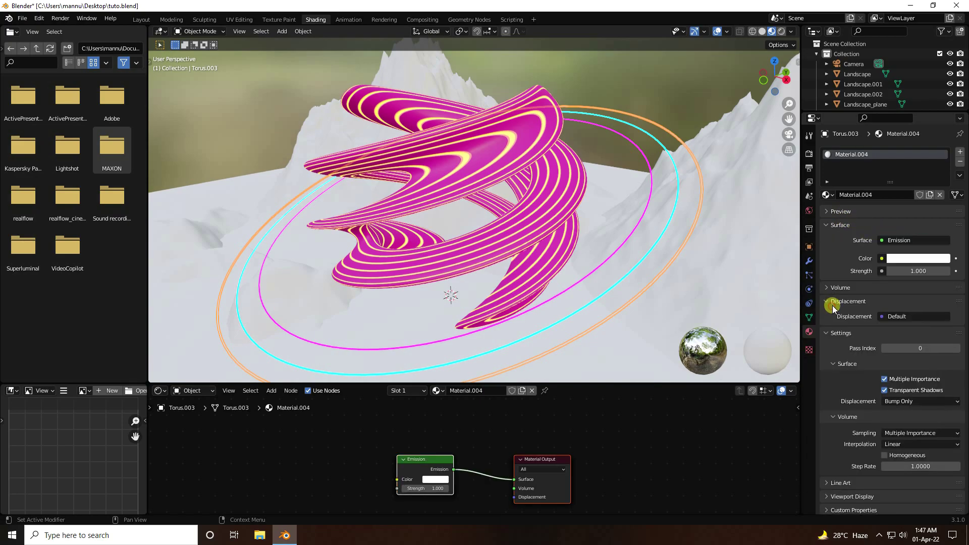
pyautogui.click(898, 257)
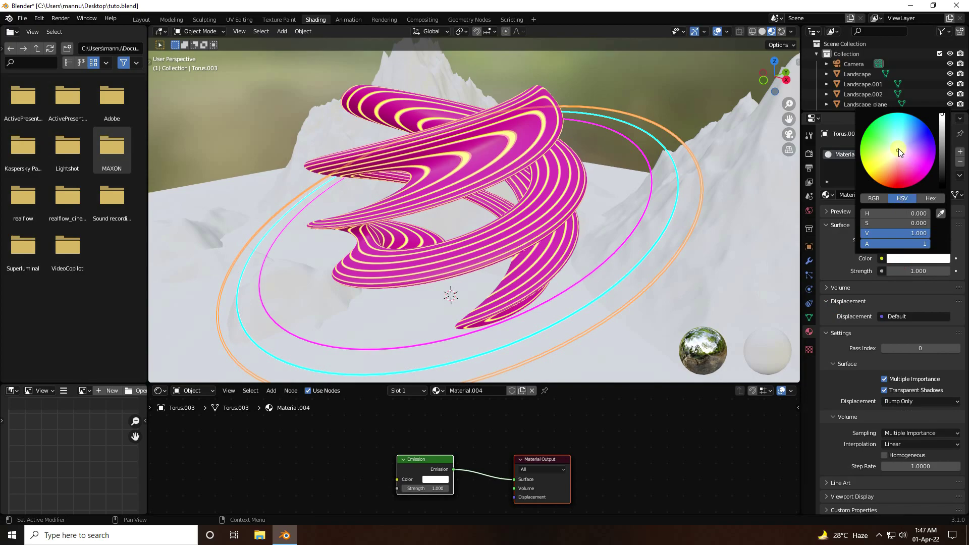
pyautogui.moveTo(898, 149); pyautogui.dragTo(886, 184)
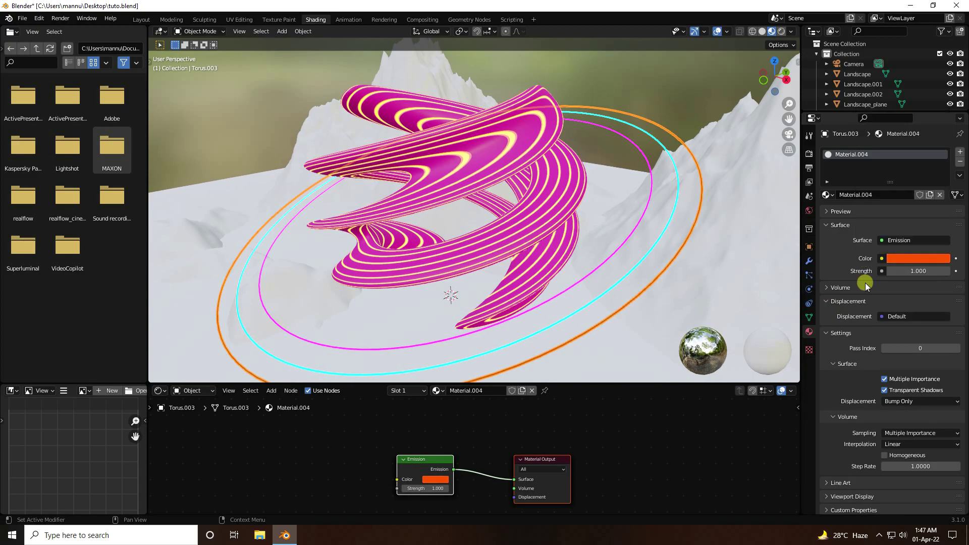
pyautogui.click(888, 271)
pyautogui.press('Return')
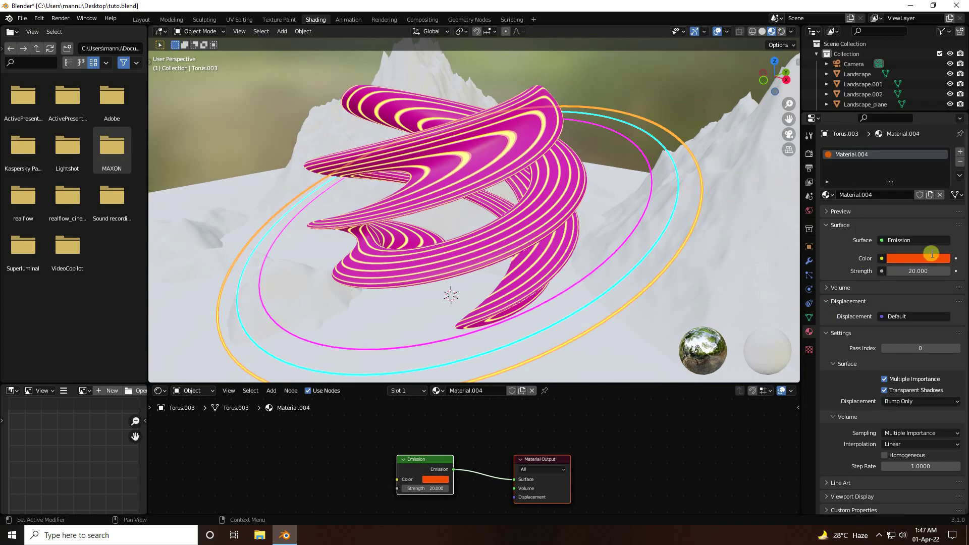
pyautogui.click(616, 81)
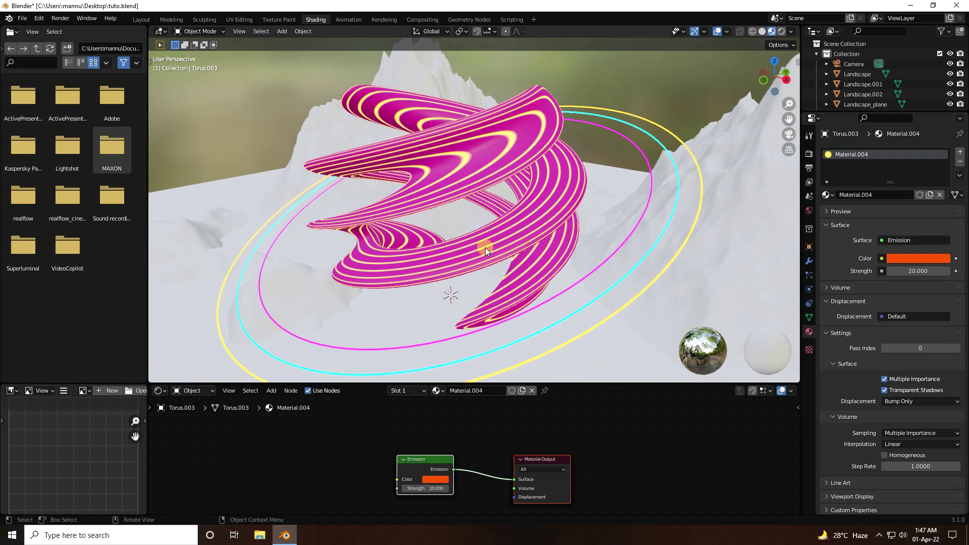
pyautogui.moveTo(485, 247)
pyautogui.mouseDown(button='middle')
pyautogui.moveTo(519, 236)
pyautogui.moveTo(613, 240)
pyautogui.moveTo(477, 230)
pyautogui.moveTo(458, 248)
pyautogui.moveTo(492, 256)
pyautogui.moveTo(486, 232)
pyautogui.mouseUp(button='middle')
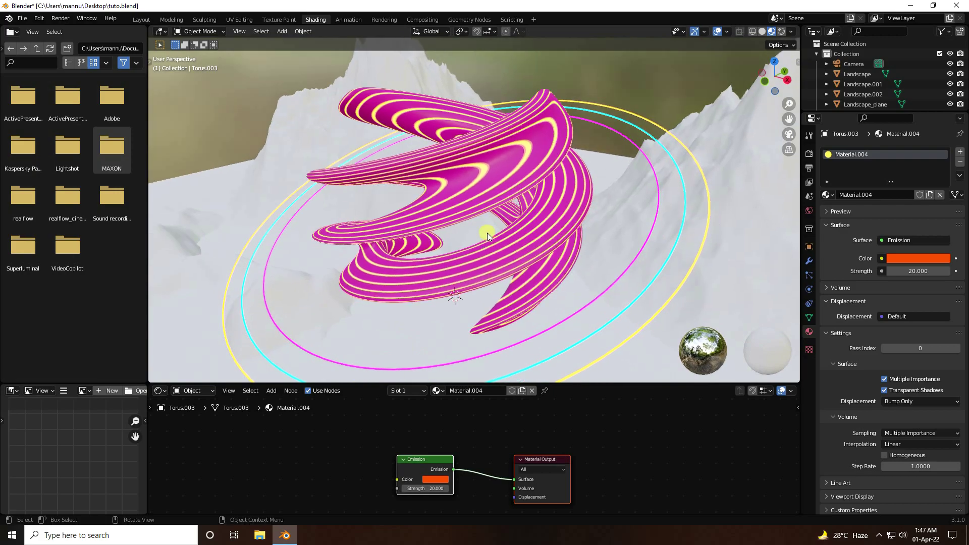
pyautogui.scroll(-4, 487, 232)
# Select the Landscape_plane and expand the outliner to list all scene objects
pyautogui.scroll(-3, 483, 203)
pyautogui.click(420, 283)
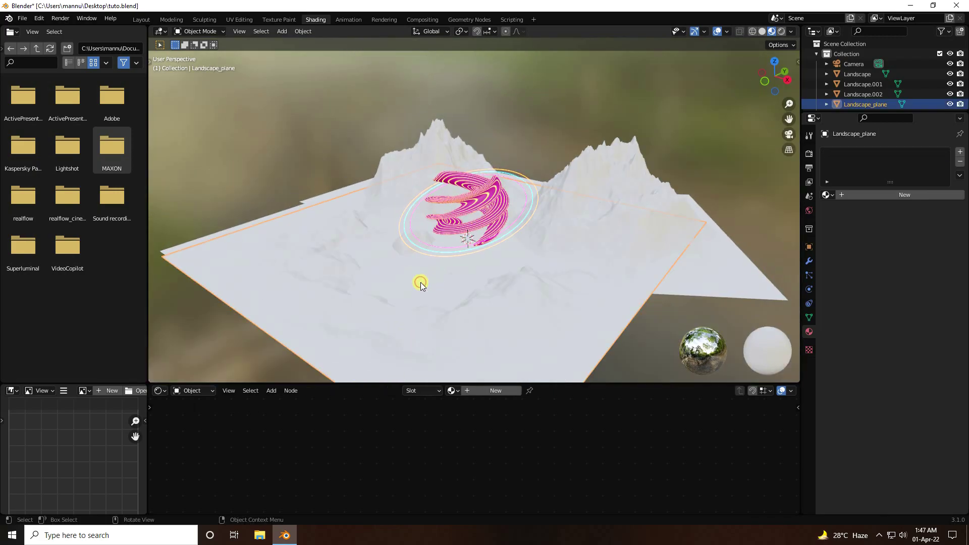
pyautogui.moveTo(419, 282); pyautogui.dragTo(434, 265, button='middle')
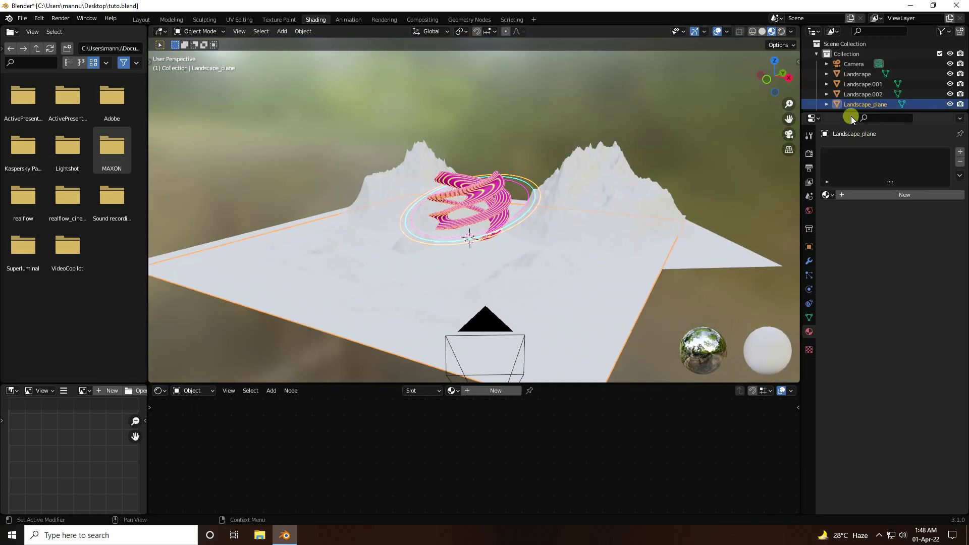
pyautogui.moveTo(842, 112); pyautogui.dragTo(842, 188)
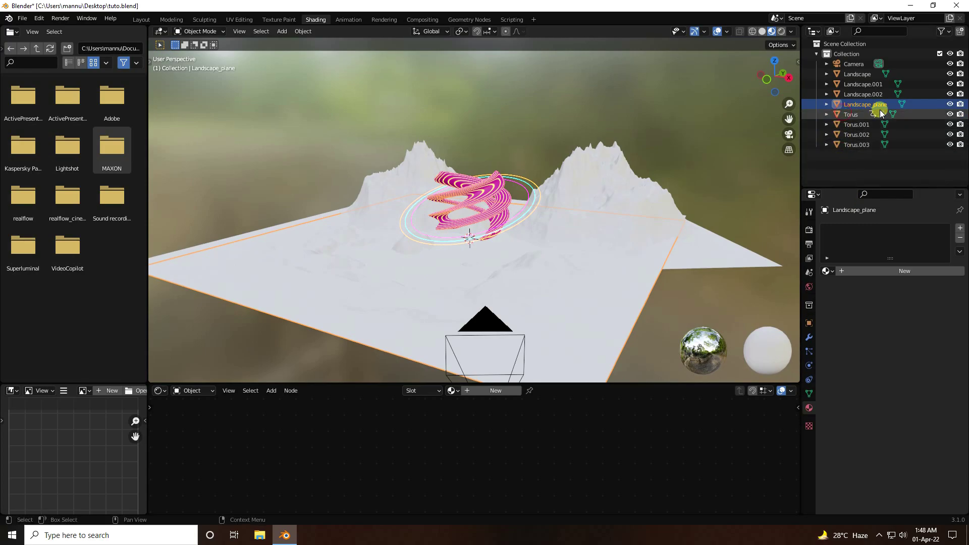
pyautogui.click(950, 104)
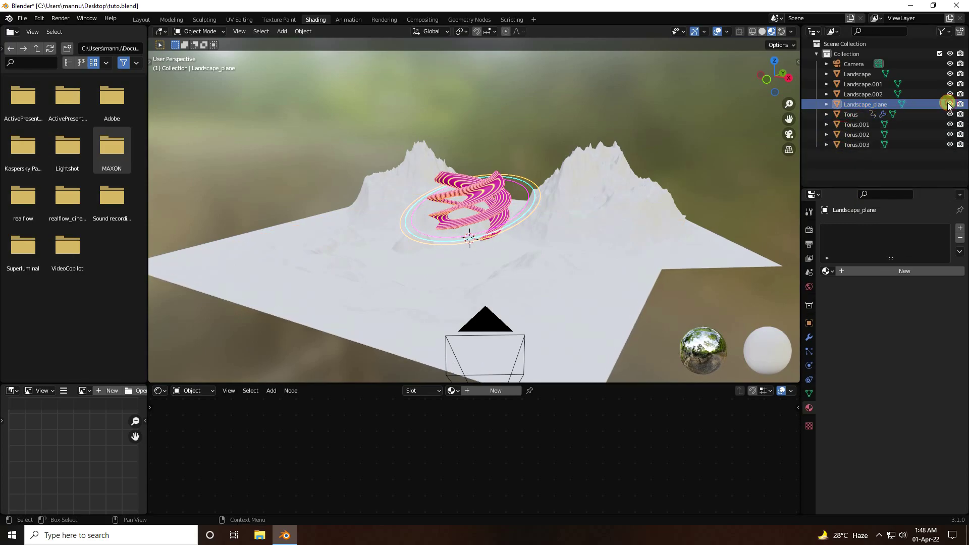
pyautogui.scroll(3, 469, 258)
# Create Material.005 for the plane with a black Base Color and start a node search
pyautogui.click(495, 391)
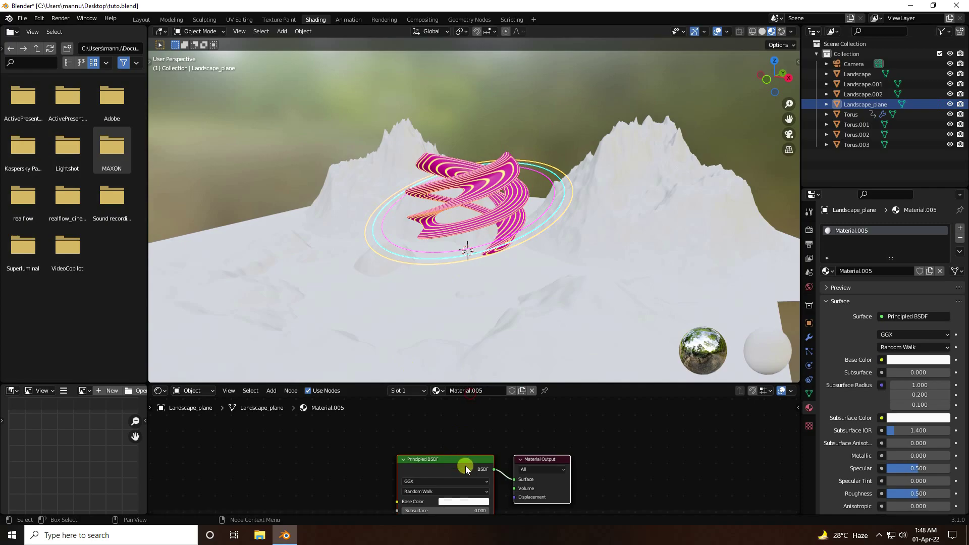
pyautogui.moveTo(444, 507); pyautogui.dragTo(469, 447, button='middle')
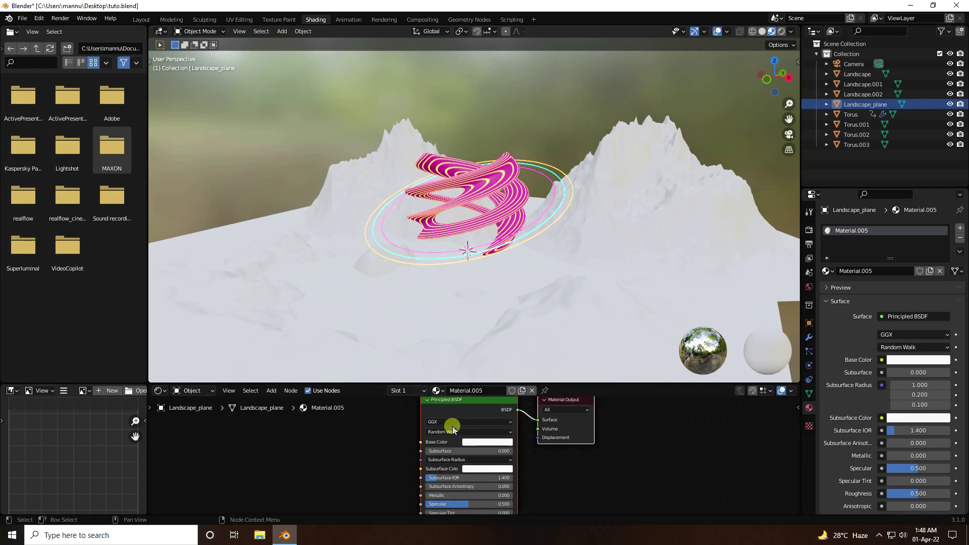
pyautogui.click(473, 444)
pyautogui.click(531, 382)
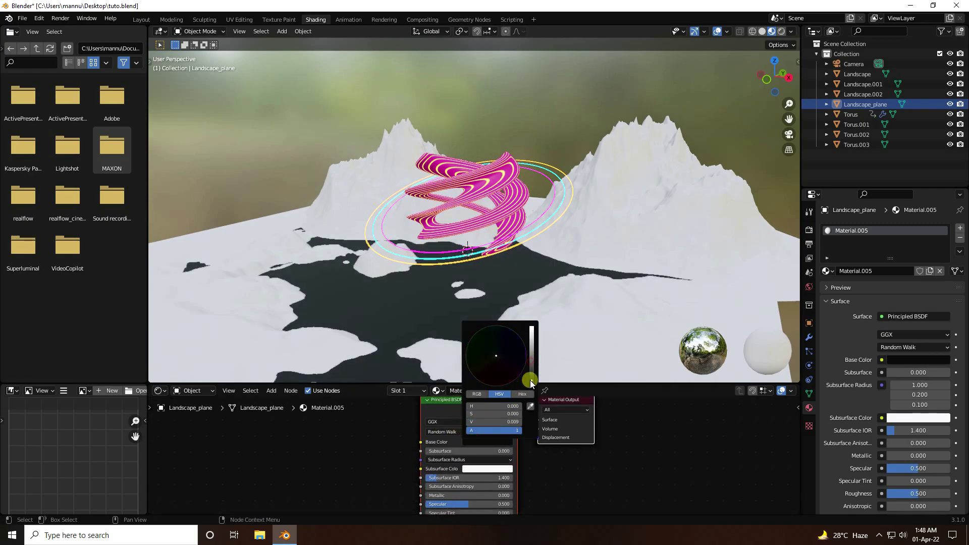
pyautogui.moveTo(304, 449); pyautogui.dragTo(327, 498, button='middle')
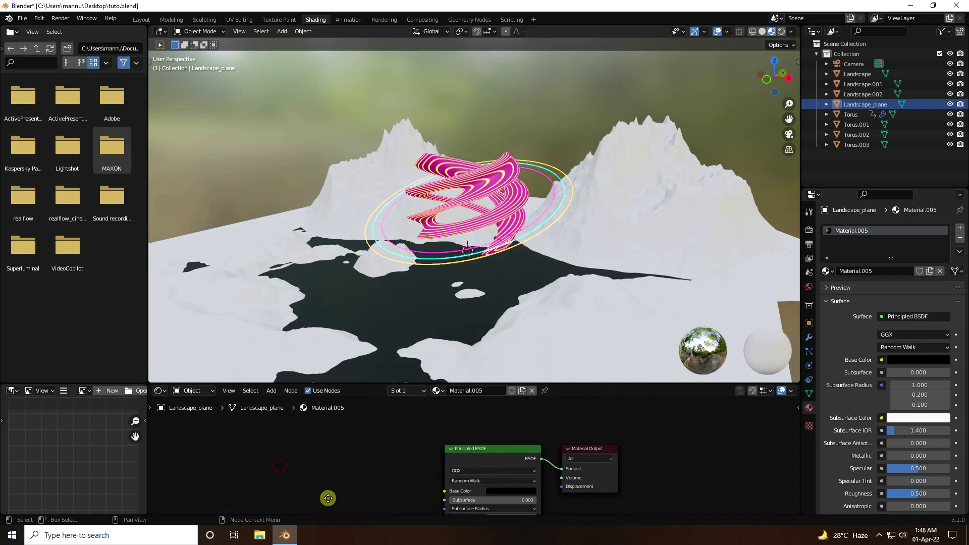
pyautogui.moveTo(351, 382); pyautogui.dragTo(357, 303)
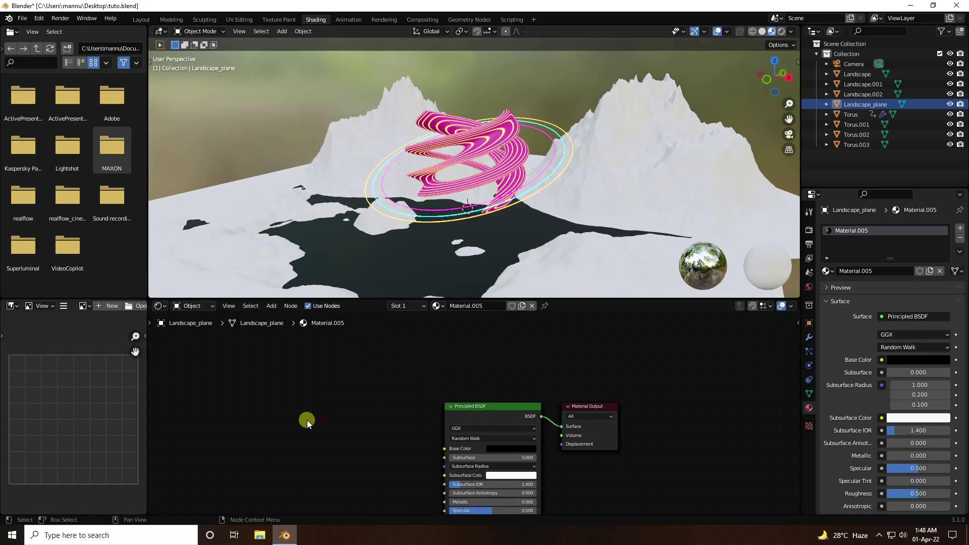
pyautogui.hotkey('shift', 'a')
pyautogui.click(299, 418)
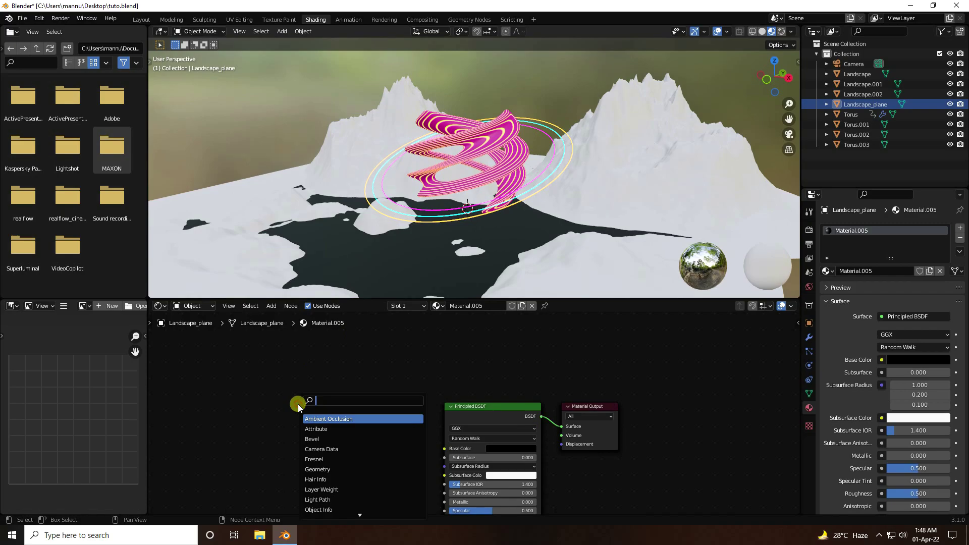
# Add a ColorRamp node with stops at 0.5 and 0.45
pyautogui.write('colo')
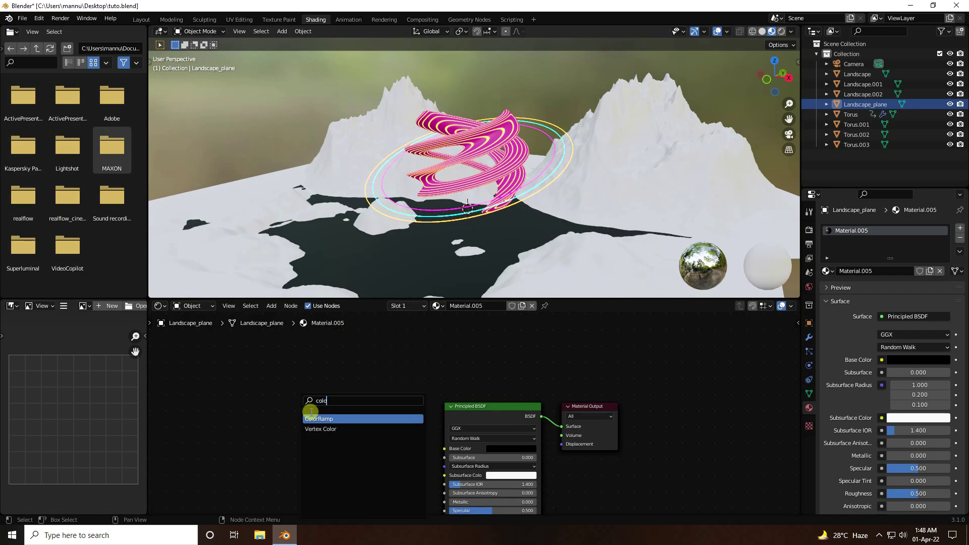
pyautogui.click(318, 418)
pyautogui.scroll(3, 353, 442)
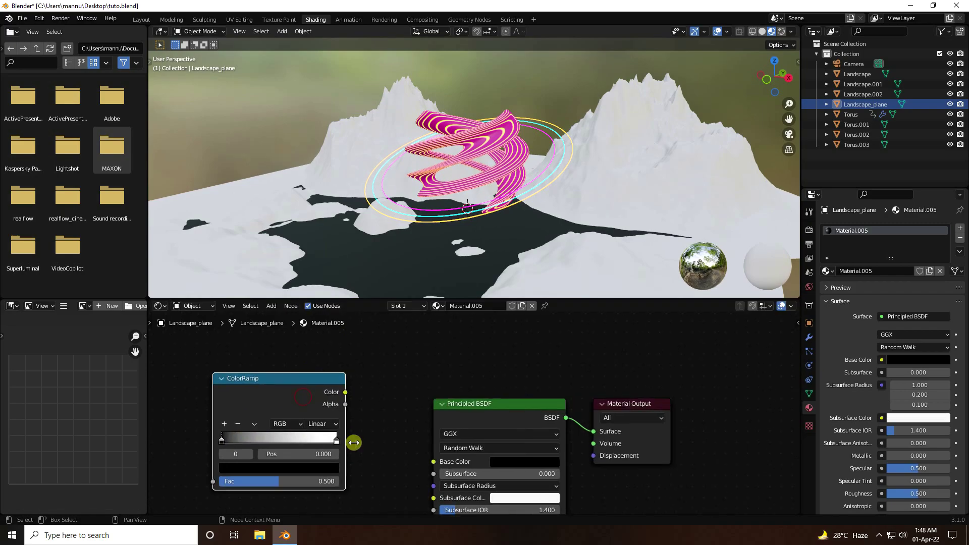
pyautogui.click(421, 422)
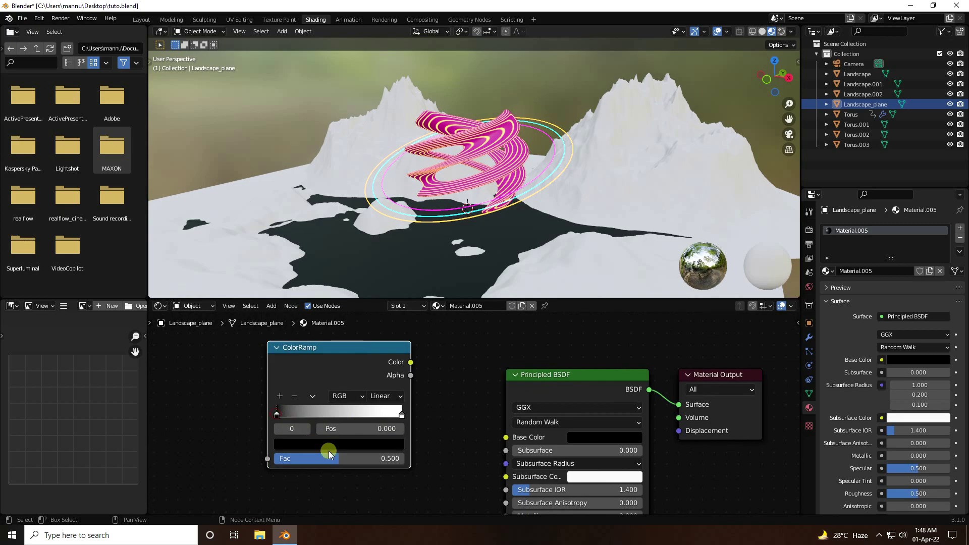
pyautogui.doubleClick(365, 428)
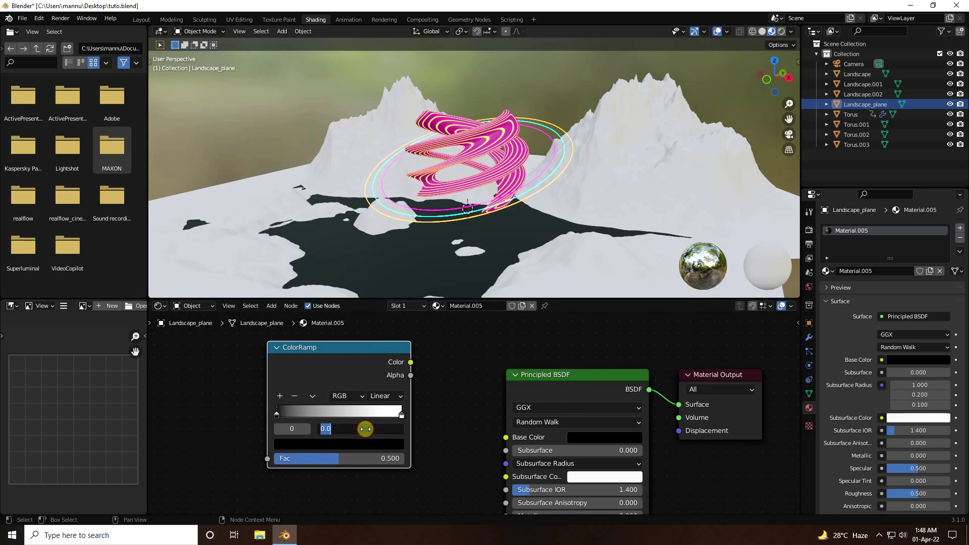
pyautogui.press('Return')
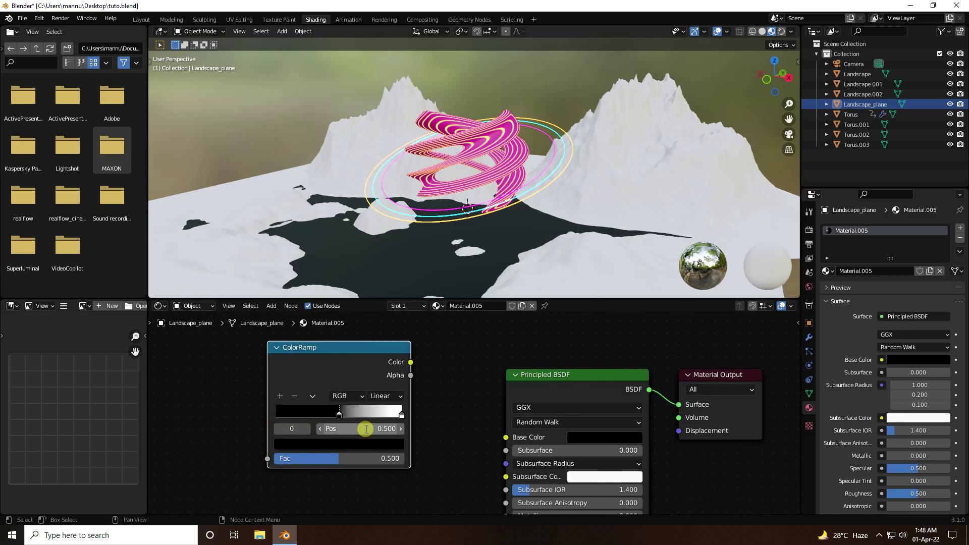
pyautogui.click(401, 417)
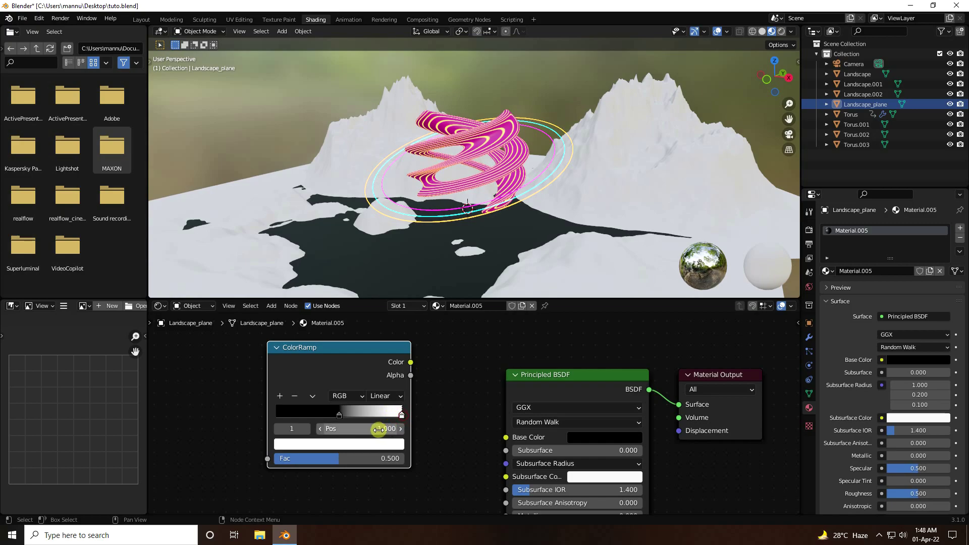
pyautogui.doubleClick(379, 430)
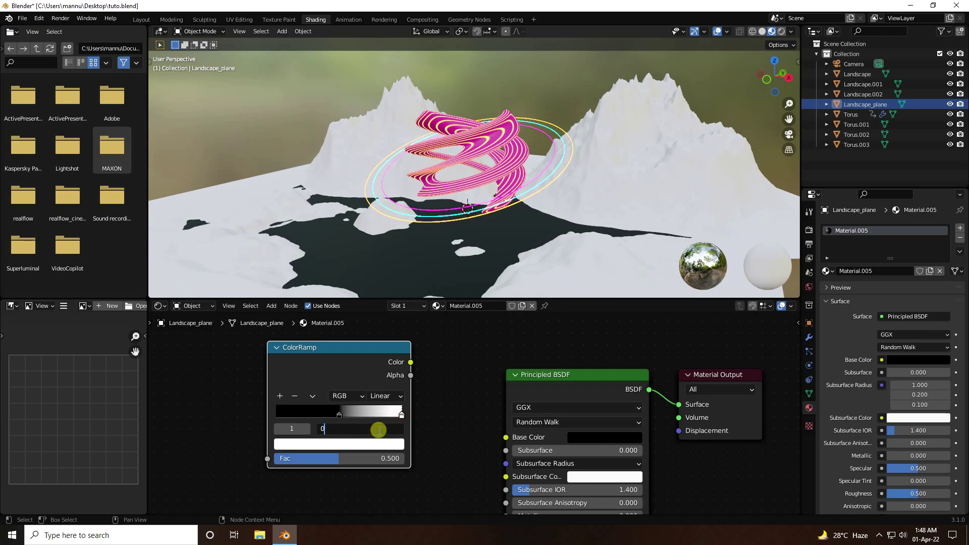
pyautogui.write('0.45')
pyautogui.press('Return')
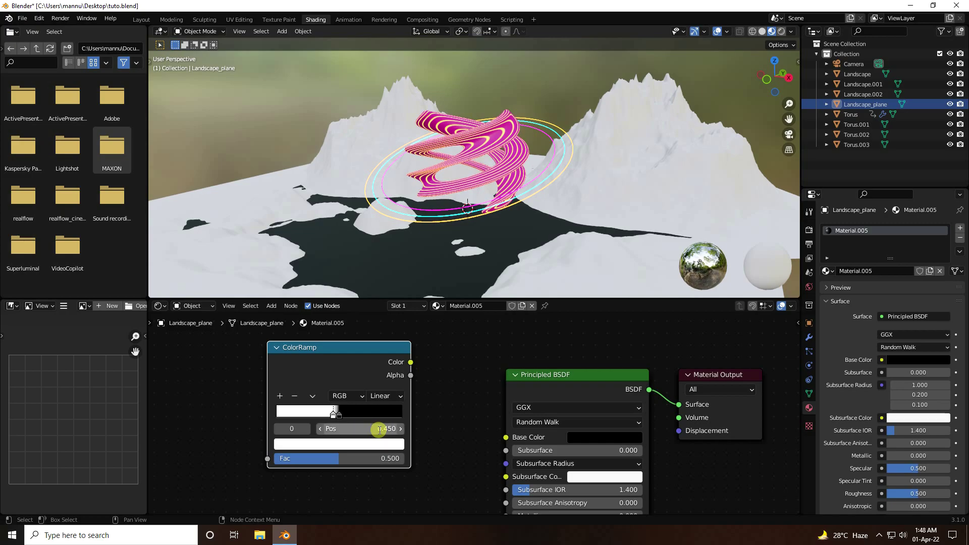
# Connect the ColorRamp's Color output to the Principled BSDF Roughness input
pyautogui.scroll(-1, 454, 405)
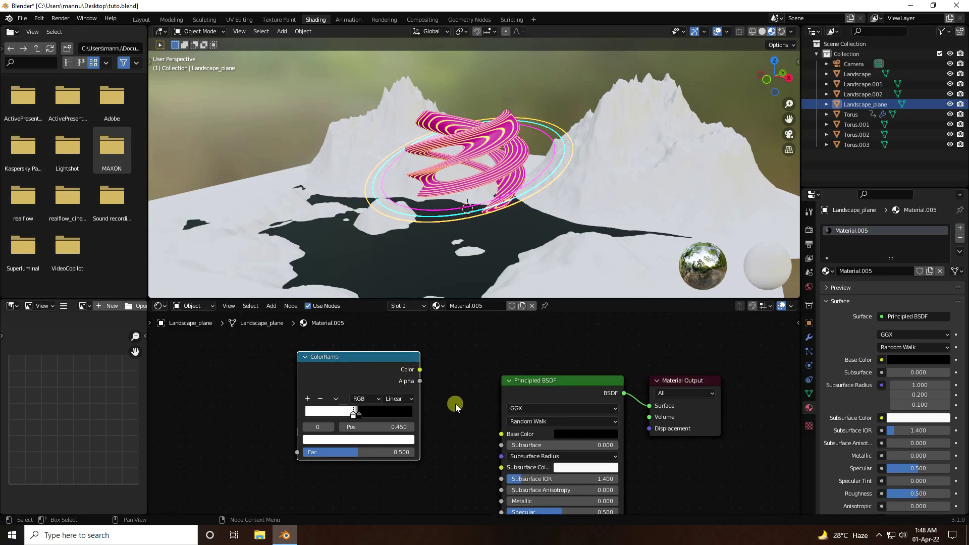
pyautogui.moveTo(454, 404); pyautogui.dragTo(417, 356, button='middle')
pyautogui.moveTo(358, 328); pyautogui.dragTo(454, 480)
pyautogui.click(409, 376)
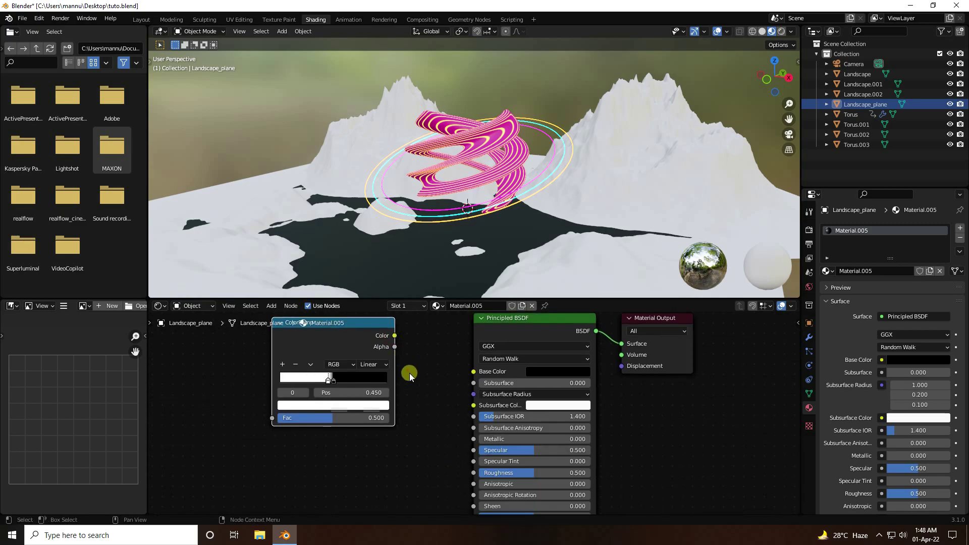
pyautogui.moveTo(395, 337)
pyautogui.mouseDown()
pyautogui.moveTo(462, 477)
pyautogui.moveTo(473, 473)
pyautogui.mouseUp()
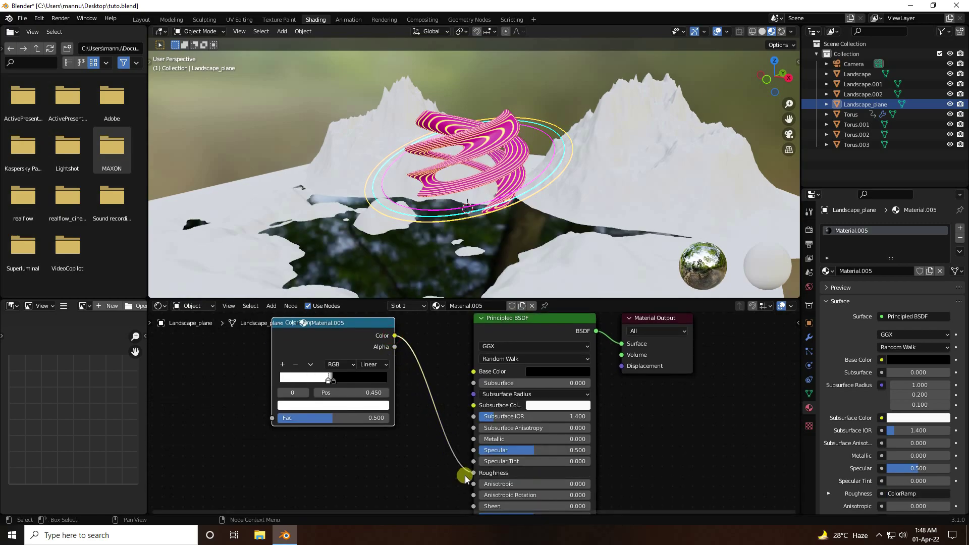
pyautogui.scroll(-2, 422, 437)
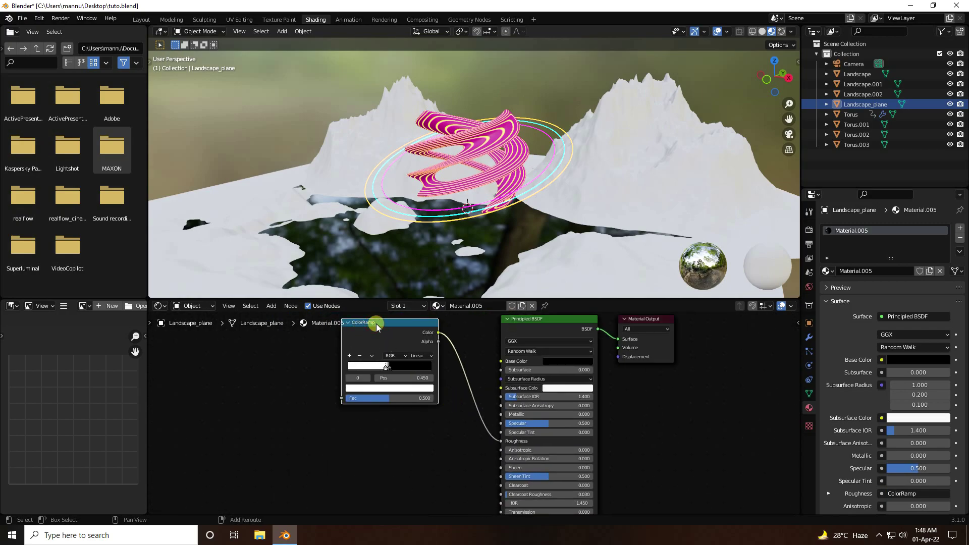
# Duplicate the ColorRamp and add a Bump node beside it
pyautogui.hotkey('shift', 'd')
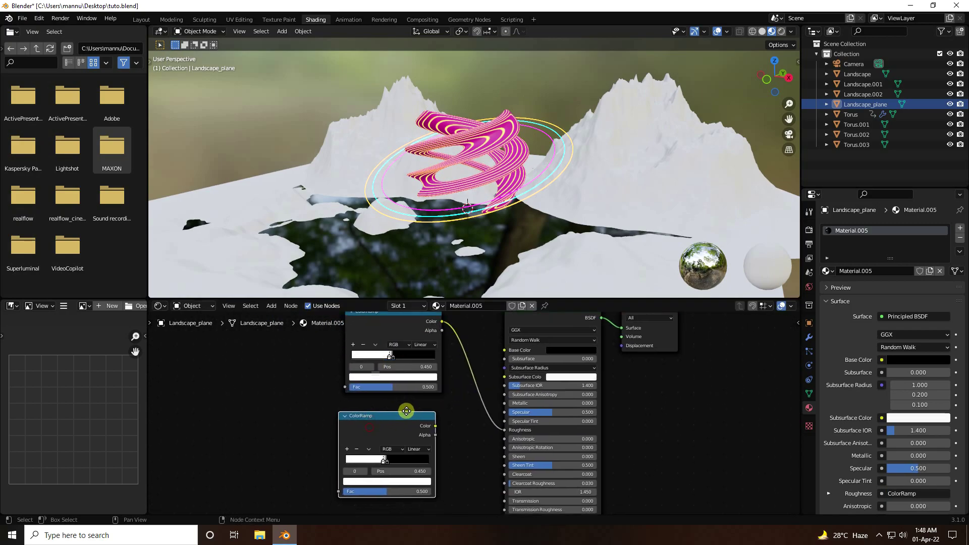
pyautogui.click(363, 378)
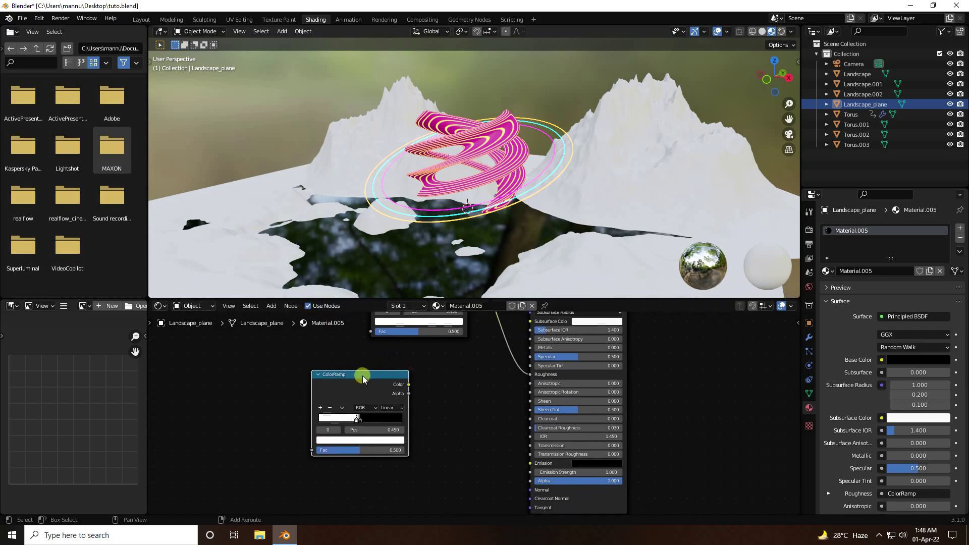
pyautogui.hotkey('shift', 'a')
pyautogui.click(353, 376)
pyautogui.write('bump')
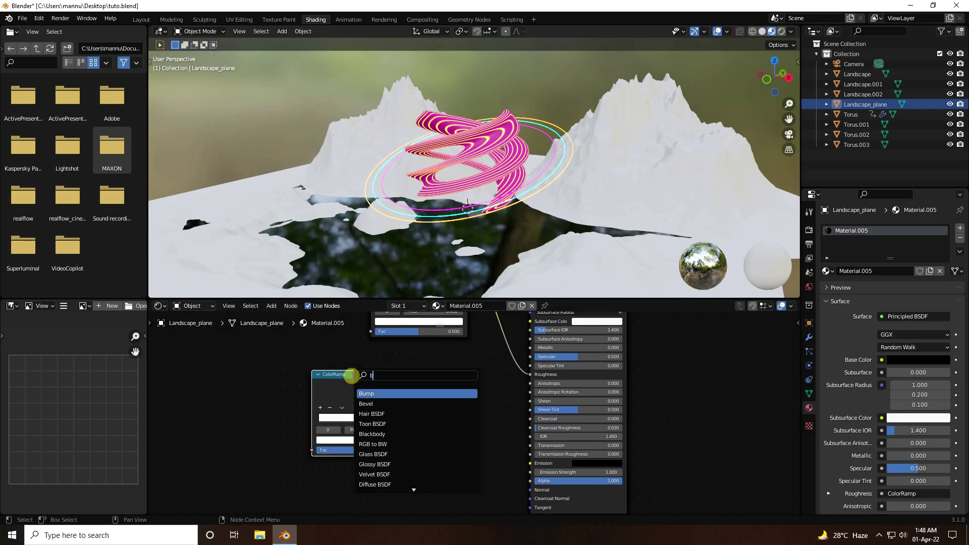
pyautogui.press('Return')
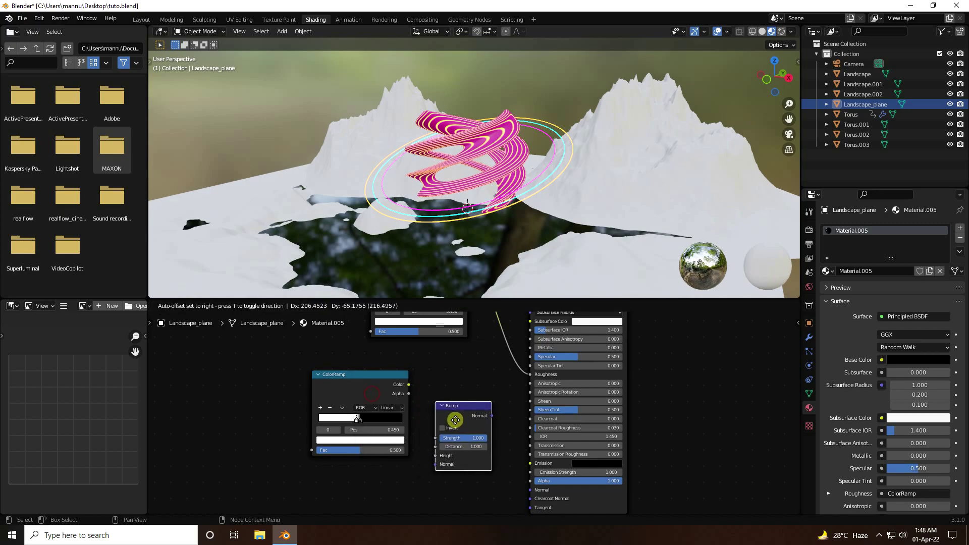
pyautogui.click(463, 433)
pyautogui.moveTo(462, 433); pyautogui.dragTo(420, 379, button='middle')
# Link the ColorRamp copy to Bump Height and Bump Normal to BSDF Normal, strength 2
pyautogui.moveTo(367, 344); pyautogui.dragTo(394, 414)
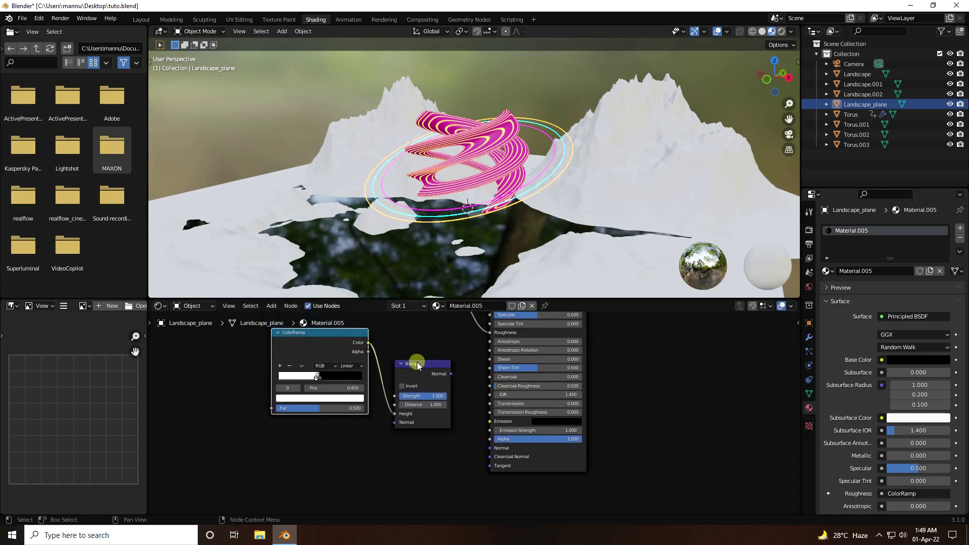
pyautogui.moveTo(452, 375); pyautogui.dragTo(489, 448)
pyautogui.moveTo(476, 453); pyautogui.dragTo(467, 479, button='middle')
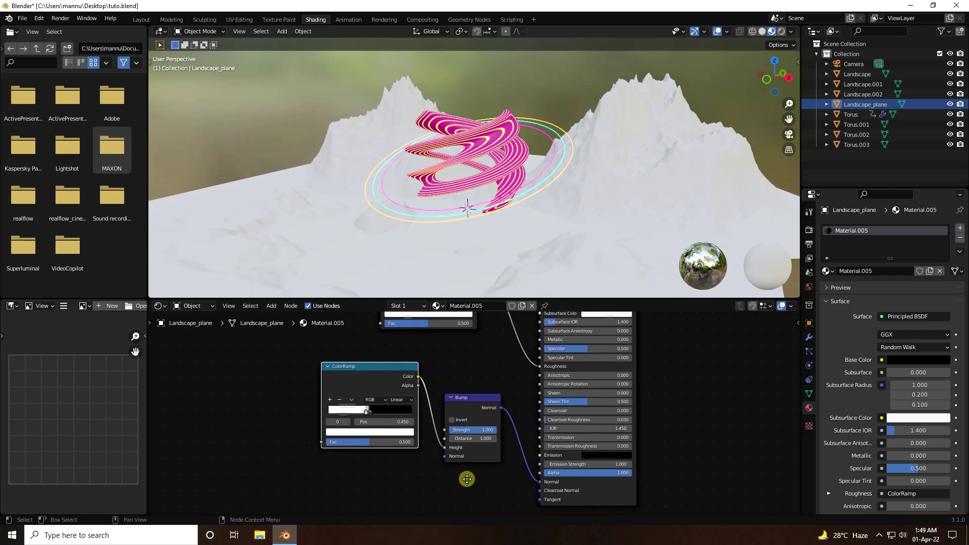
pyautogui.click(480, 430)
pyautogui.press('Return')
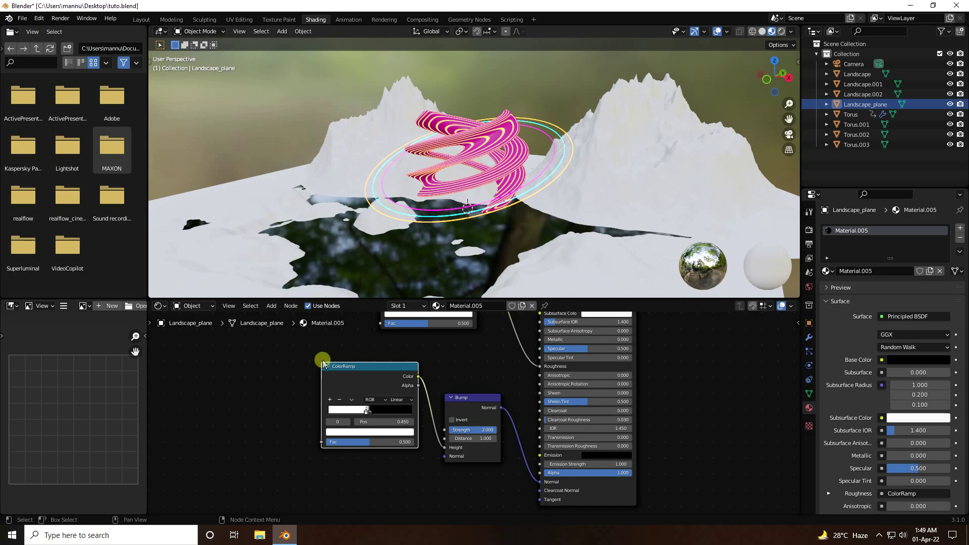
pyautogui.moveTo(323, 364); pyautogui.dragTo(454, 439, button='middle')
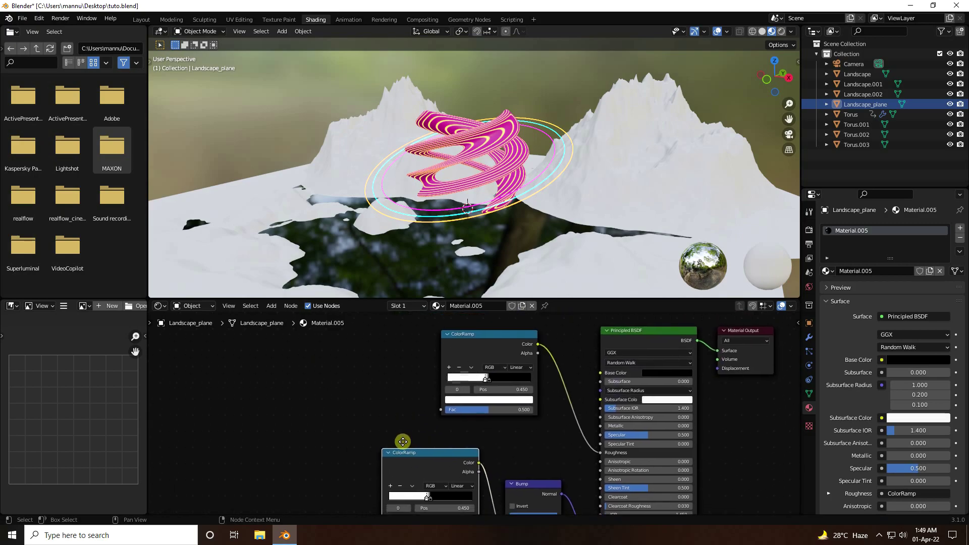
# Add a Noise Texture and connect it to the Fac input of both ColorRamps
pyautogui.hotkey('shift', 'a')
pyautogui.click(362, 386)
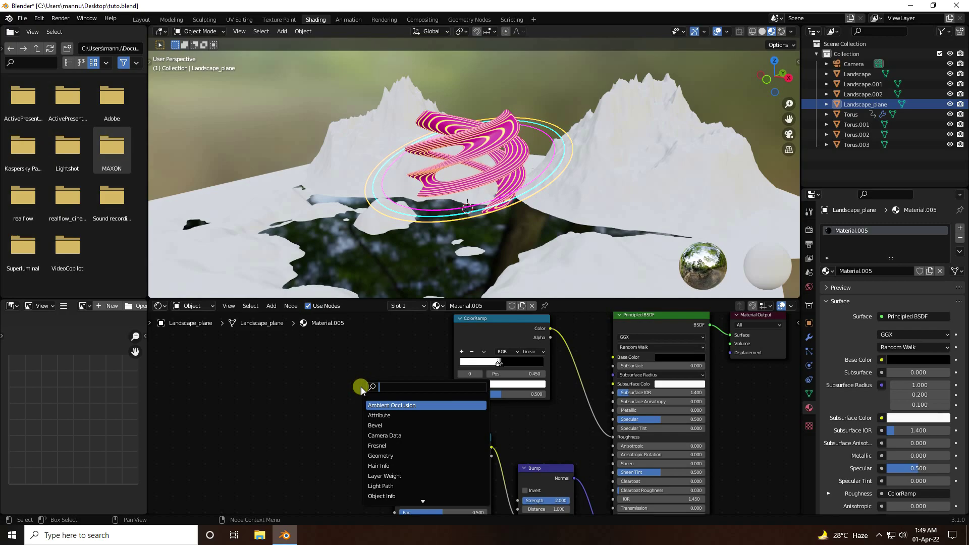
pyautogui.write('noi')
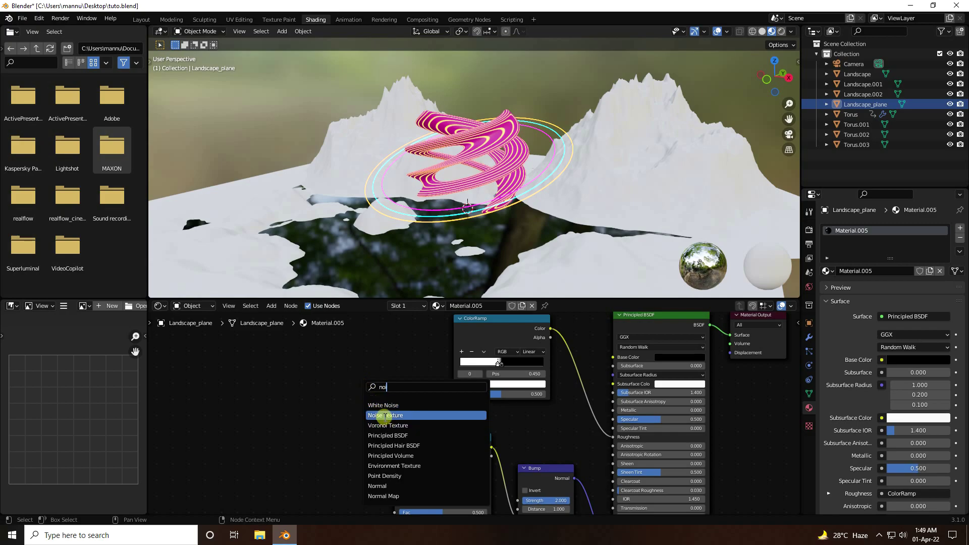
pyautogui.click(383, 415)
pyautogui.moveTo(345, 352); pyautogui.dragTo(453, 394)
pyautogui.moveTo(346, 353); pyautogui.dragTo(391, 451)
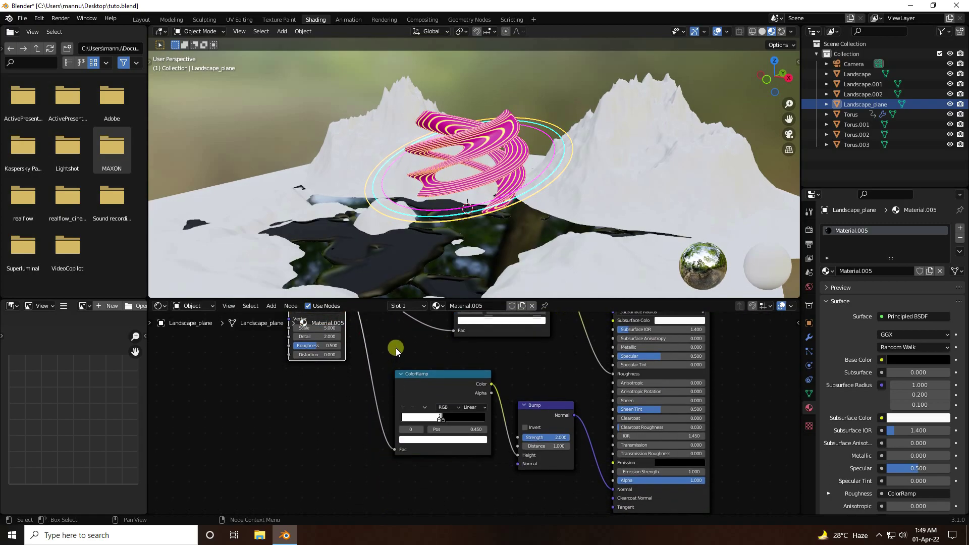
pyautogui.moveTo(395, 341); pyautogui.dragTo(404, 424, button='middle')
# Set the Noise Texture Scale to 15 and Detail to 15
pyautogui.scroll(1, 442, 415)
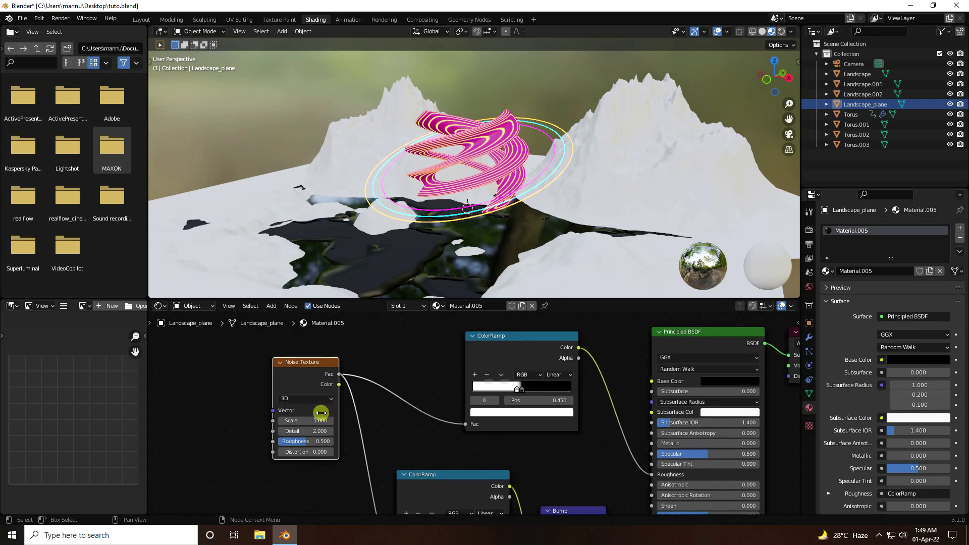
pyautogui.press('Return')
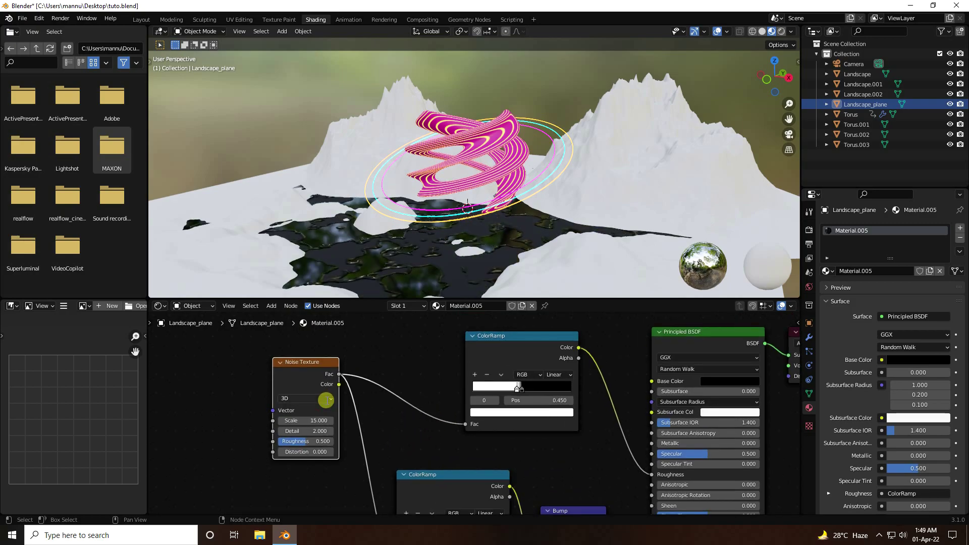
pyautogui.click(314, 431)
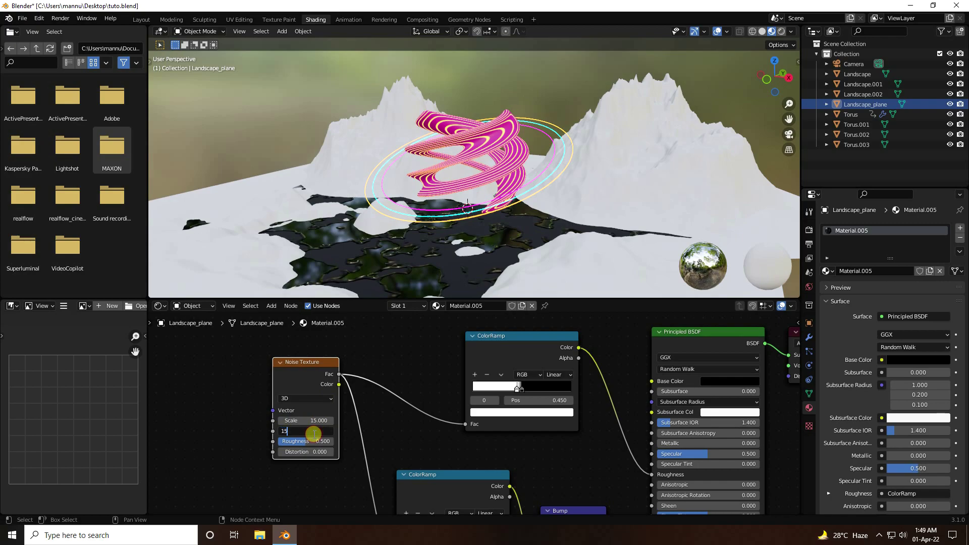
pyautogui.press('Return')
pyautogui.scroll(3, 435, 282)
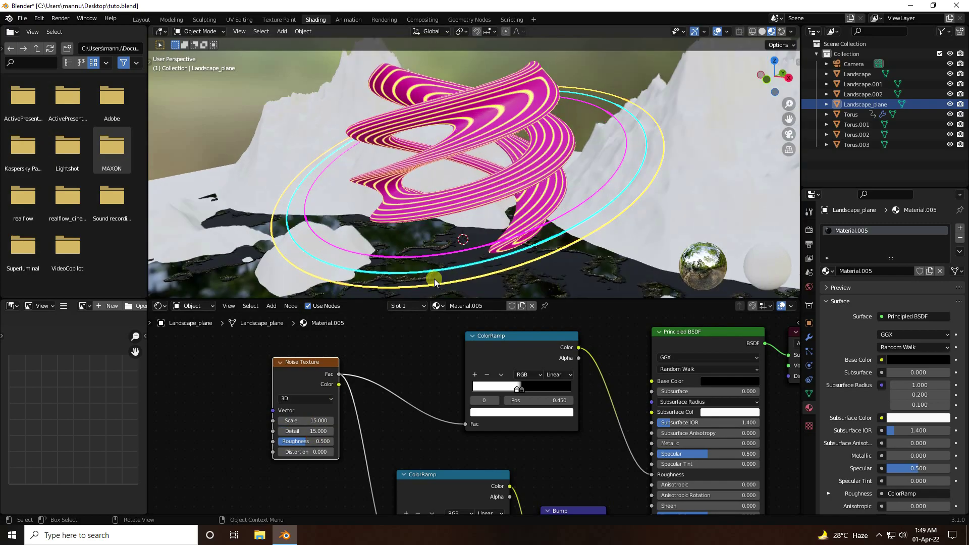
pyautogui.moveTo(447, 270); pyautogui.dragTo(440, 197, button='middle')
pyautogui.moveTo(580, 474); pyautogui.dragTo(592, 359, button='middle')
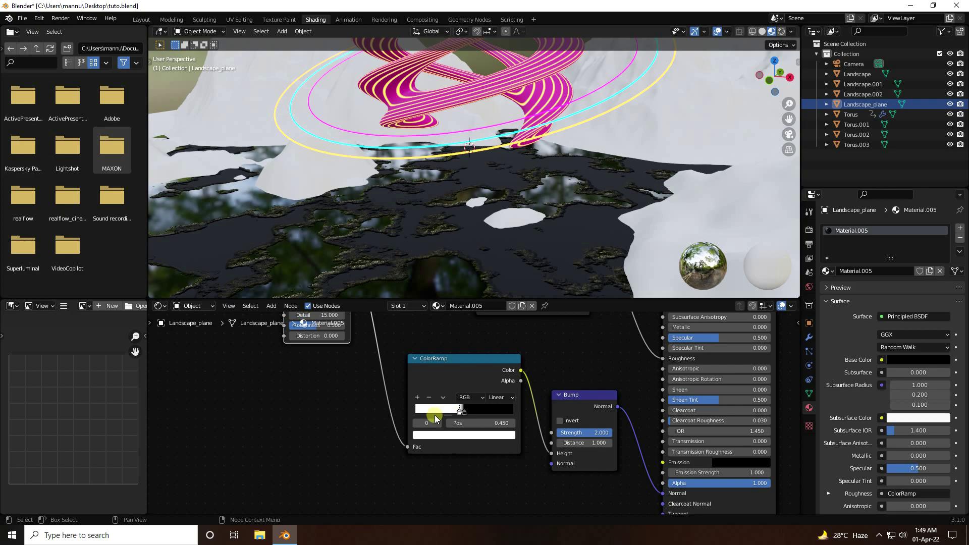
# Move the bump ColorRamp's black stop to 0.25 and white stop to 0.5, then inspect the terrain
pyautogui.click(464, 412)
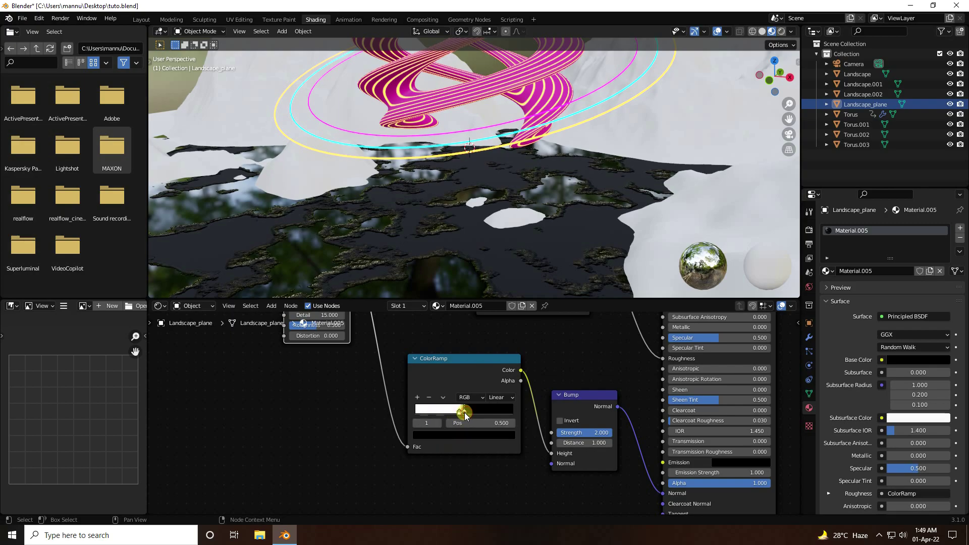
pyautogui.click(496, 423)
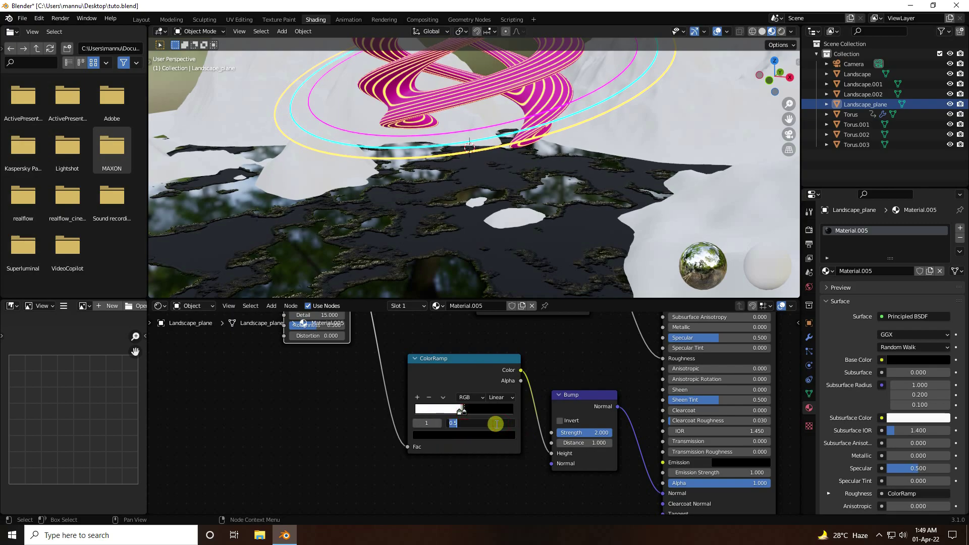
pyautogui.write('0.25')
pyautogui.press('Return')
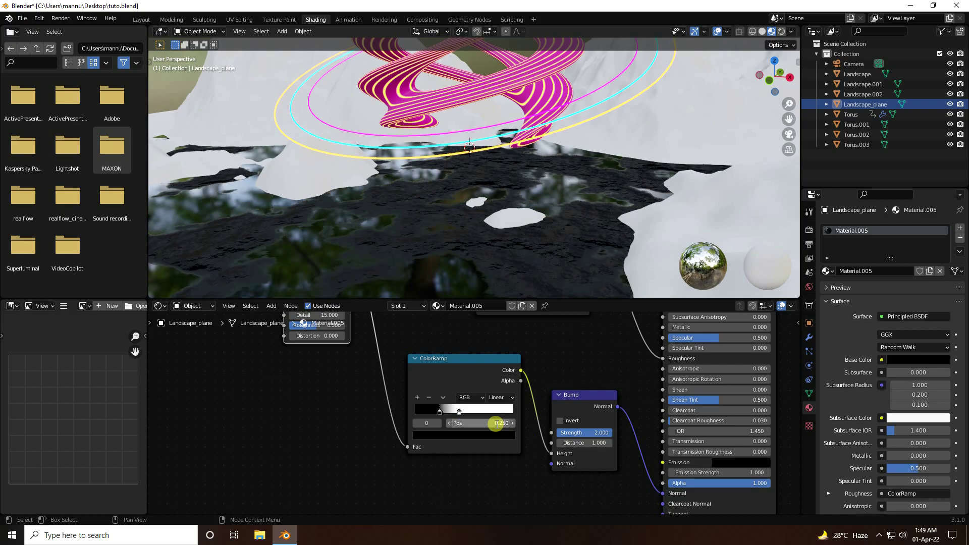
pyautogui.click(459, 412)
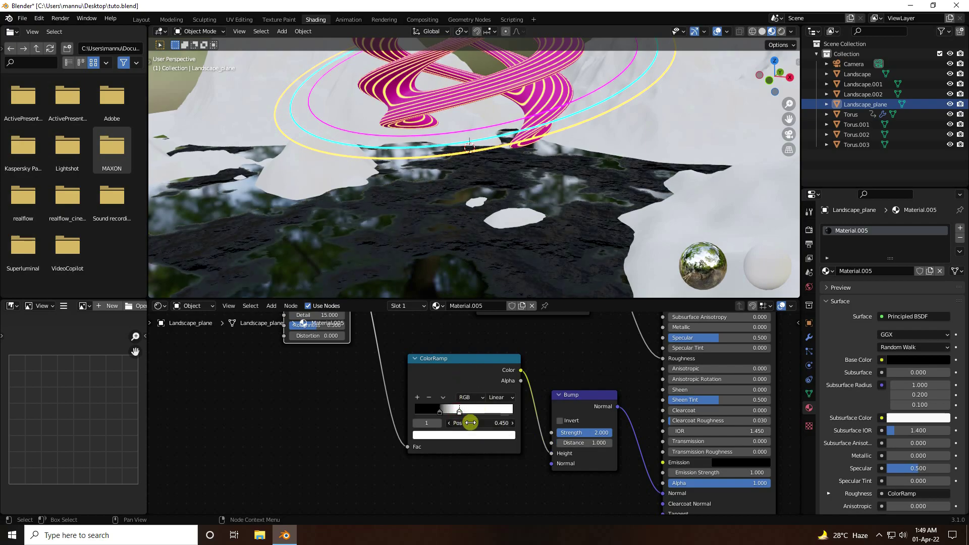
pyautogui.click(469, 422)
pyautogui.write('0.5')
pyautogui.press('Return')
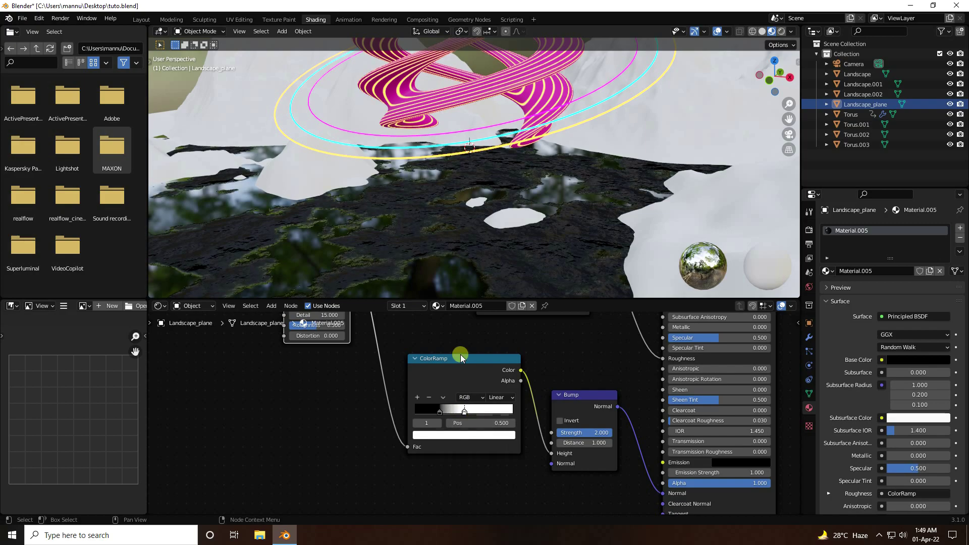
pyautogui.moveTo(410, 297); pyautogui.dragTo(410, 437)
pyautogui.moveTo(443, 293); pyautogui.dragTo(460, 257, button='middle')
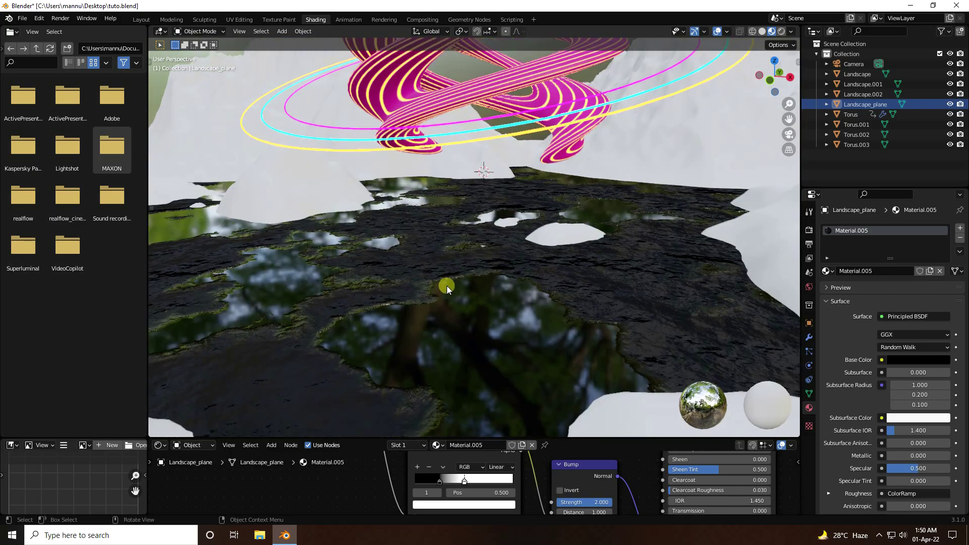
# Switch to camera view and reselect the dark Landscape_plane
pyautogui.press('KP_0')
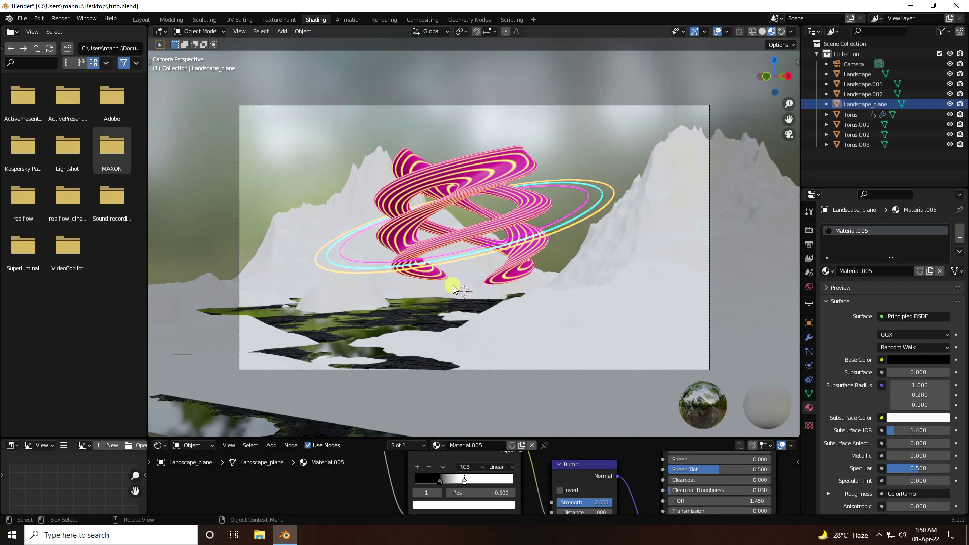
pyautogui.click(543, 330)
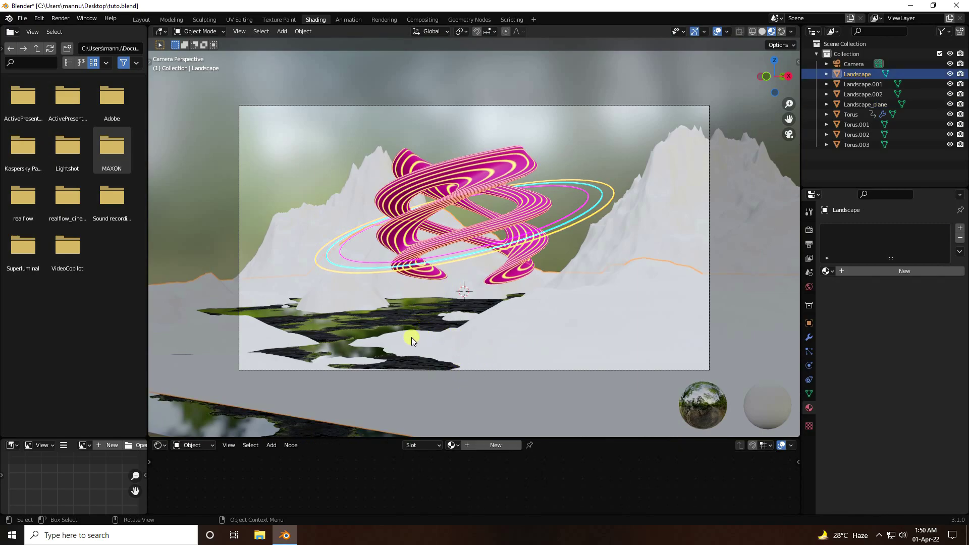
pyautogui.click(404, 321)
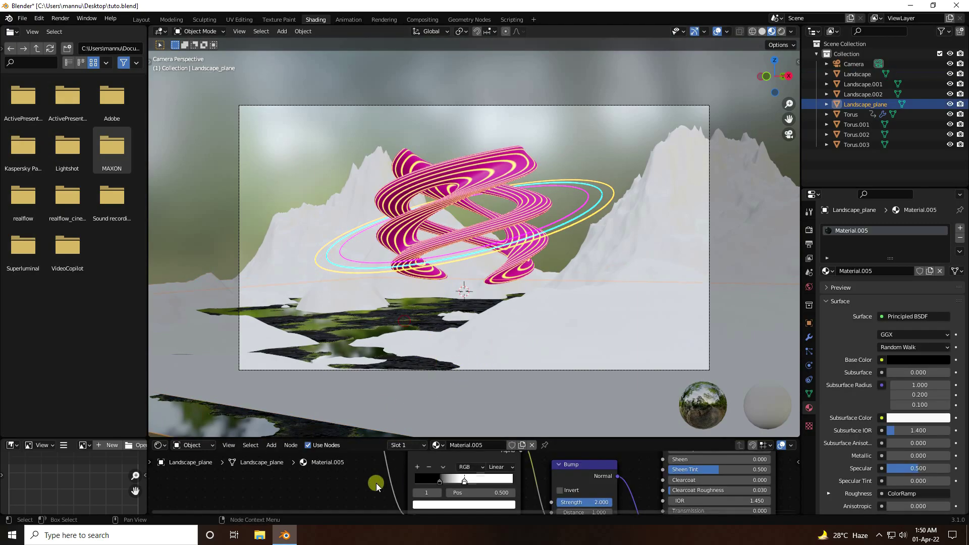
# Try a lower noise Scale of about 11.9, then set it back to 15
pyautogui.moveTo(374, 439); pyautogui.dragTo(376, 317)
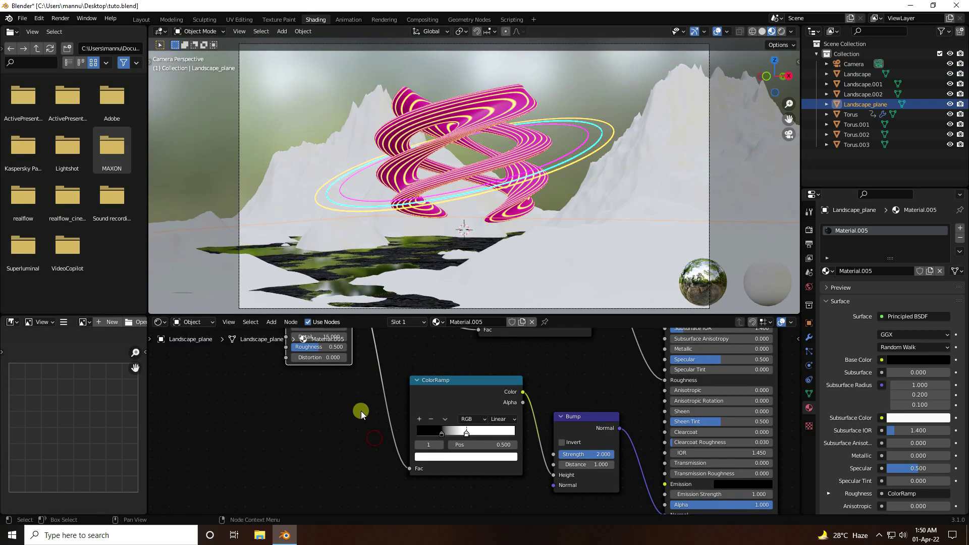
pyautogui.moveTo(353, 407)
pyautogui.mouseDown(button='middle')
pyautogui.moveTo(368, 439)
pyautogui.moveTo(362, 414)
pyautogui.mouseUp(button='middle')
pyautogui.moveTo(355, 403)
pyautogui.mouseDown()
pyautogui.moveTo(329, 402)
pyautogui.moveTo(357, 404)
pyautogui.mouseUp()
pyautogui.click(357, 404)
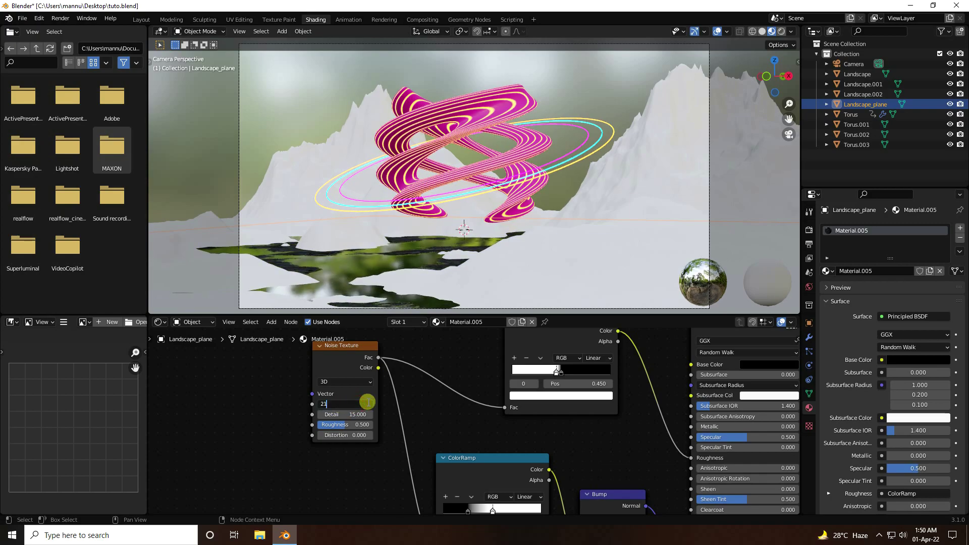
pyautogui.write('15')
pyautogui.press('Return')
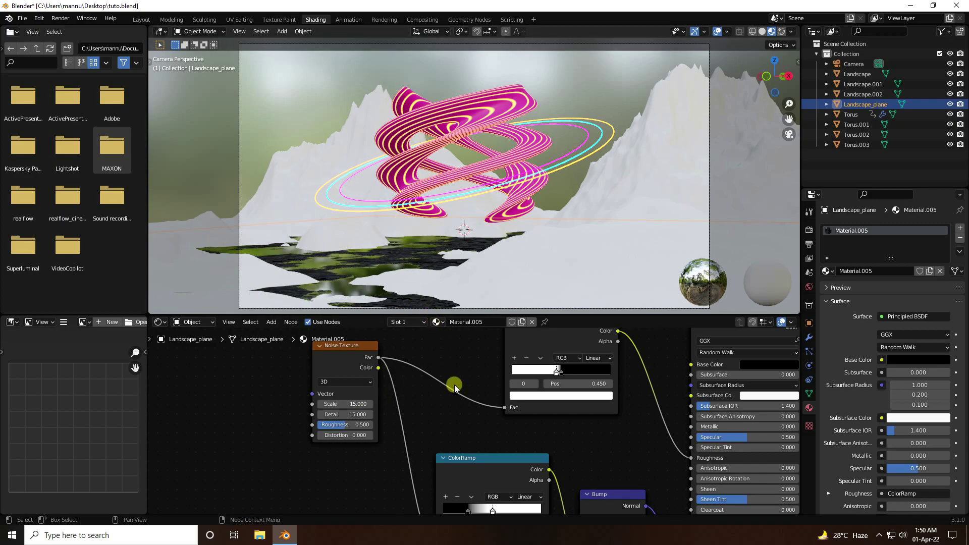
# Give Landscape.001 a new material with black Base Color, Roughness 0.314 and Specular 0.345
pyautogui.click(300, 150)
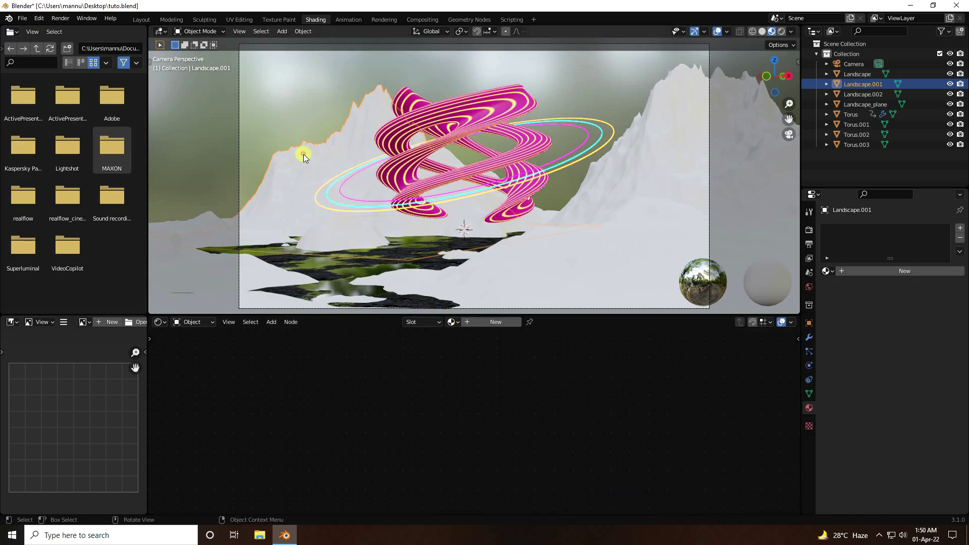
pyautogui.click(468, 322)
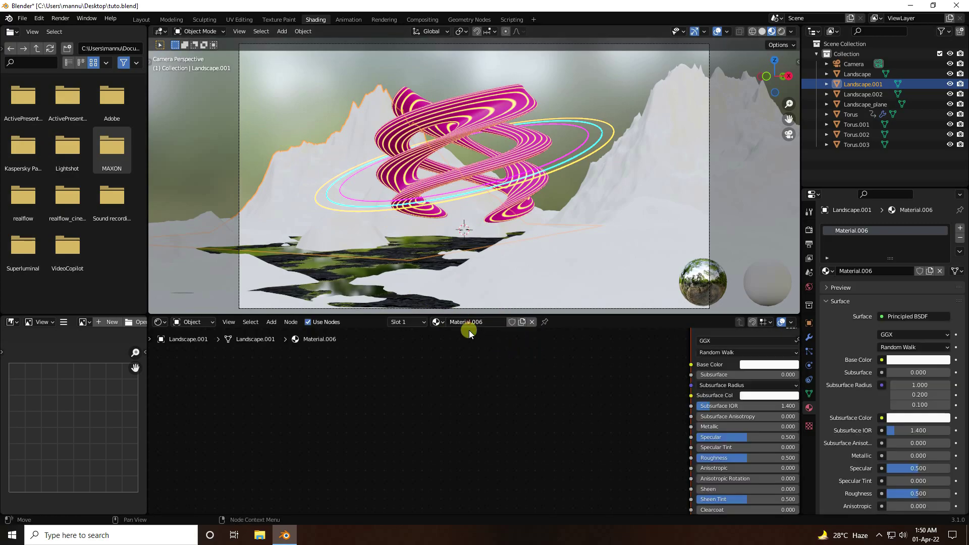
pyautogui.press('Home')
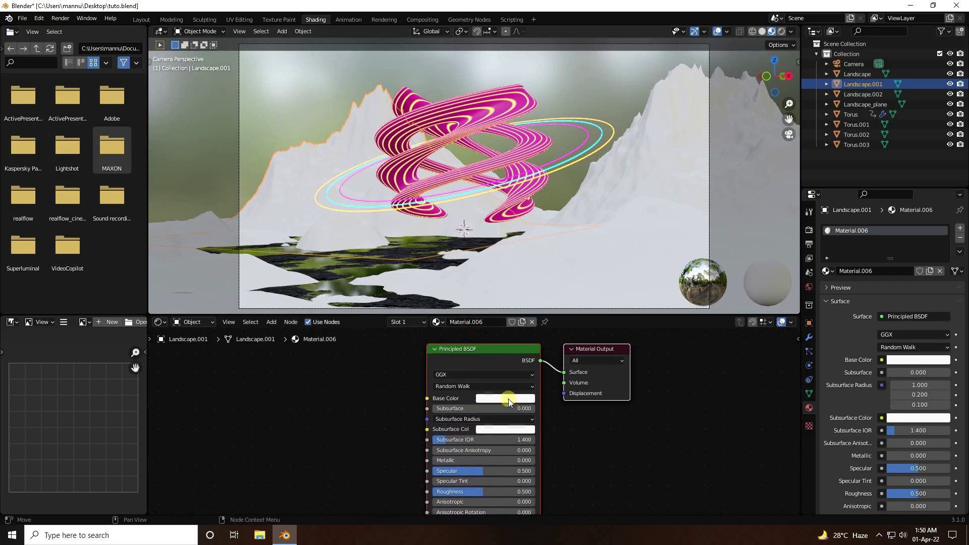
pyautogui.click(504, 398)
pyautogui.moveTo(557, 314); pyautogui.dragTo(556, 325)
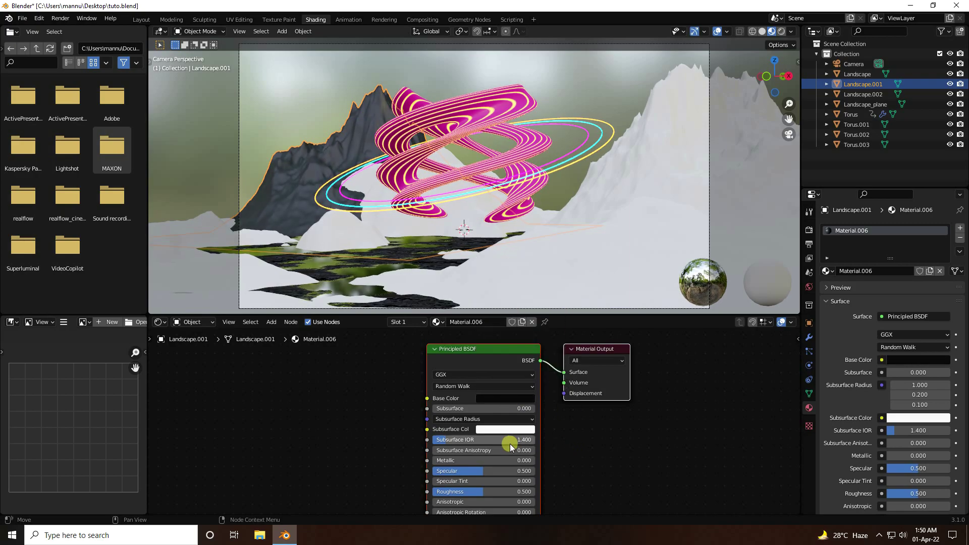
pyautogui.moveTo(594, 466); pyautogui.dragTo(588, 400, button='middle')
pyautogui.moveTo(496, 420); pyautogui.dragTo(460, 404)
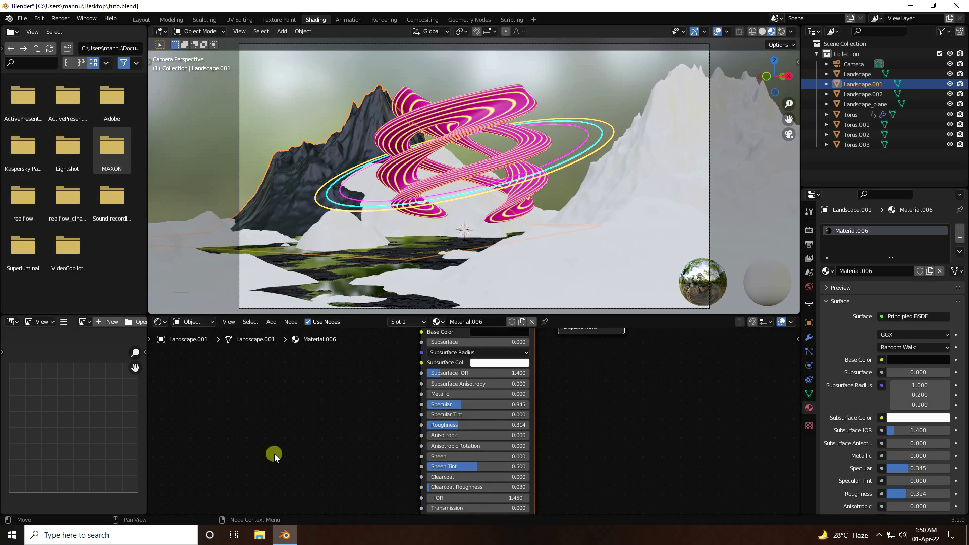
pyautogui.click(273, 454)
pyautogui.click(367, 428)
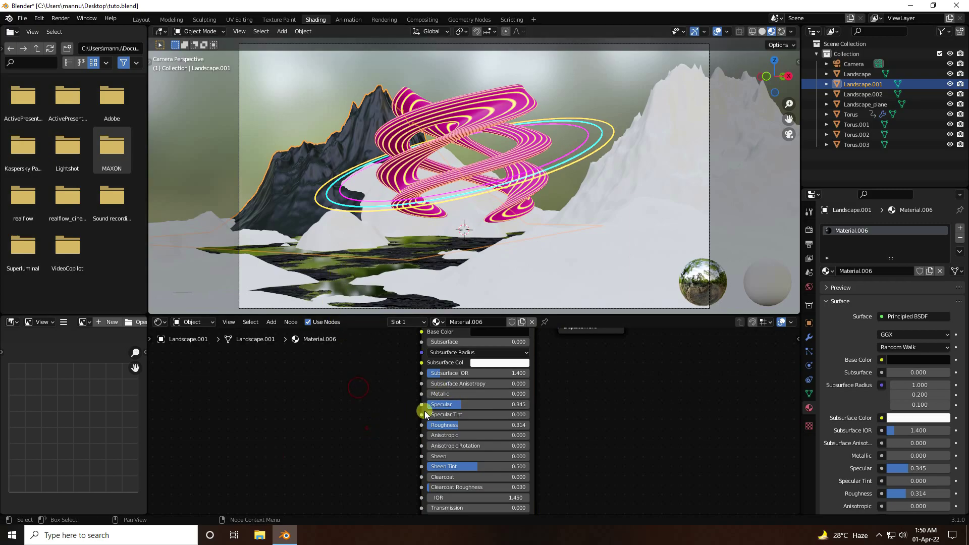
# Assign Material.006 to the Landscape.002 and Landscape mountains
pyautogui.click(662, 102)
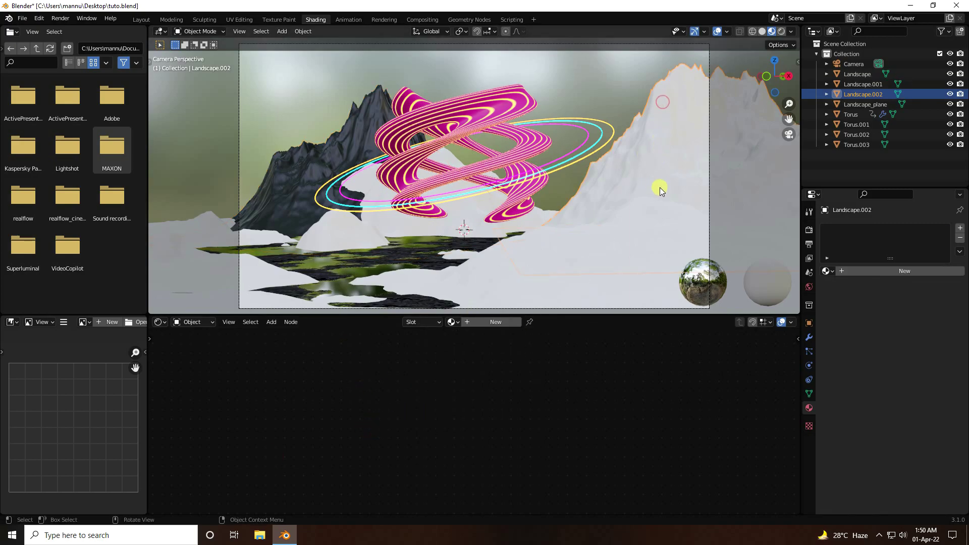
pyautogui.click(452, 322)
pyautogui.click(479, 395)
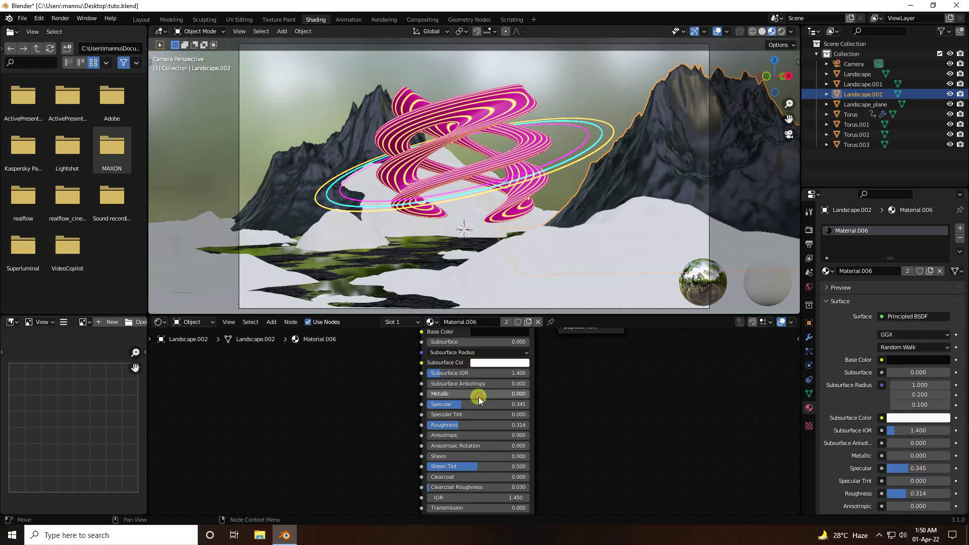
pyautogui.click(352, 231)
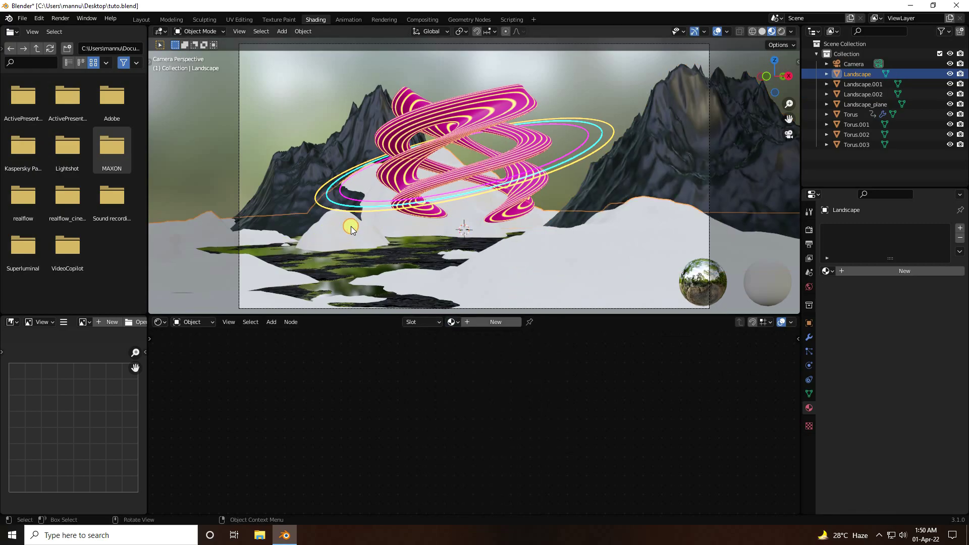
pyautogui.click(453, 321)
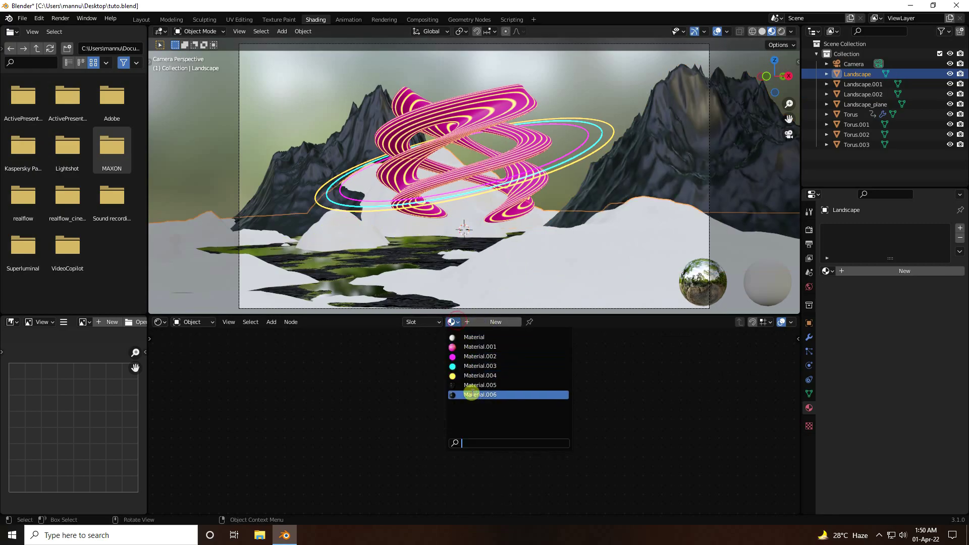
pyautogui.click(470, 395)
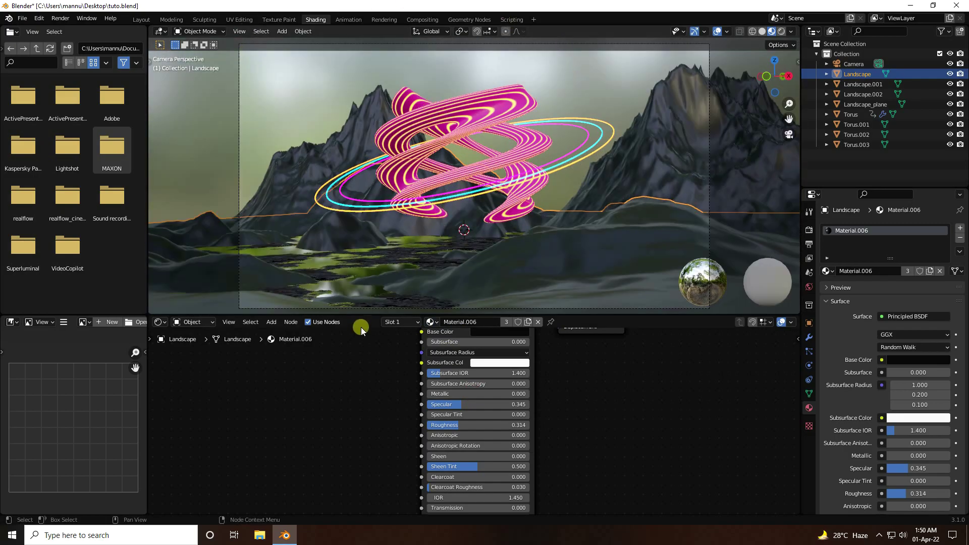
pyautogui.moveTo(362, 316); pyautogui.dragTo(361, 426)
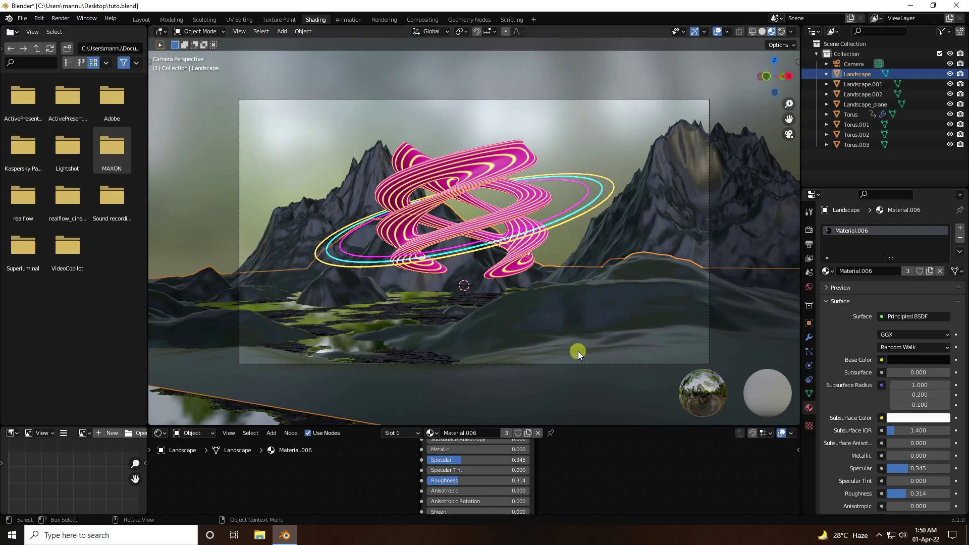
# Preview the scene in Rendered shading and save the project as tuto.blend
pyautogui.click(782, 31)
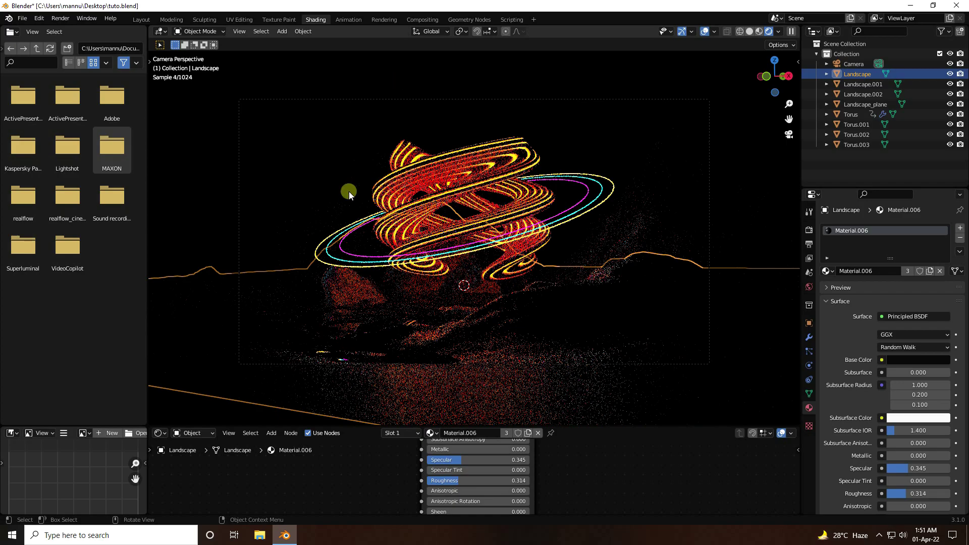
pyautogui.click(22, 18)
pyautogui.press('Escape')
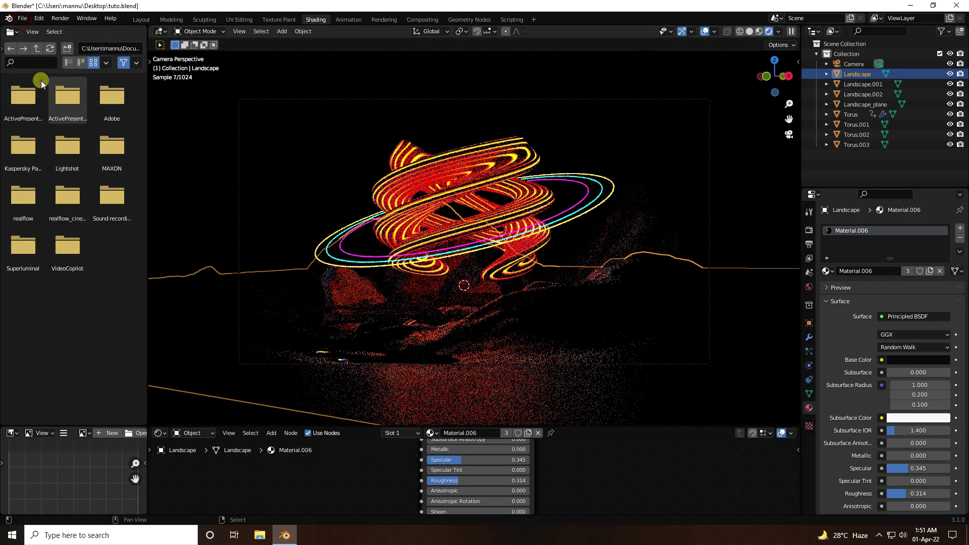
pyautogui.hotkey('ctrl', 's')
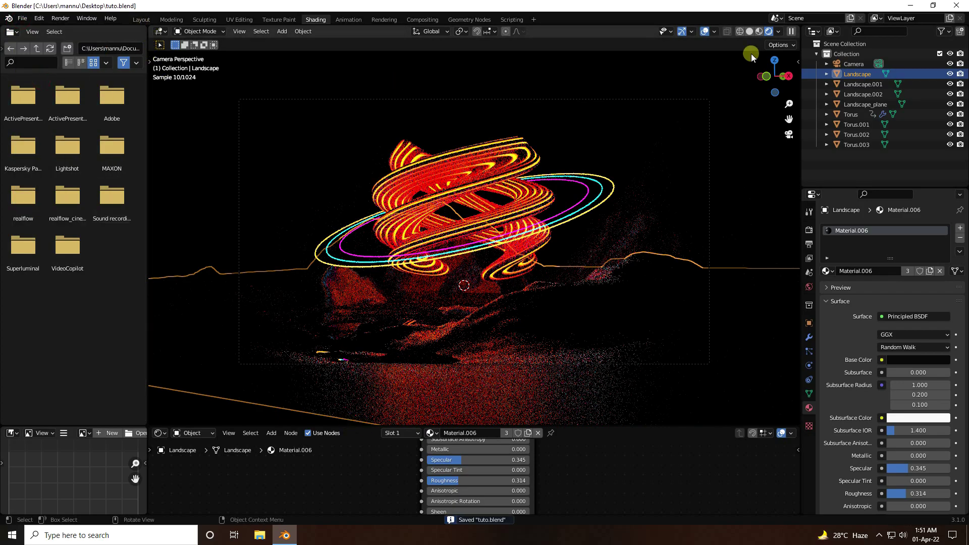
# Switch to Material Preview in the Layout workspace and orbit out of camera view
pyautogui.click(759, 31)
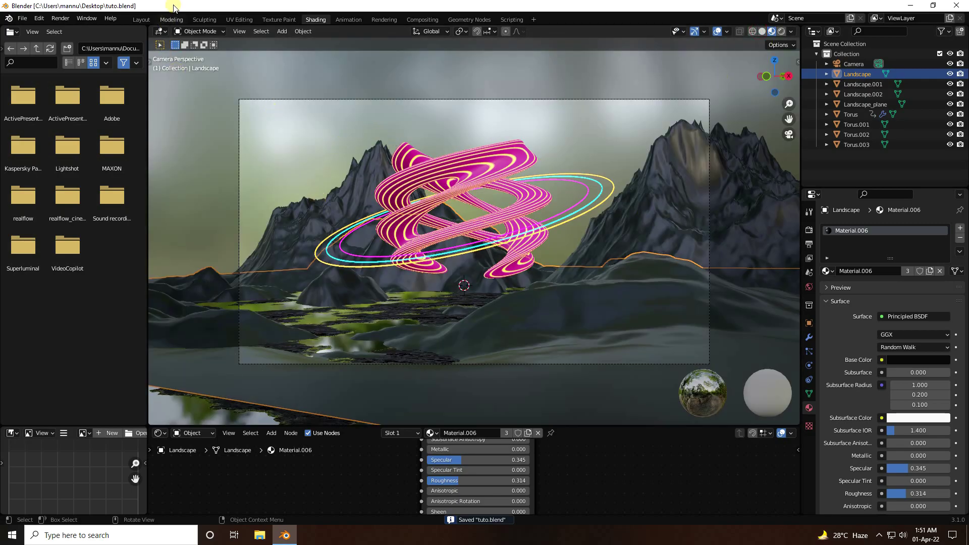
pyautogui.click(141, 19)
pyautogui.moveTo(485, 277); pyautogui.dragTo(458, 301, button='middle')
pyautogui.scroll(-5, 458, 301)
pyautogui.scroll(3, 230, 98)
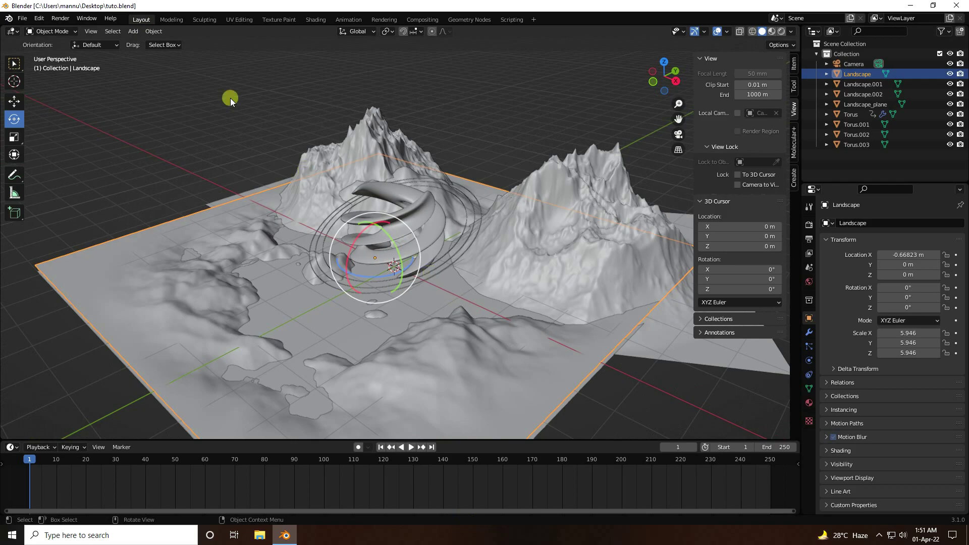
# Add an Area light and raise it about 0.759 m along Z
pyautogui.click(138, 32)
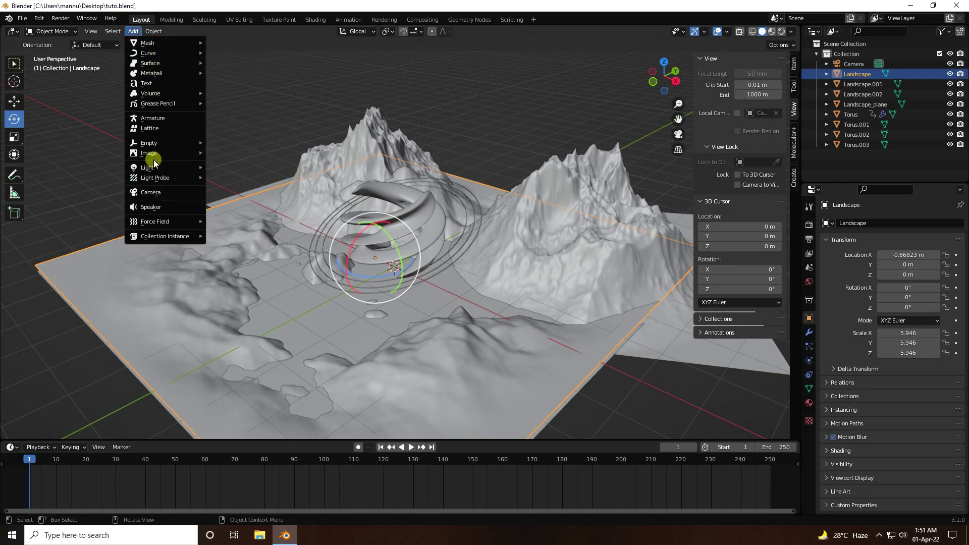
pyautogui.moveTo(171, 166)
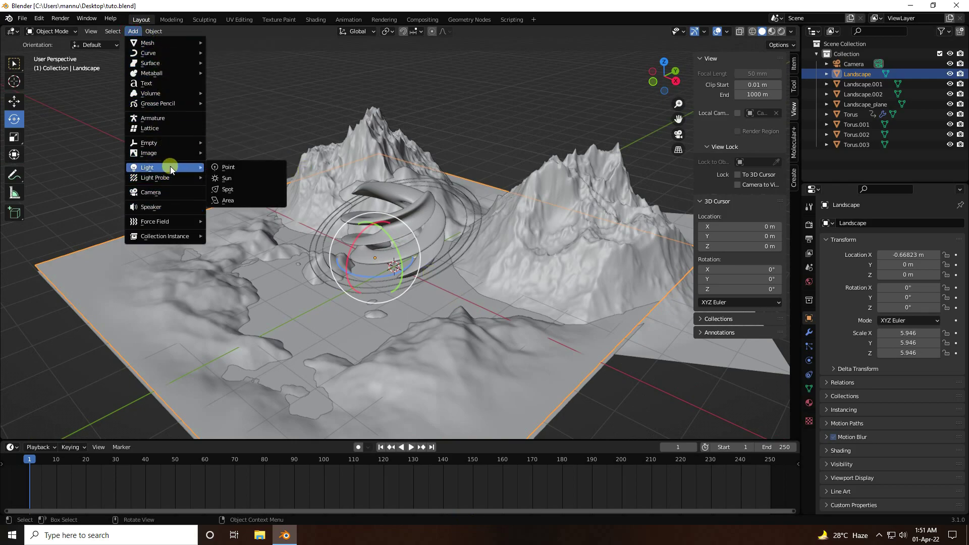
pyautogui.click(228, 200)
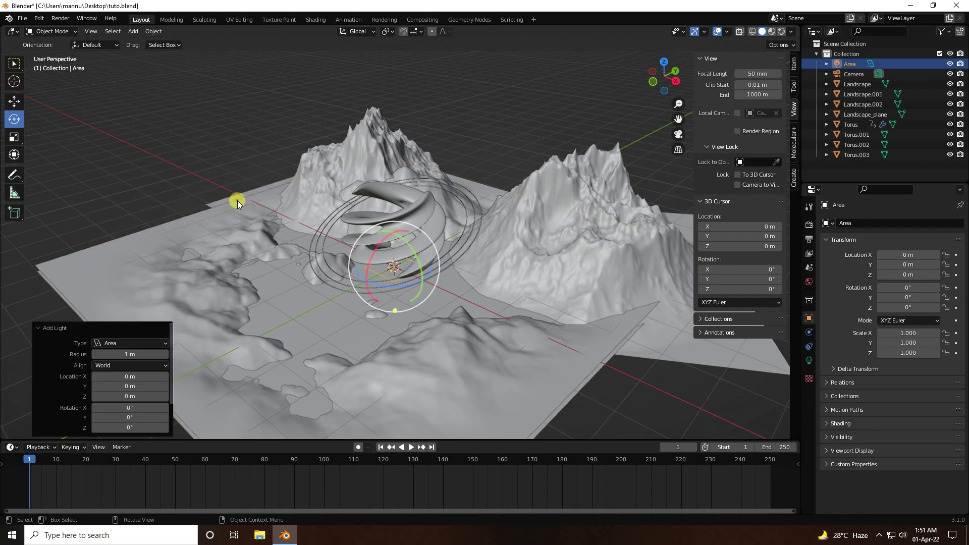
pyautogui.click(14, 101)
pyautogui.moveTo(399, 238); pyautogui.dragTo(415, 271)
# Turn the area light 90° on Y and slide it about 3.05 m along X
pyautogui.click(14, 119)
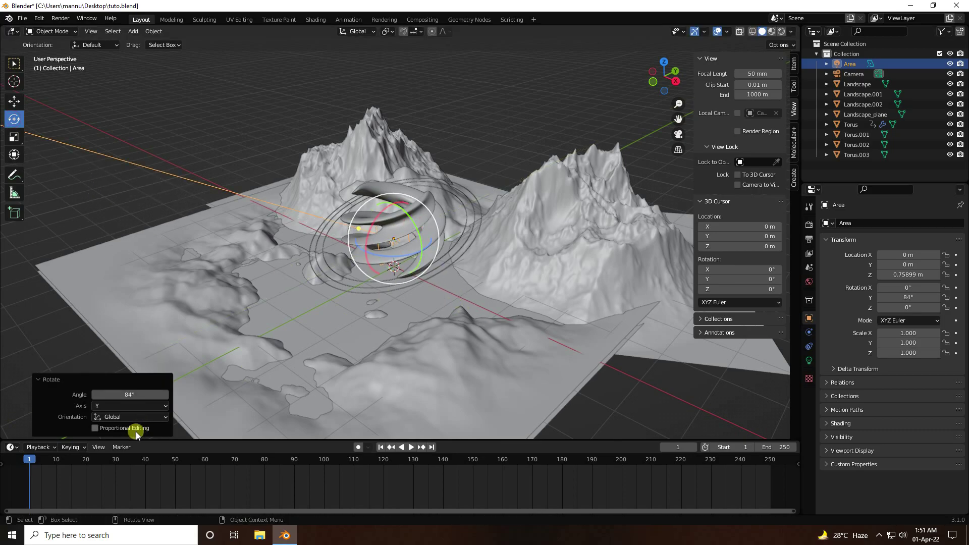
pyautogui.click(138, 393)
pyautogui.press('Return')
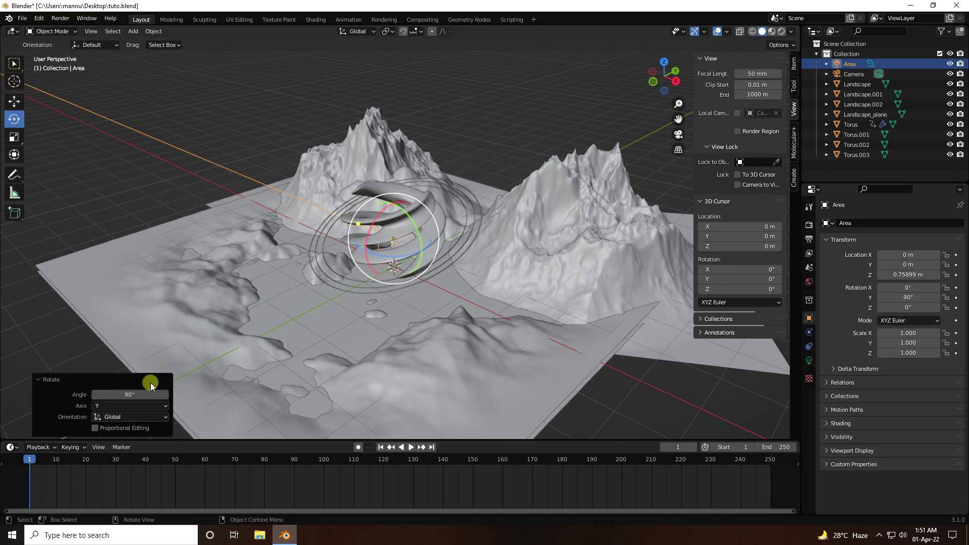
pyautogui.click(21, 104)
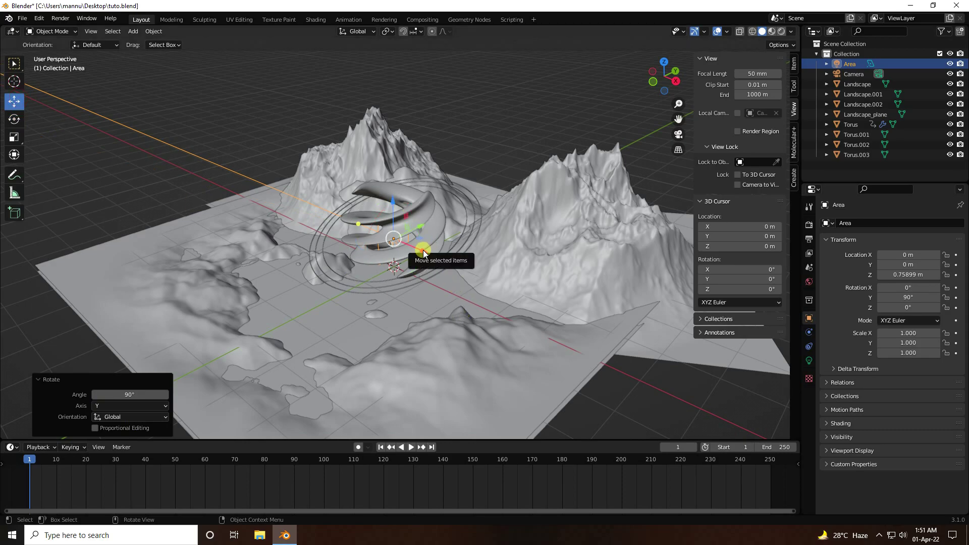
pyautogui.moveTo(425, 250); pyautogui.dragTo(546, 321)
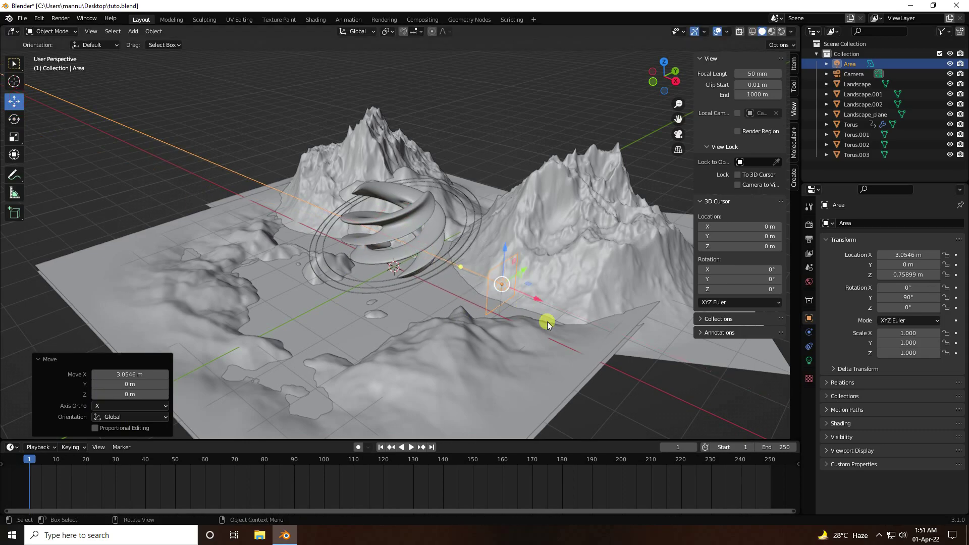
pyautogui.click(809, 360)
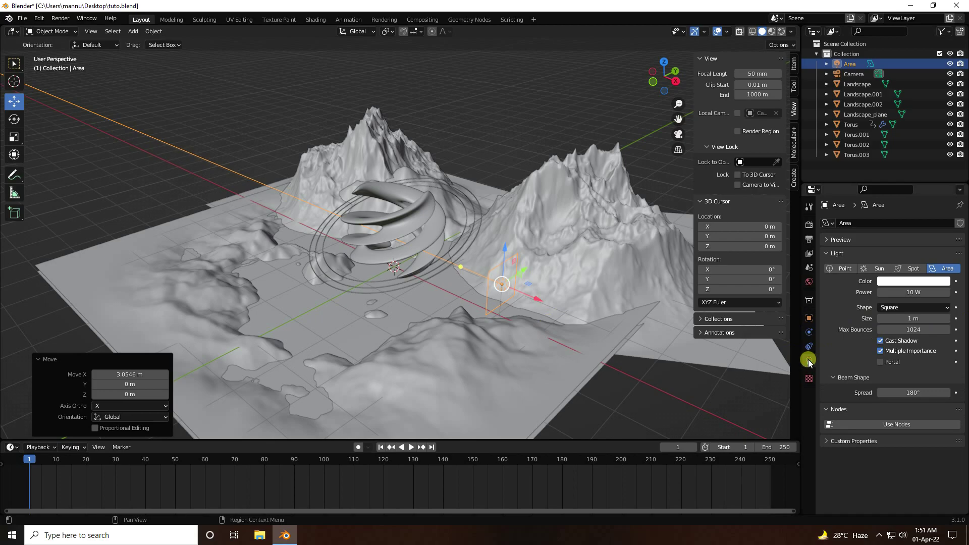
# Make the area light a Disk at 50 W with a saturated blue colour, hue 0.6
pyautogui.click(893, 307)
pyautogui.click(896, 327)
pyautogui.click(909, 293)
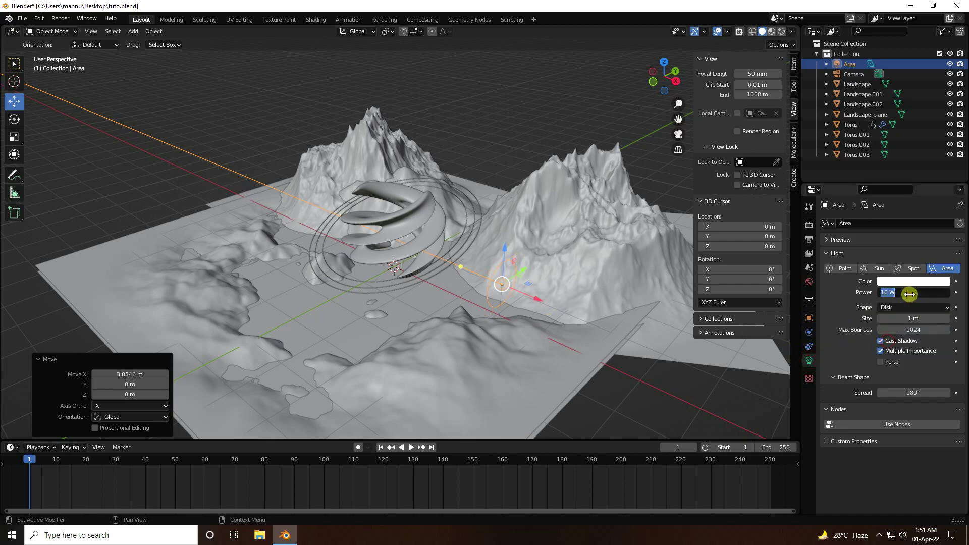
pyautogui.press('Return')
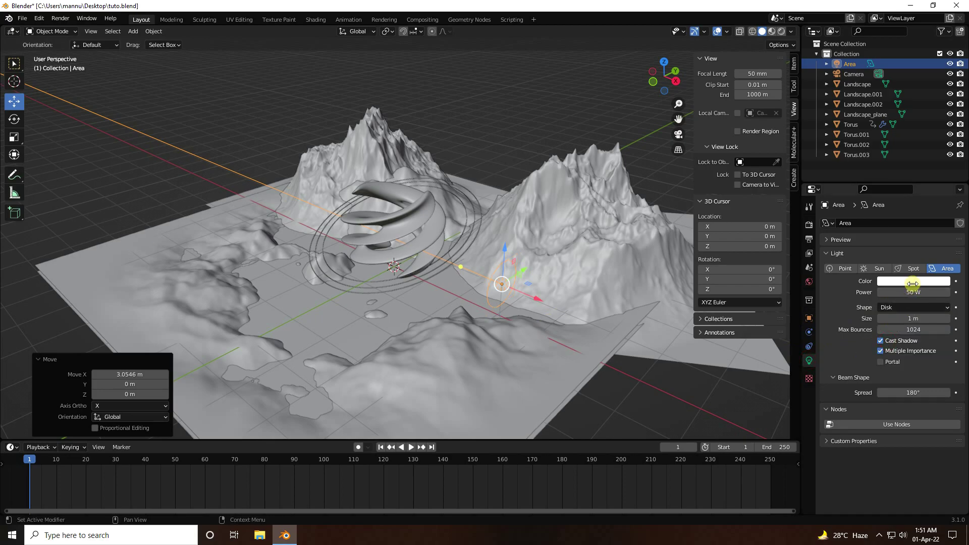
pyautogui.click(912, 281)
pyautogui.click(874, 246)
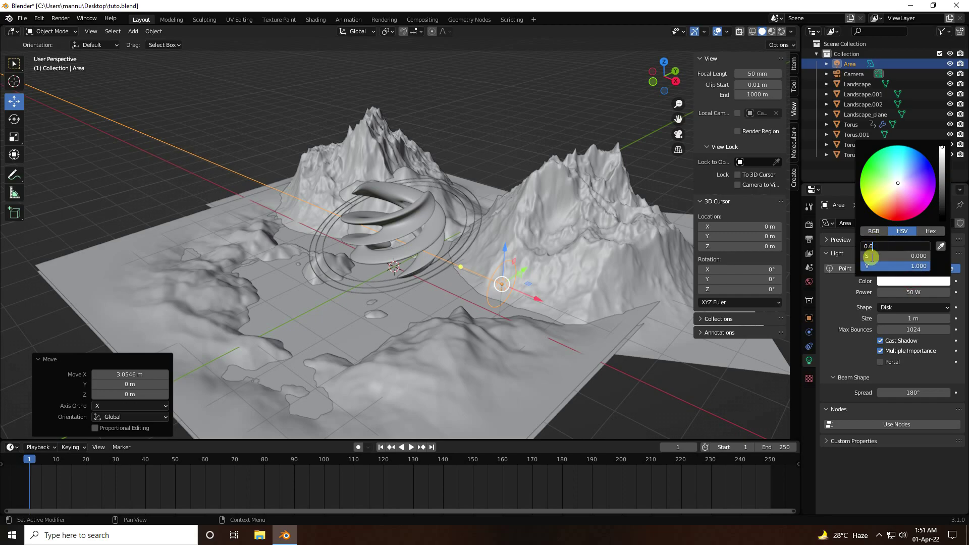
pyautogui.write('0.6')
pyautogui.press('Return')
pyautogui.moveTo(877, 258); pyautogui.dragTo(931, 257)
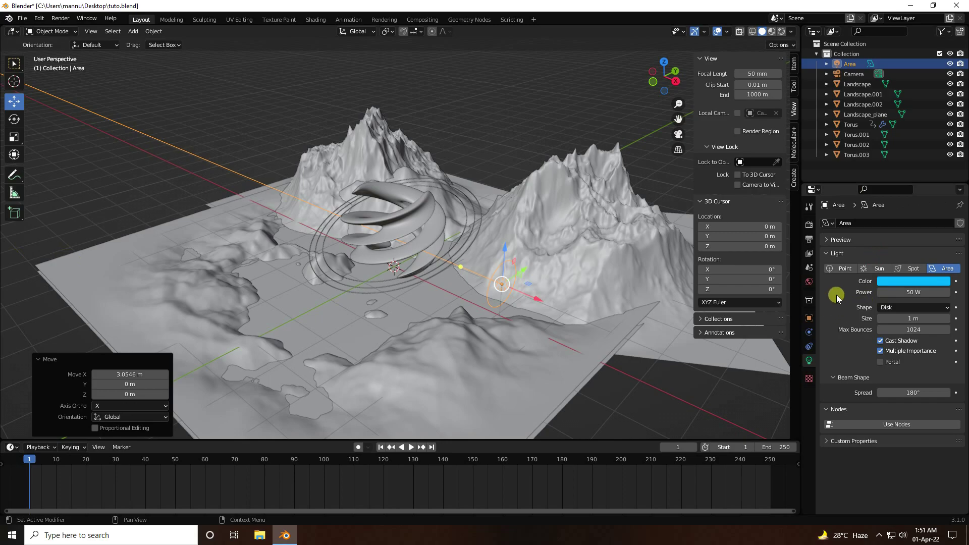
pyautogui.click(851, 66)
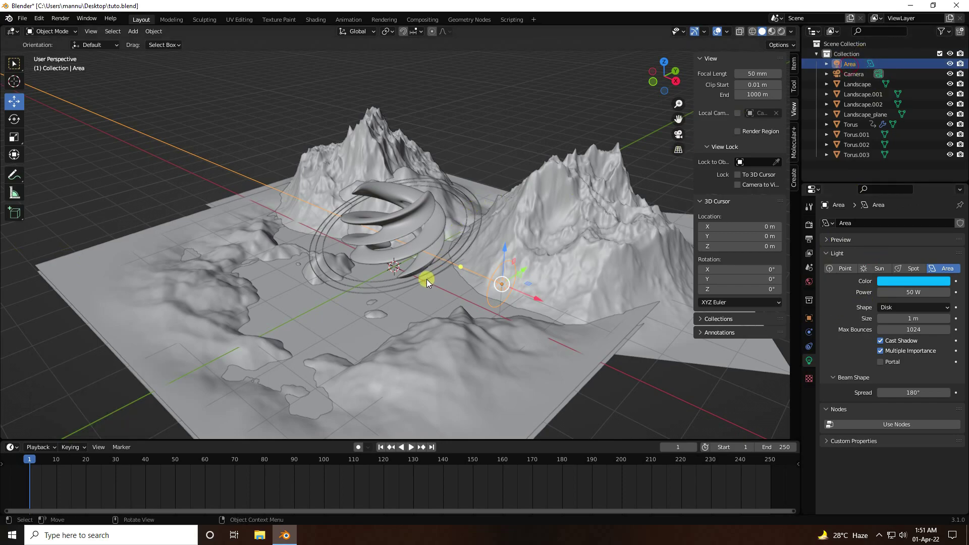
# Copy-paste the area light as Area.001 and move it to about -3.84 m X, forward on Y
pyautogui.hotkey('ctrl', 'c')
pyautogui.hotkey('ctrl', 'v')
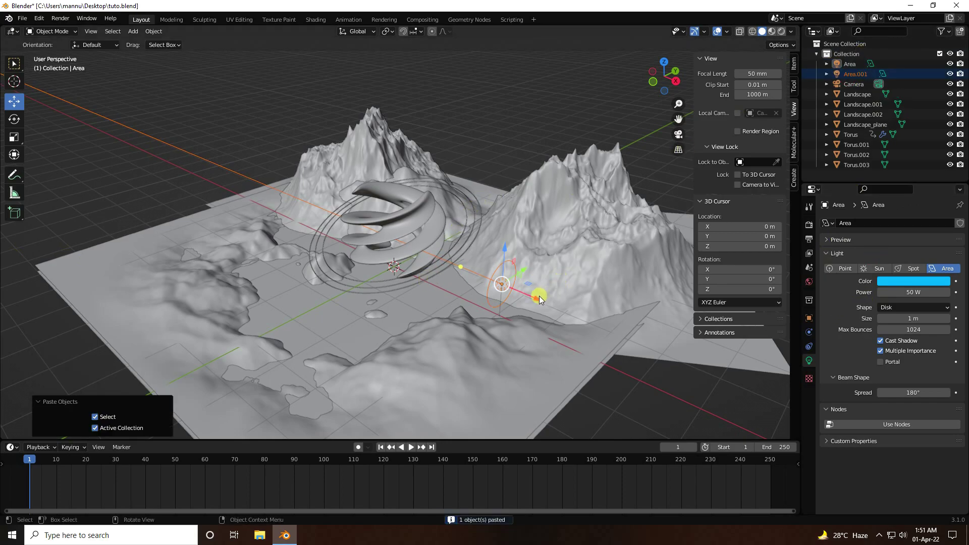
pyautogui.press('g')
pyautogui.click(412, 263)
pyautogui.moveTo(405, 263); pyautogui.dragTo(434, 267, button='middle')
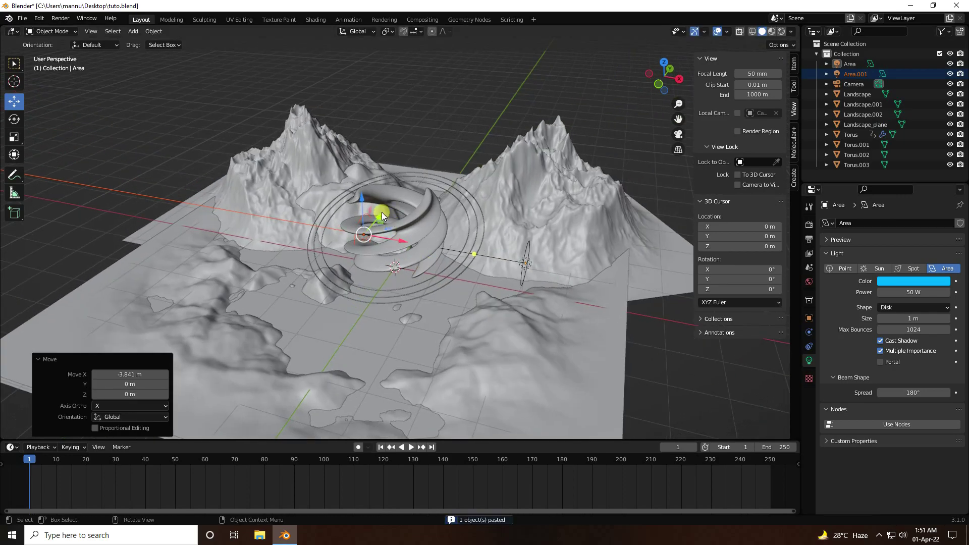
pyautogui.moveTo(382, 212); pyautogui.dragTo(312, 316)
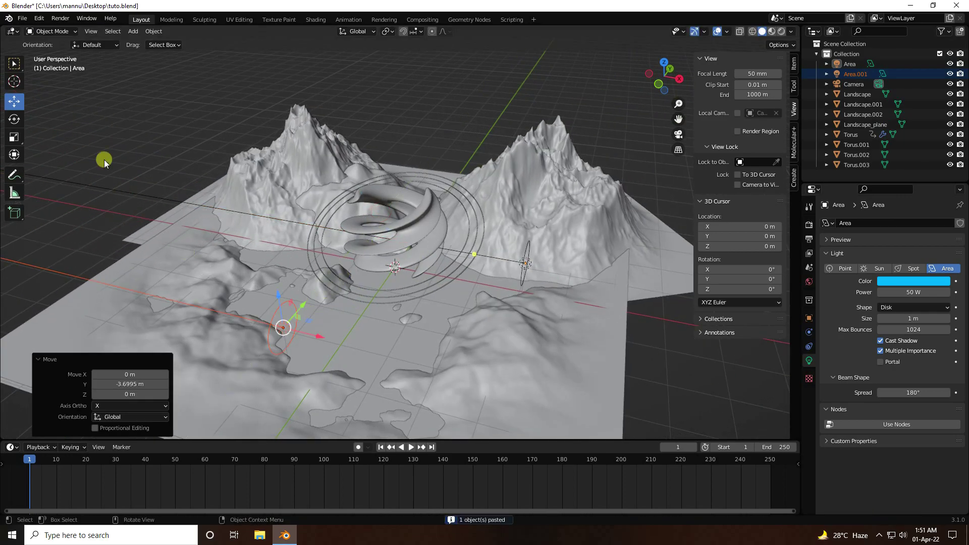
# Turn Area.001 -103° on Z toward the torus and raise it 0.244 m
pyautogui.click(853, 73)
pyautogui.moveTo(275, 374); pyautogui.dragTo(260, 338)
pyautogui.moveTo(260, 337); pyautogui.dragTo(389, 302, button='middle')
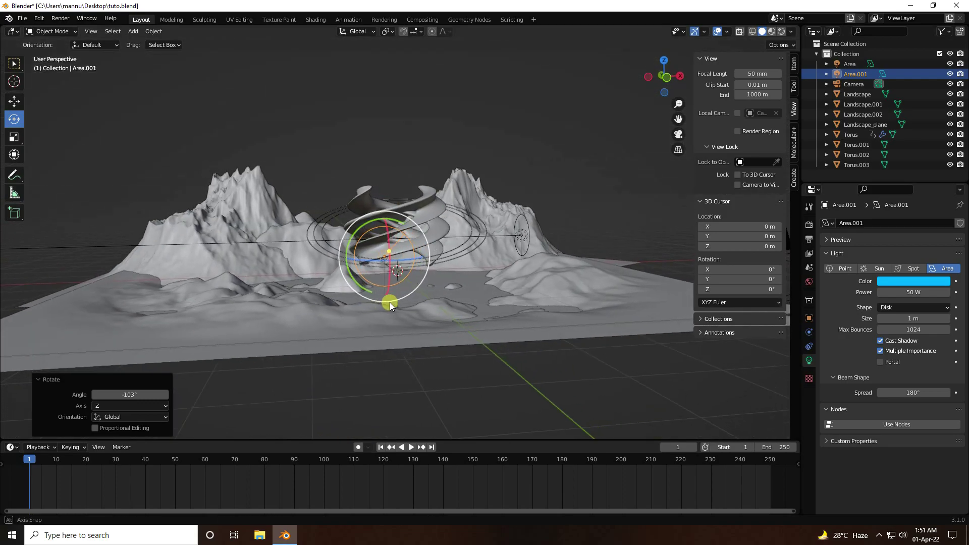
pyautogui.click(14, 101)
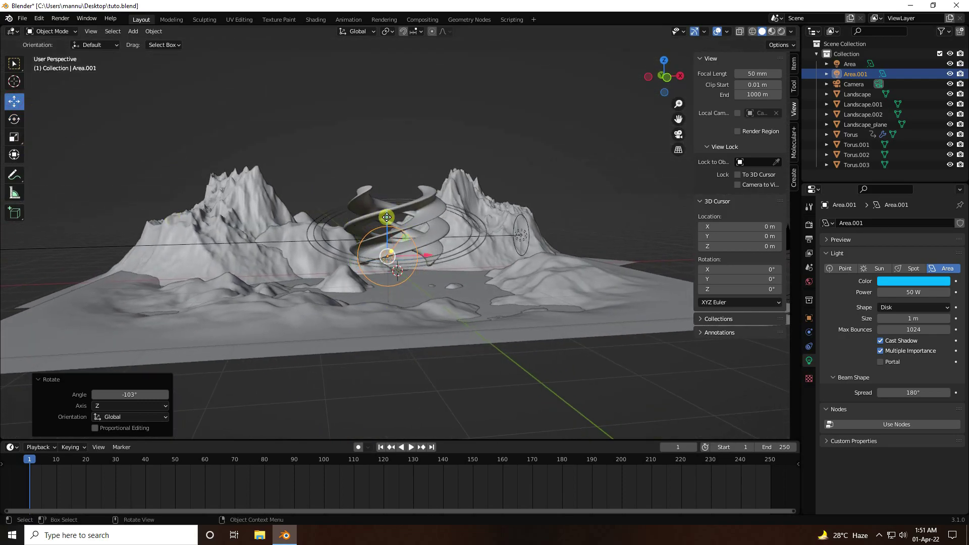
pyautogui.moveTo(388, 212); pyautogui.dragTo(386, 199)
pyautogui.press('KP_0')
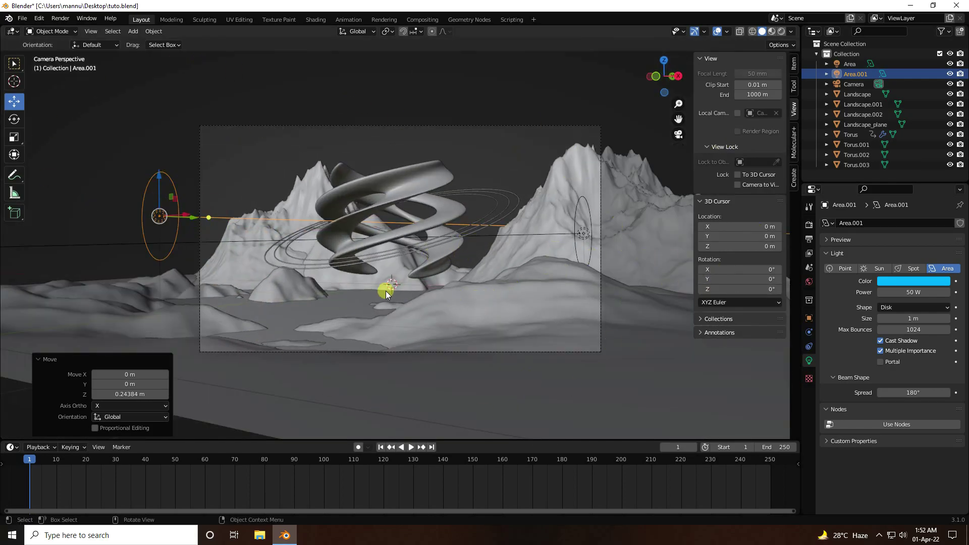
# Shift the Landscape terrain slightly and turn Landscape_plane 64.6° around Z
pyautogui.click(480, 310)
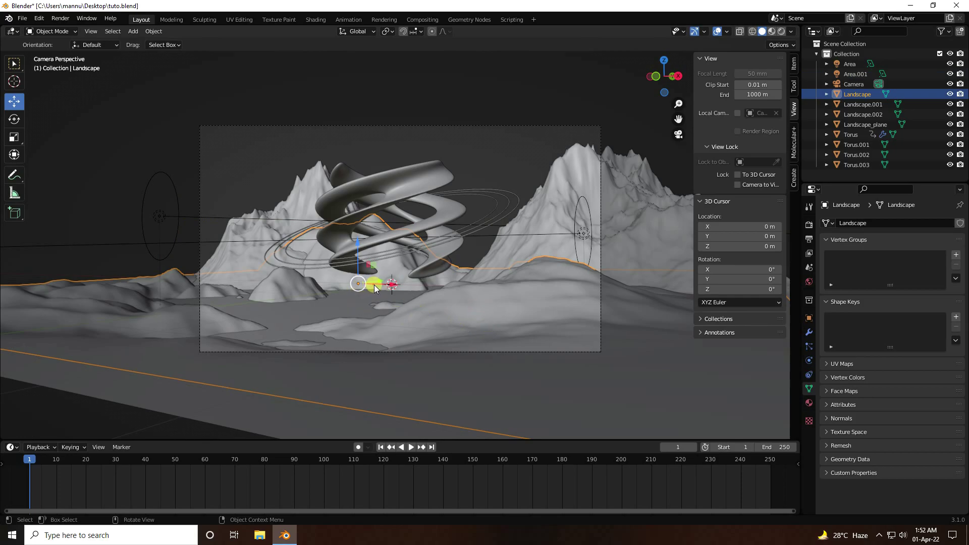
pyautogui.moveTo(374, 288); pyautogui.dragTo(407, 287)
pyautogui.click(534, 323)
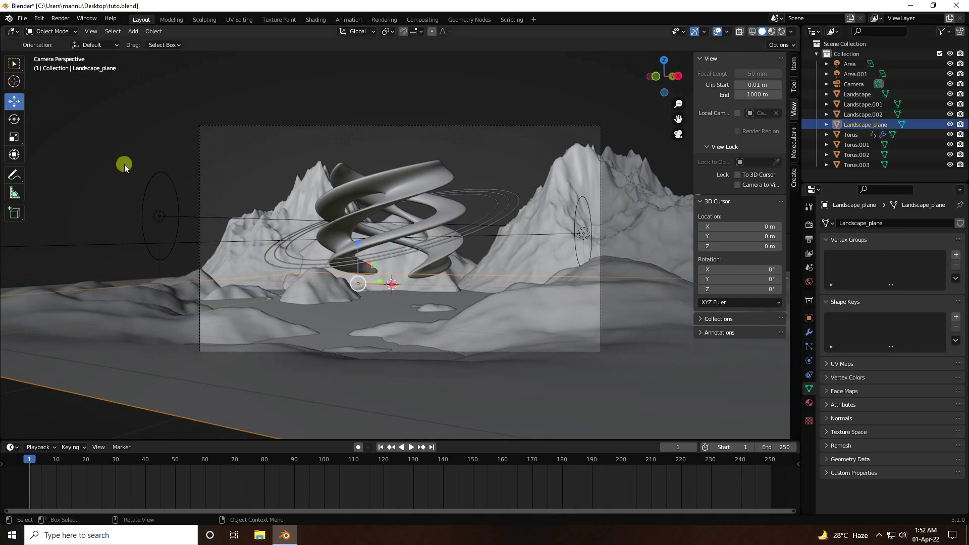
pyautogui.click(14, 119)
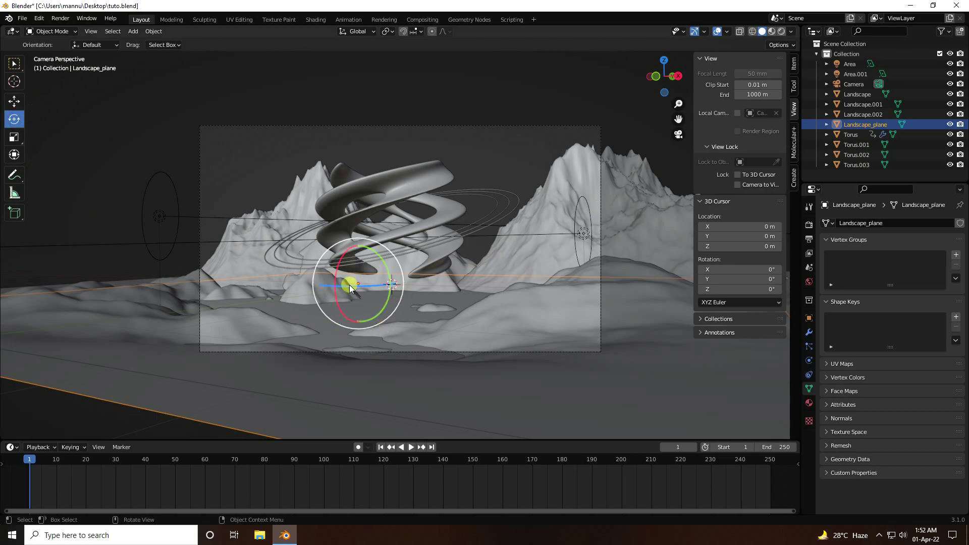
pyautogui.moveTo(351, 288)
pyautogui.mouseDown()
pyautogui.moveTo(346, 281)
pyautogui.moveTo(357, 282)
pyautogui.mouseUp()
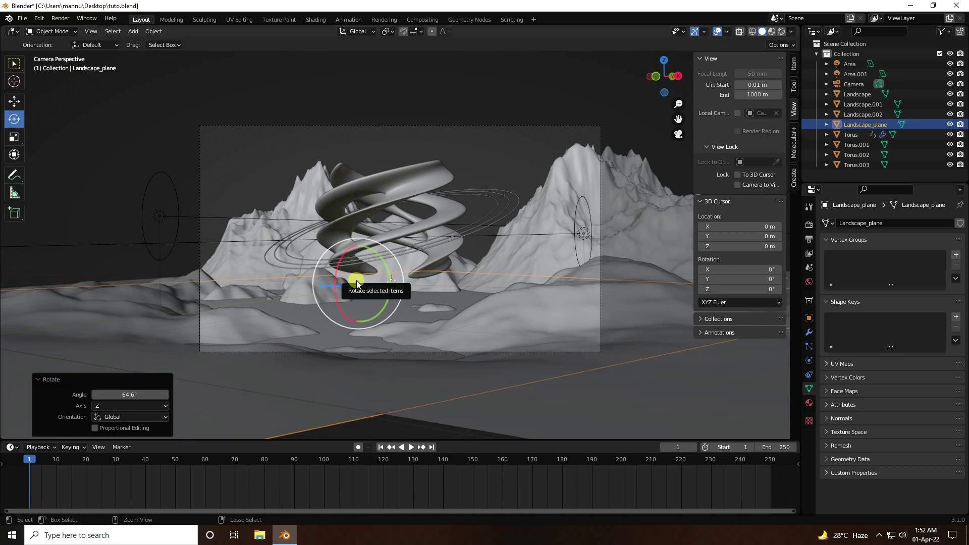
# Turn the Landscape mountain 2.9° around Z, then deselect everything
pyautogui.click(852, 115)
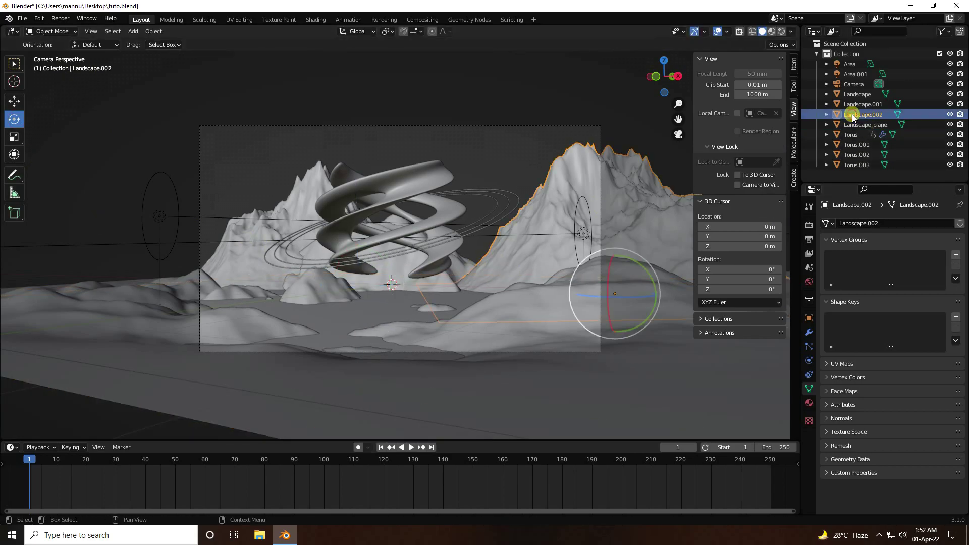
pyautogui.click(853, 105)
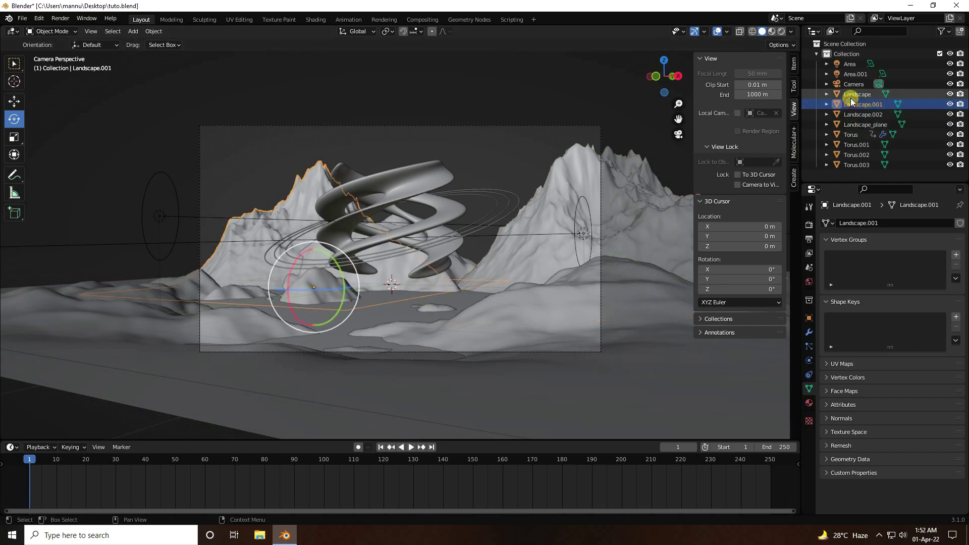
pyautogui.click(852, 95)
pyautogui.moveTo(379, 285); pyautogui.dragTo(374, 284)
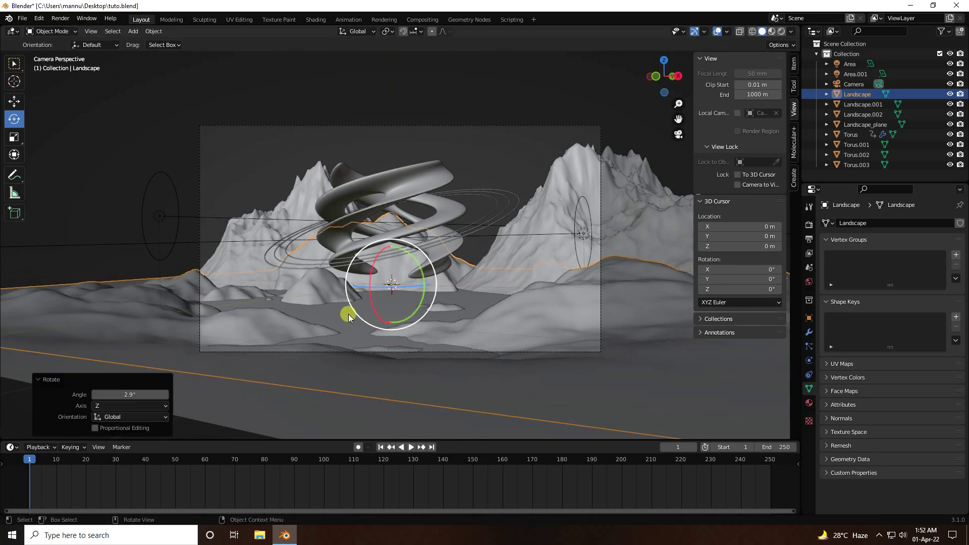
pyautogui.click(241, 154)
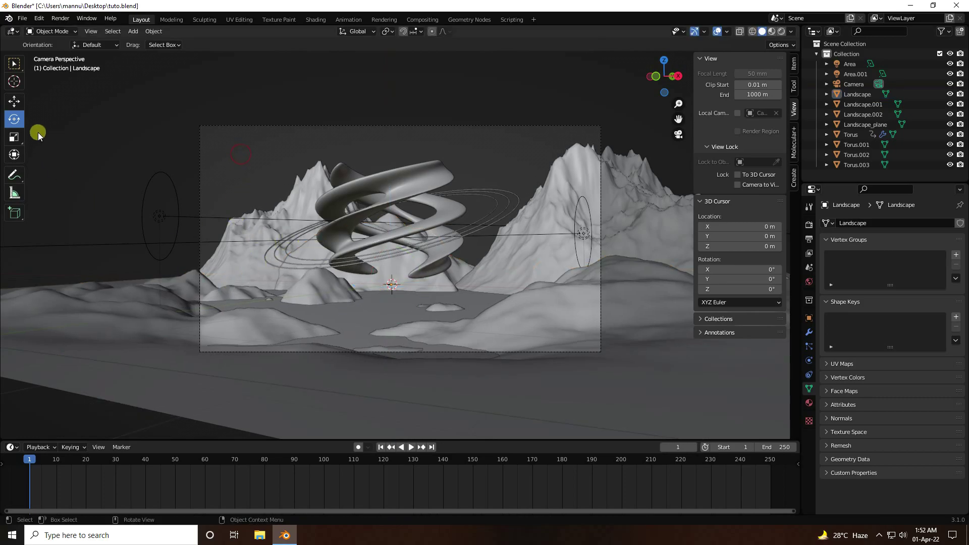
pyautogui.click(14, 101)
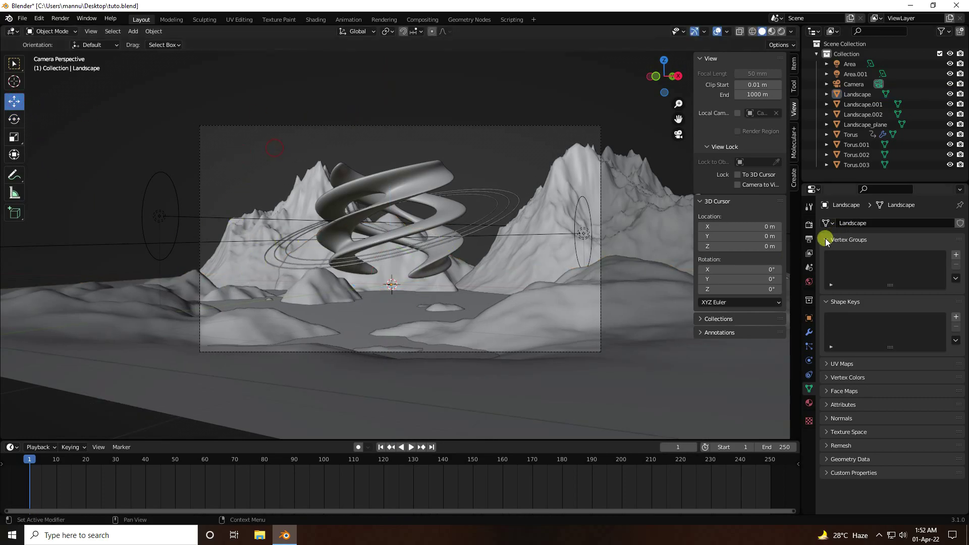
# Cap the Cycles final render at 128 Max Samples in Render Properties > Sampling
pyautogui.click(808, 225)
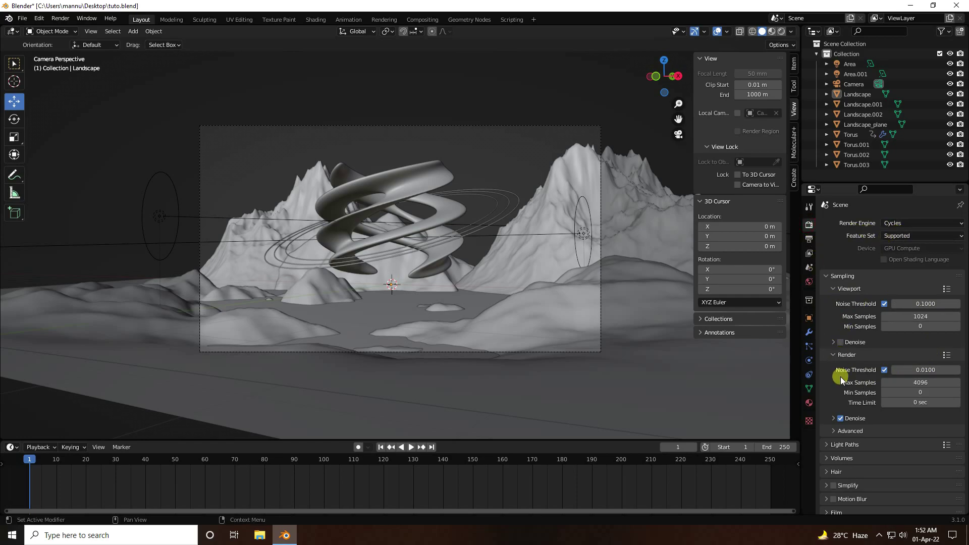
pyautogui.click(919, 380)
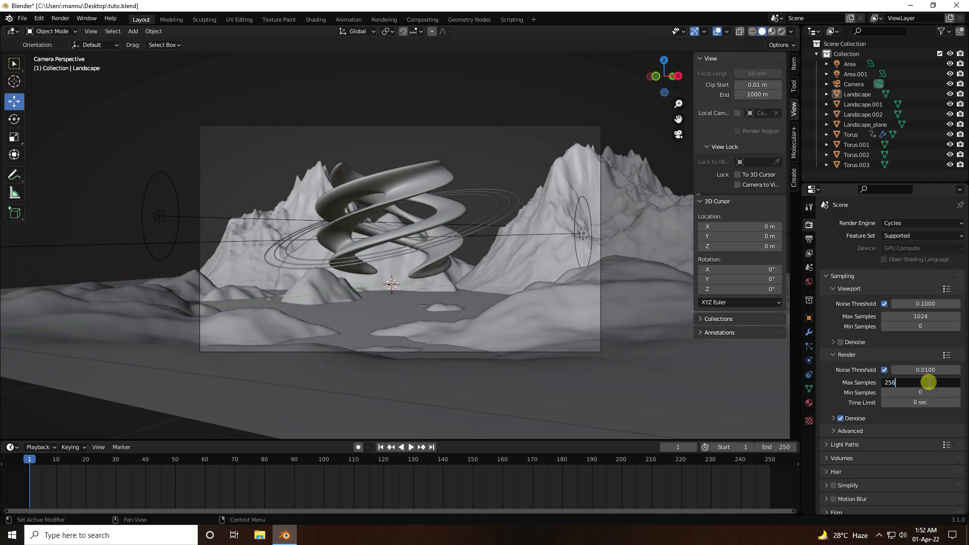
pyautogui.press('Return')
pyautogui.click(921, 384)
pyautogui.press('Return')
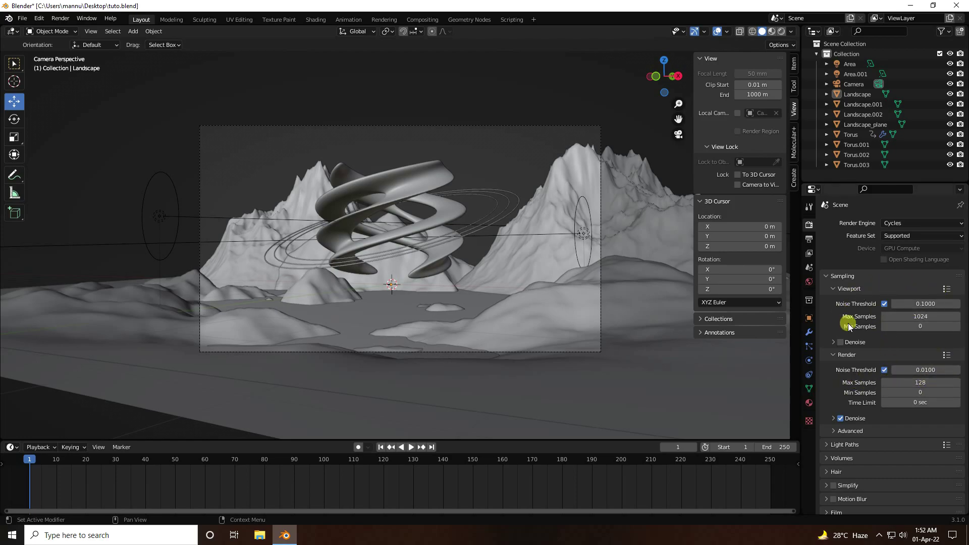
pyautogui.scroll(-1, 831, 381)
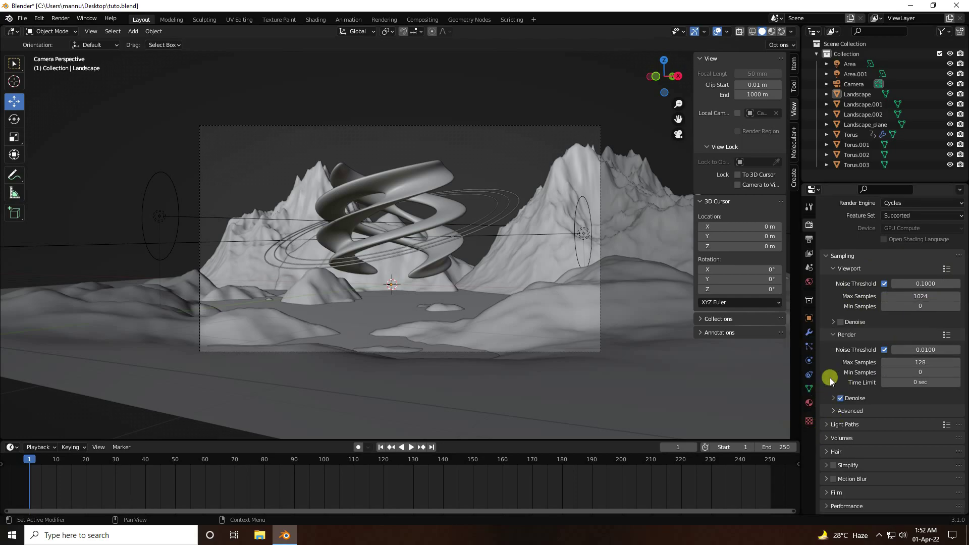
pyautogui.scroll(-3, 831, 381)
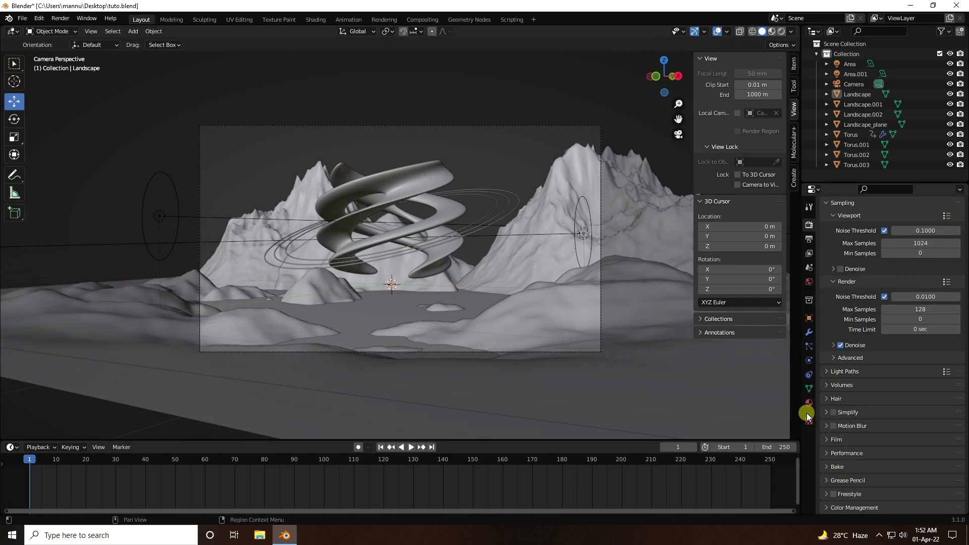
# Preview the lit scene in Rendered shading with the side panel hidden
pyautogui.click(781, 32)
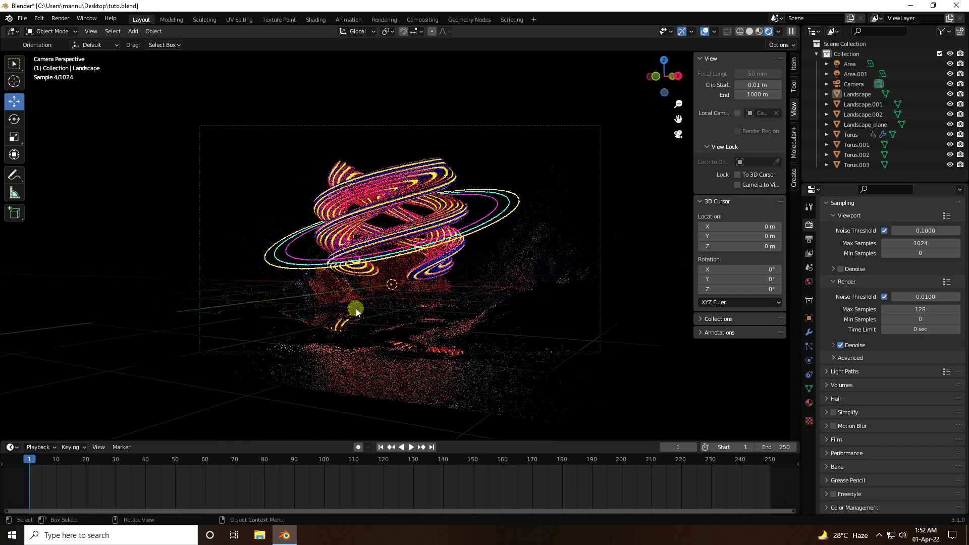
pyautogui.scroll(3, 376, 211)
pyautogui.moveTo(695, 67); pyautogui.dragTo(836, 98)
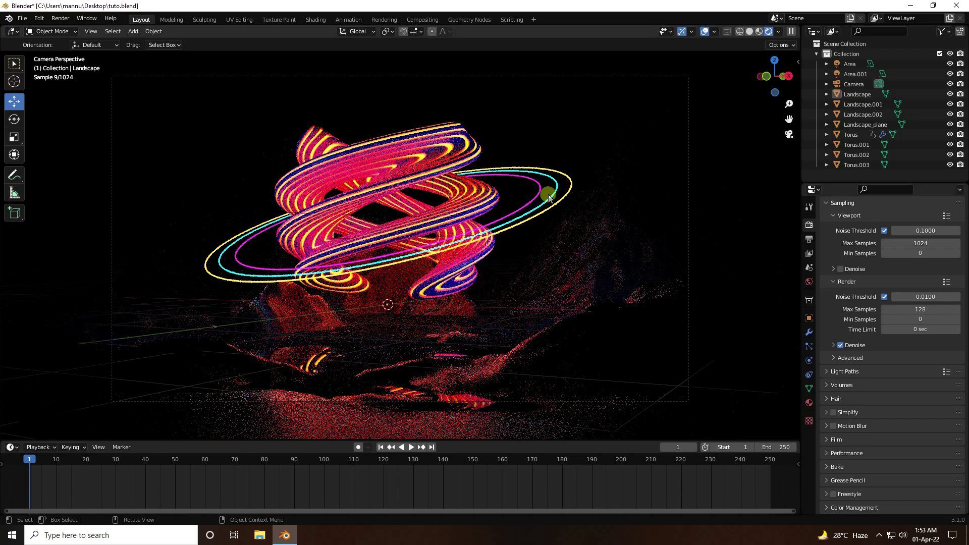
# Return the viewport to Material Preview and save tuto.blend
pyautogui.click(759, 31)
pyautogui.click(22, 18)
pyautogui.click(36, 90)
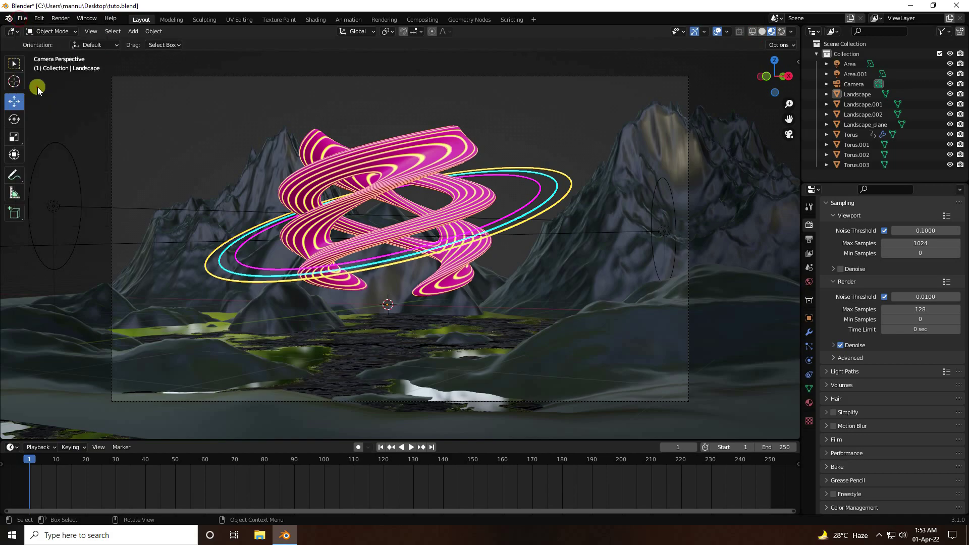
pyautogui.click(61, 19)
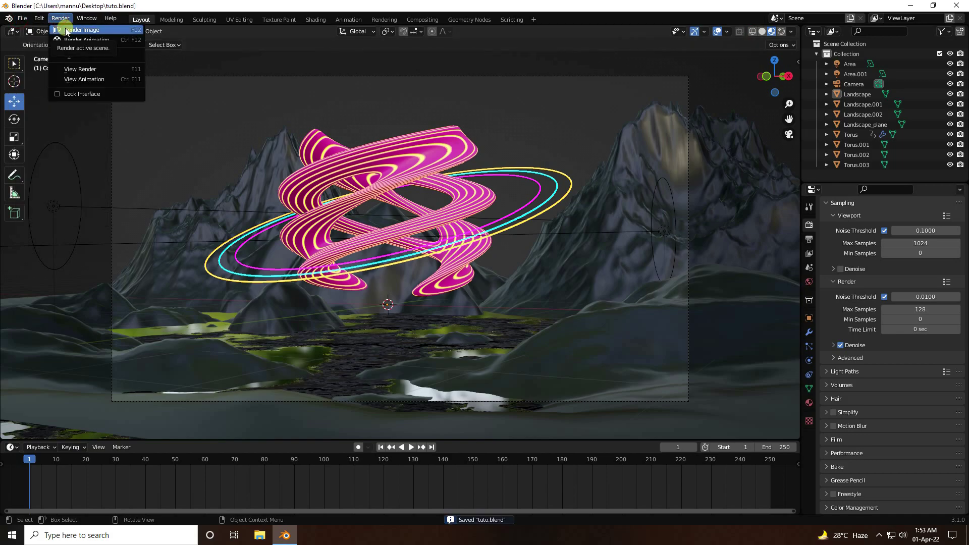
# Render the 128-sample final image and close the Blender Render window when done
pyautogui.click(66, 31)
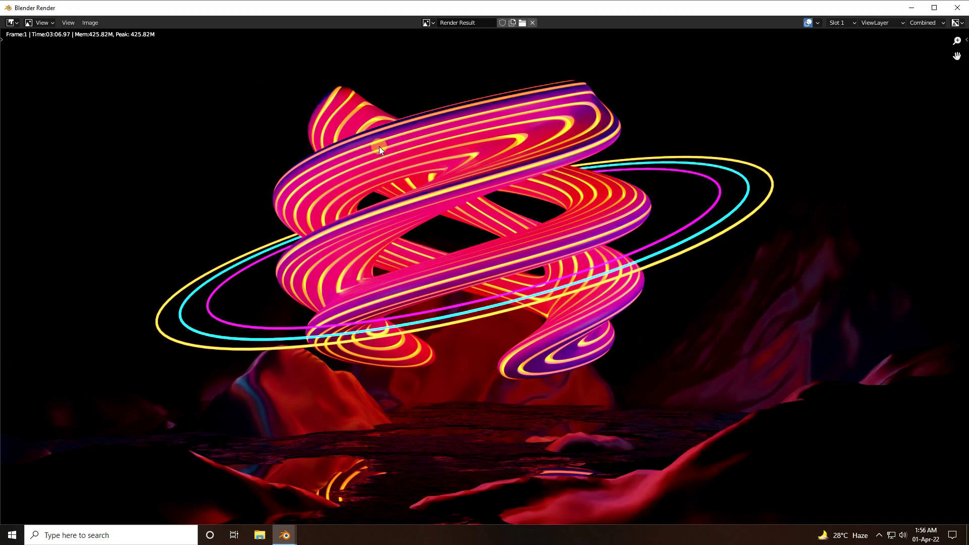
pyautogui.click(934, 8)
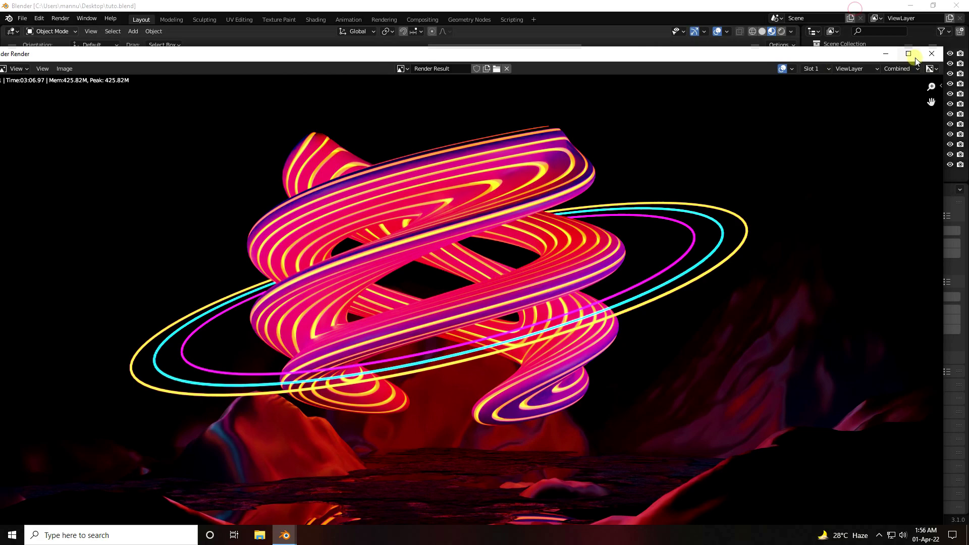
pyautogui.click(931, 54)
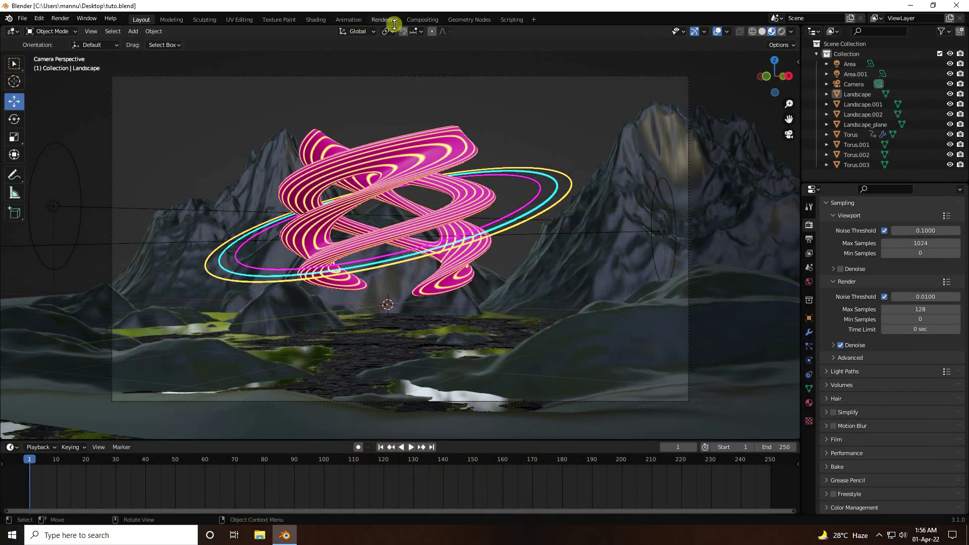
# Enable Use Nodes in Compositing and insert a Glare node after Render Layers
pyautogui.click(423, 20)
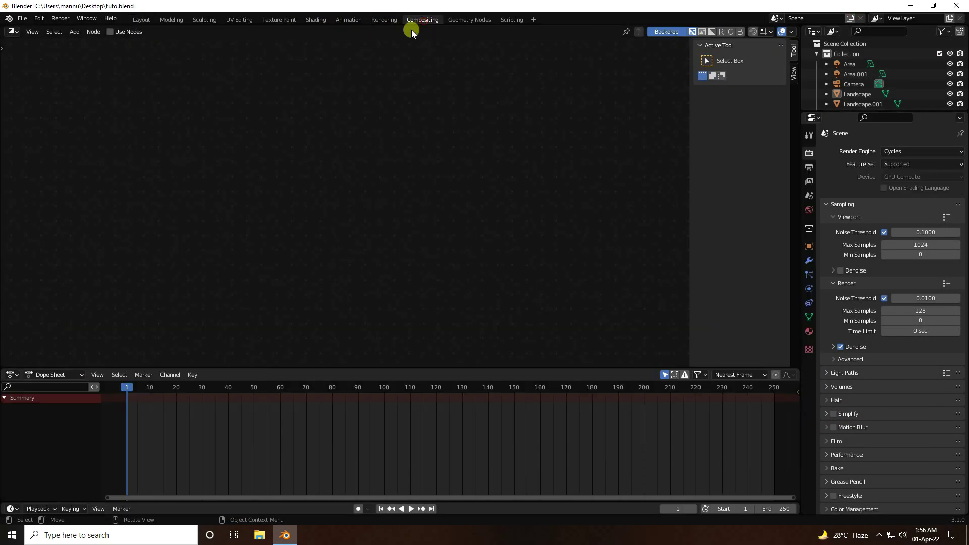
pyautogui.click(110, 32)
pyautogui.moveTo(391, 135); pyautogui.dragTo(446, 141)
pyautogui.hotkey('shift', 'a')
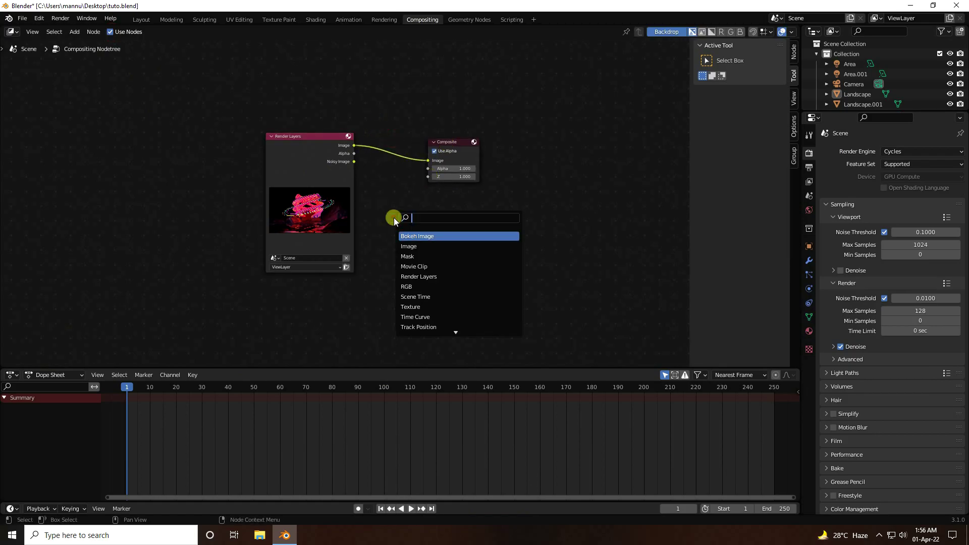
pyautogui.write('gl')
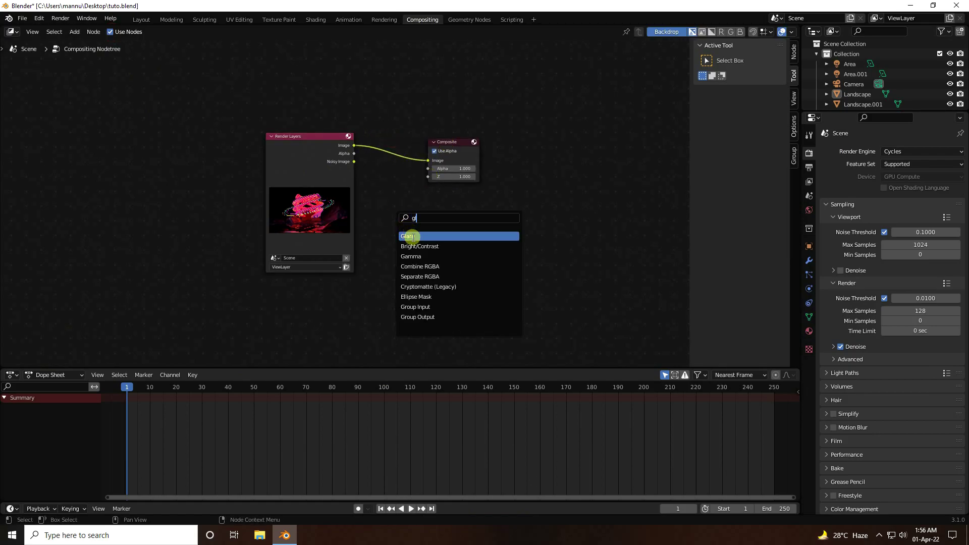
pyautogui.click(410, 236)
pyautogui.click(403, 217)
pyautogui.moveTo(302, 136); pyautogui.dragTo(384, 305)
pyautogui.moveTo(403, 208); pyautogui.dragTo(389, 206)
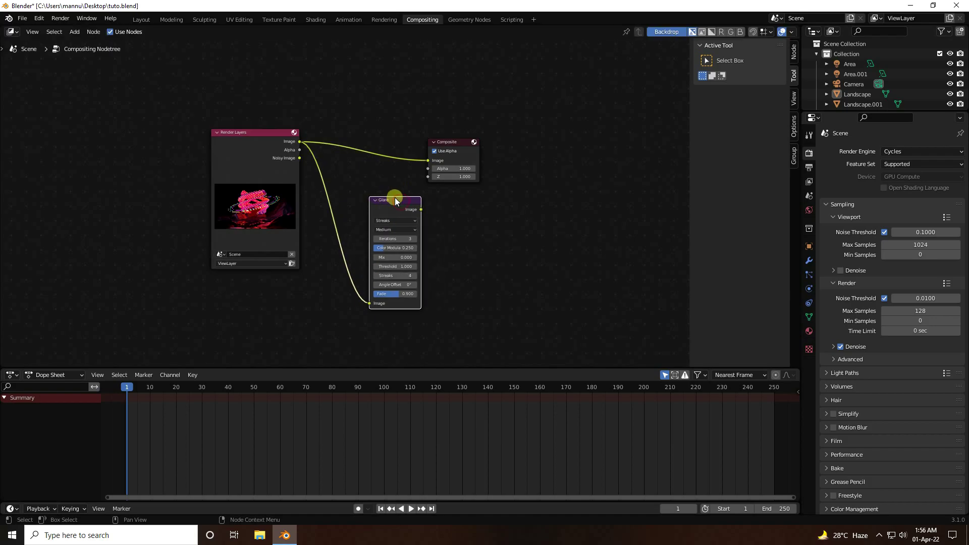
# Add a Viewer node and connect the Glare's Image output to it
pyautogui.hotkey('shift', 'a')
pyautogui.click(394, 197)
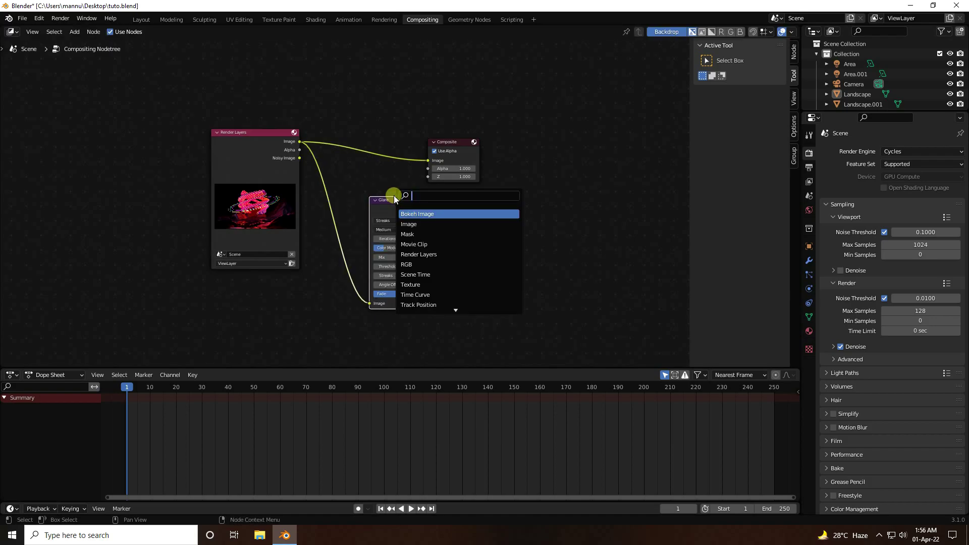
pyautogui.write('v')
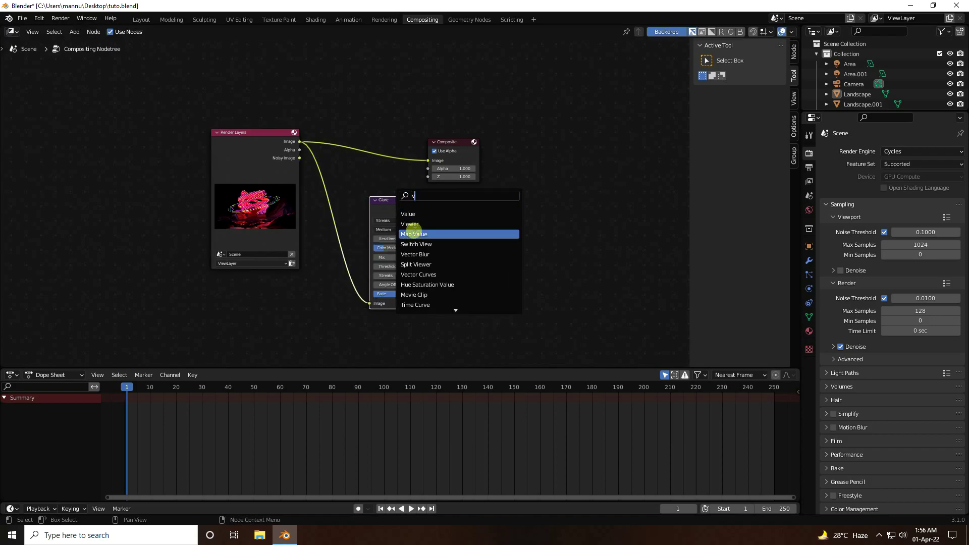
pyautogui.click(418, 224)
pyautogui.click(480, 234)
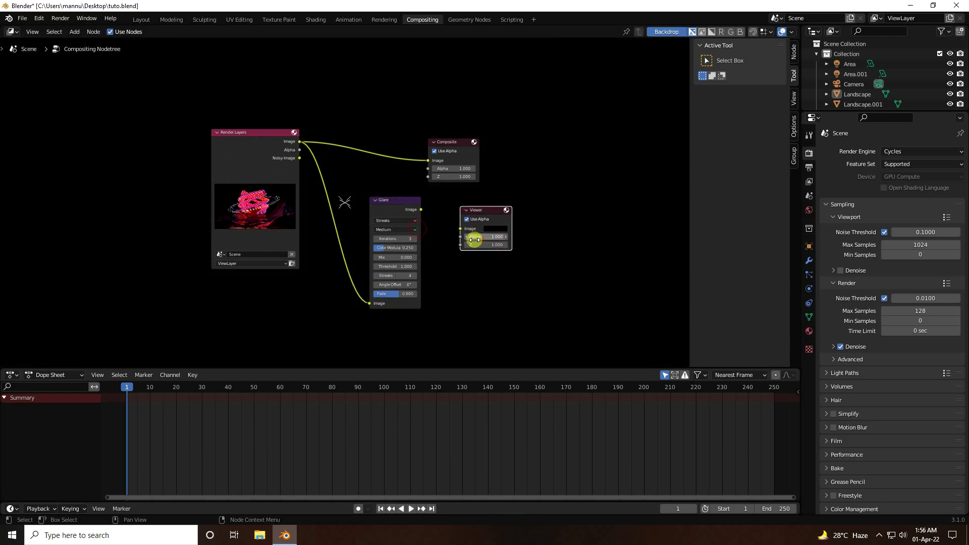
pyautogui.moveTo(421, 210); pyautogui.dragTo(461, 228)
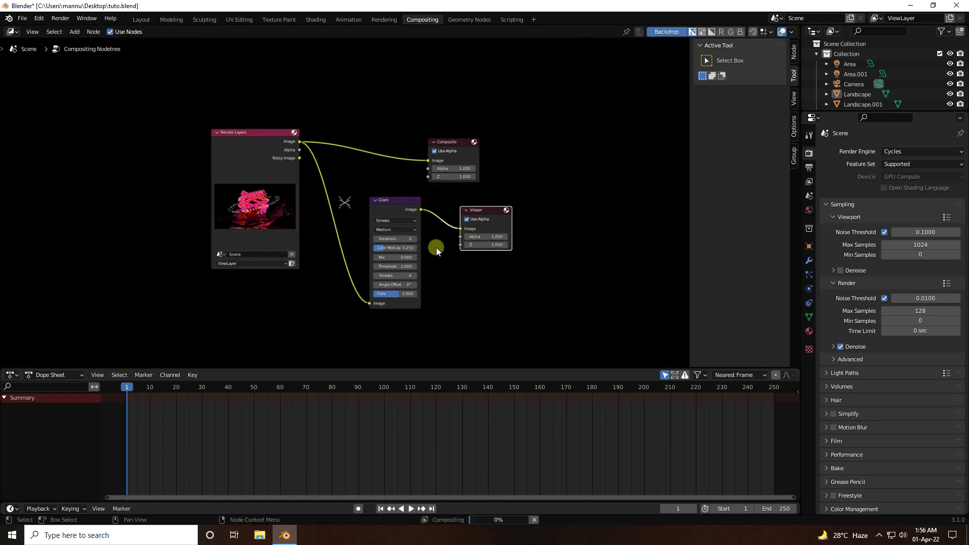
# Set the Glare node to High quality Fog Glow with Size 9
pyautogui.scroll(2, 385, 215)
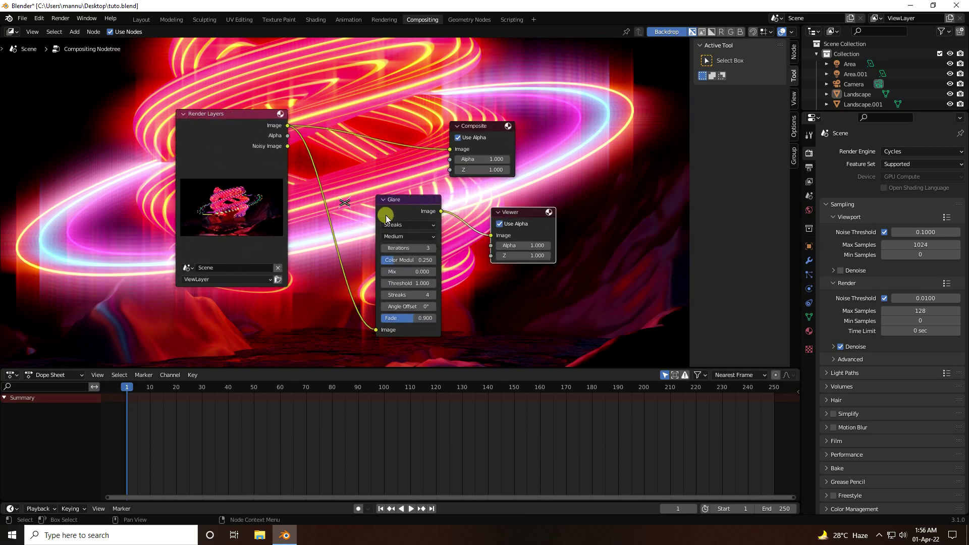
pyautogui.click(405, 238)
pyautogui.click(402, 250)
pyautogui.click(399, 227)
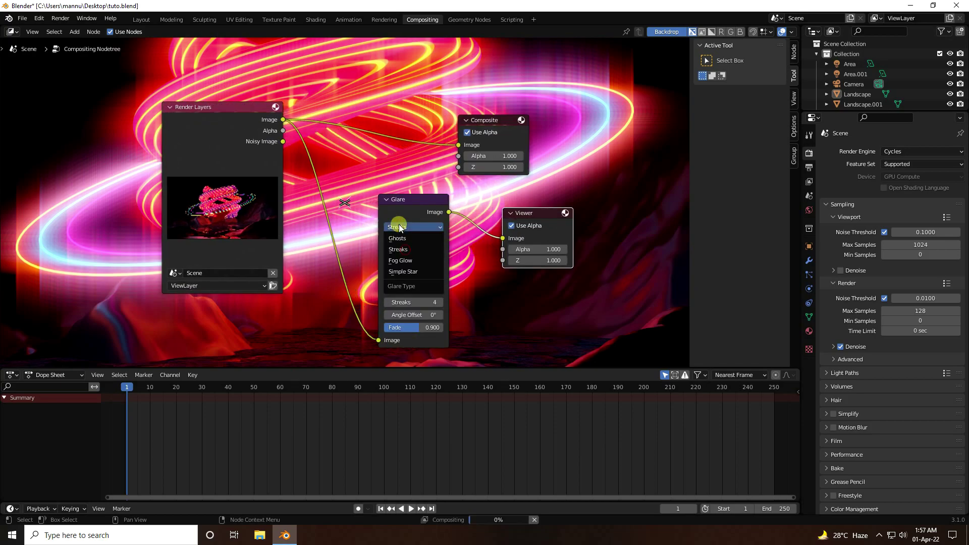
pyautogui.click(400, 259)
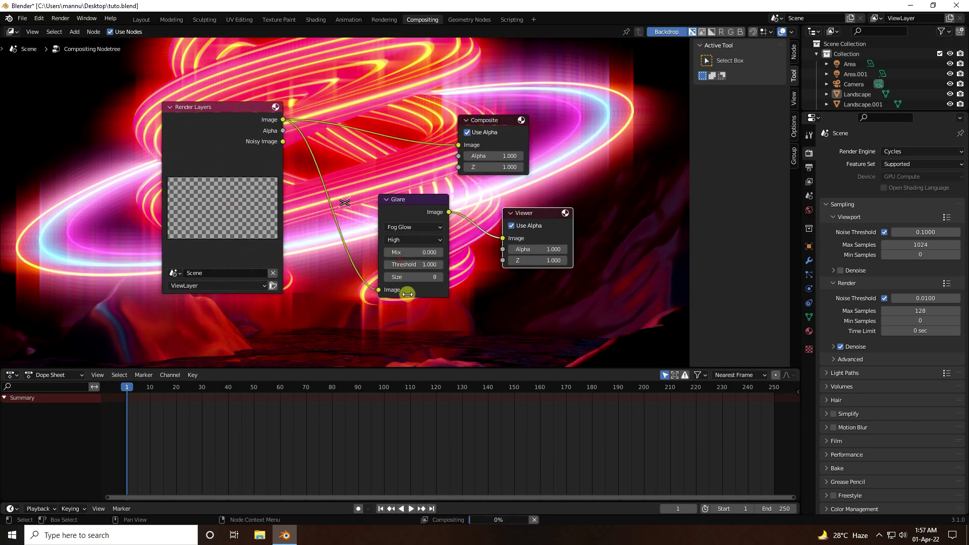
pyautogui.click(440, 279)
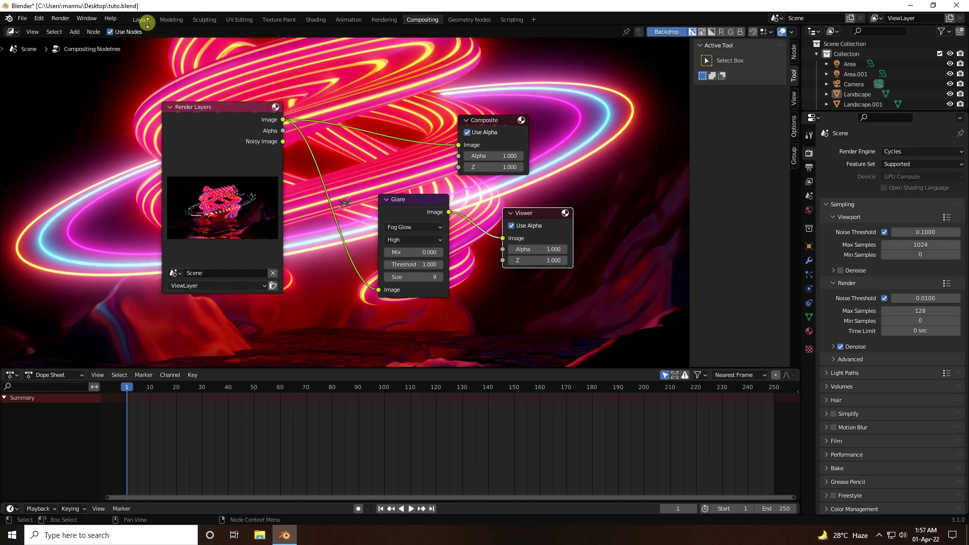
pyautogui.click(385, 19)
# Display the Viewer Node image to see the glowing torus and rings, then center it
pyautogui.scroll(3, 405, 137)
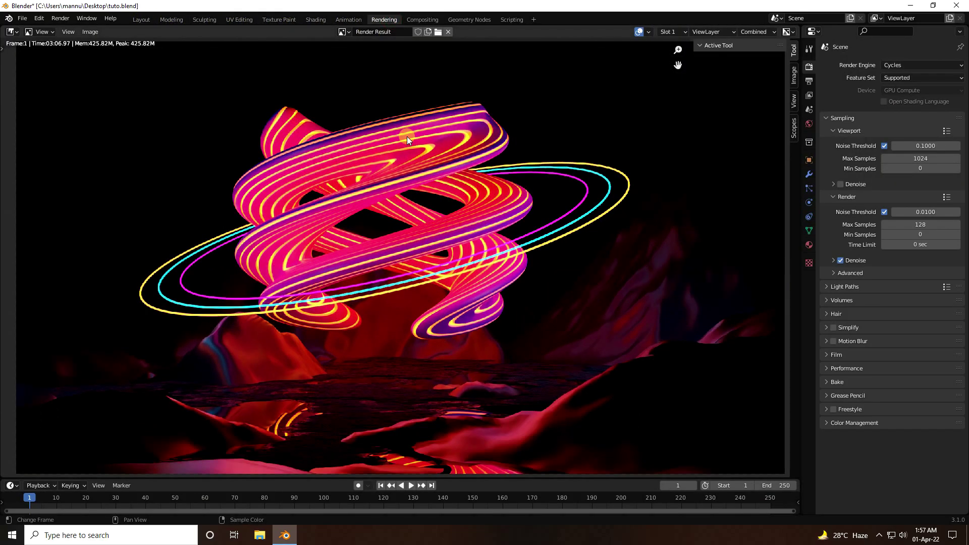
pyautogui.click(348, 33)
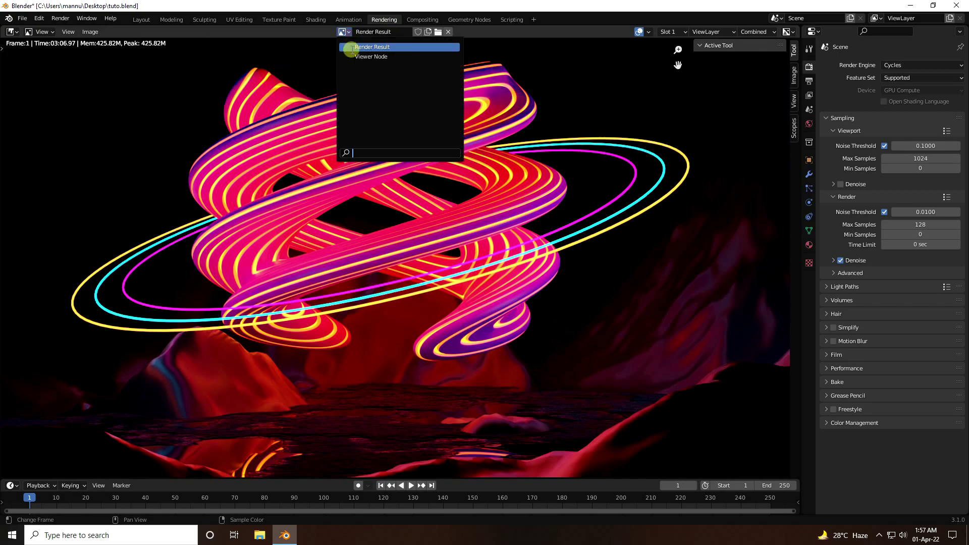
pyautogui.click(358, 59)
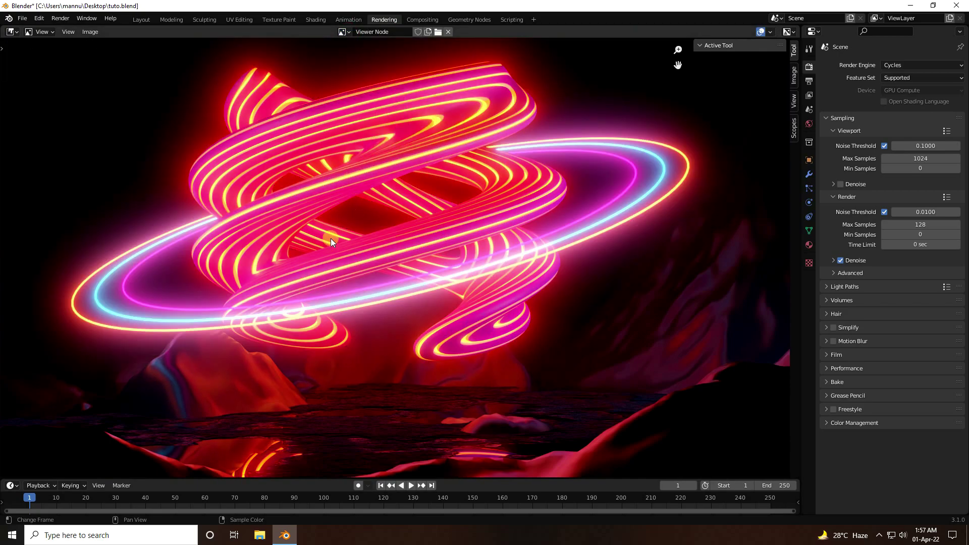
pyautogui.moveTo(274, 216); pyautogui.dragTo(326, 252, button='middle')
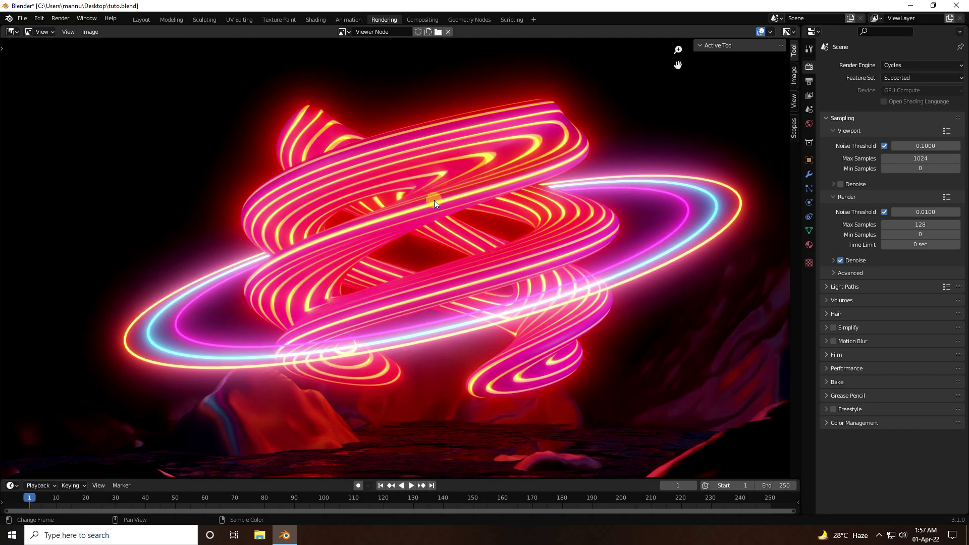
pyautogui.moveTo(513, 242); pyautogui.dragTo(471, 245, button='middle')
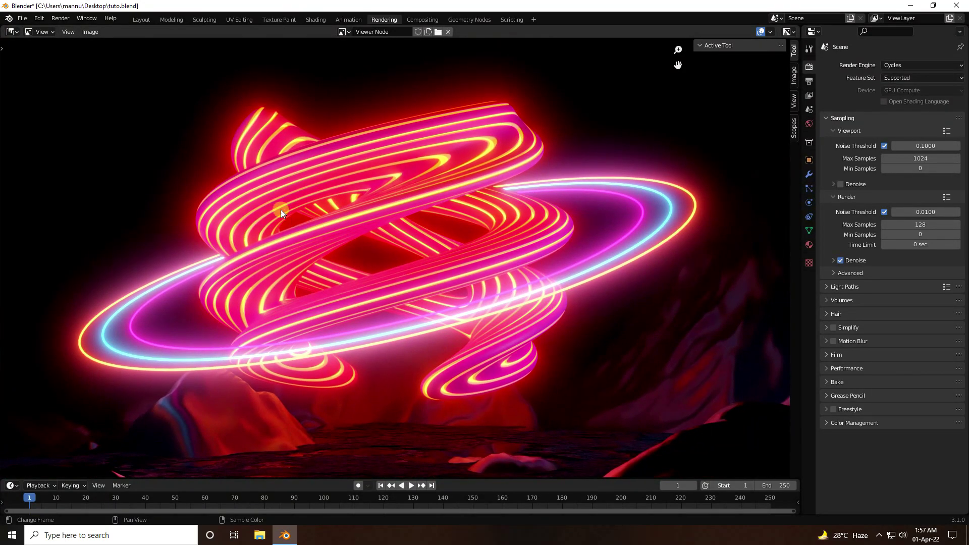